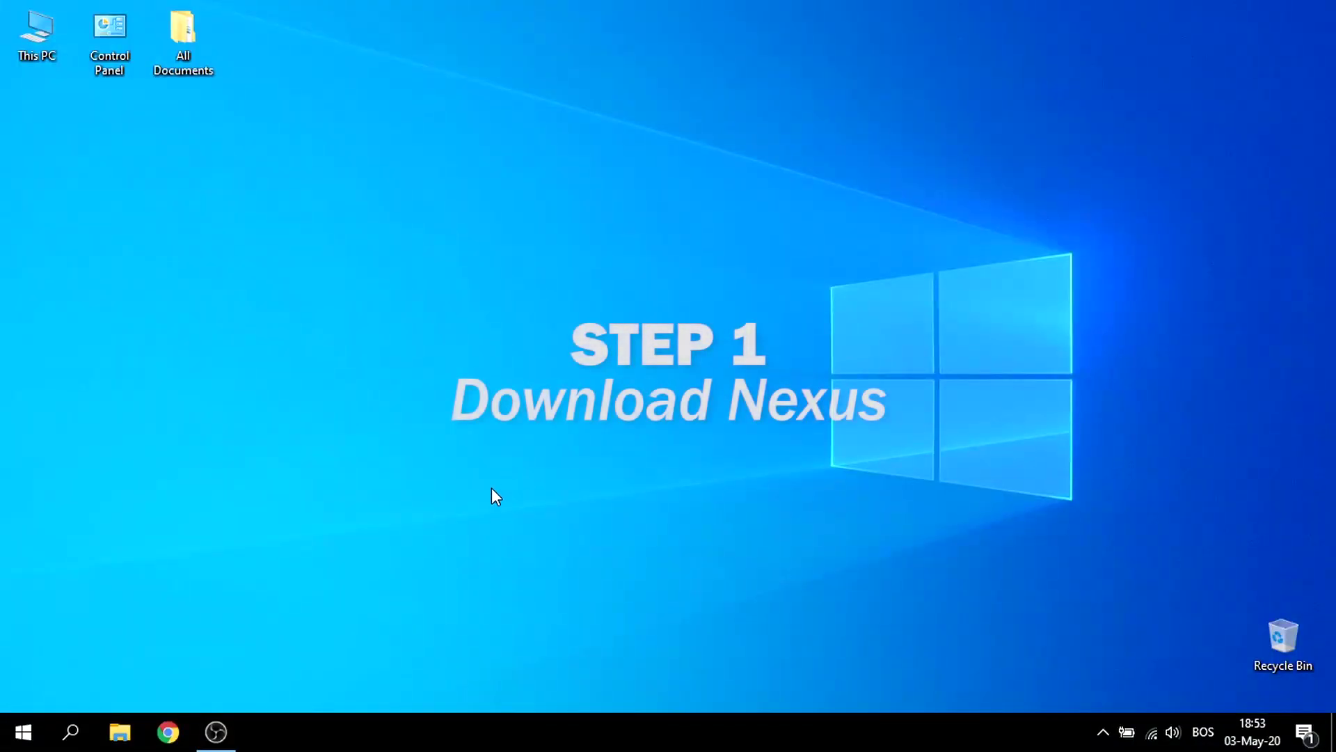
Step: Open Chrome, search the web for "nexus dock" and open the Winstep Nexus Dock page
click(164, 741)
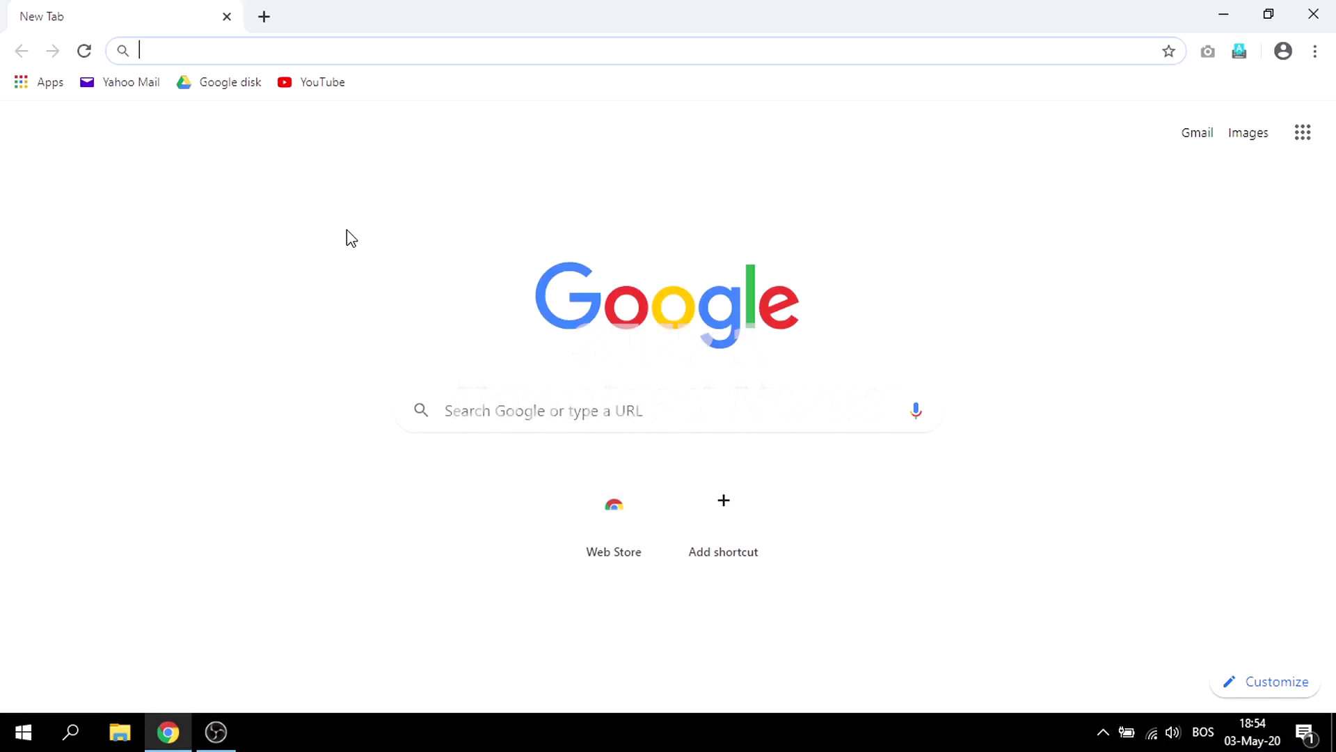
text(nexus )
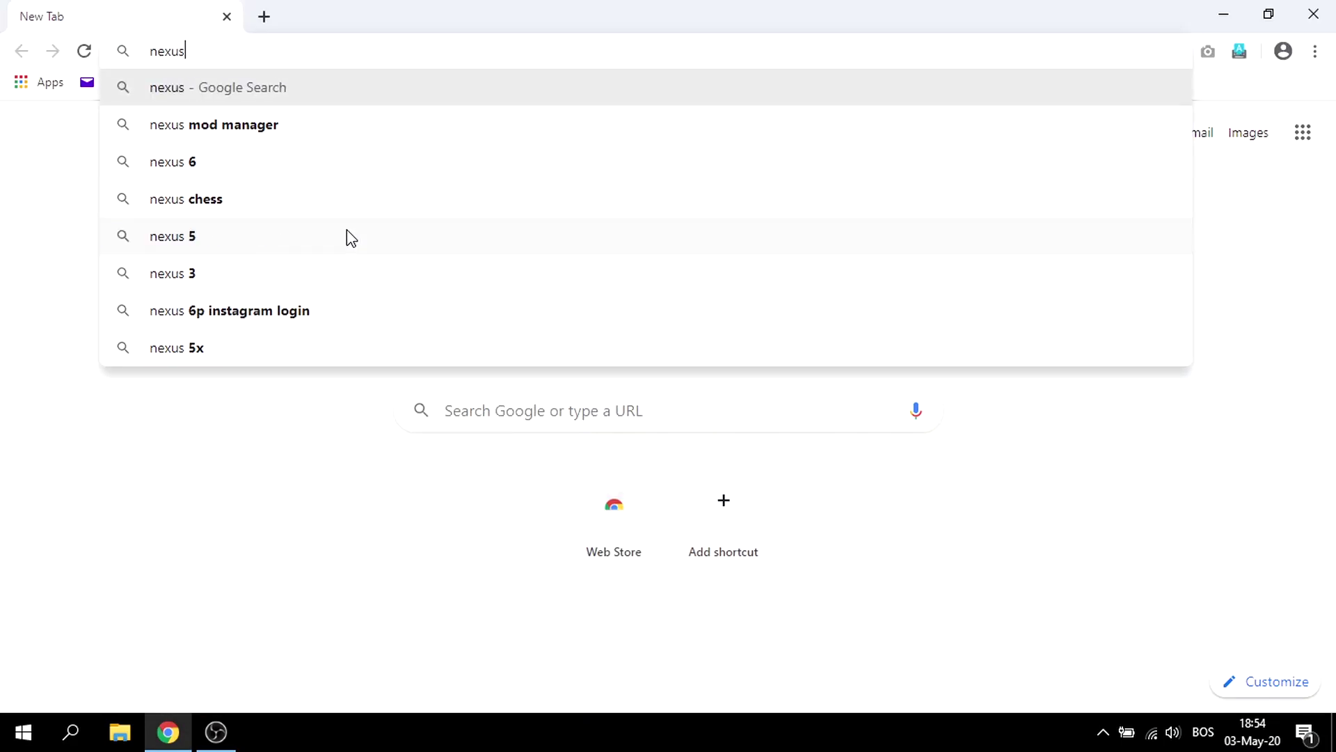
text(dock)
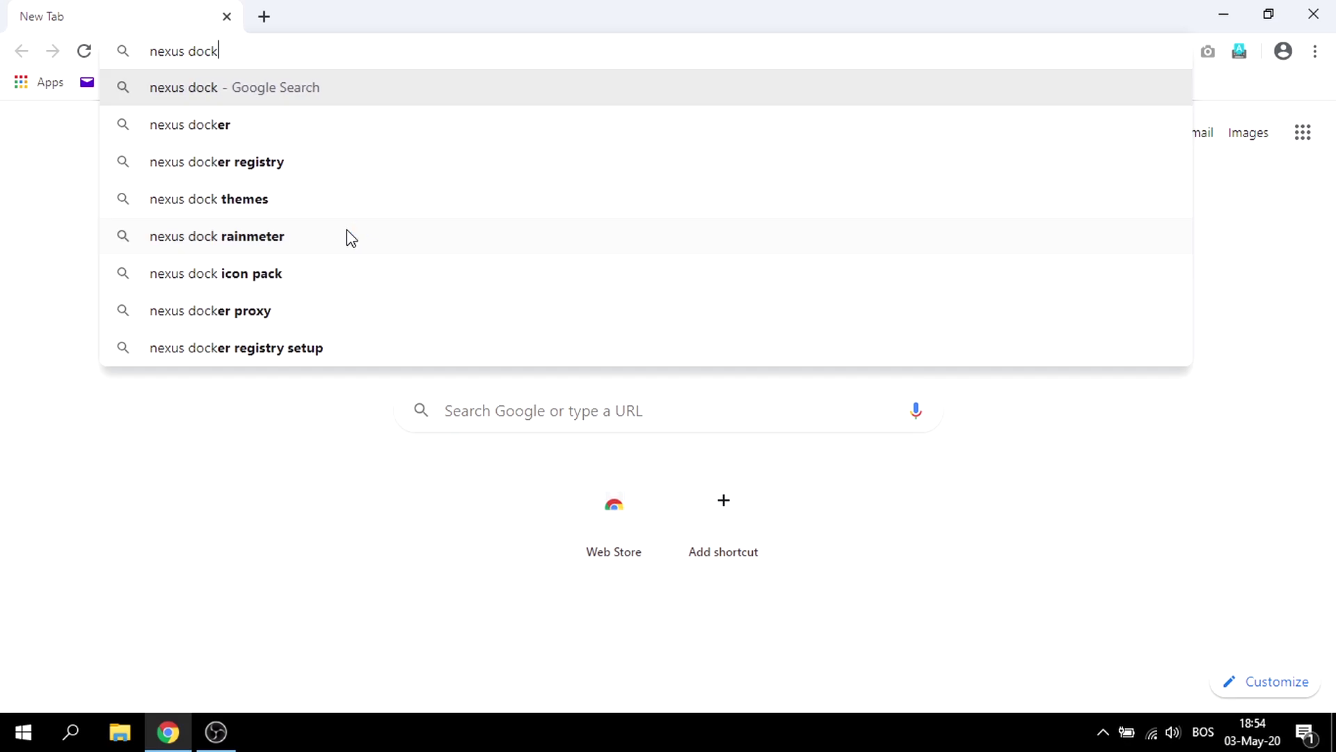
key(Return)
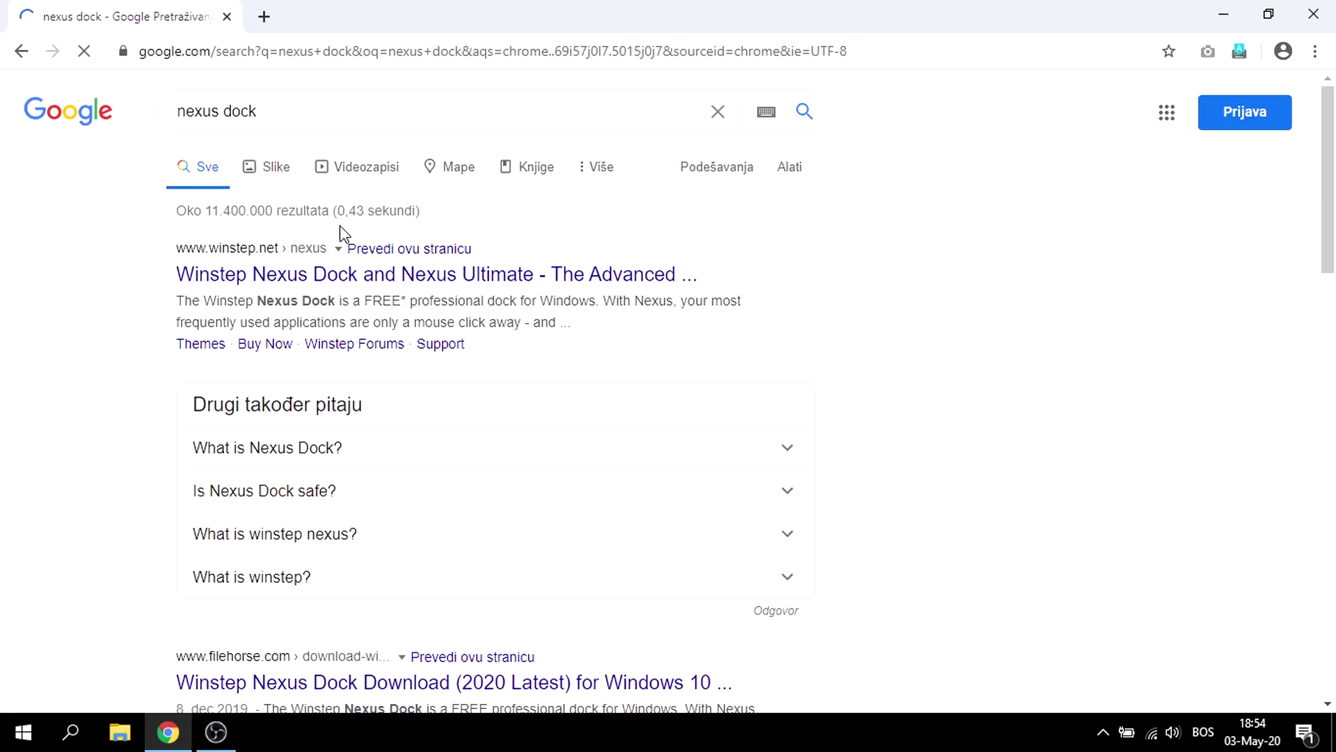
click(261, 277)
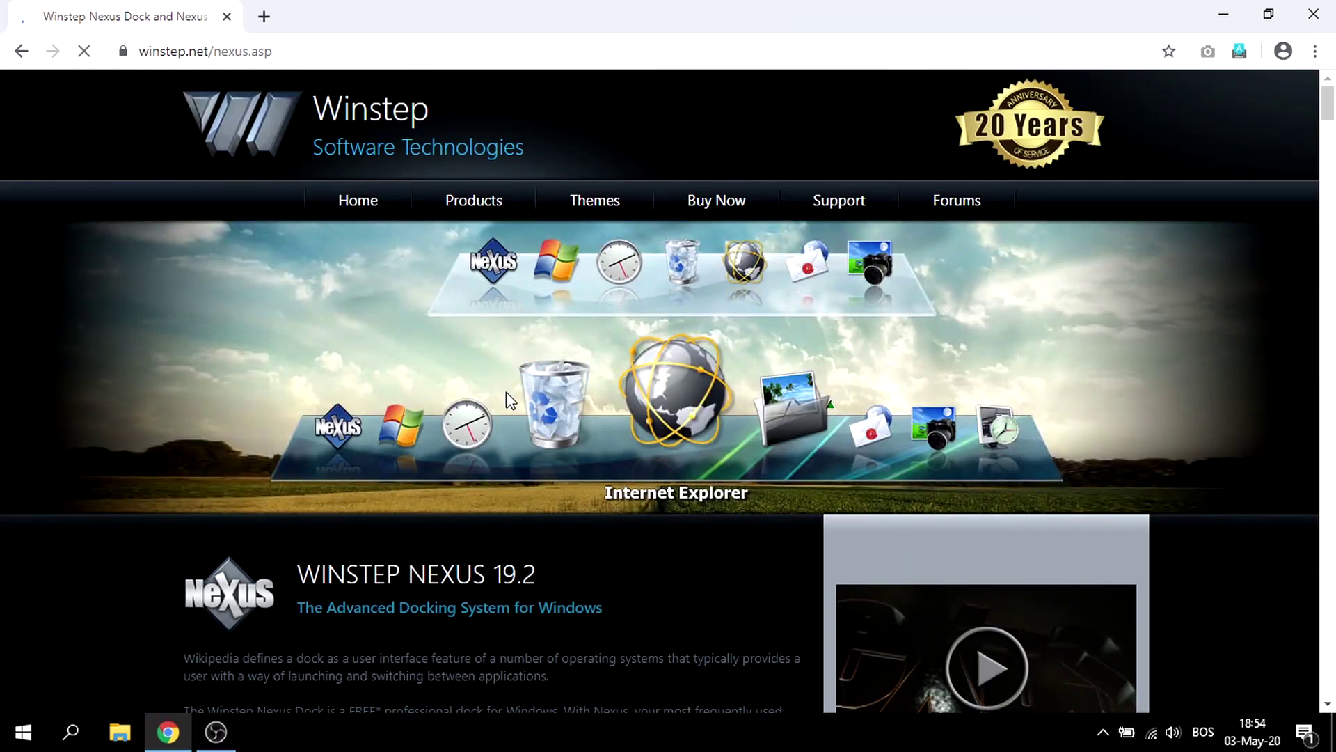
Step: Download the free Winstep Nexus edition from the product page
scroll(507, 391, down, 1)
scroll(506, 400, down, 5)
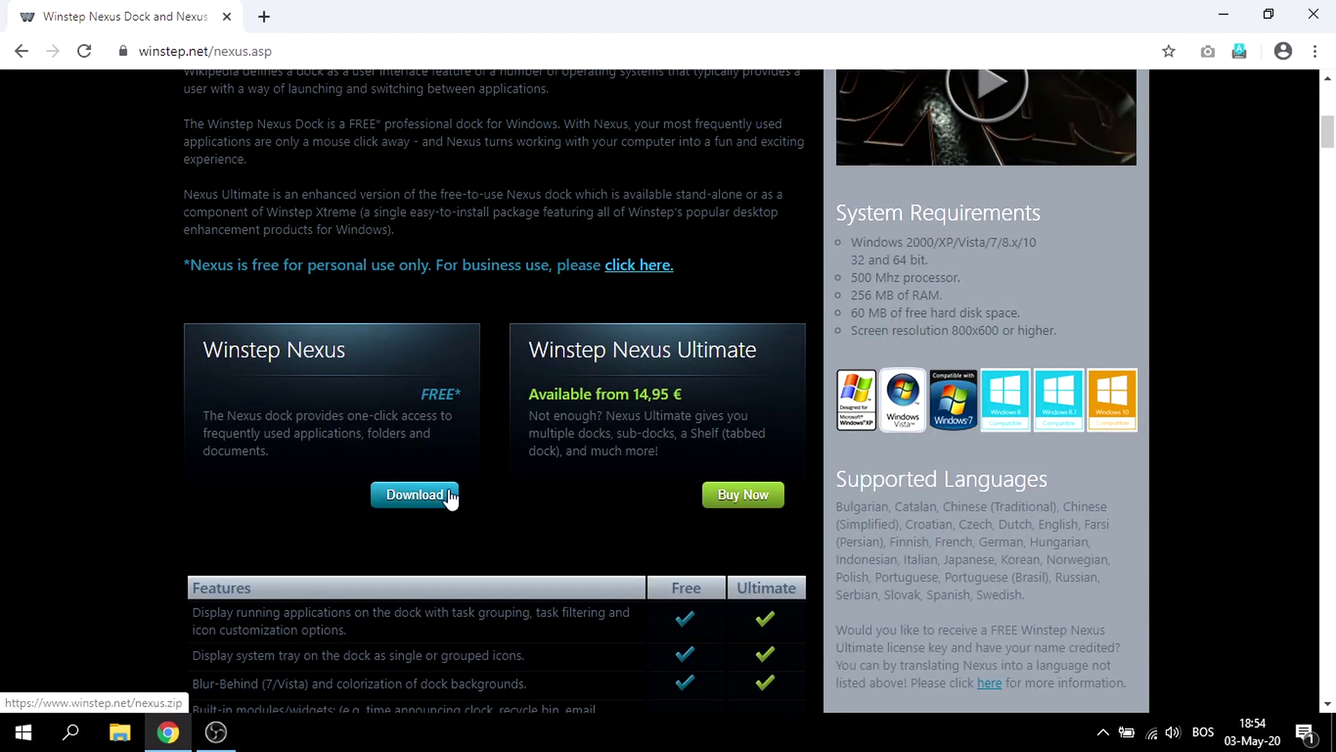
click(416, 497)
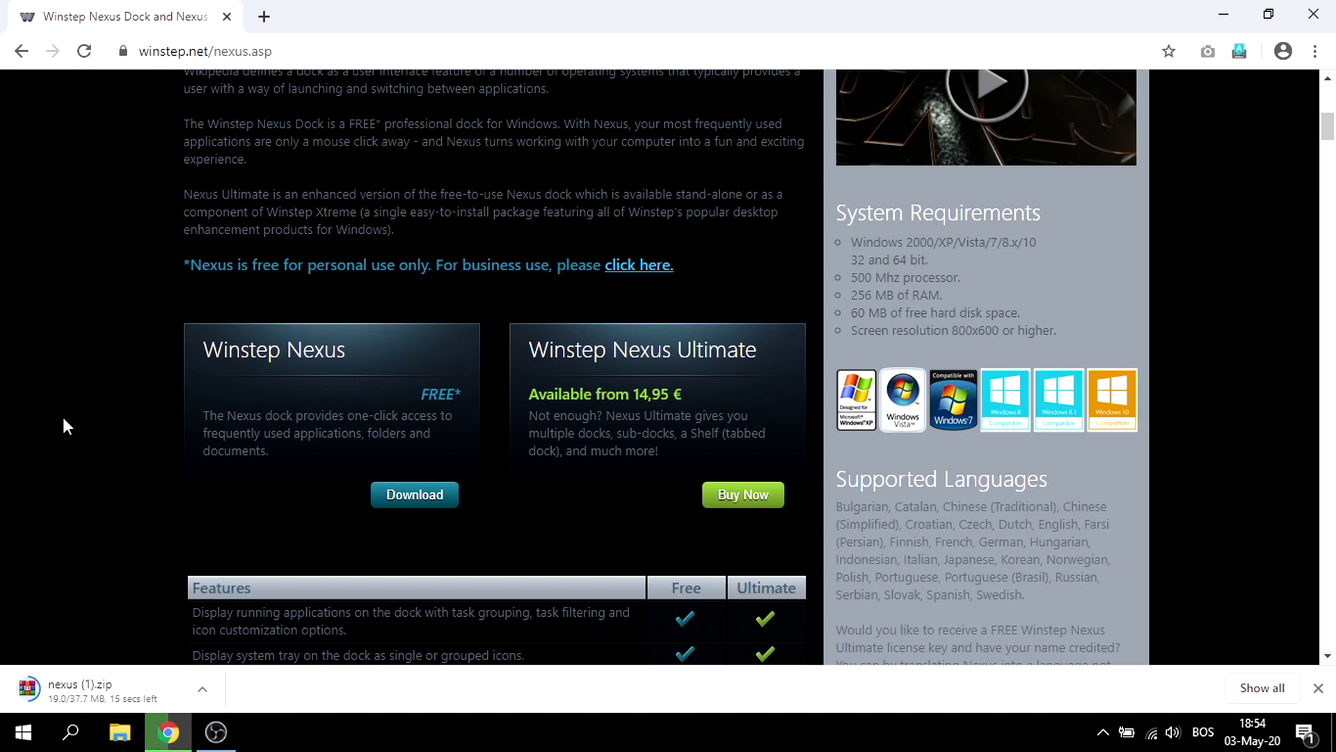
triple_click(892, 237)
click(198, 549)
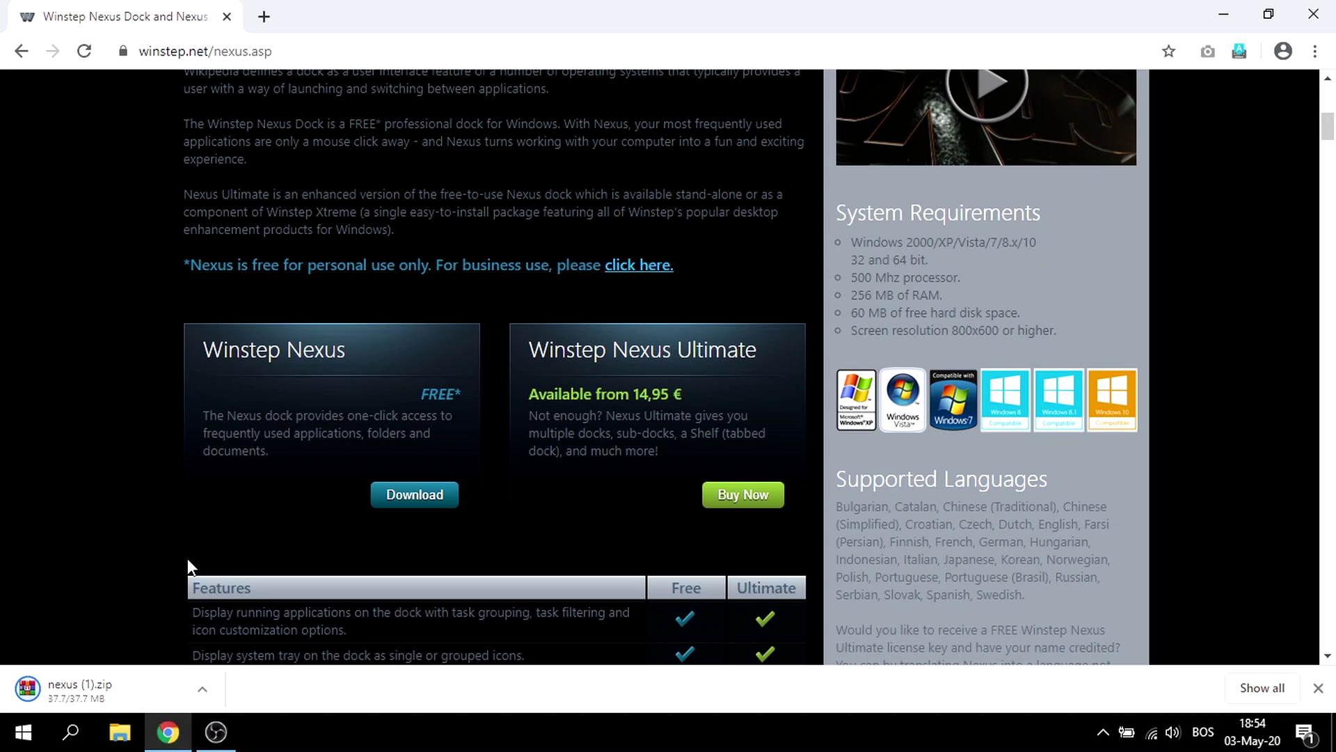
Step: Show the downloaded nexus (1).zip in its folder and open it in WinRAR, dismissing the extra WinRAR window
click(199, 688)
click(254, 622)
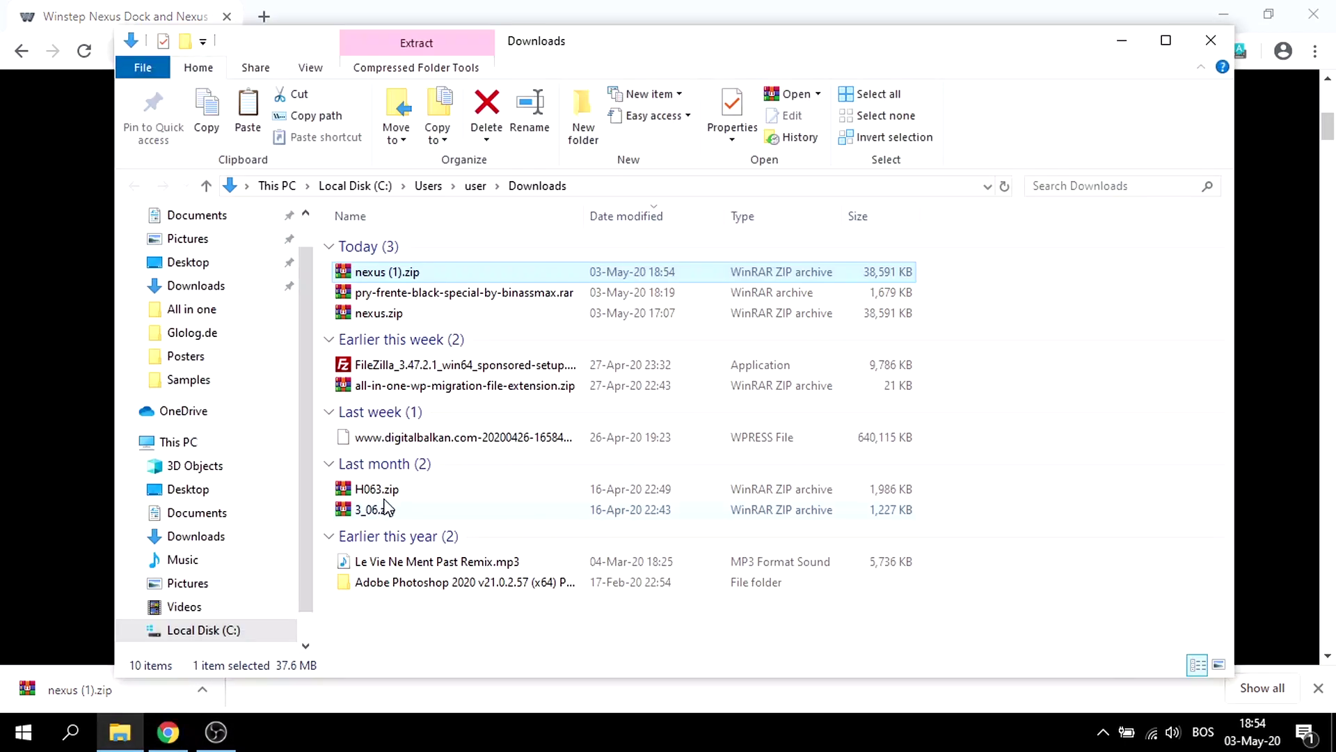
double_click(383, 273)
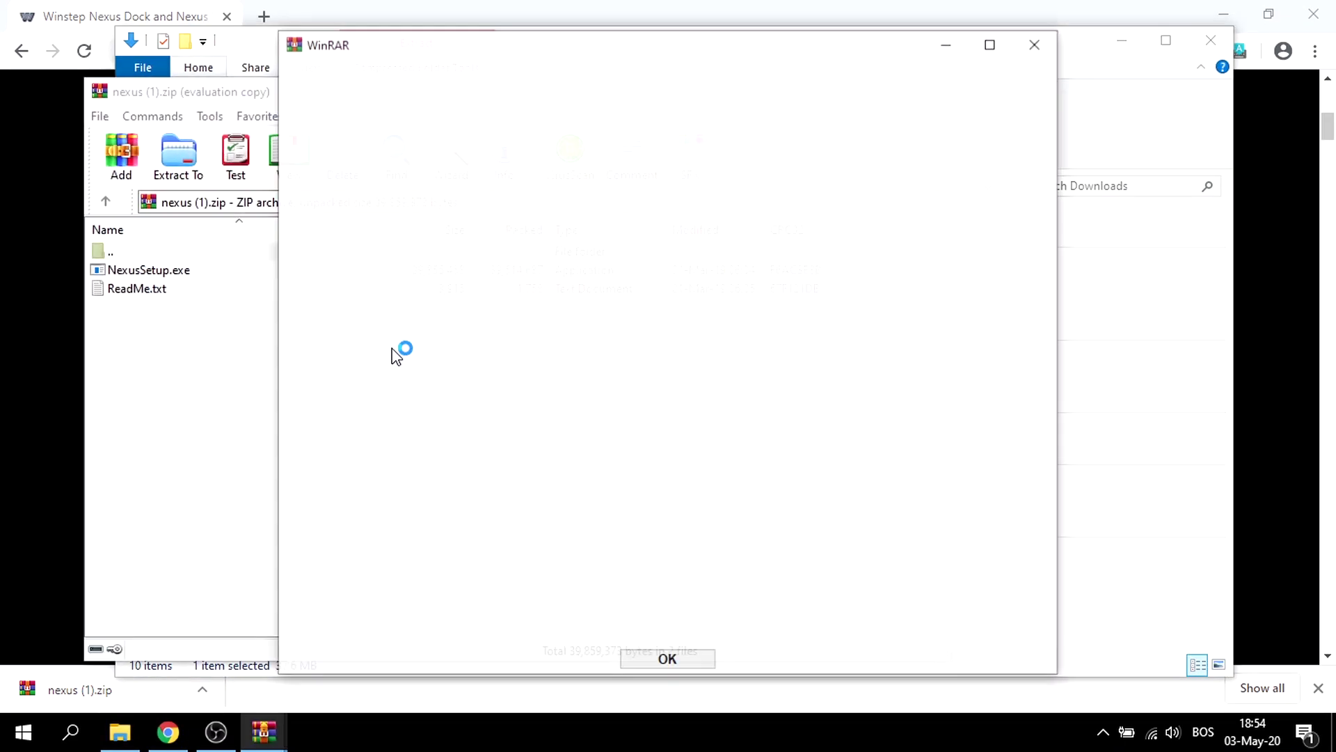
click(1034, 42)
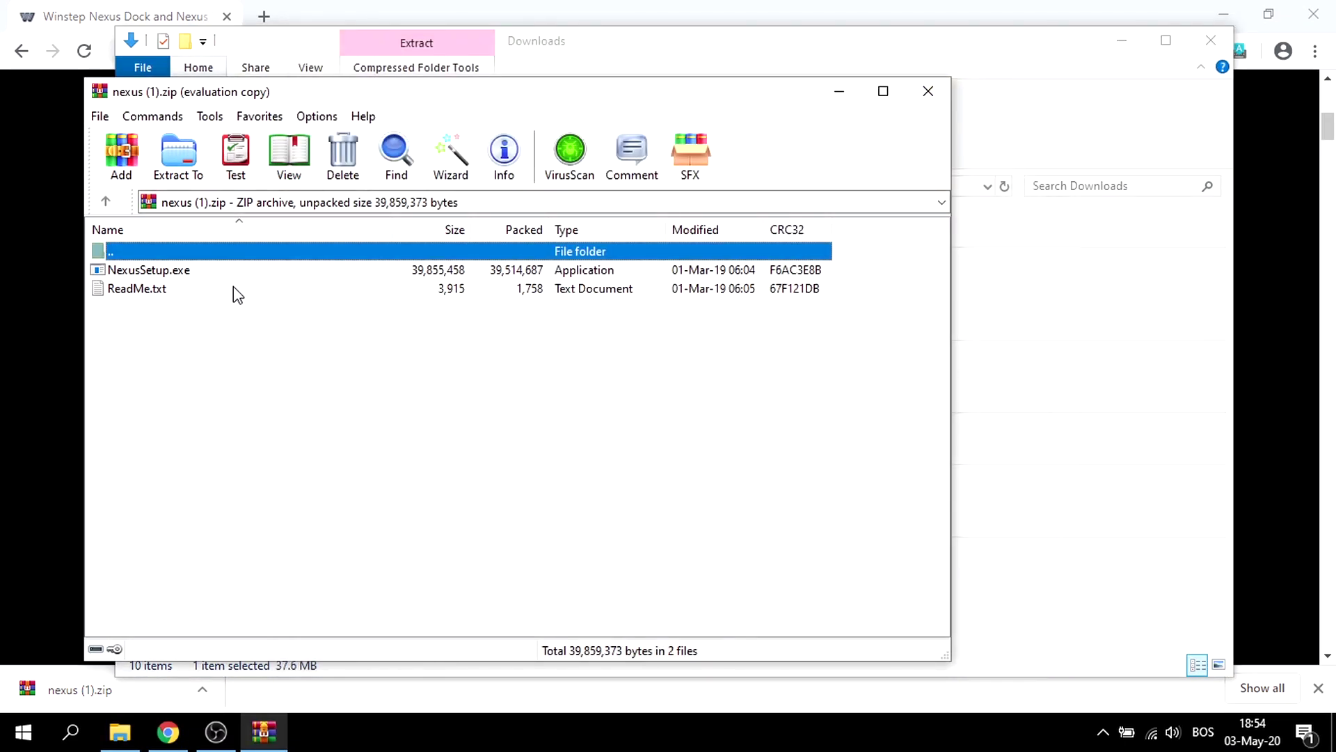
Step: Extract NexusSetup.exe from the archive to the desktop
click(189, 268)
click(181, 184)
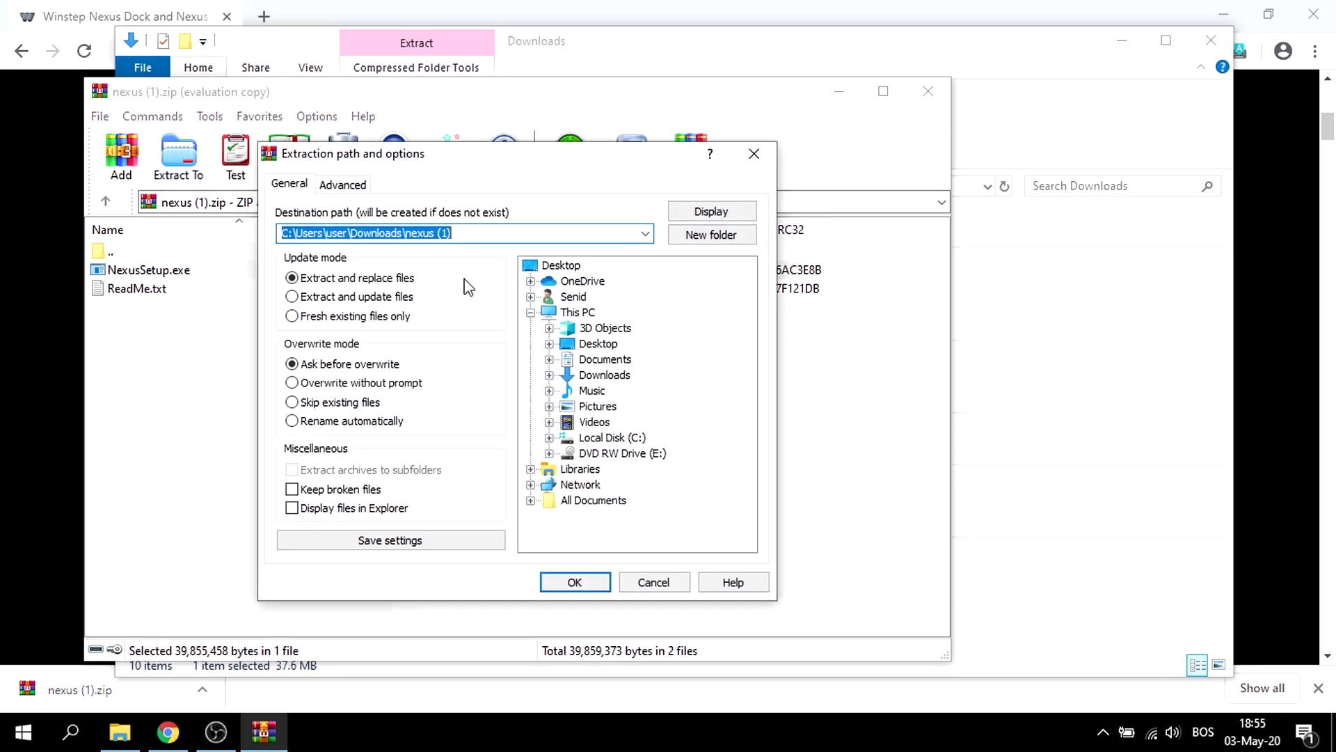
click(547, 269)
click(588, 583)
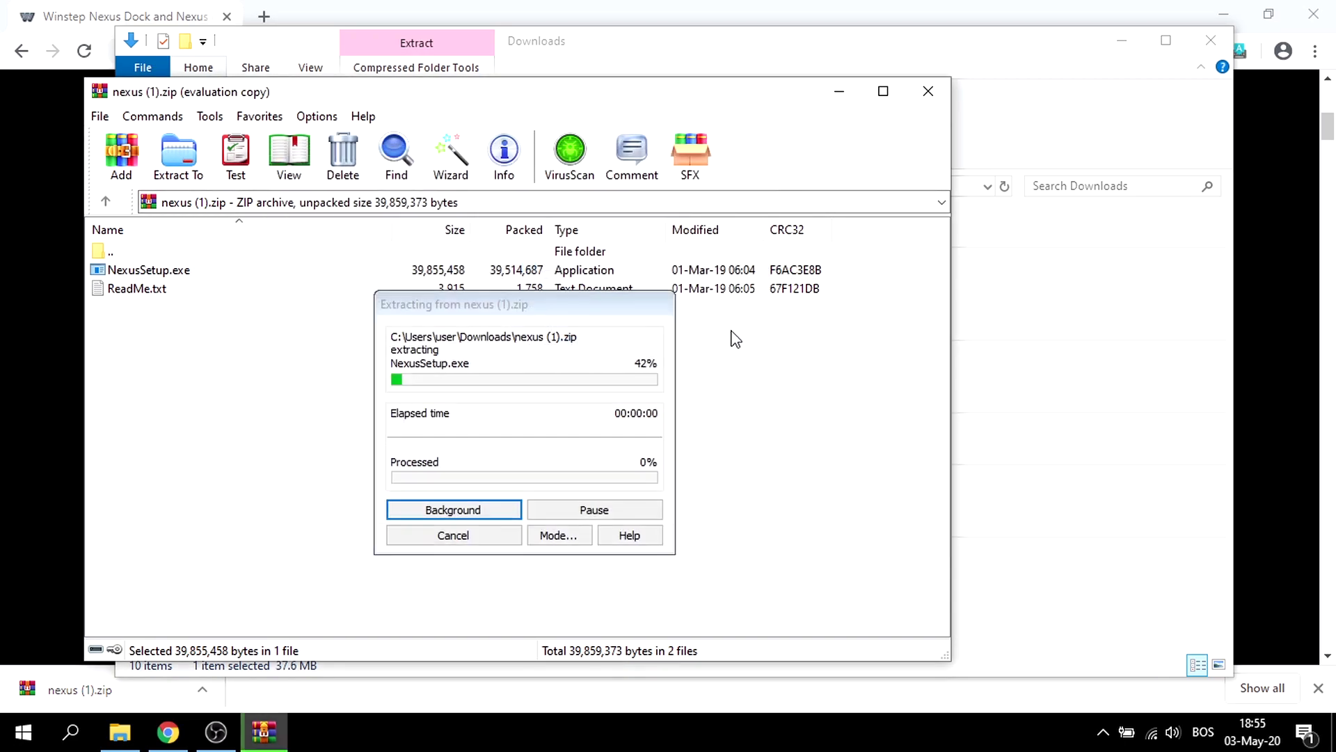
Step: Close the archive, the Downloads folder and the browser, and refresh the desktop
click(921, 84)
click(1192, 49)
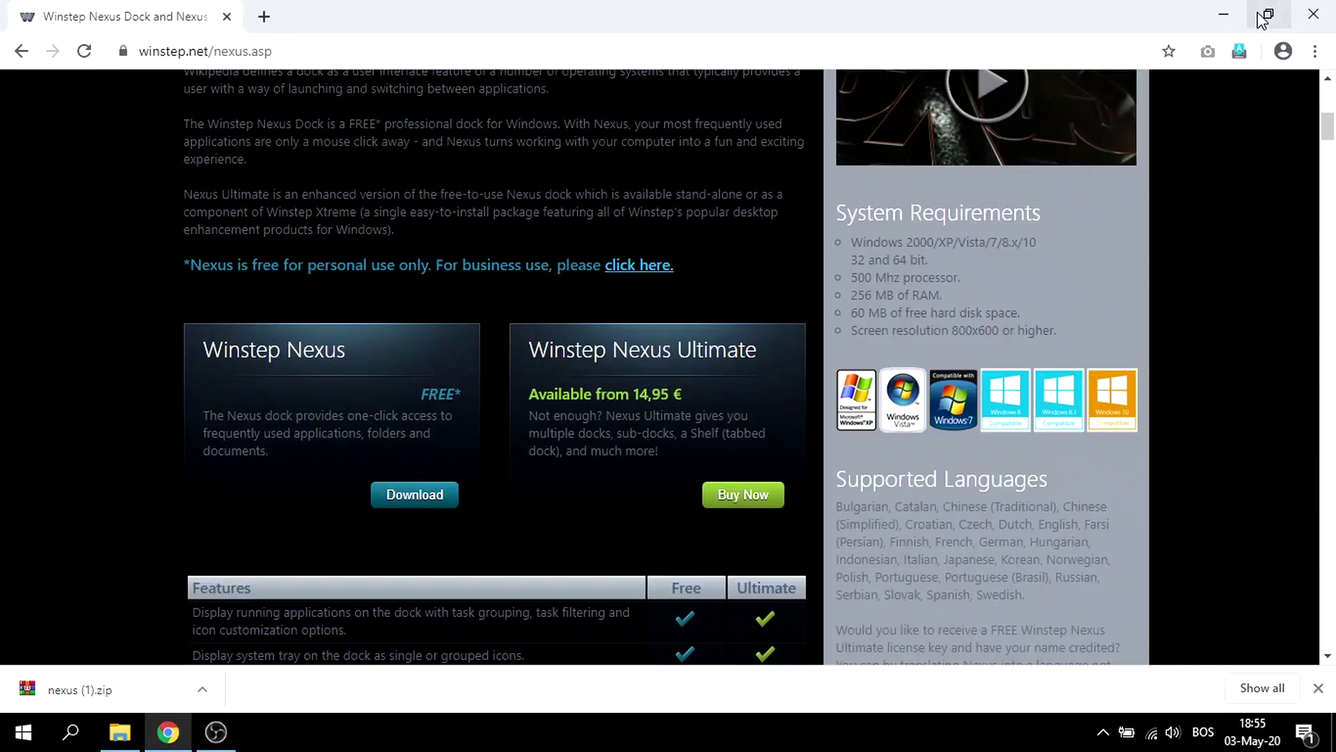
click(1296, 16)
right_click(866, 122)
click(953, 182)
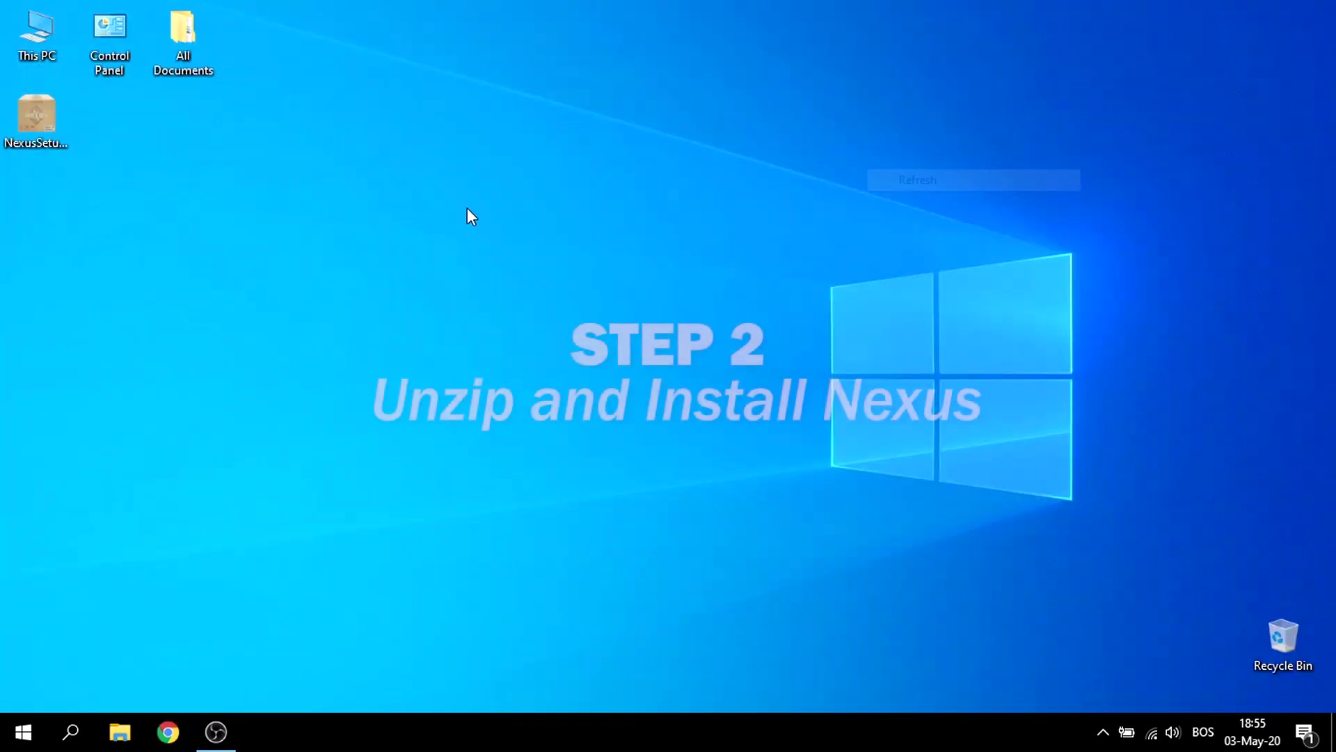
Step: Install Nexus 19.2 from NexusSetup.exe with the license accepted and default folders, launch it on finishing, and refresh the desktop
double_click(46, 113)
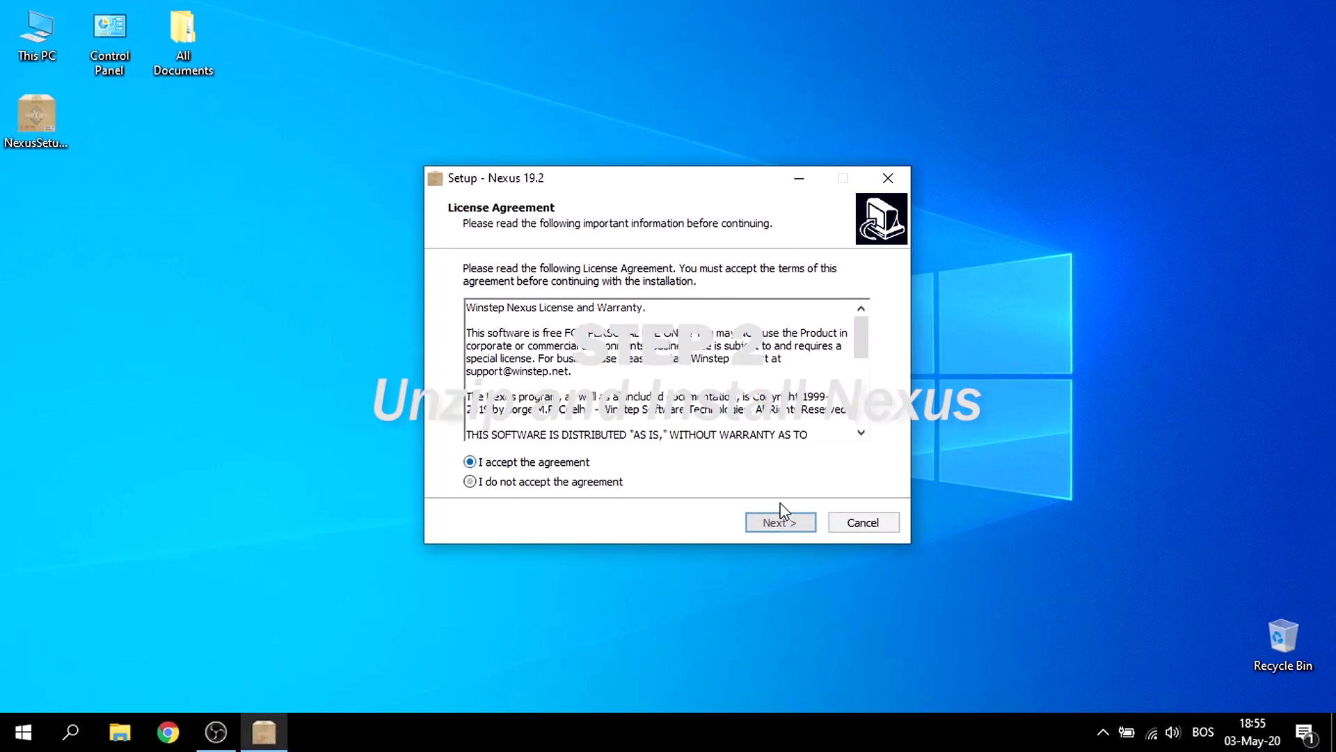
click(779, 520)
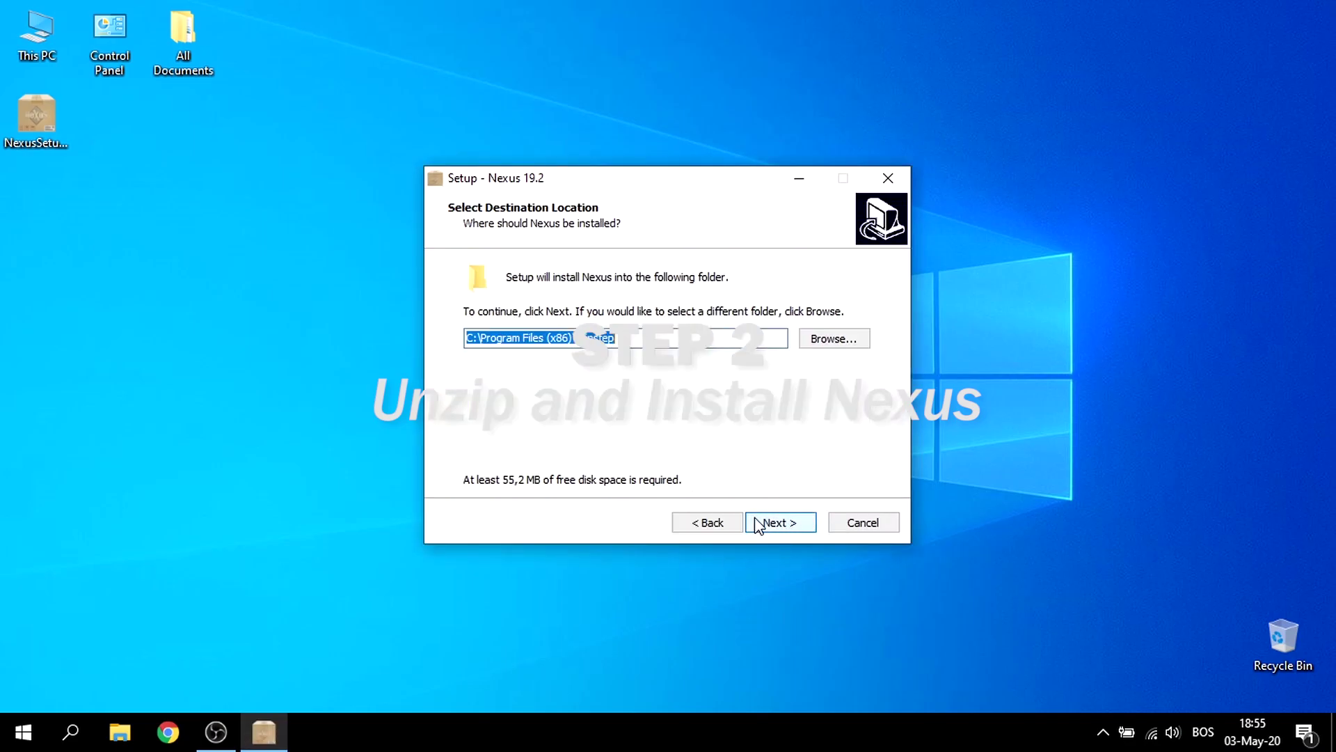
click(763, 524)
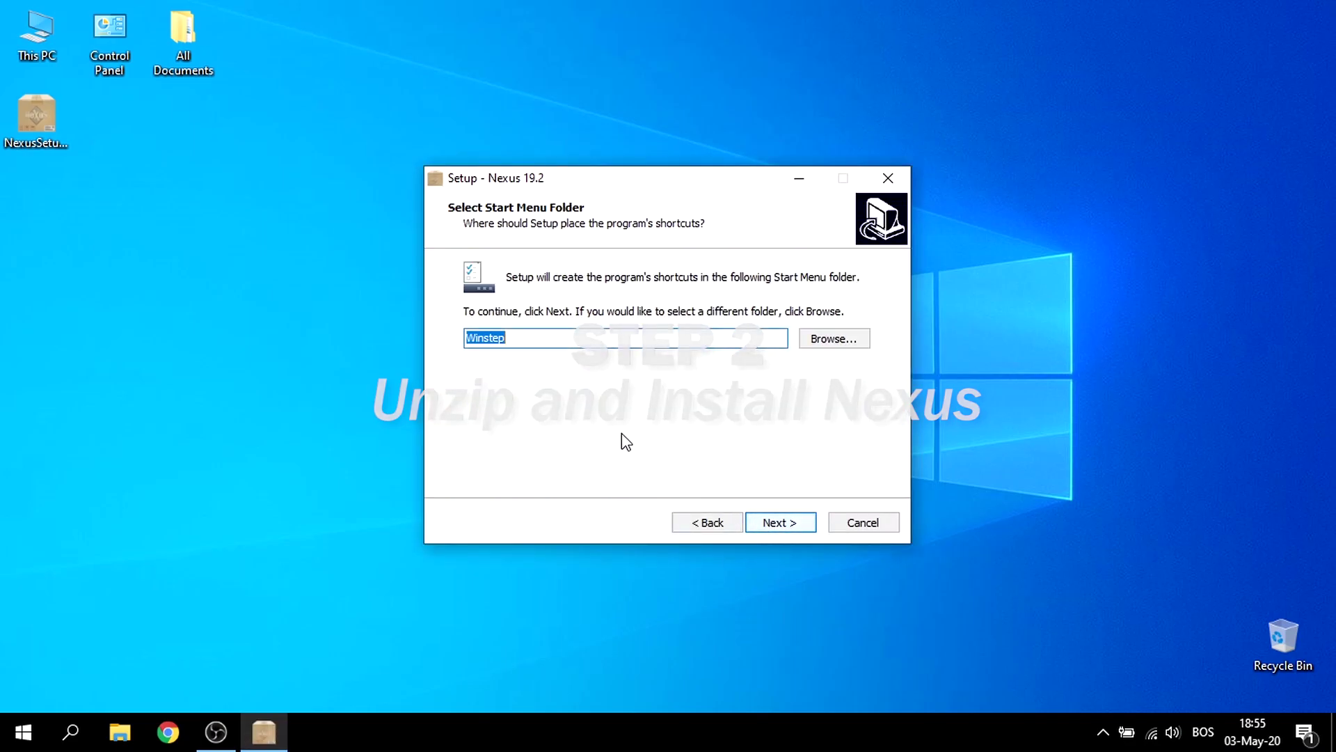
click(773, 521)
click(790, 528)
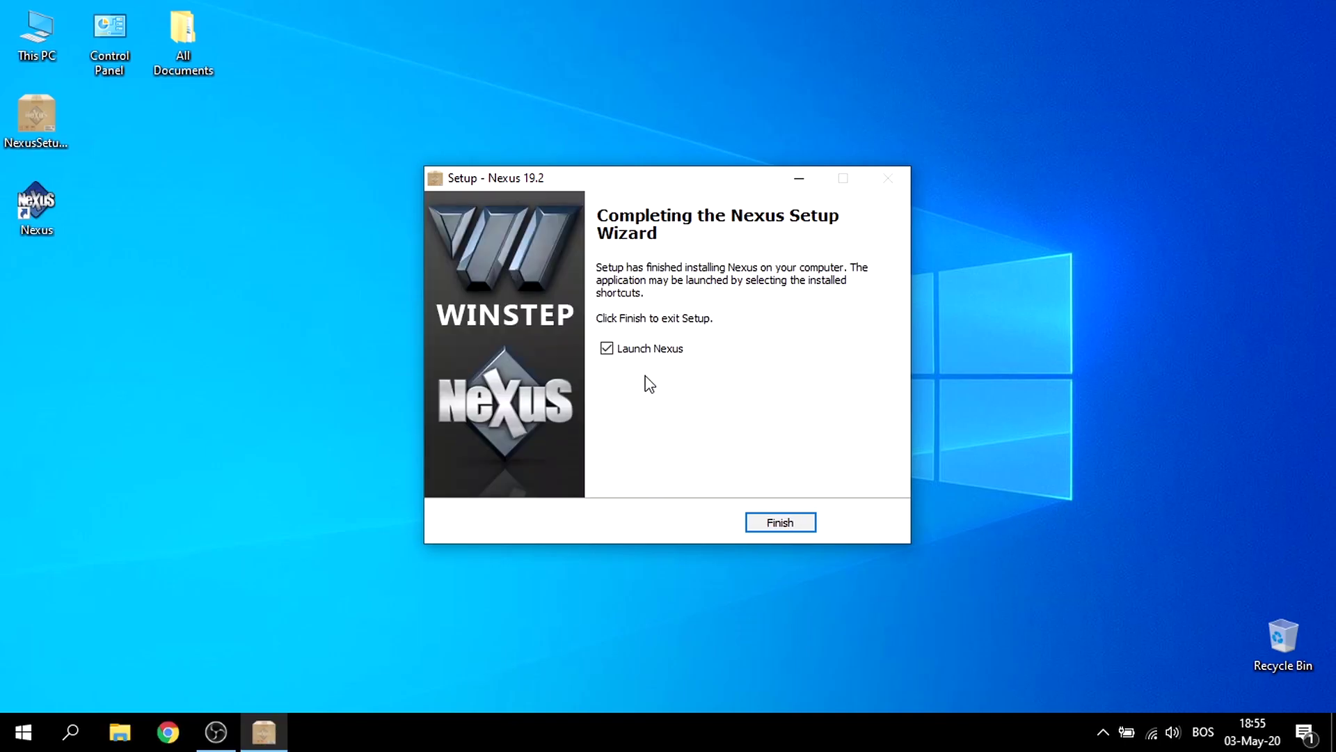
click(793, 520)
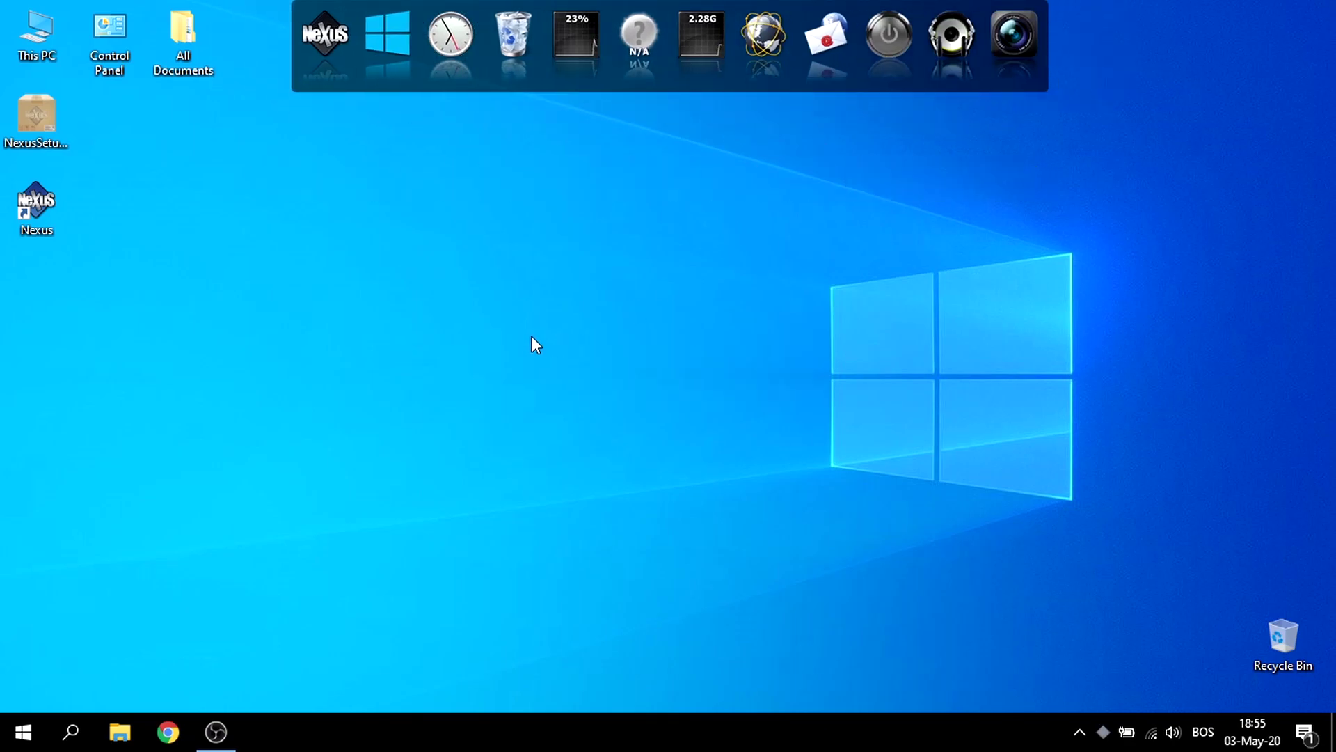
right_click(472, 271)
click(512, 322)
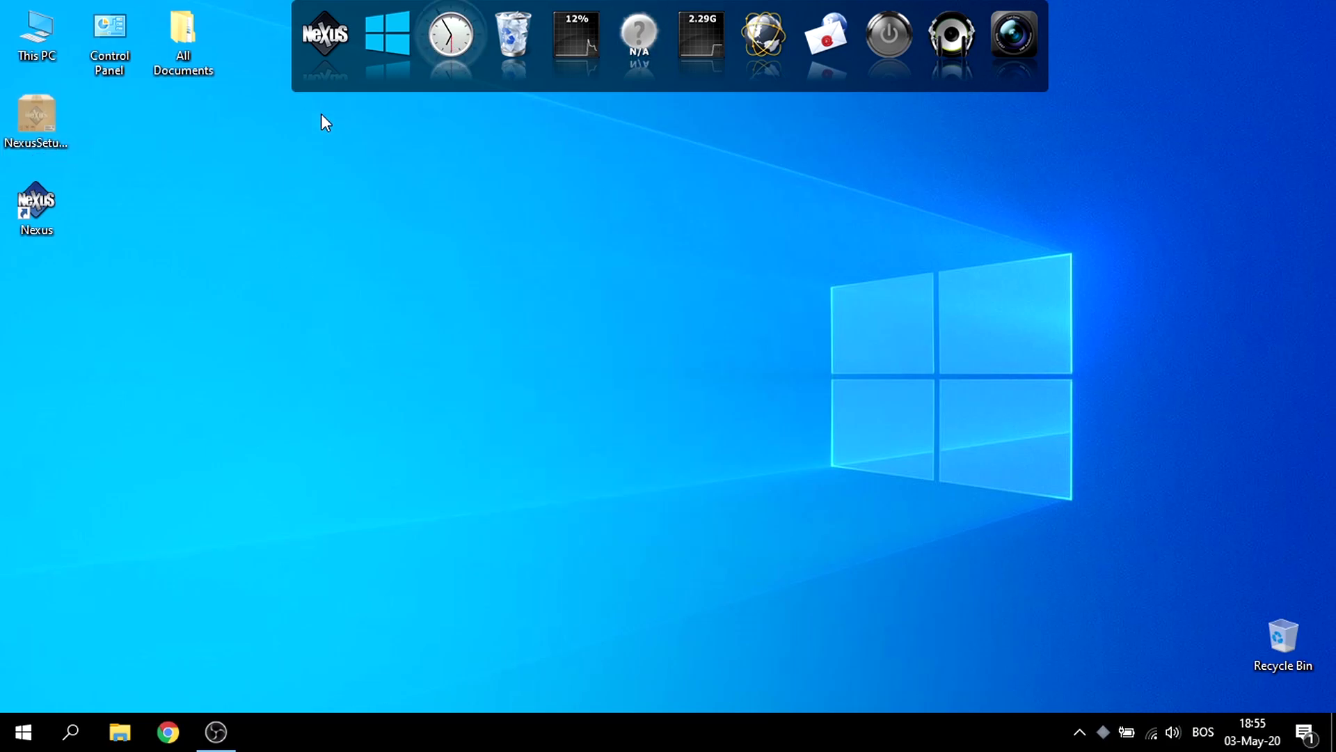
Step: In the dock's Preferences, align the dock to the center at 0%, offset it 36 pixels from the screen edge, and apply
right_click(345, 62)
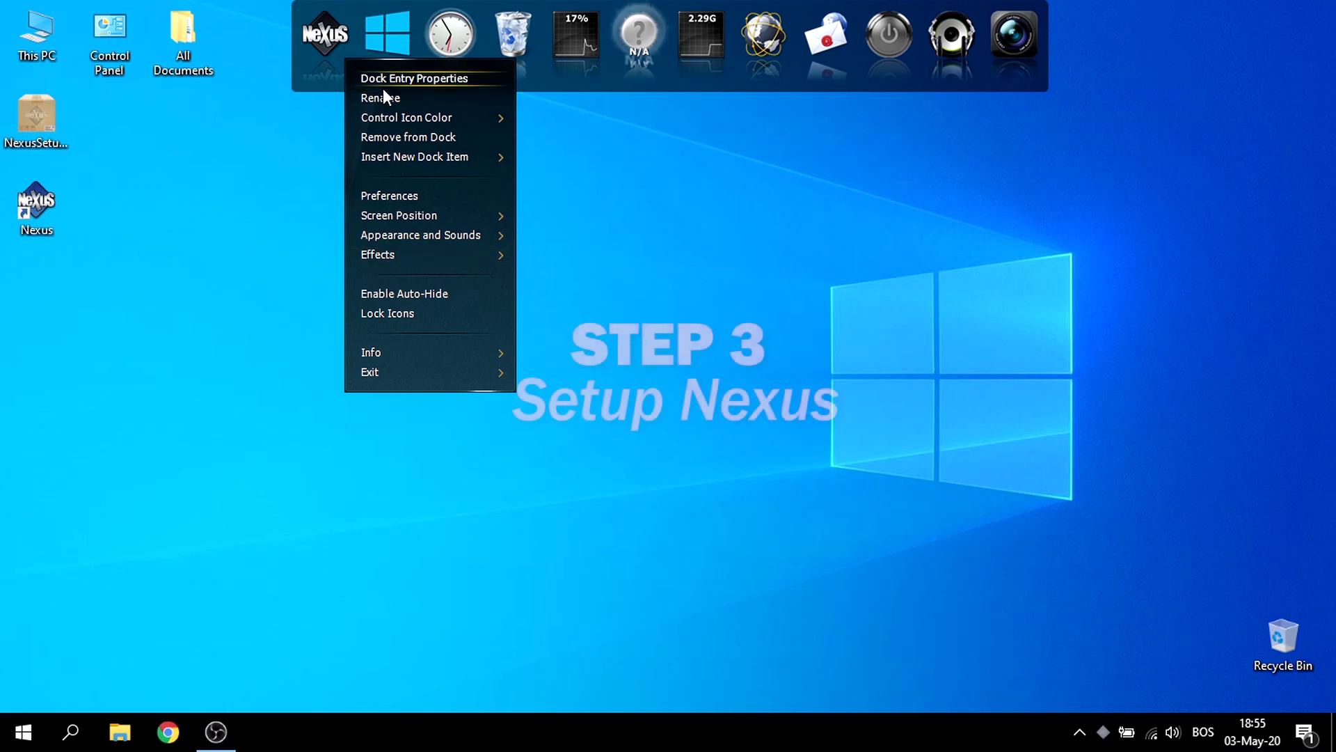
click(407, 195)
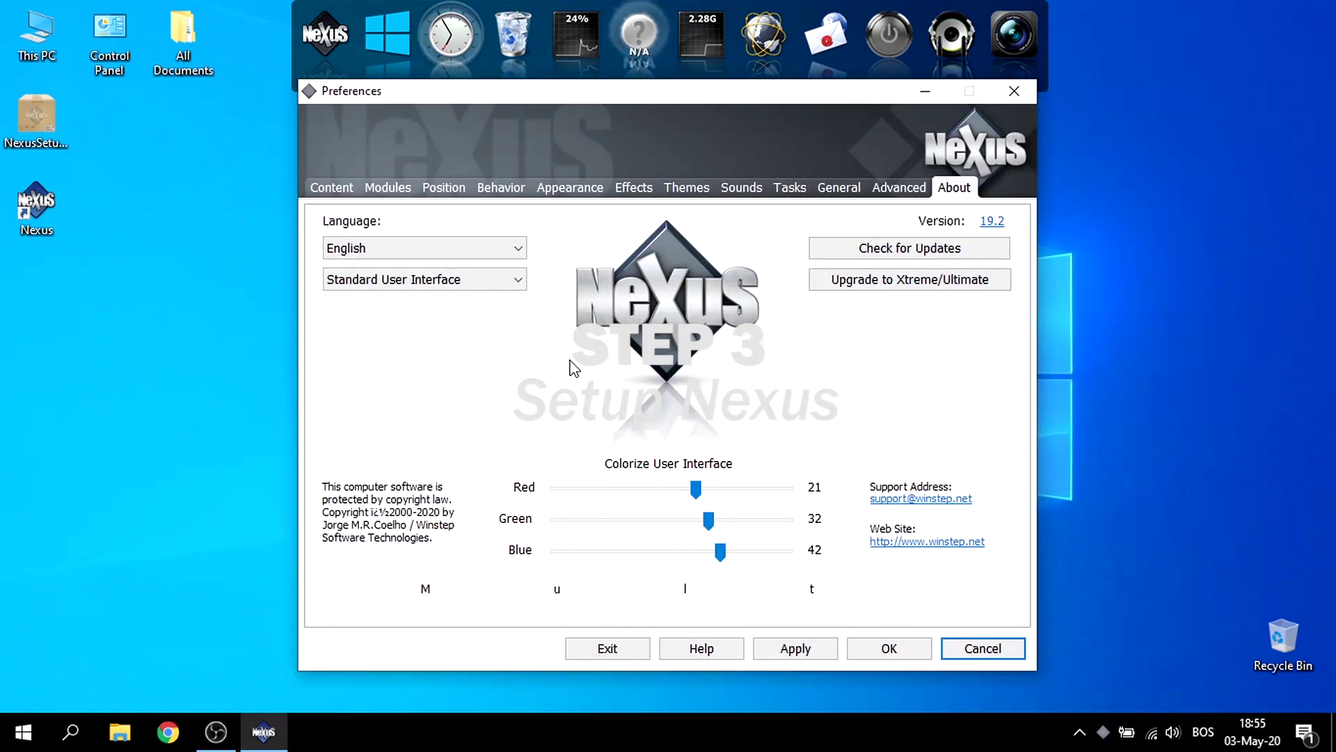
click(348, 187)
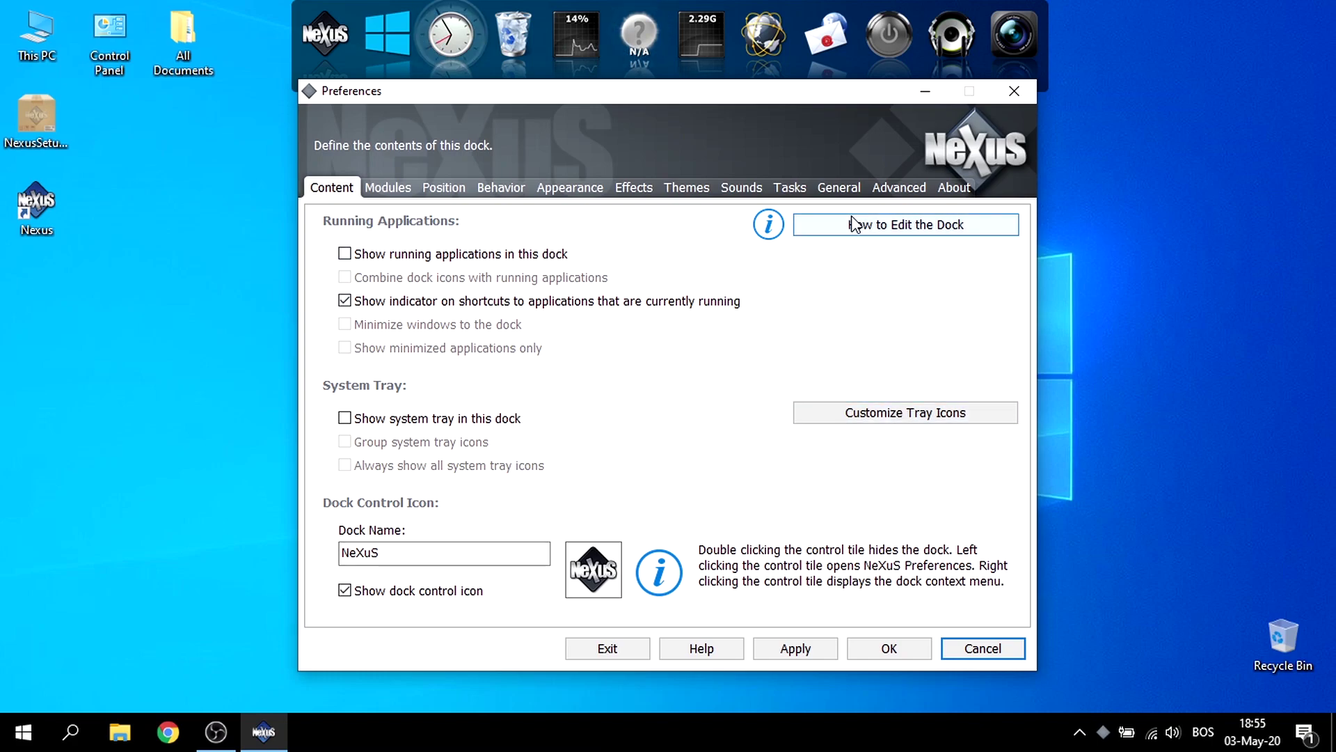
click(388, 187)
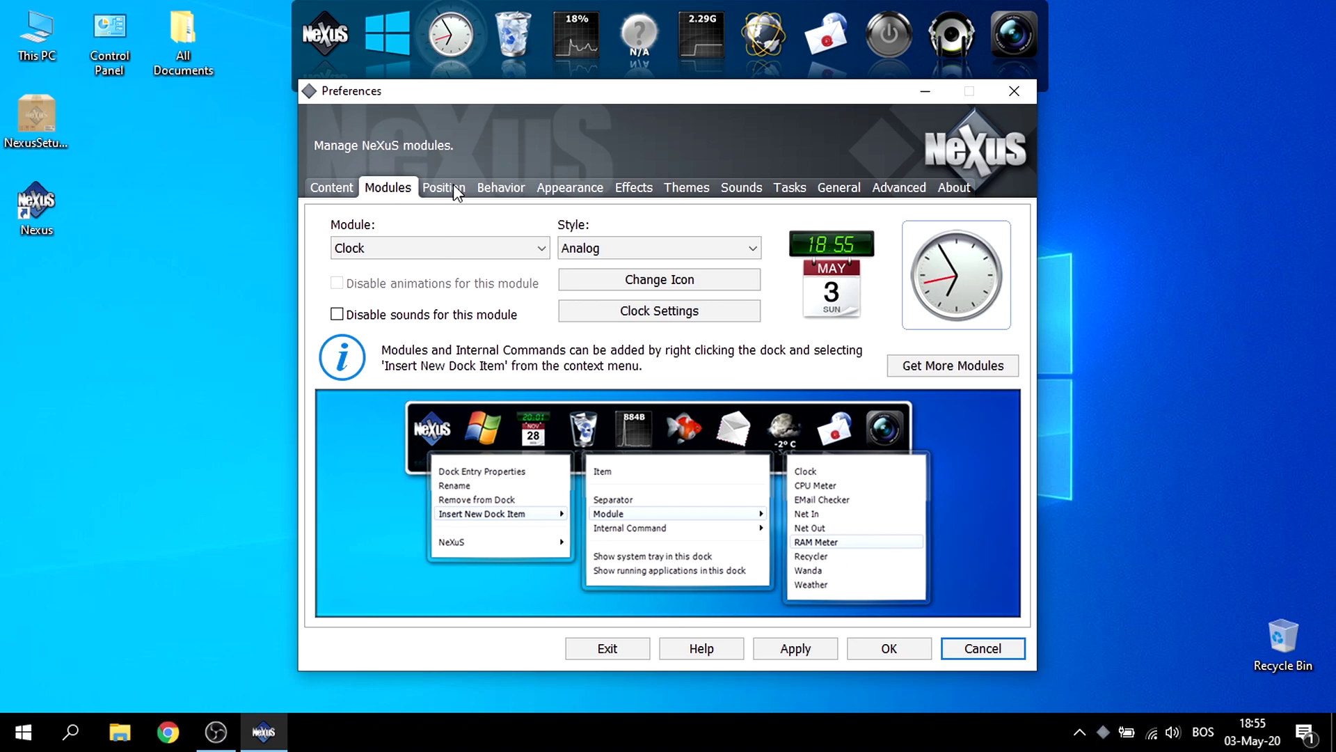
click(445, 187)
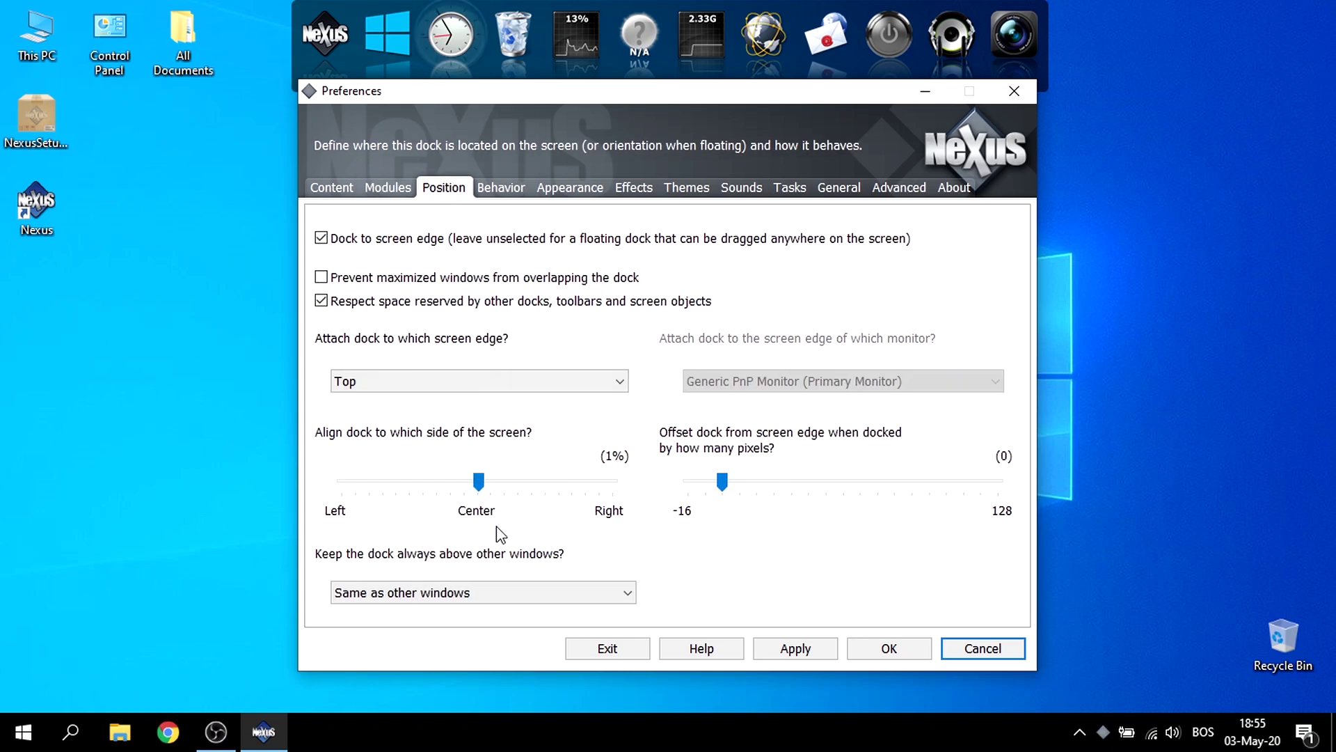
drag(482, 486, 480, 484)
drag(722, 480, 800, 487)
click(785, 650)
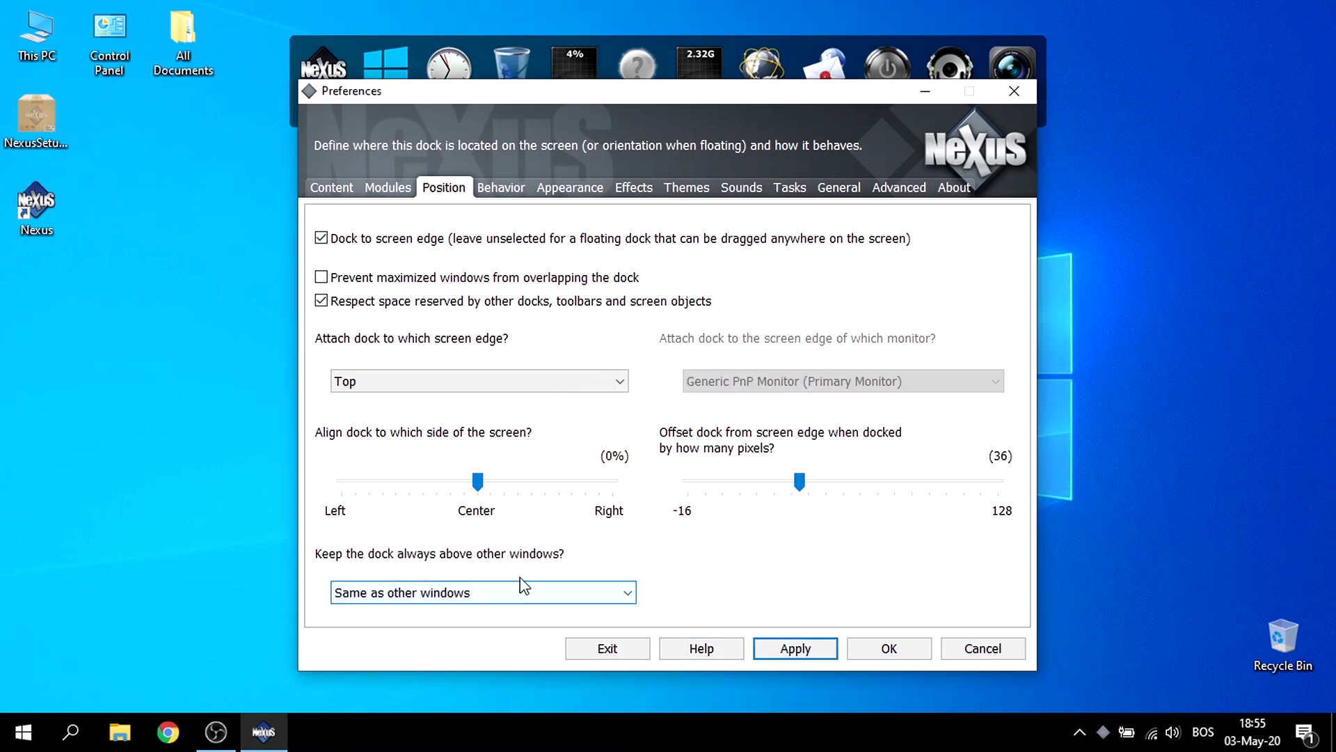
Step: Attach the dock to the Bottom screen edge and apply the change
click(478, 394)
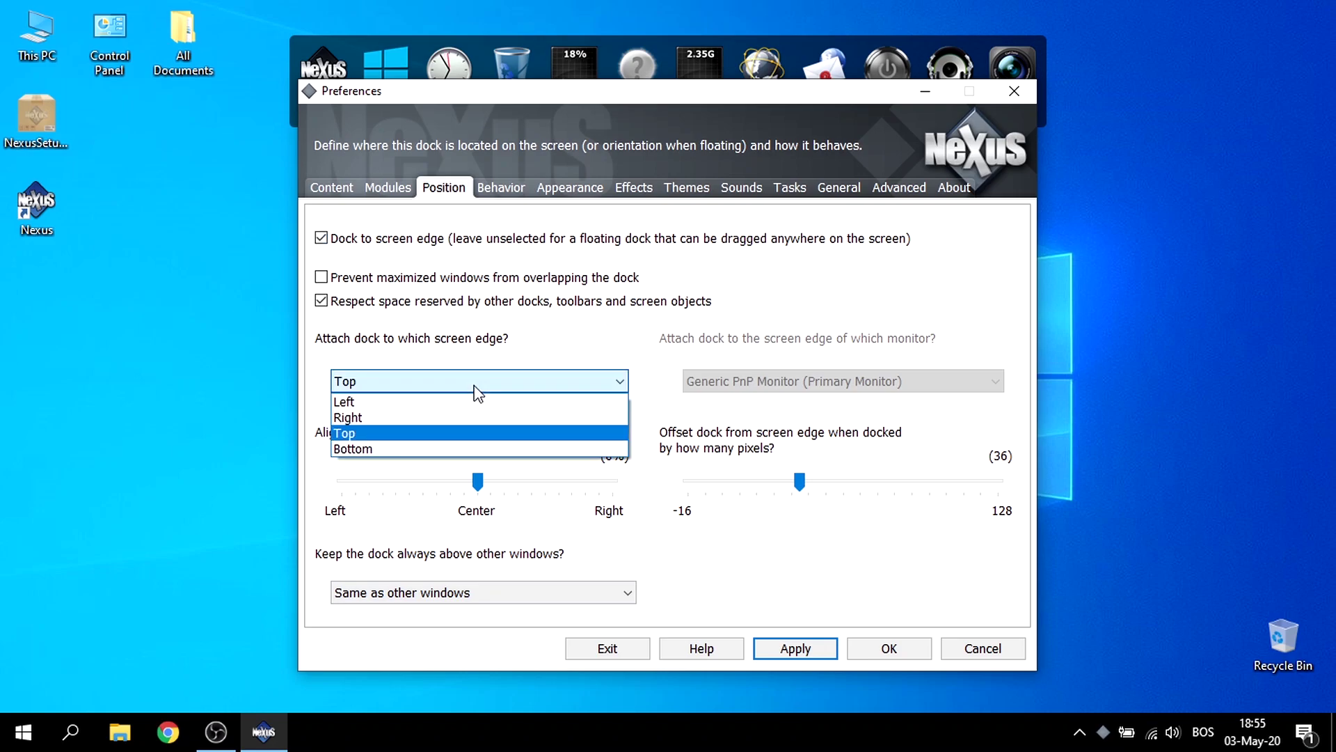
click(404, 450)
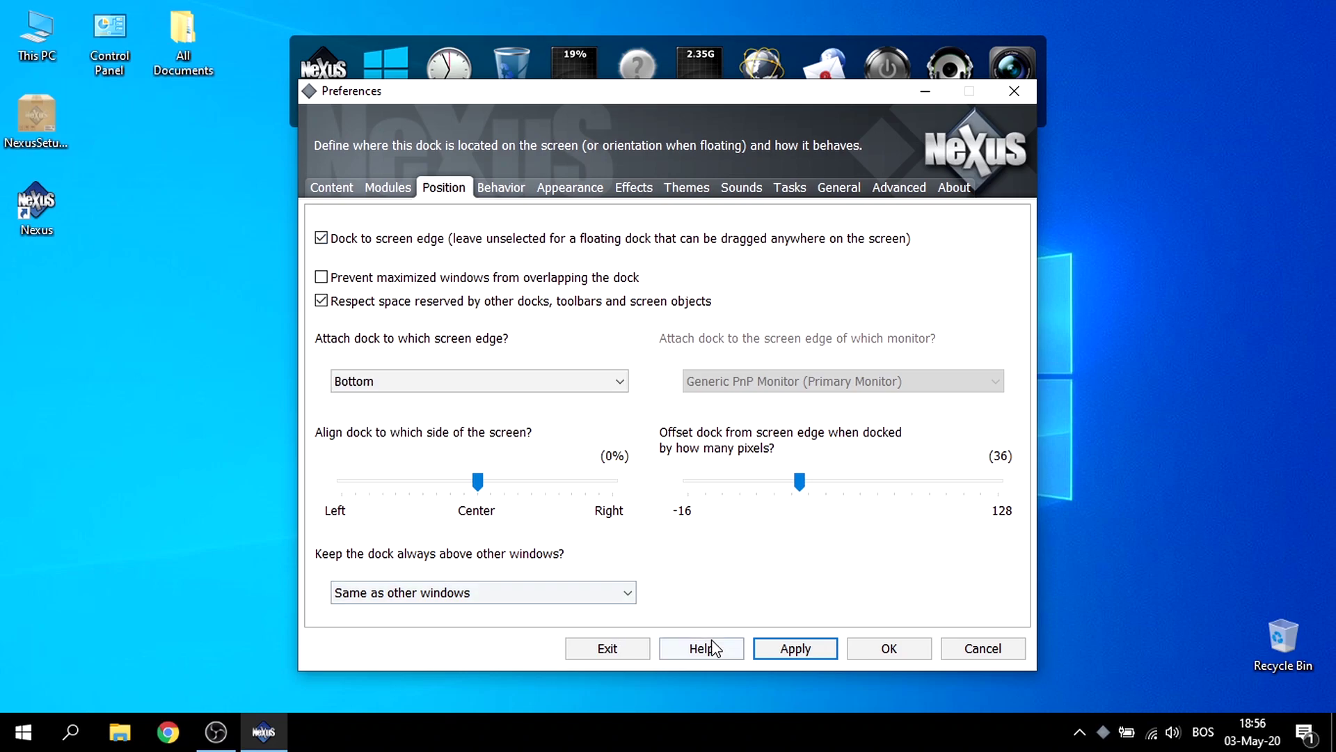
click(784, 649)
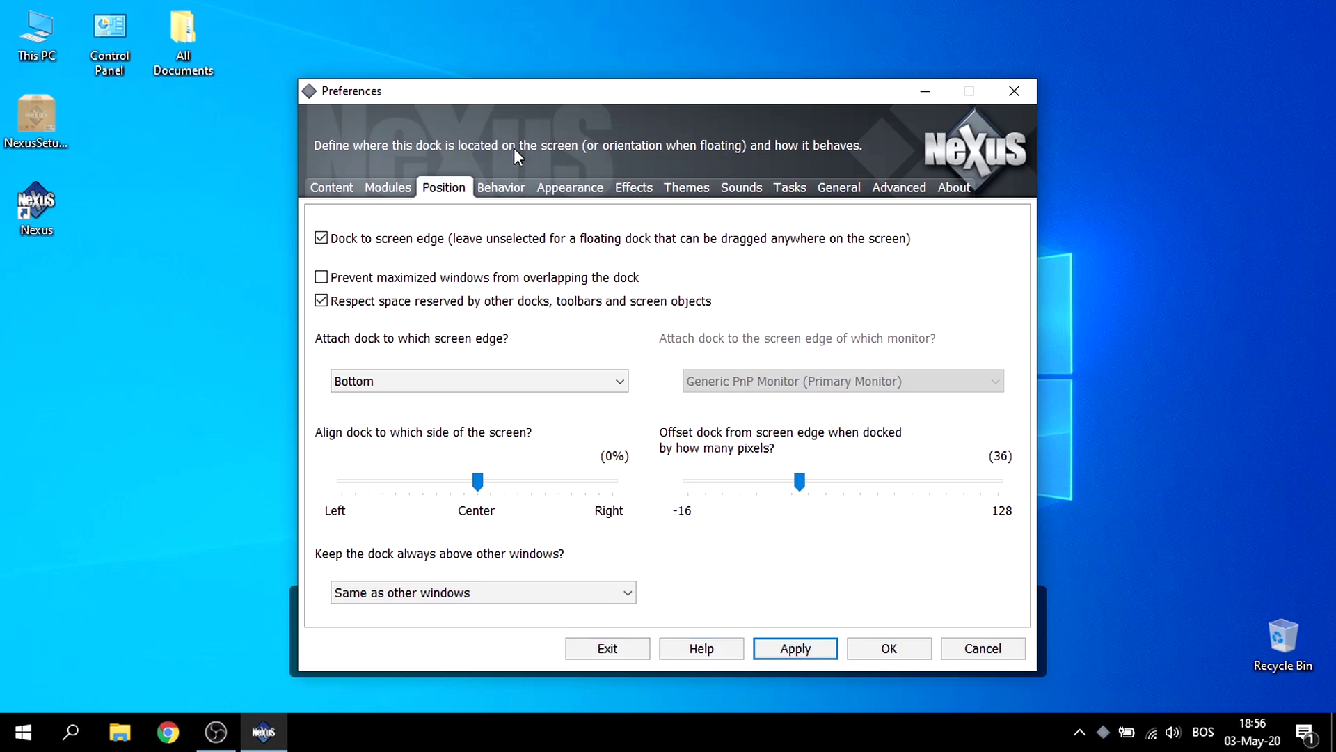
Step: Move the Preferences window clear of the dock, then apply a 30% icon reflection and a 45-pixel icon size
click(508, 192)
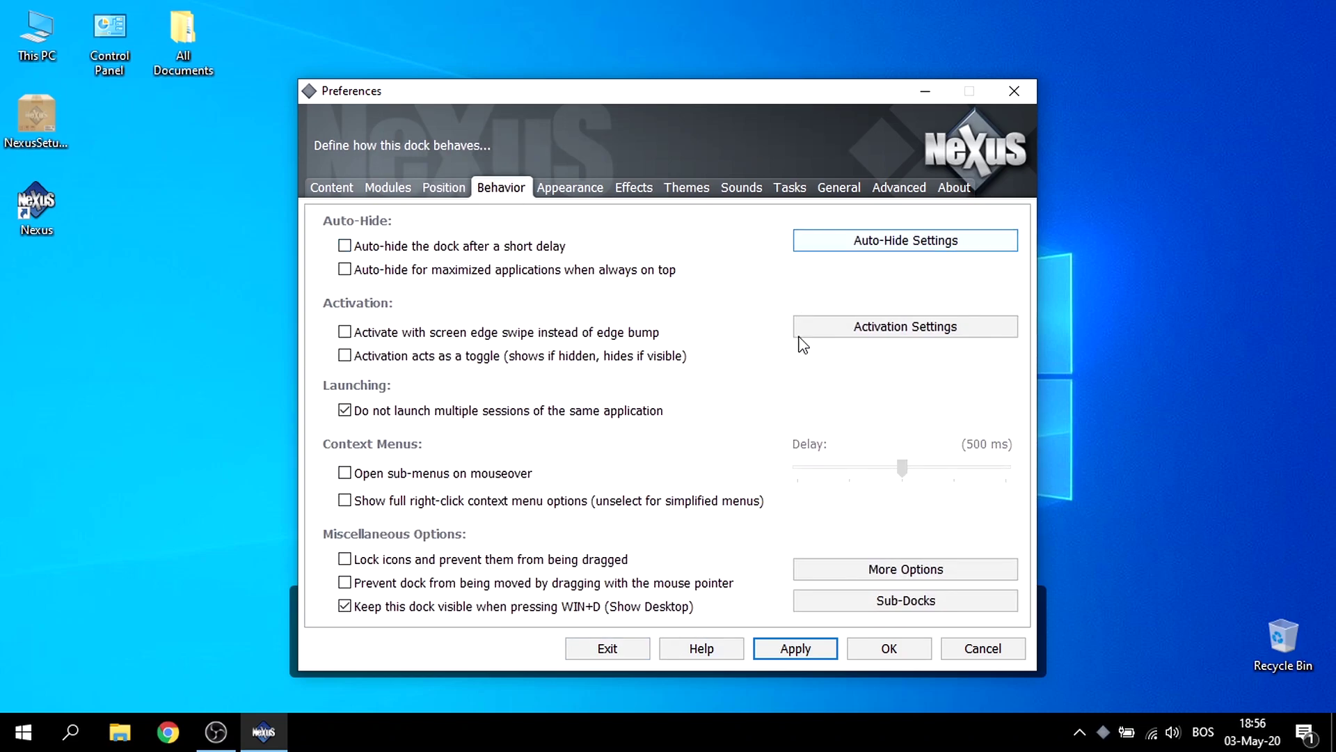
click(573, 191)
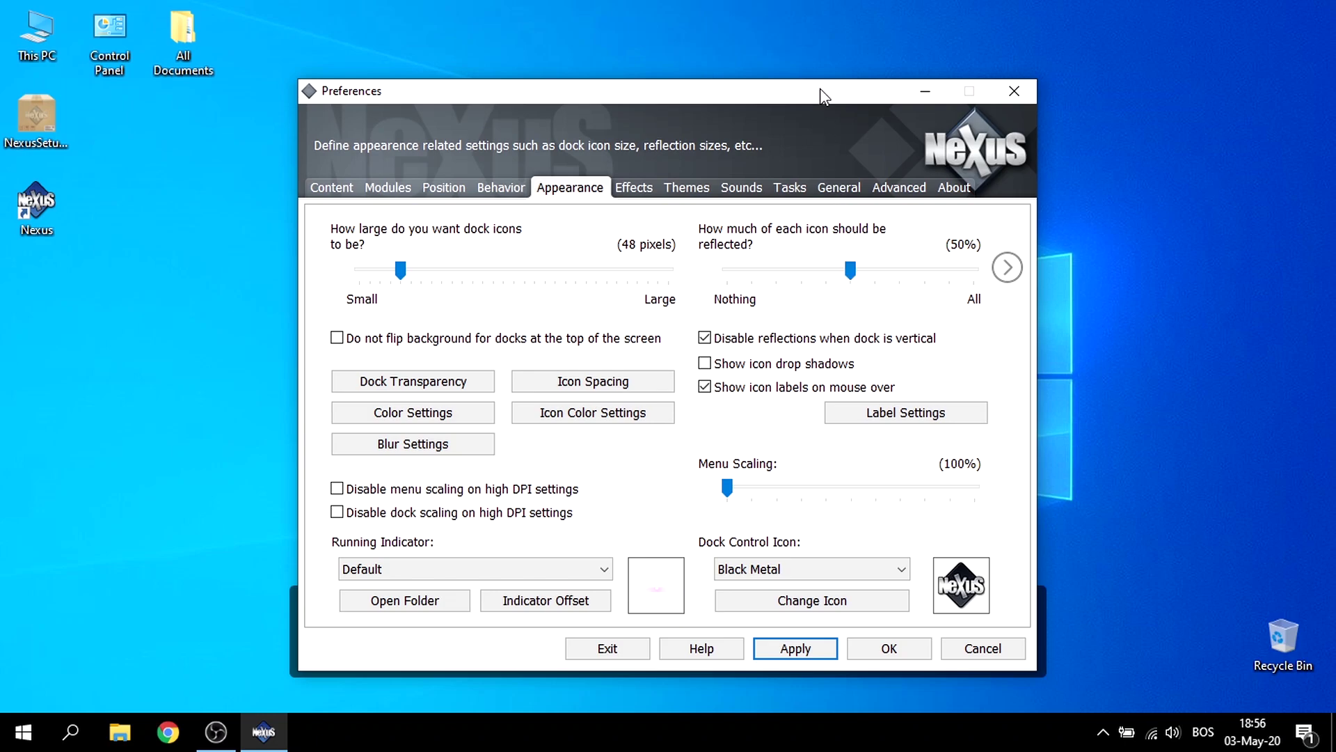
drag(819, 84, 891, 10)
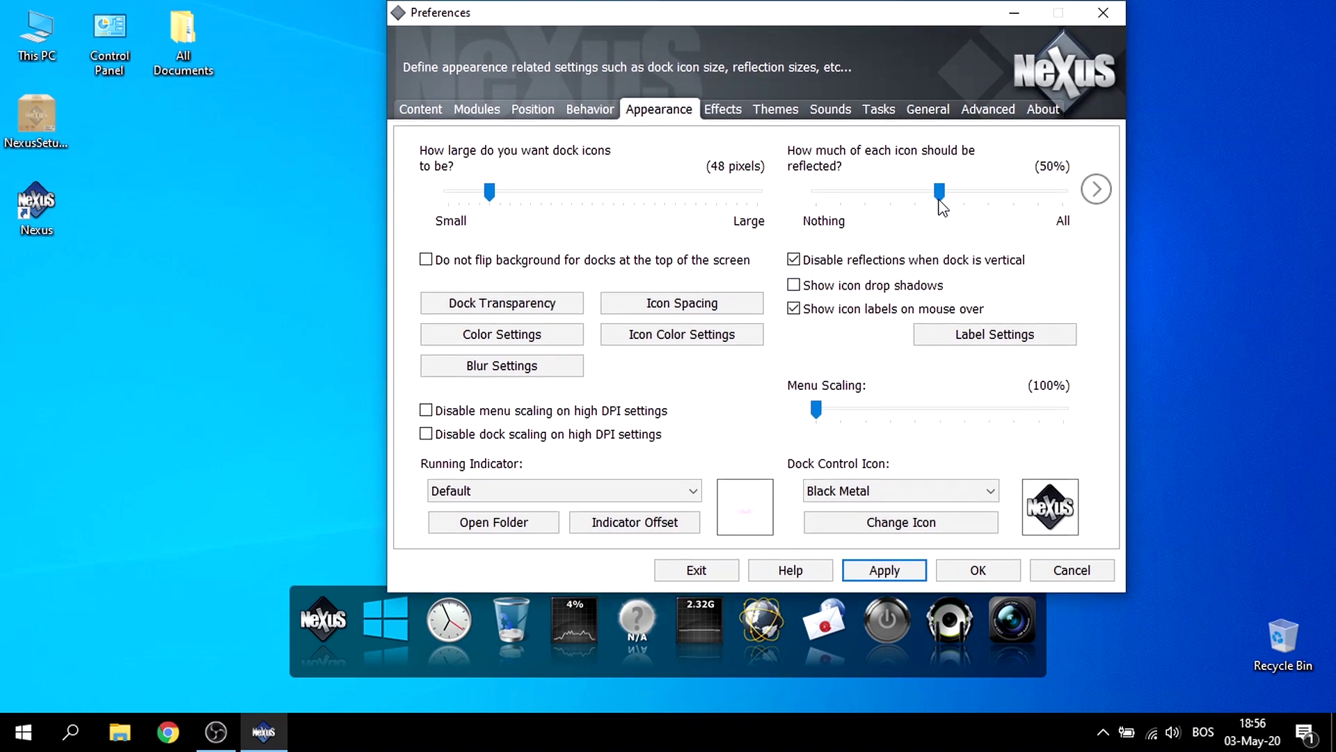
drag(945, 200, 896, 204)
click(884, 570)
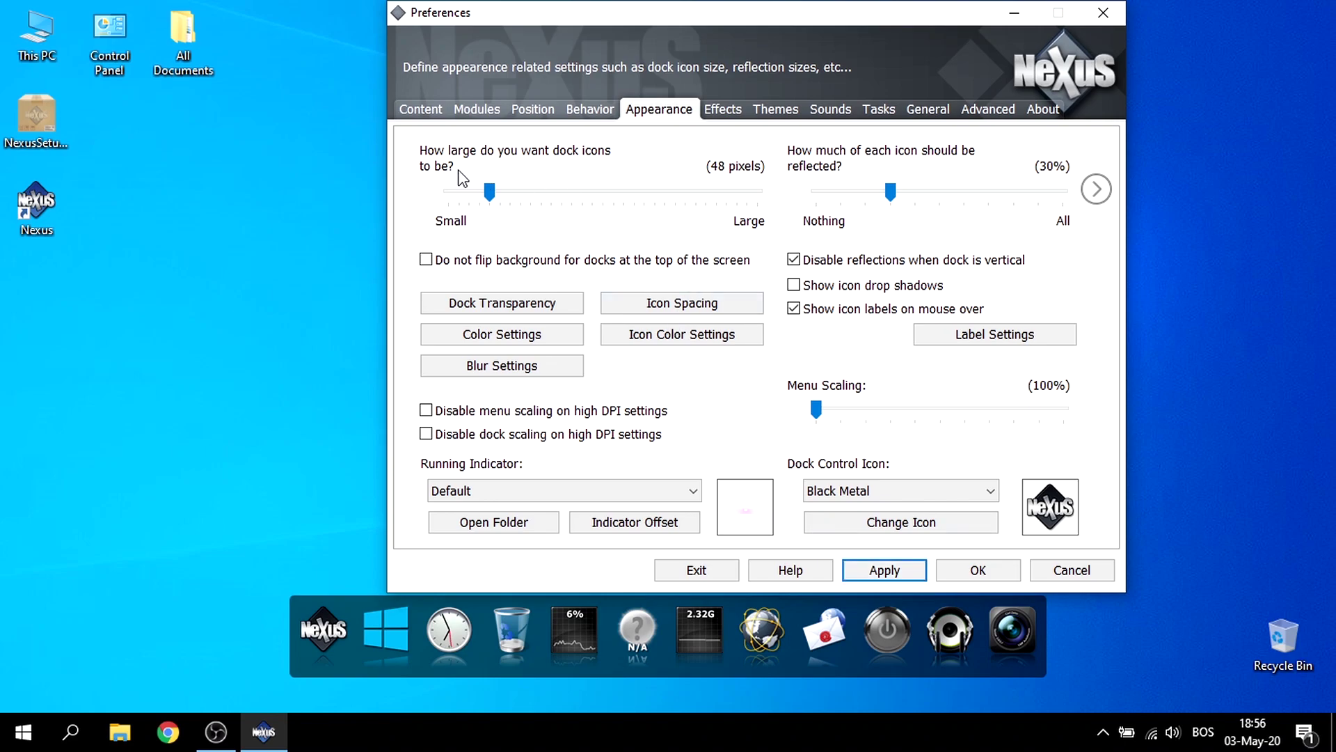
drag(489, 192, 488, 194)
click(855, 572)
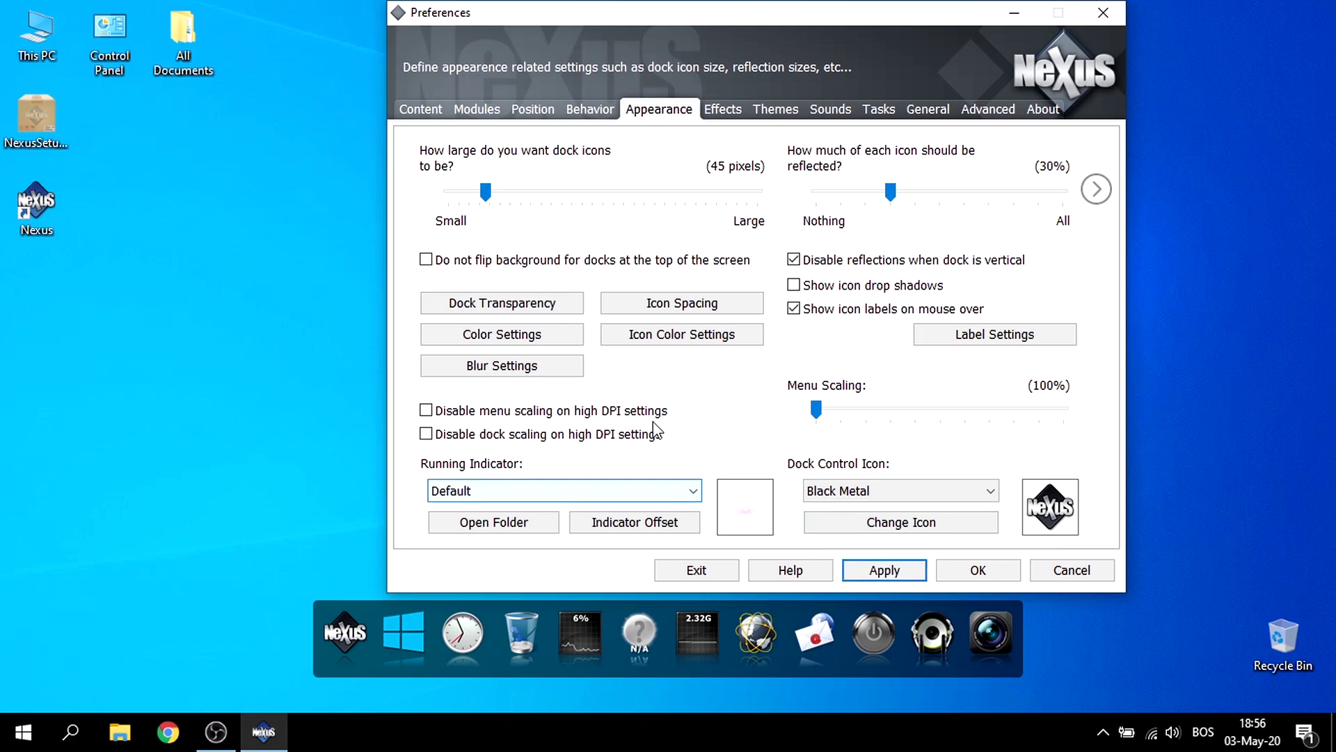
Step: Set the dock transparency to 70%, keep the icons opaque, and apply the change
click(525, 306)
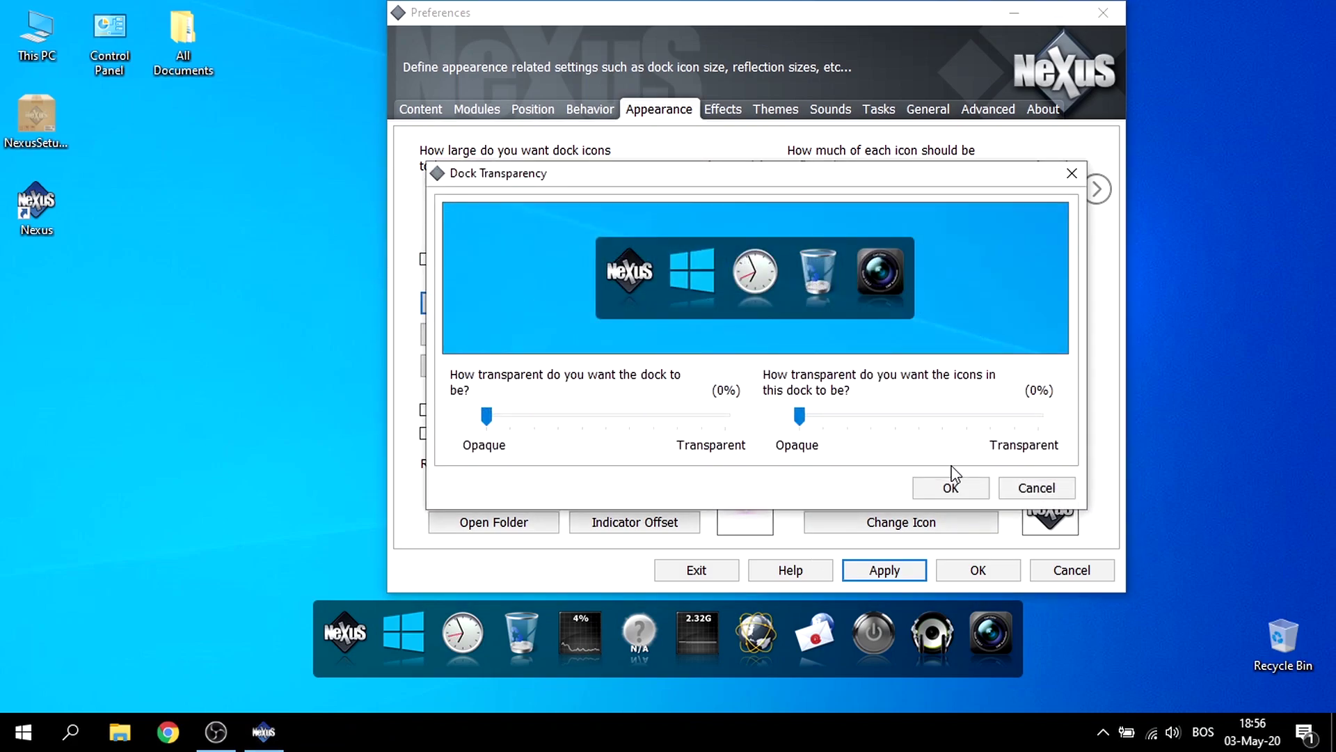
drag(486, 416, 658, 416)
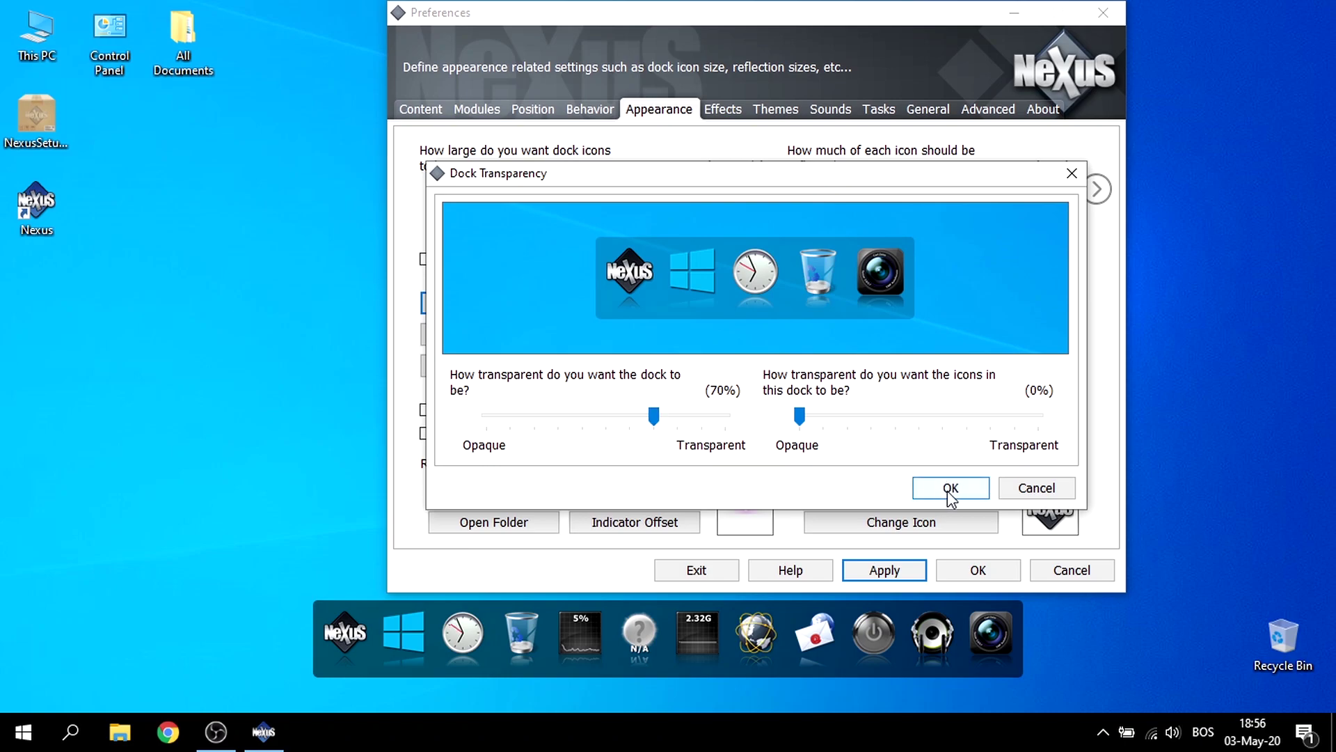
click(951, 489)
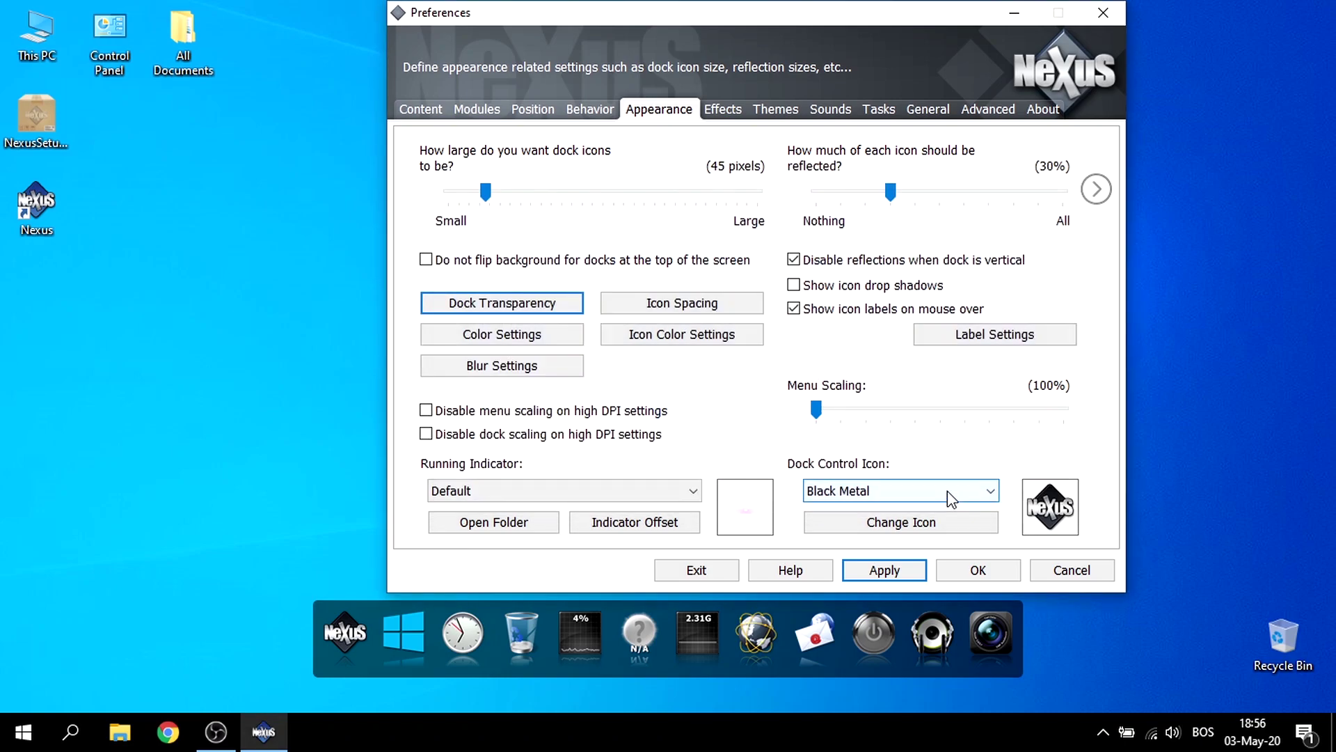
click(884, 571)
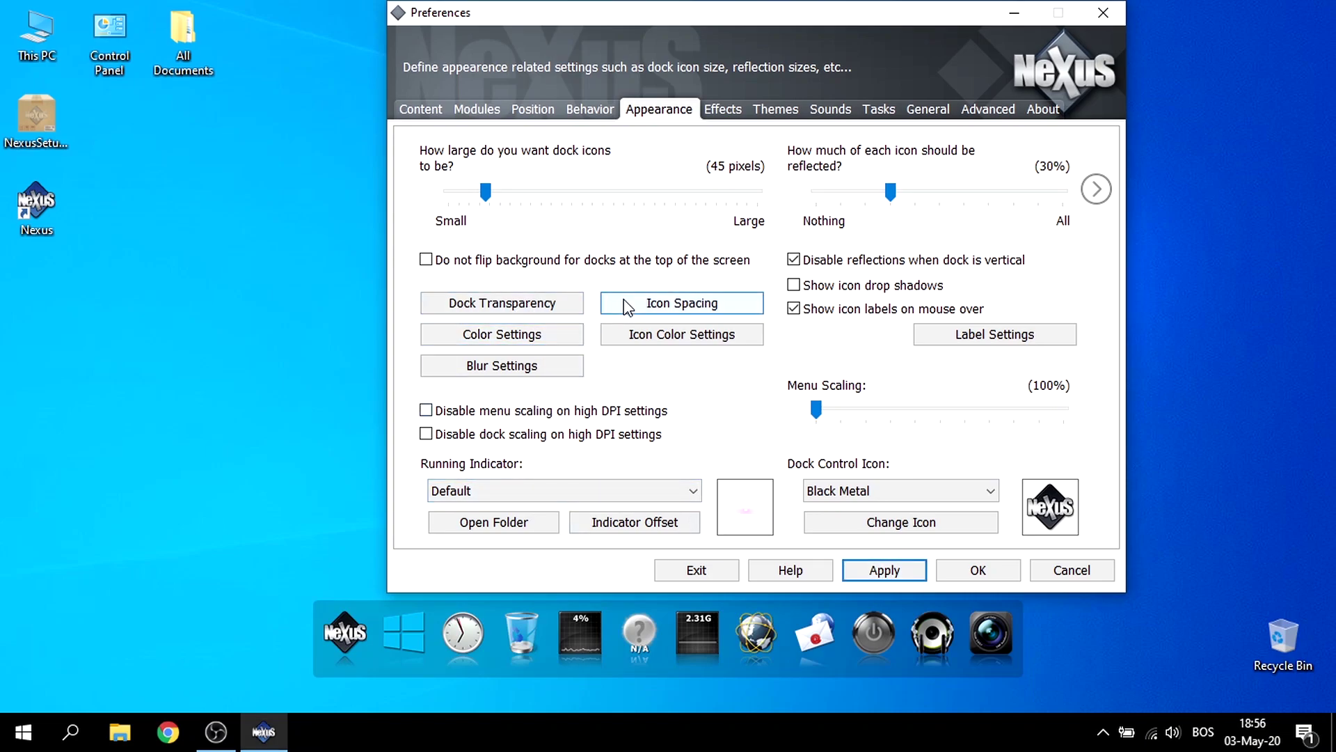
Step: Switch the dock's color settings to Colorize with the Tint method and accept
click(560, 340)
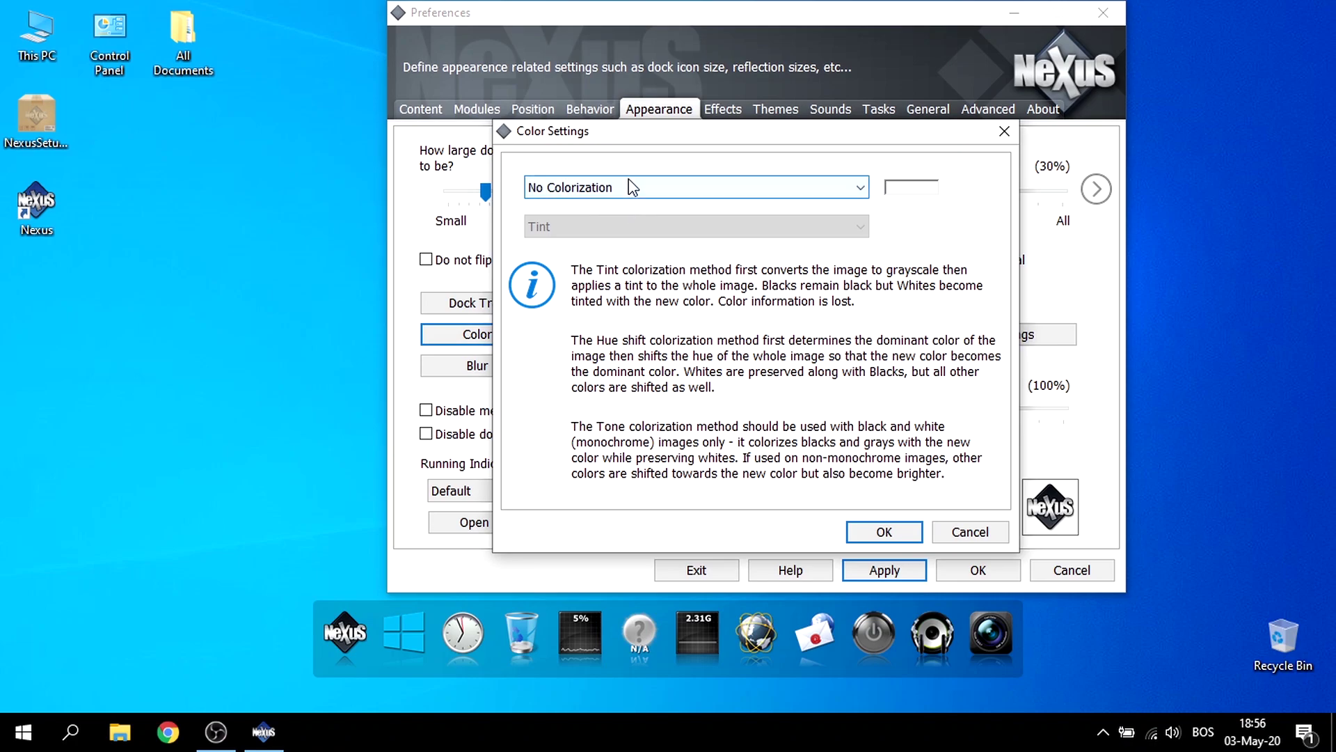
click(628, 179)
click(615, 222)
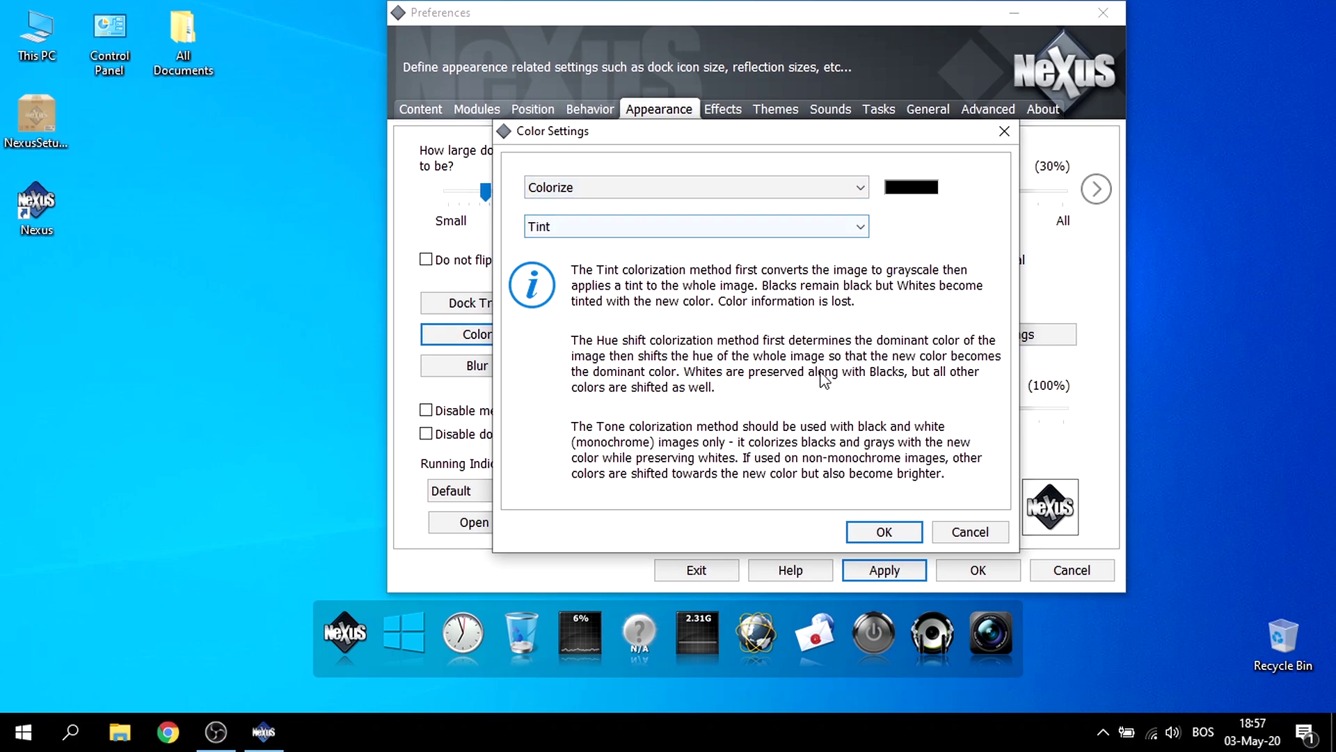
click(883, 532)
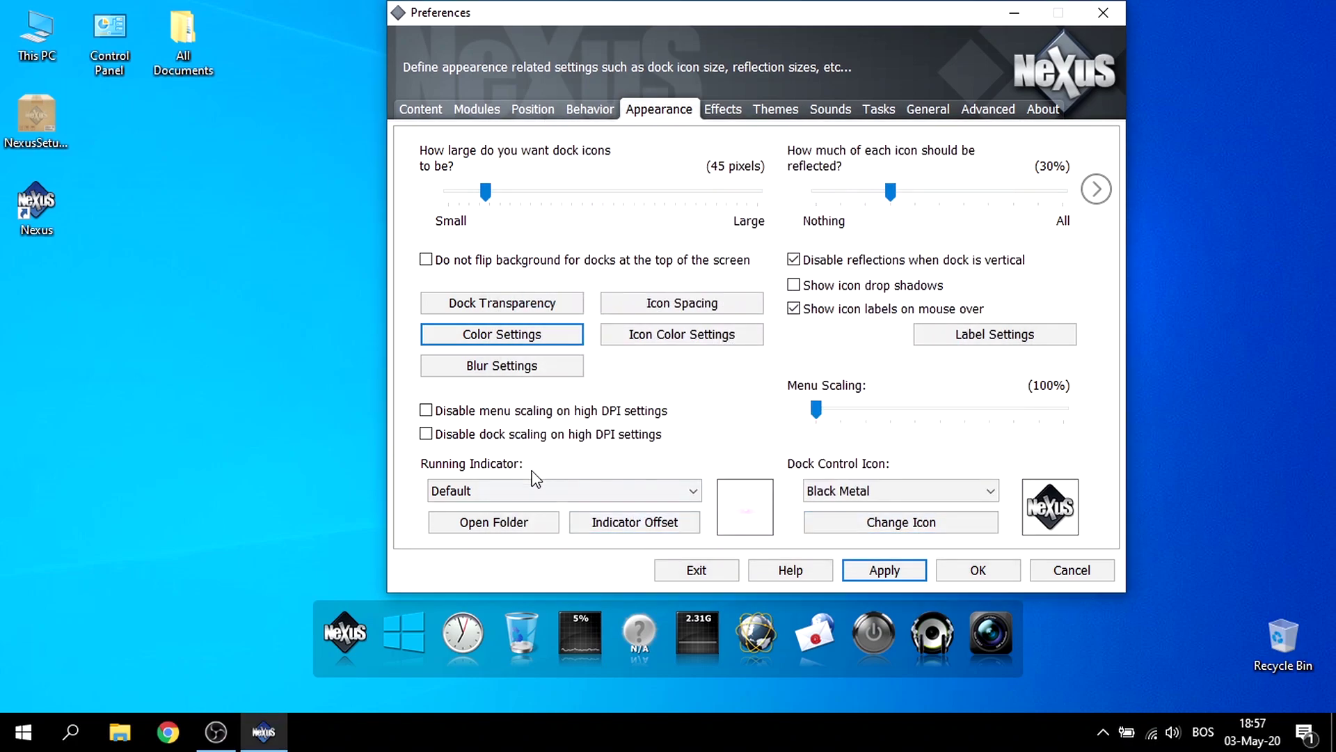
Step: Set the dock's vertical icon spacing to 6 pixels and the horizontal spacing to 10 pixels
click(657, 305)
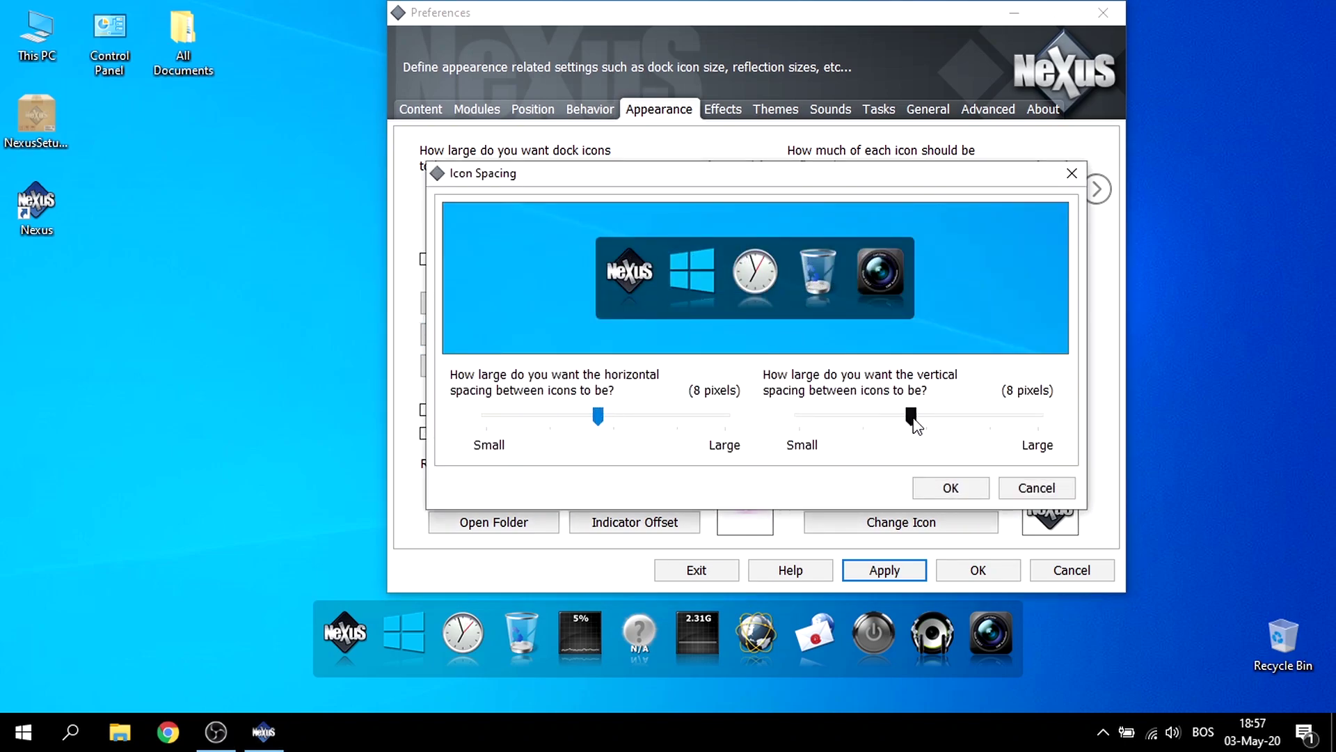
drag(911, 416, 832, 417)
drag(974, 419, 878, 421)
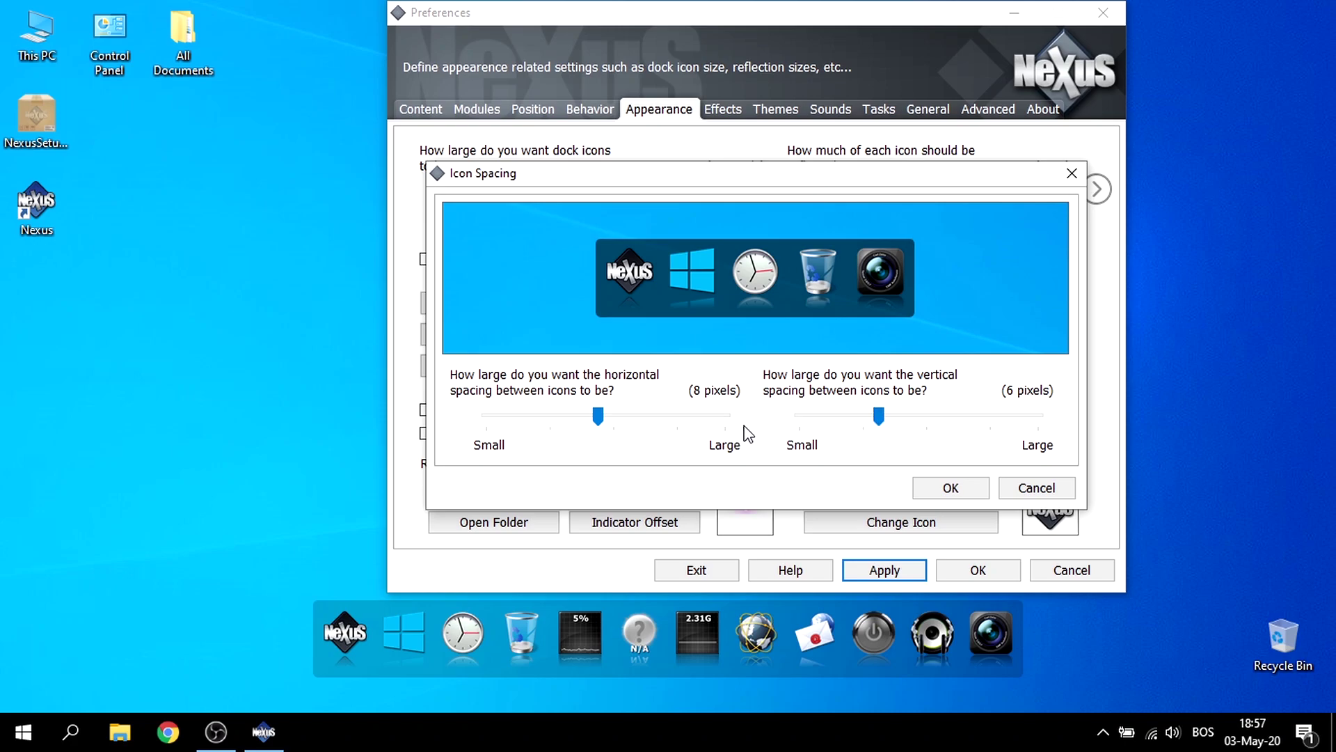
drag(604, 412, 621, 415)
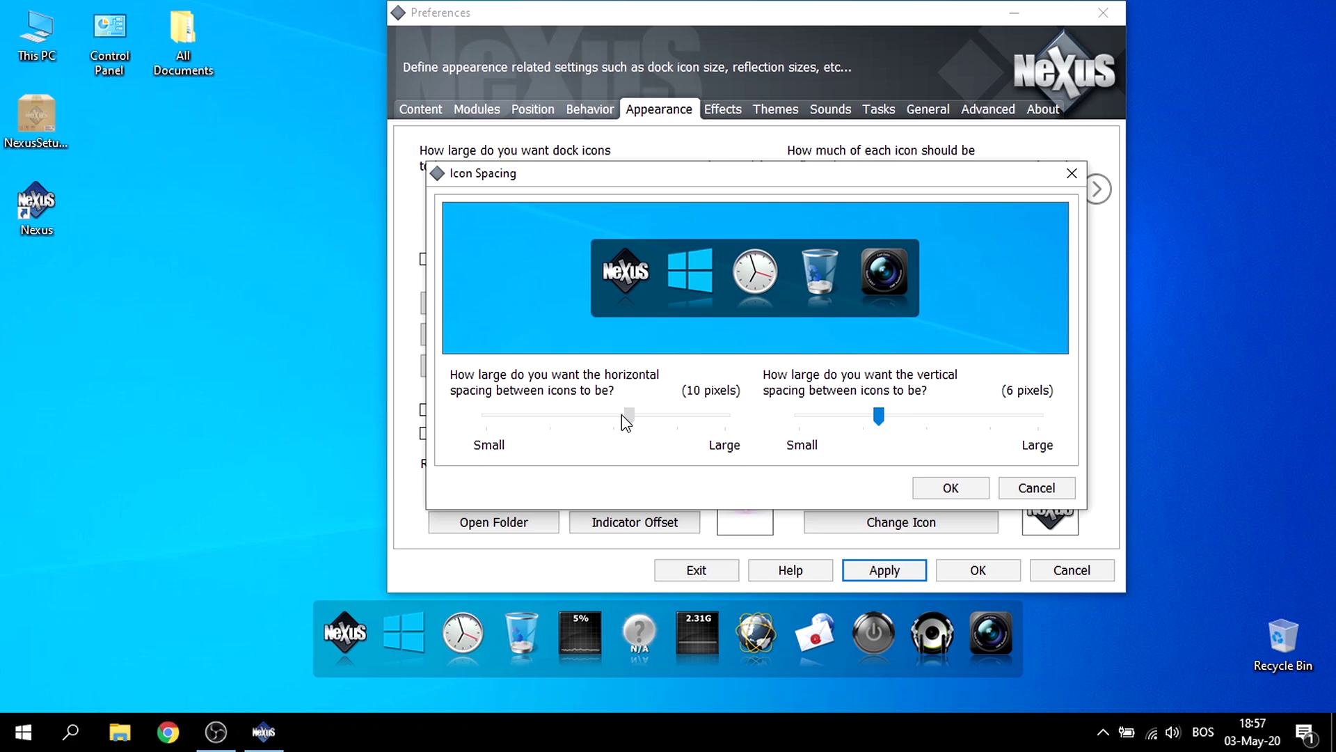
click(935, 494)
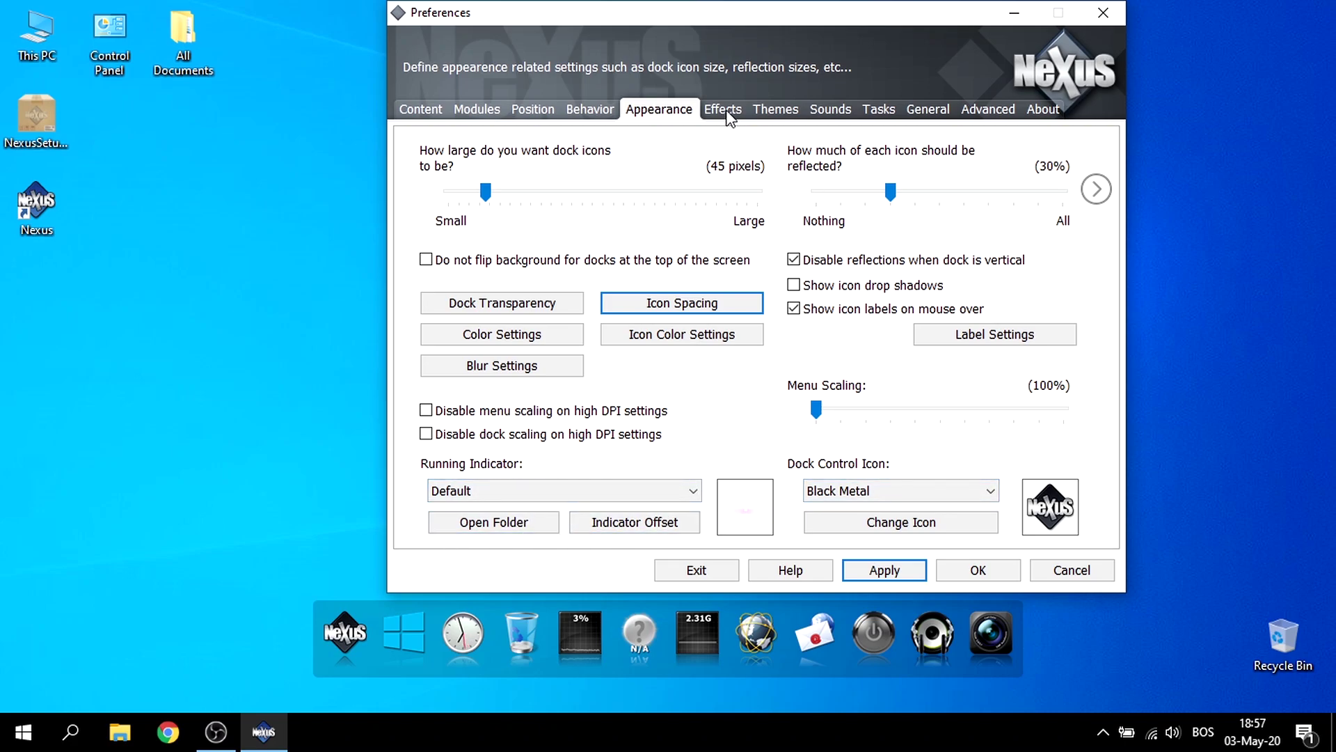
Step: Review the icon label settings without changing them, and turn off the option that disables reflections on a vertical dock
click(949, 333)
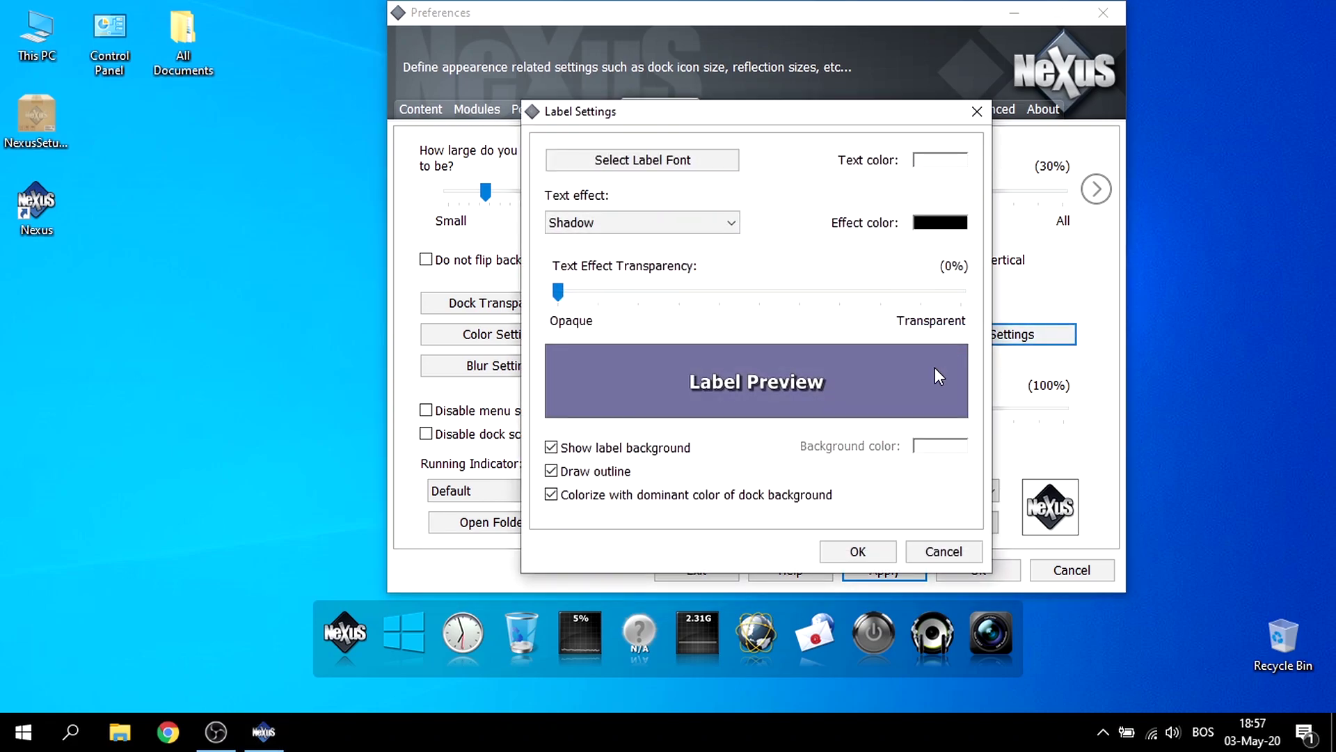
click(943, 552)
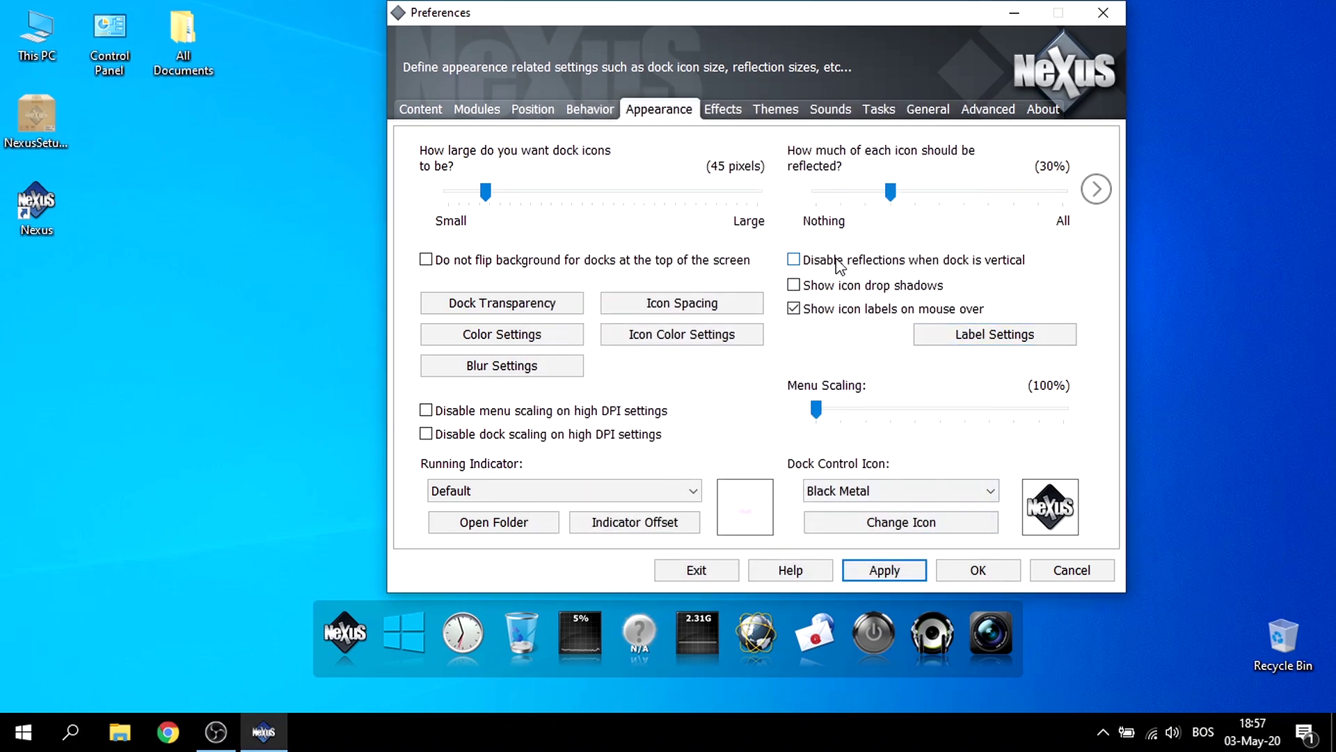
click(812, 263)
Step: Set the Magnify mouseover effect to a 75-pixel size and a span of 3 icons, and apply
click(723, 109)
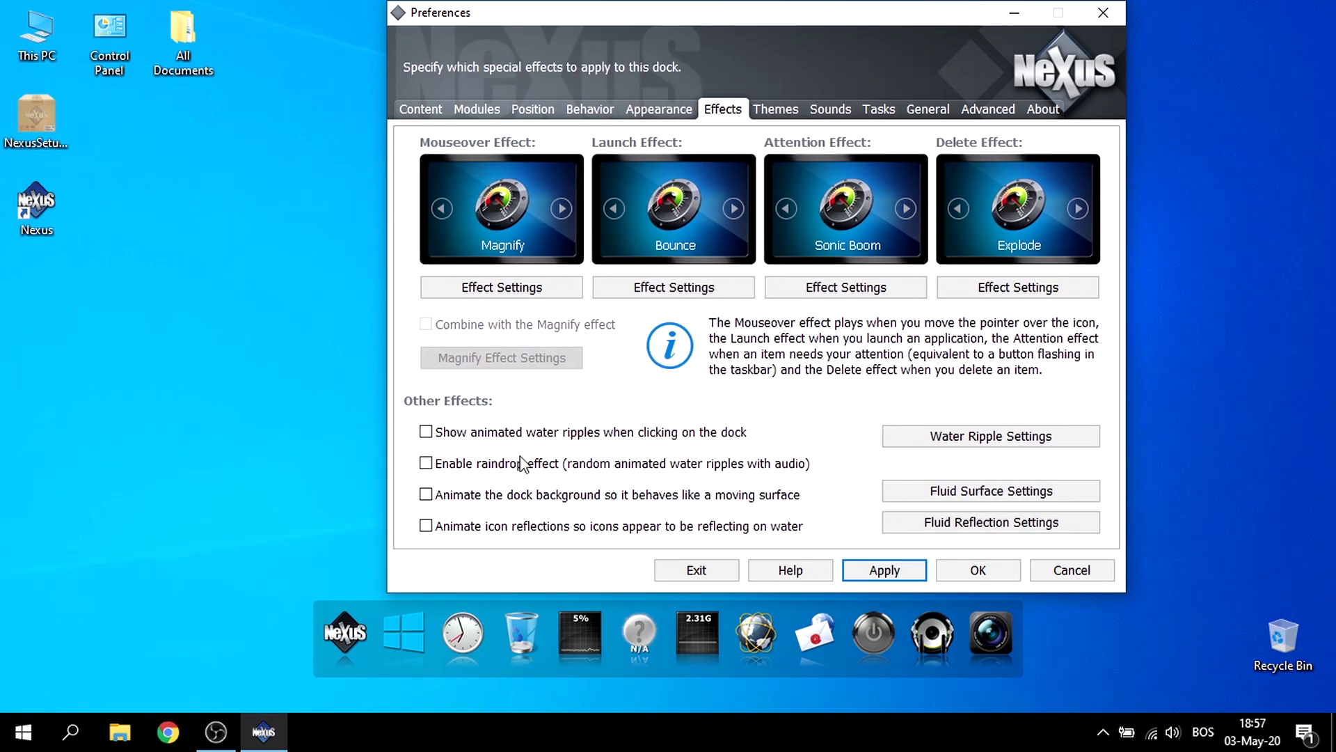
click(521, 288)
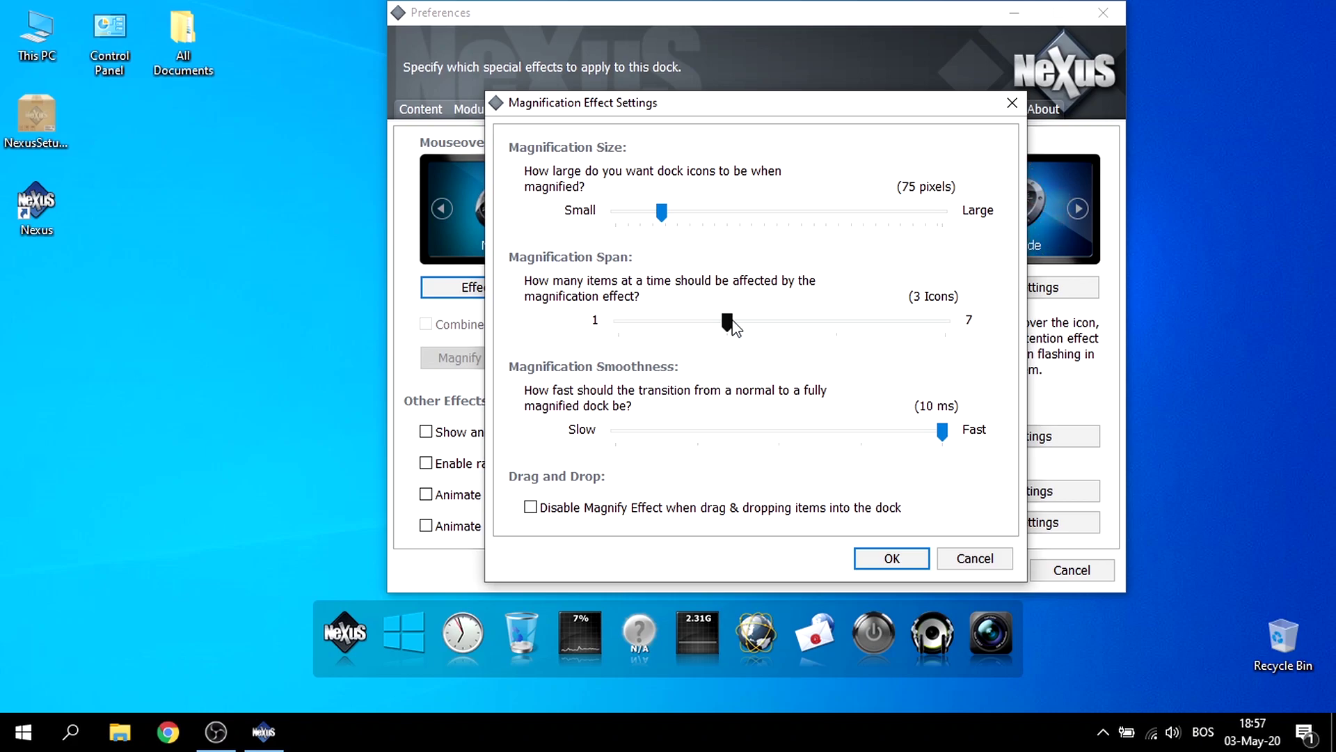
click(894, 558)
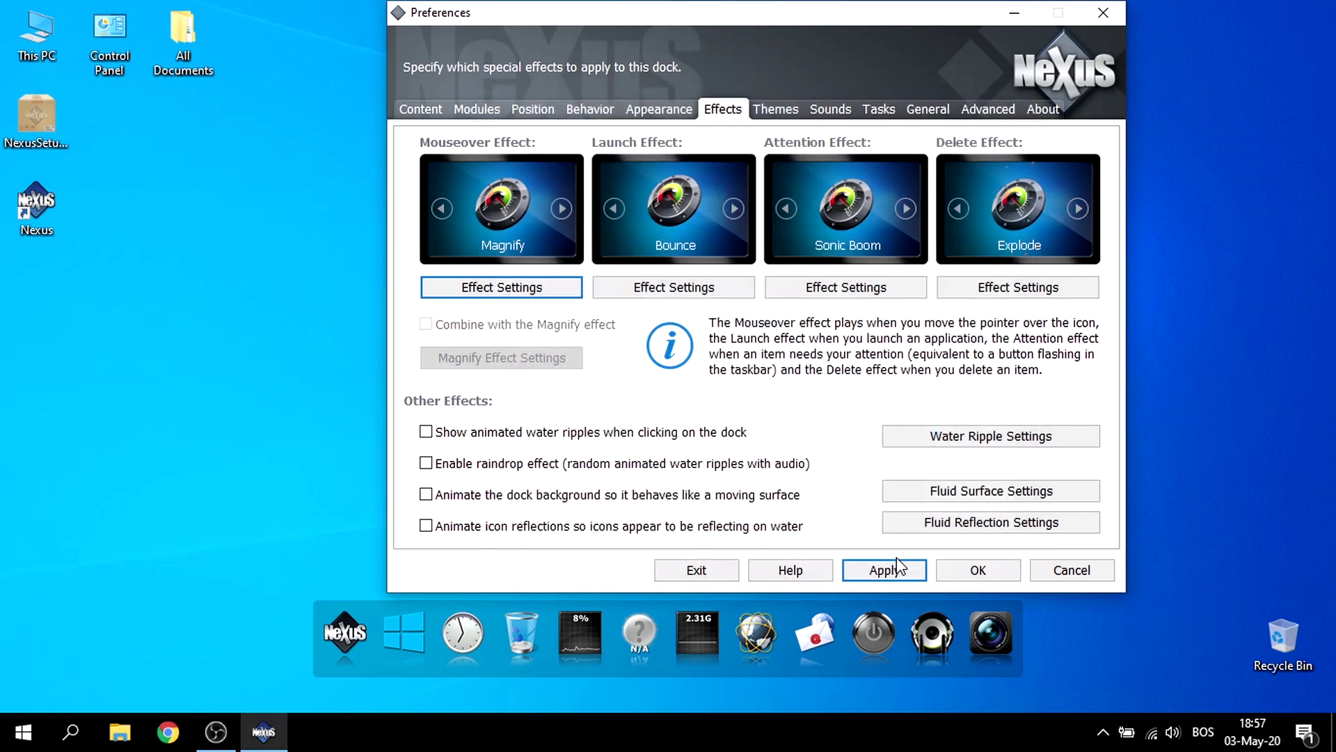
click(903, 568)
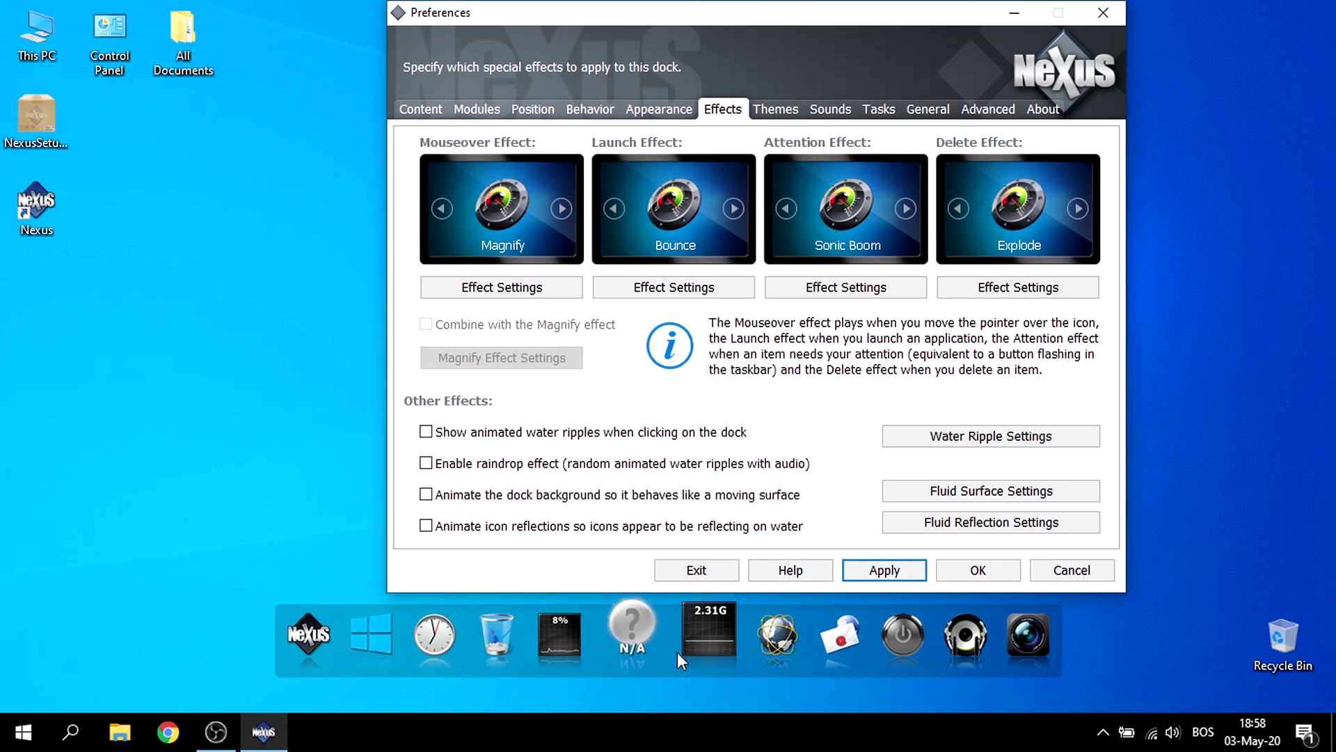
Step: Preview the White Metal and Yellow Steel dock themes, then select Windows10Nx and apply it
click(775, 109)
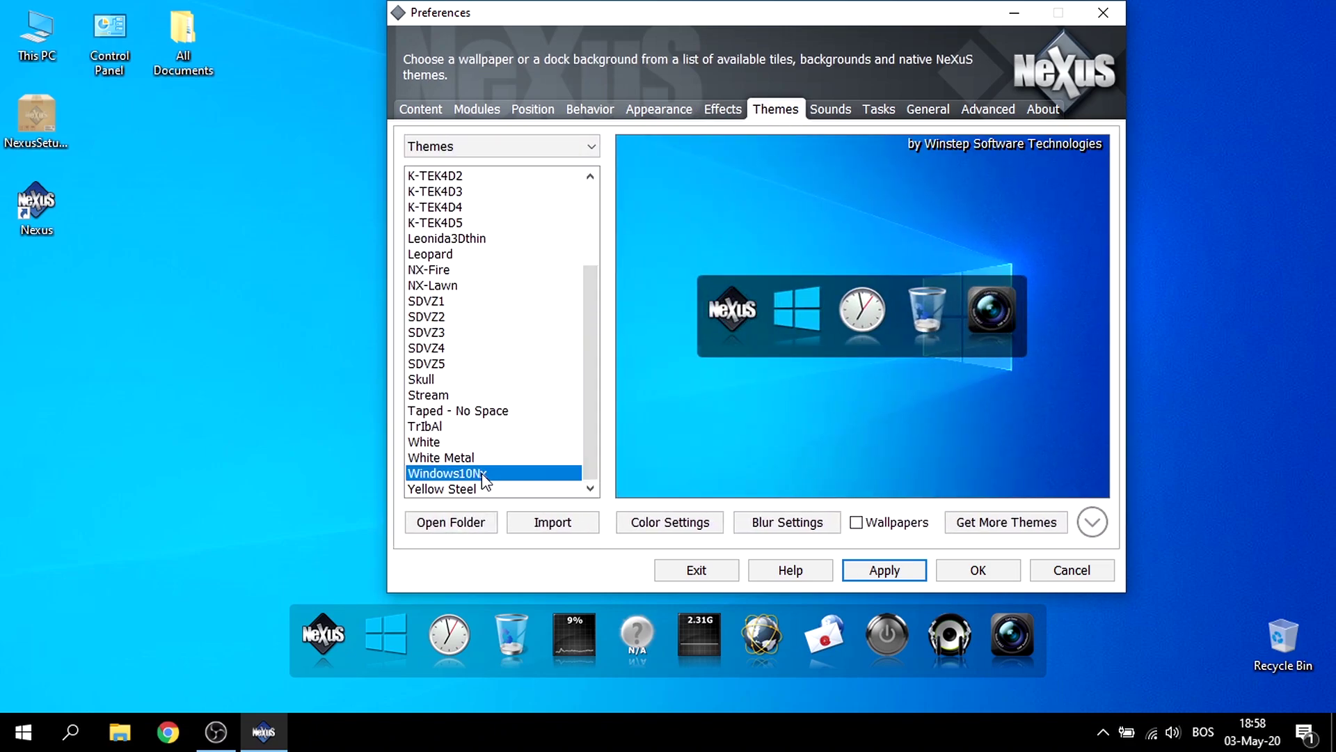
click(478, 460)
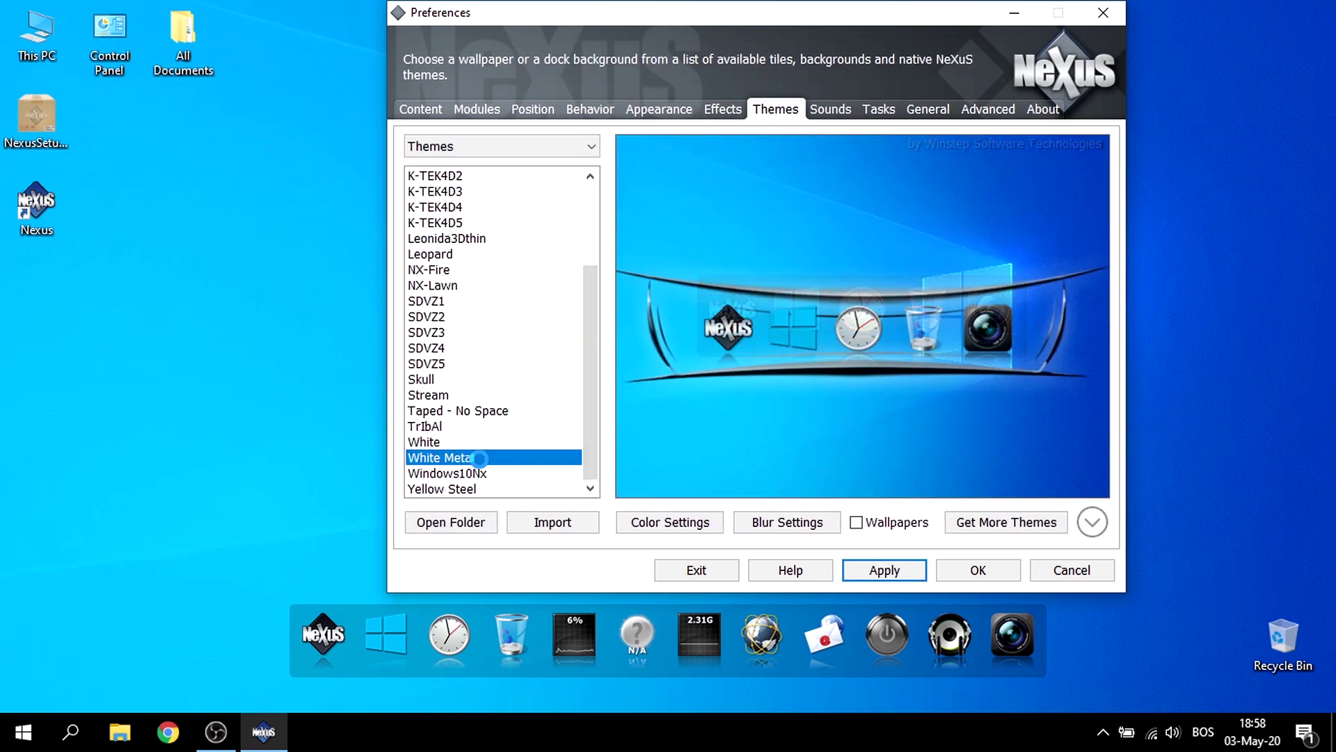
click(466, 476)
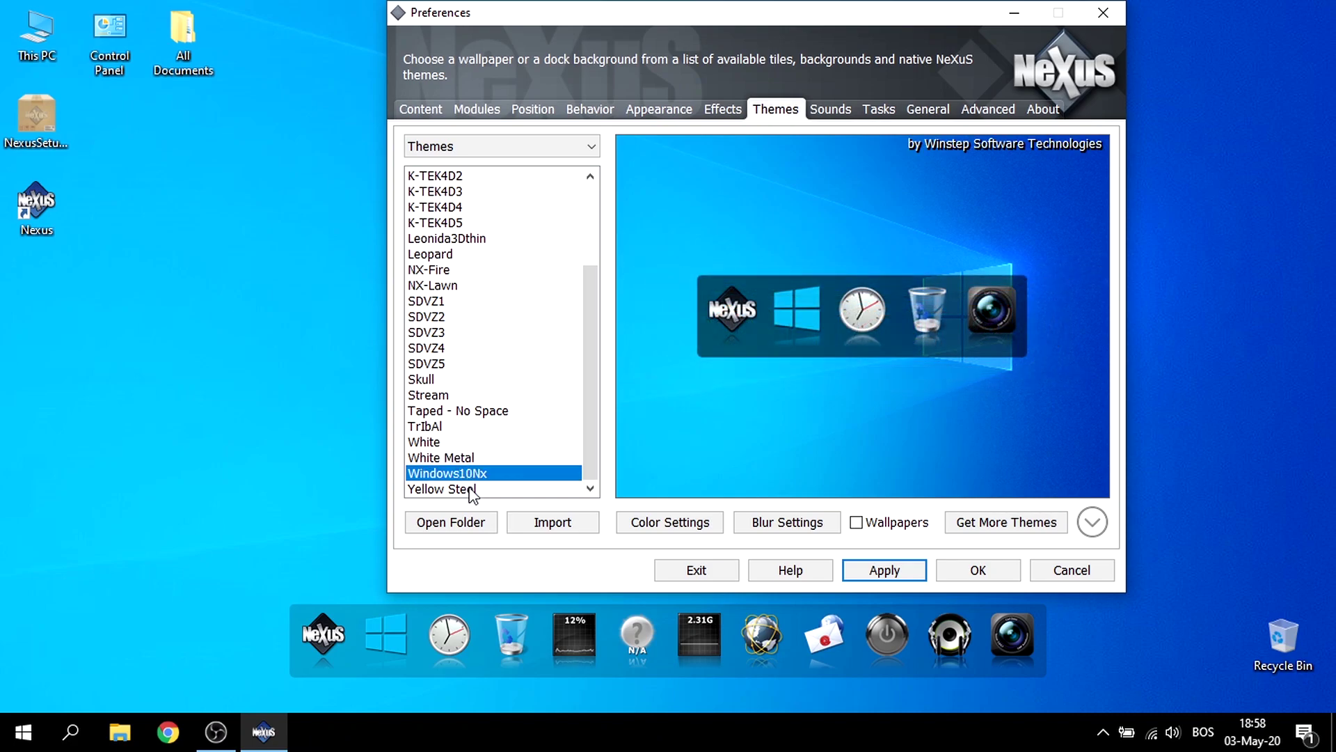
click(472, 491)
click(478, 473)
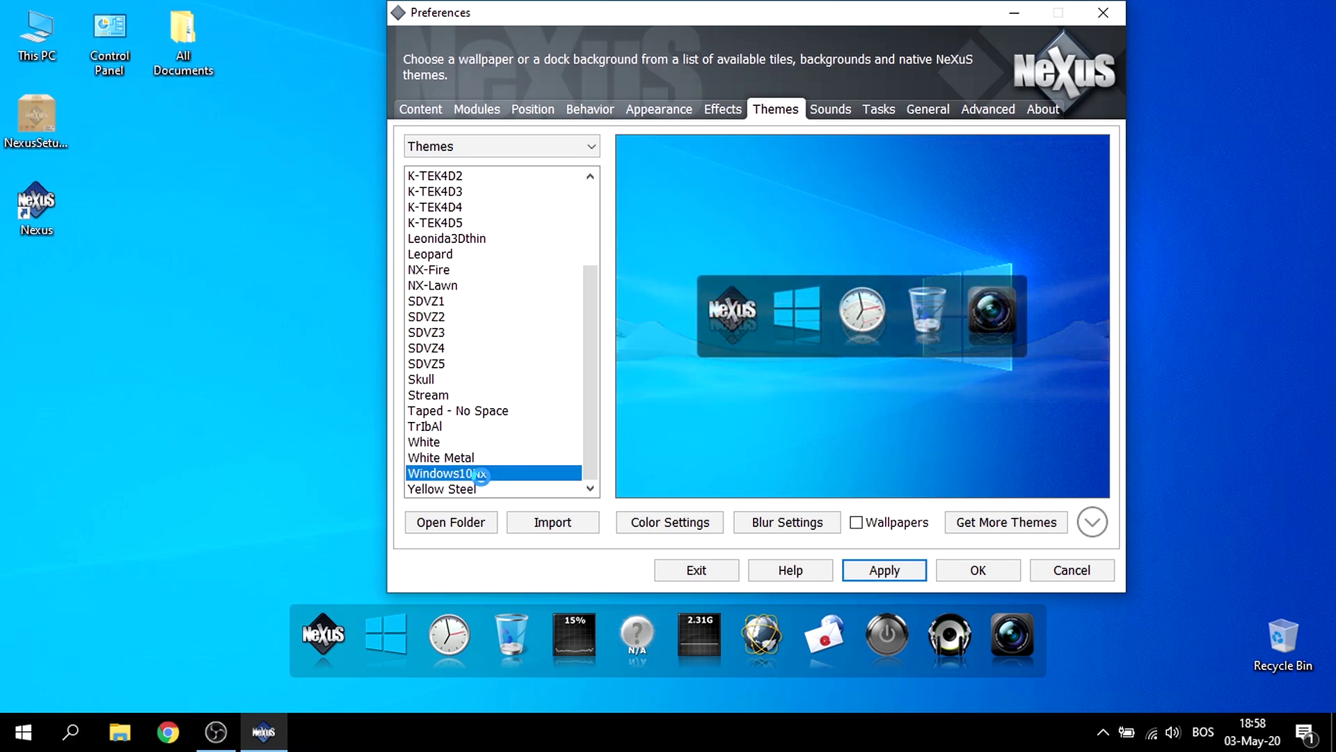
click(884, 570)
Step: Look through the Sounds, Tasks, General, Advanced and About preferences, then accept and close Preferences
click(830, 110)
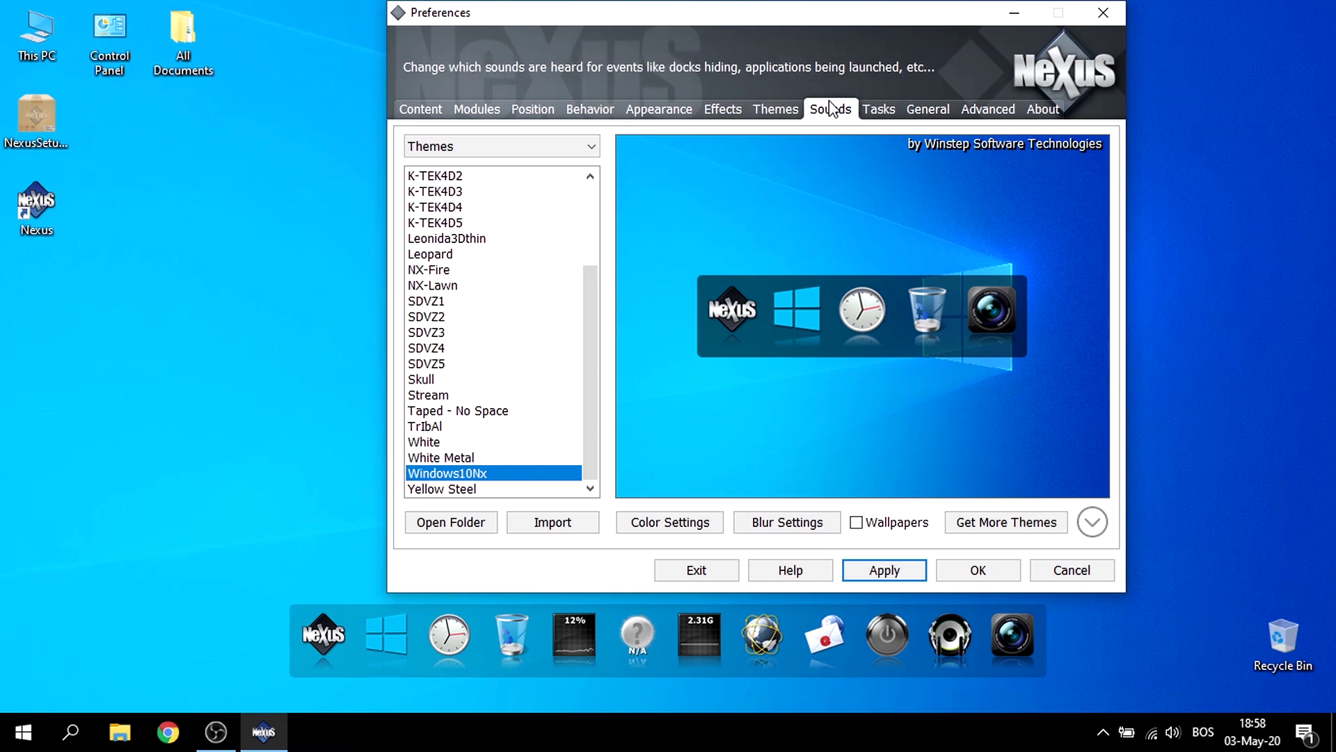
click(878, 109)
click(927, 109)
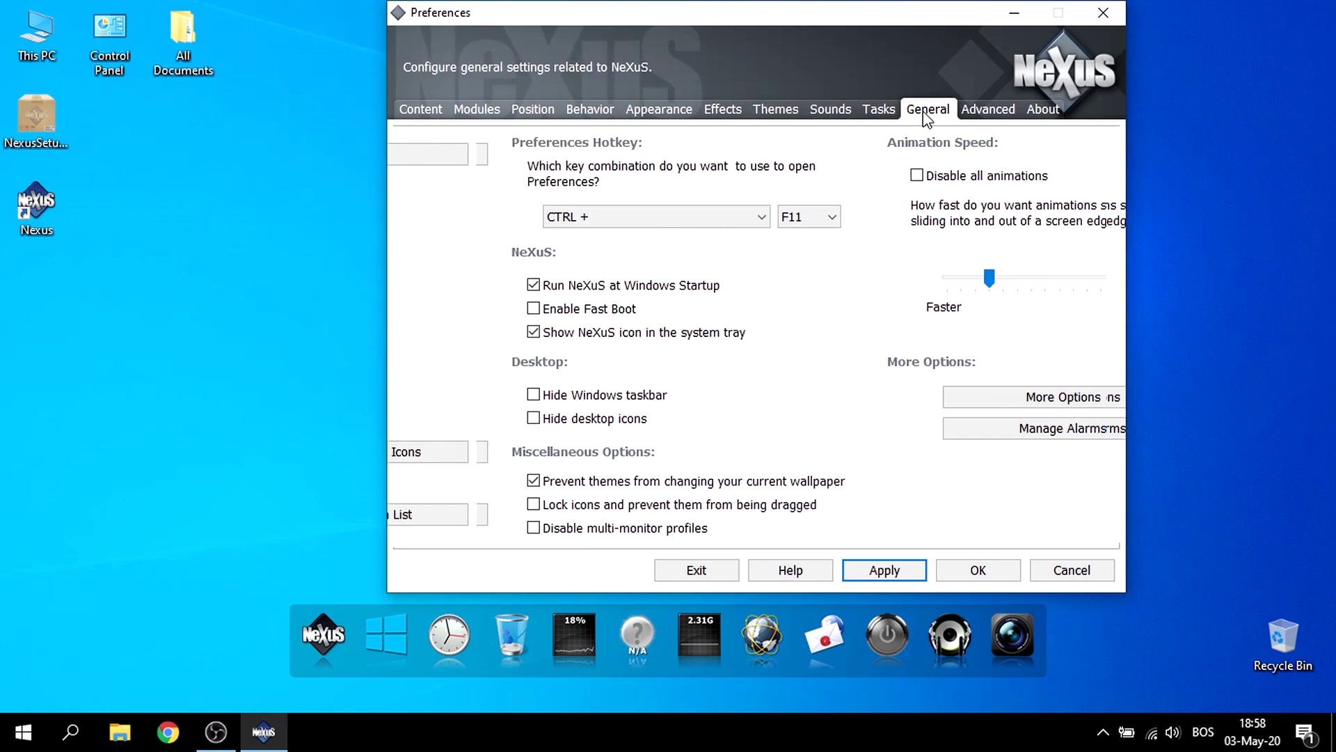
click(991, 111)
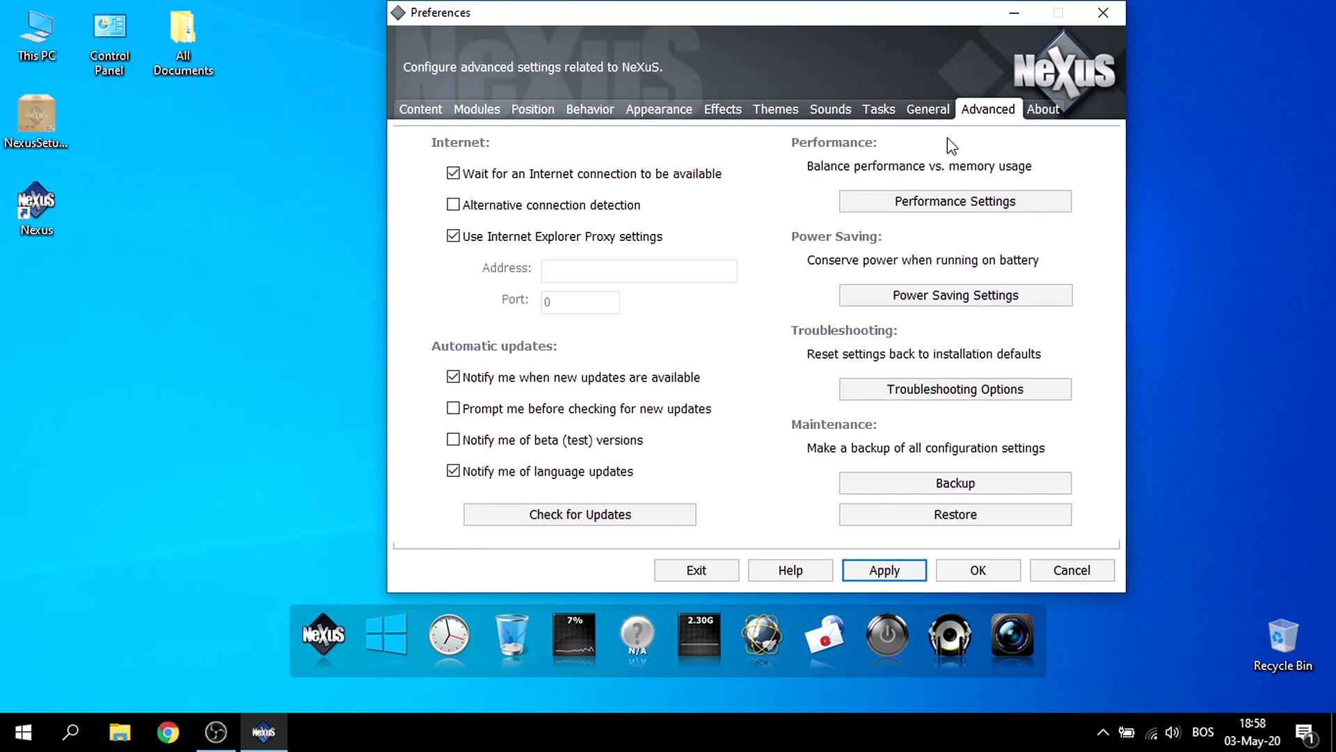
click(1046, 113)
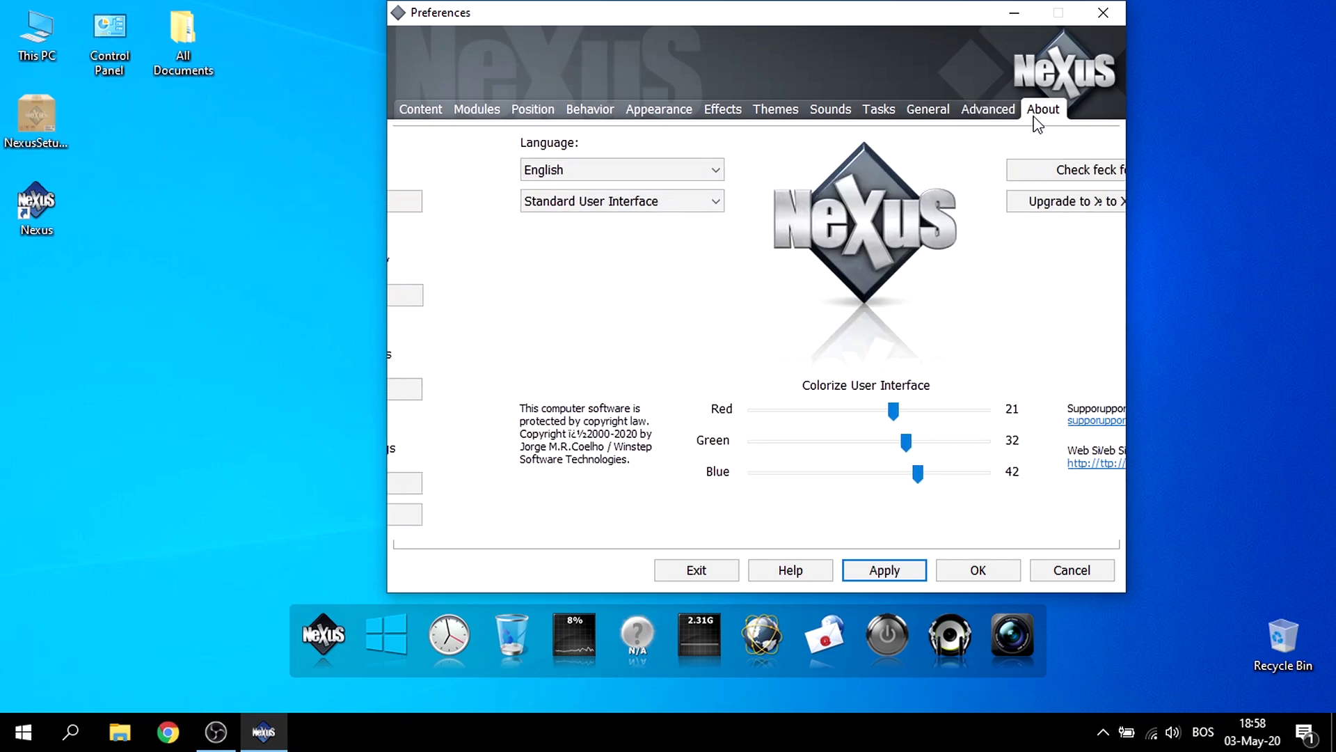
click(964, 571)
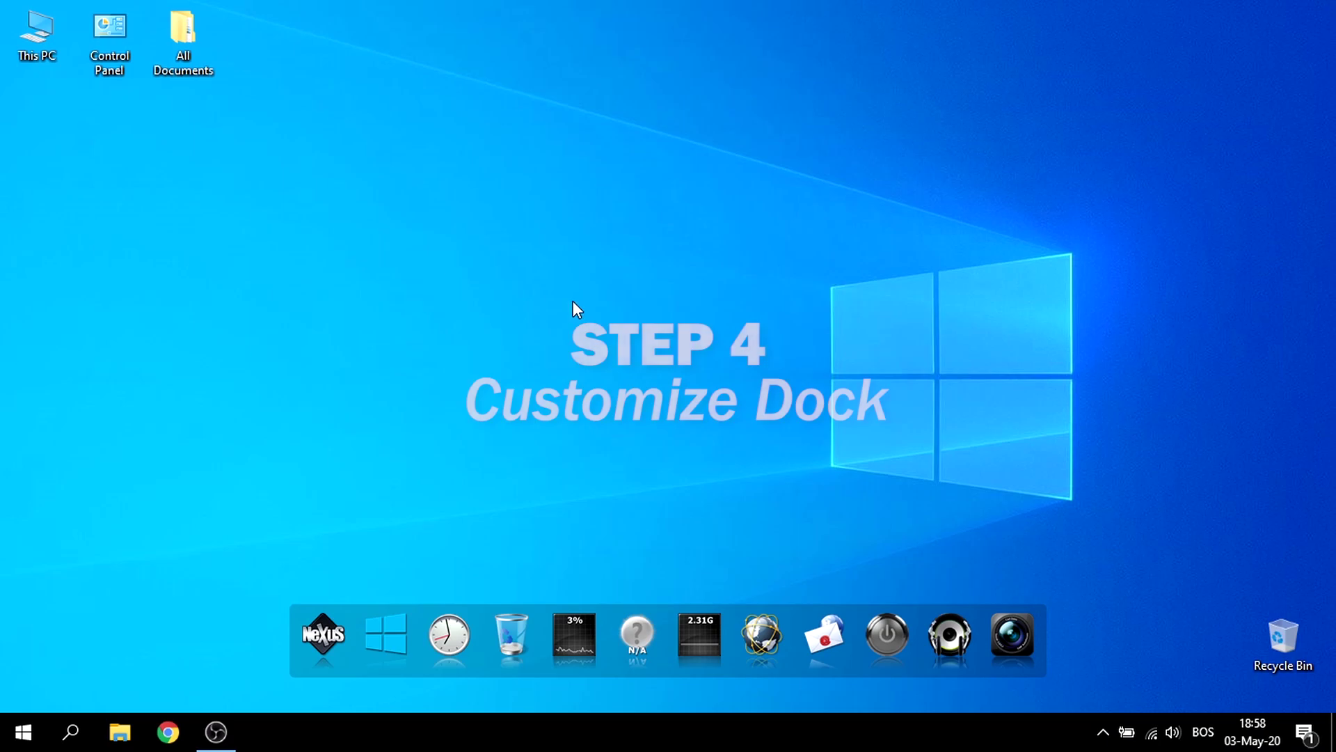
Step: Move the memory meter and the CPU meter along the dock to sit just before the camera icon
drag(699, 635, 983, 629)
drag(588, 658, 1031, 603)
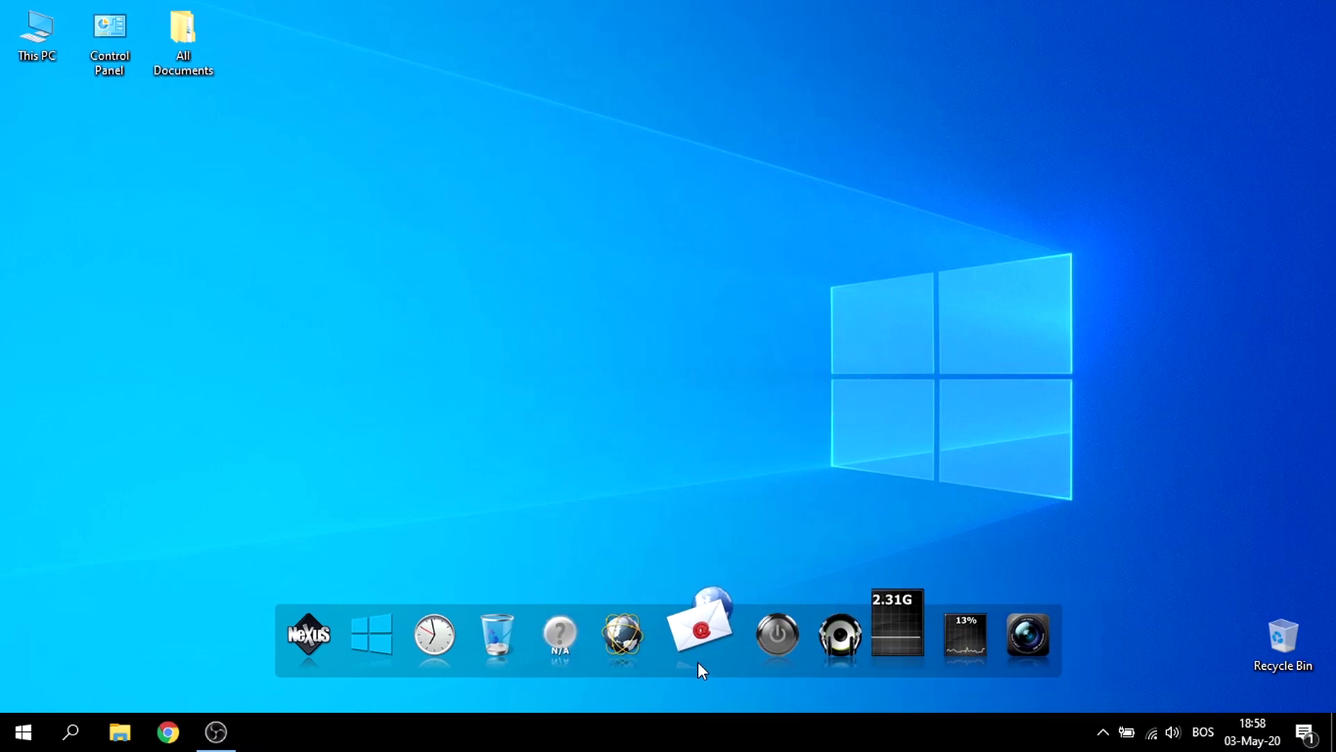
Step: Remove the Fast Boot item and the speaker with headphones item from the dock, confirming each removal
right_click(770, 624)
click(805, 535)
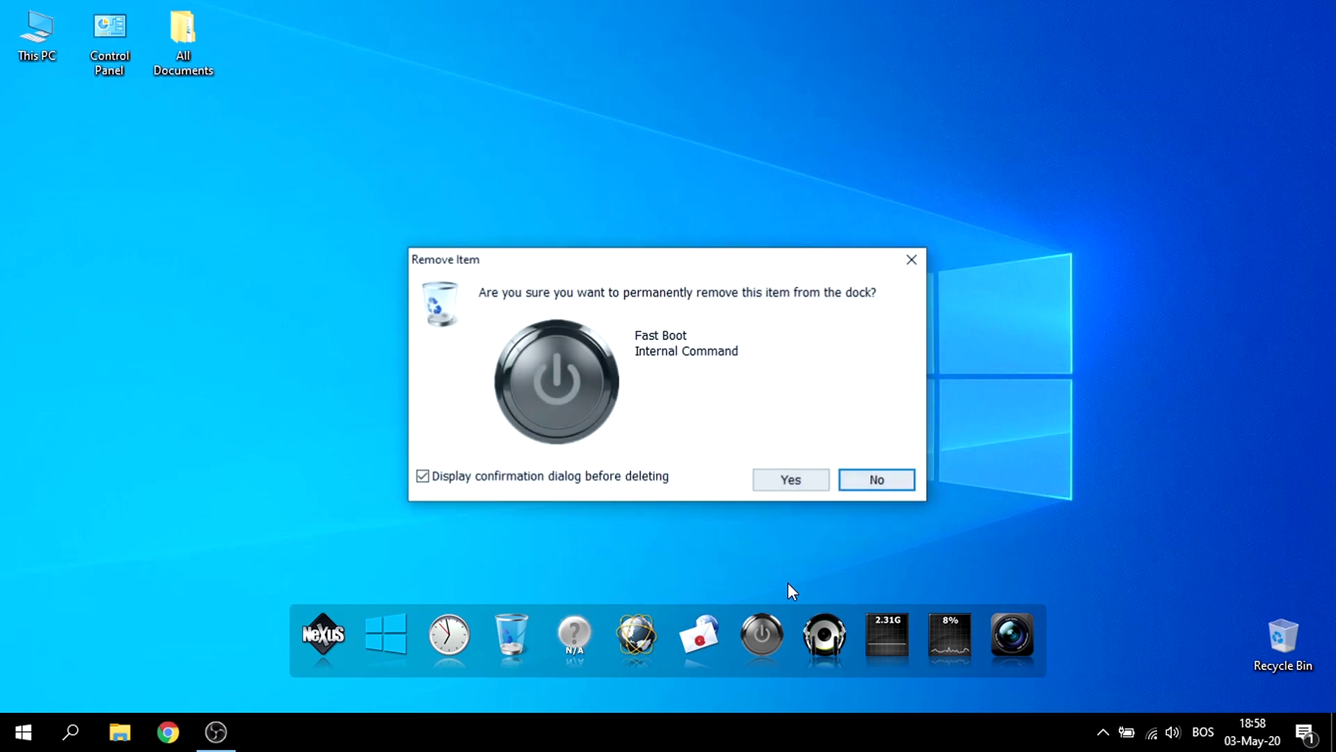
click(782, 479)
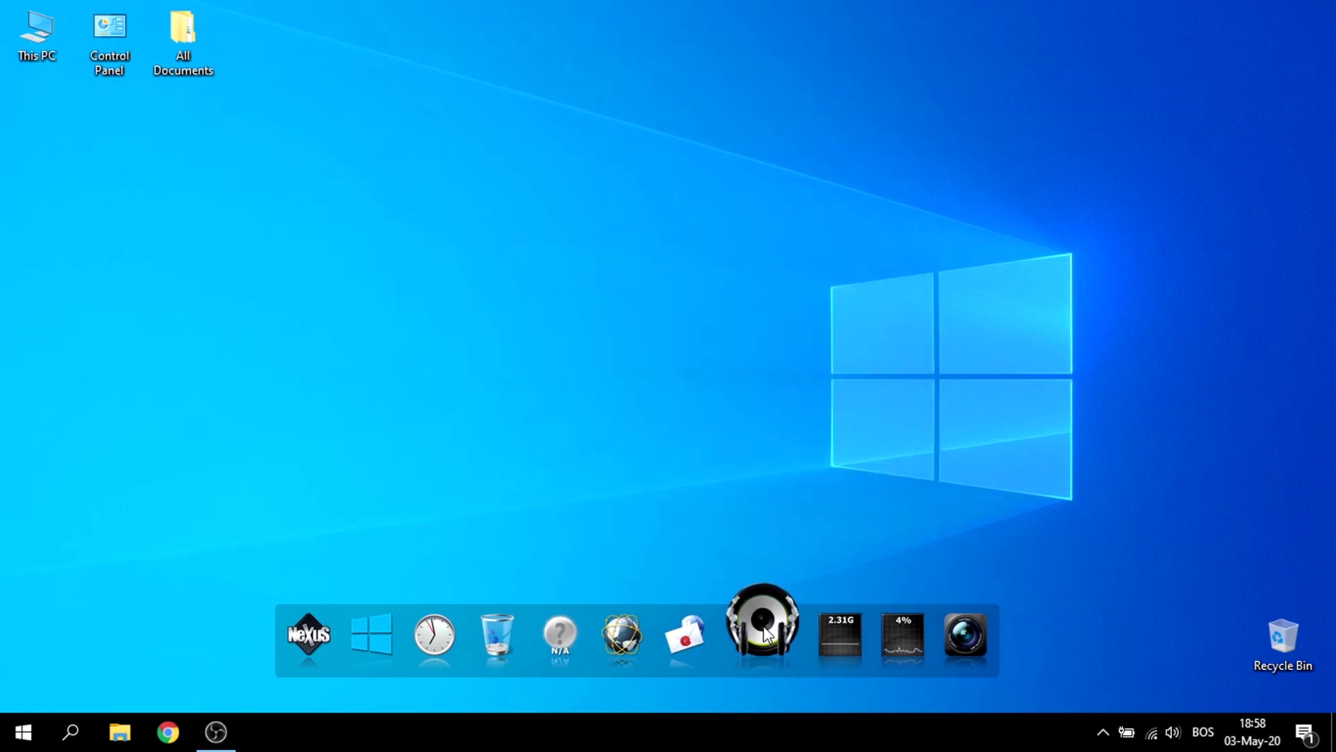
right_click(781, 611)
click(800, 473)
click(798, 478)
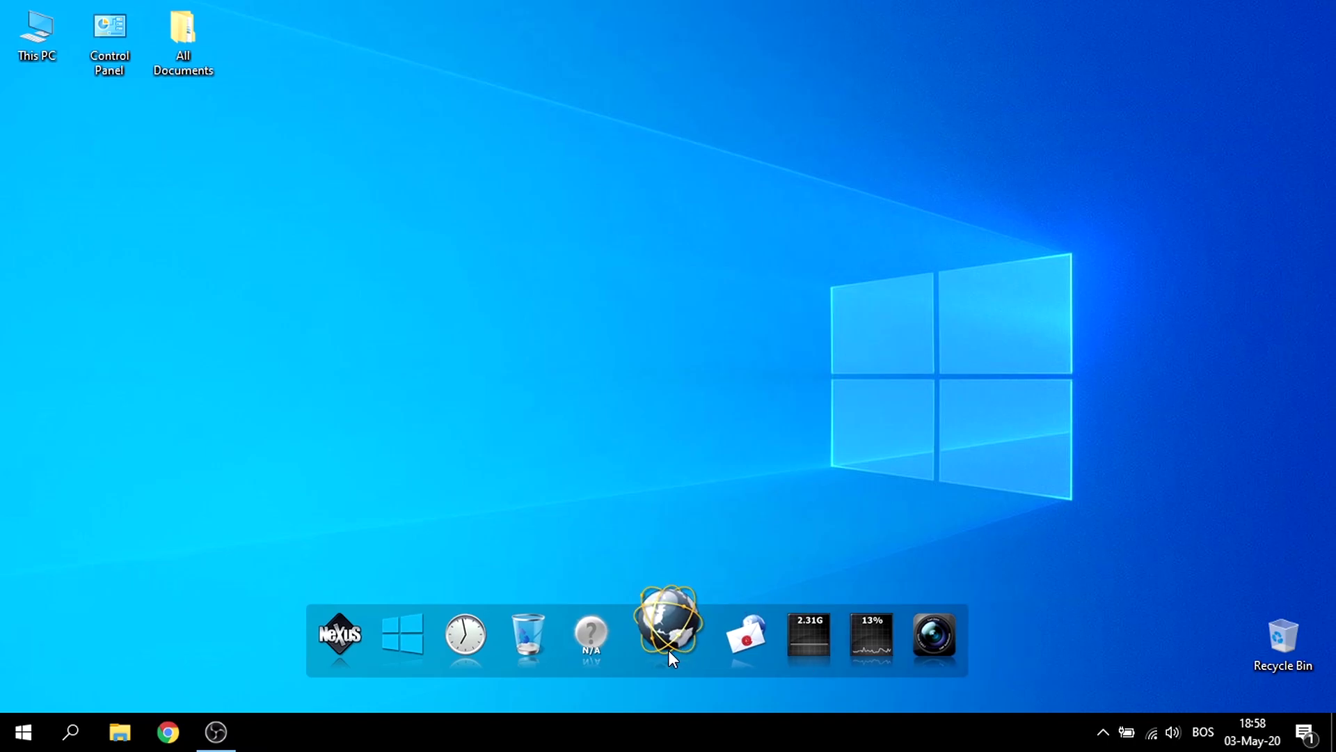
Step: Remove the globe container and the N/A weather module from the dock, confirming each removal
right_click(670, 647)
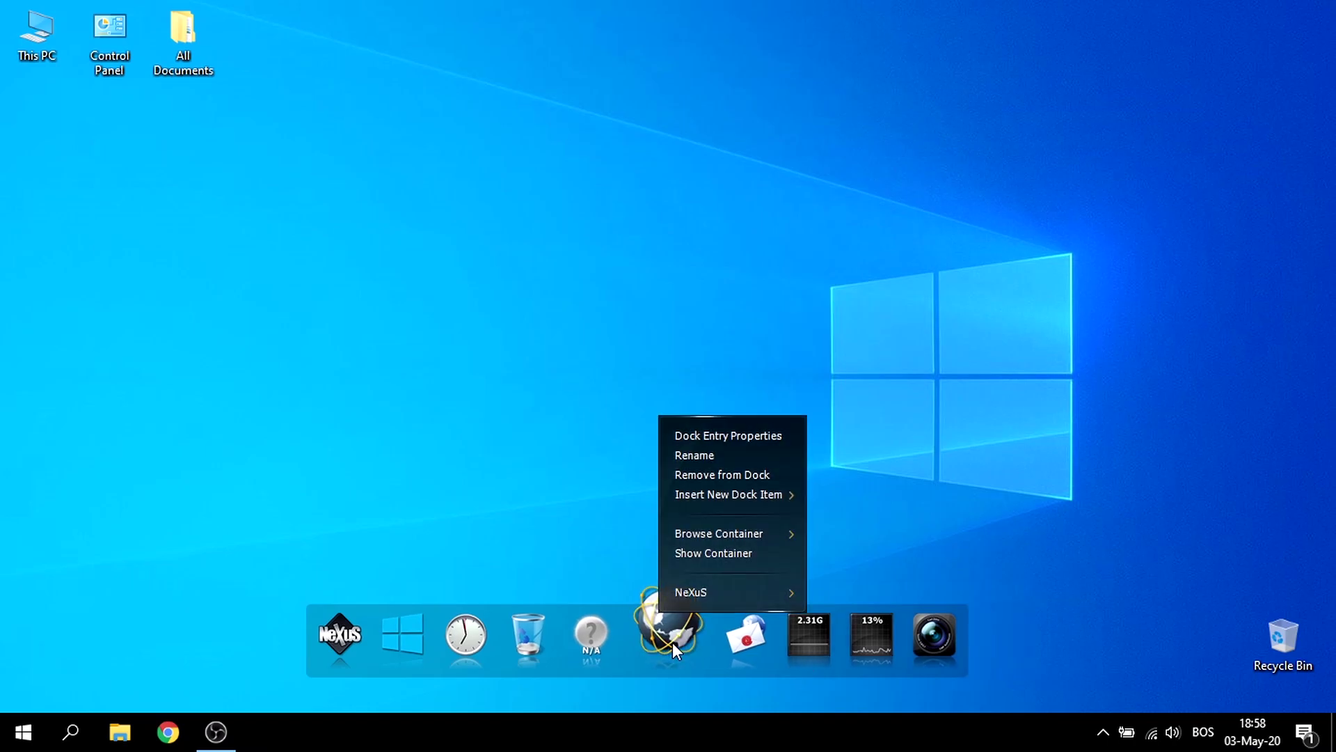
click(725, 474)
click(772, 478)
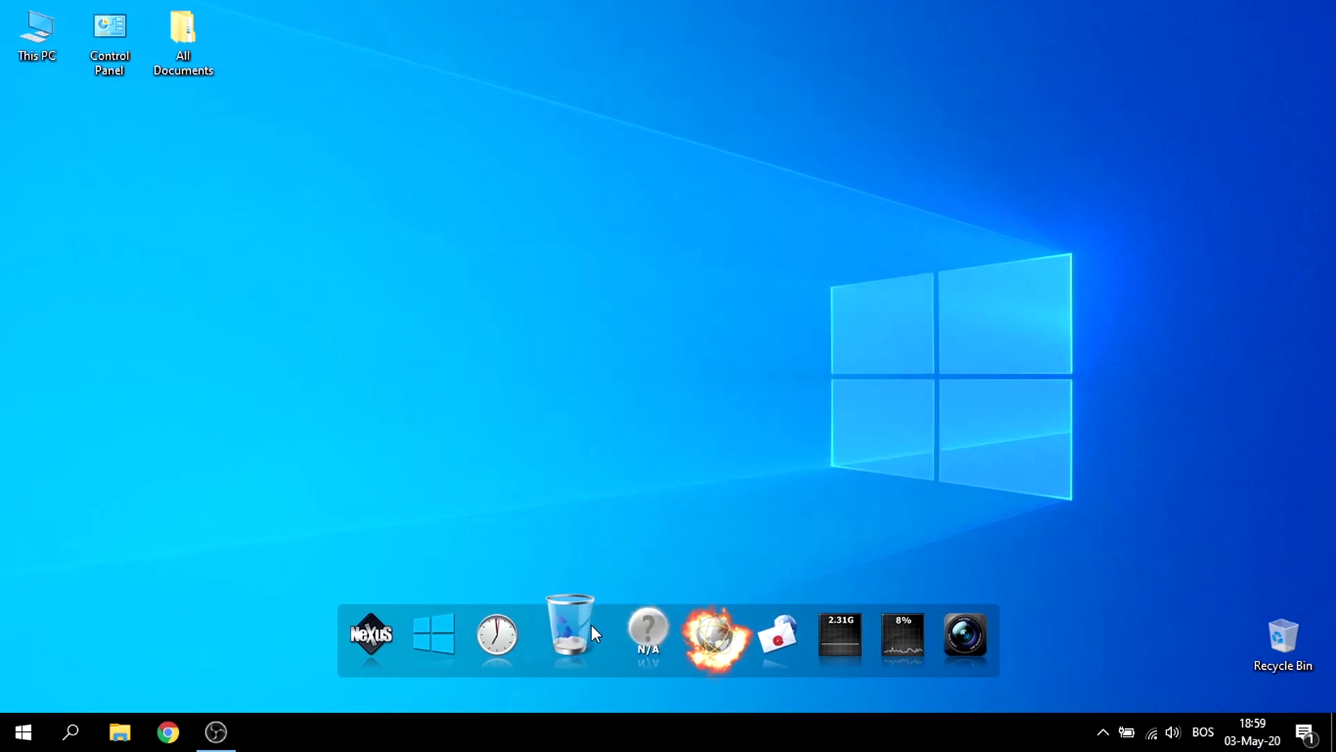
right_click(638, 627)
click(679, 319)
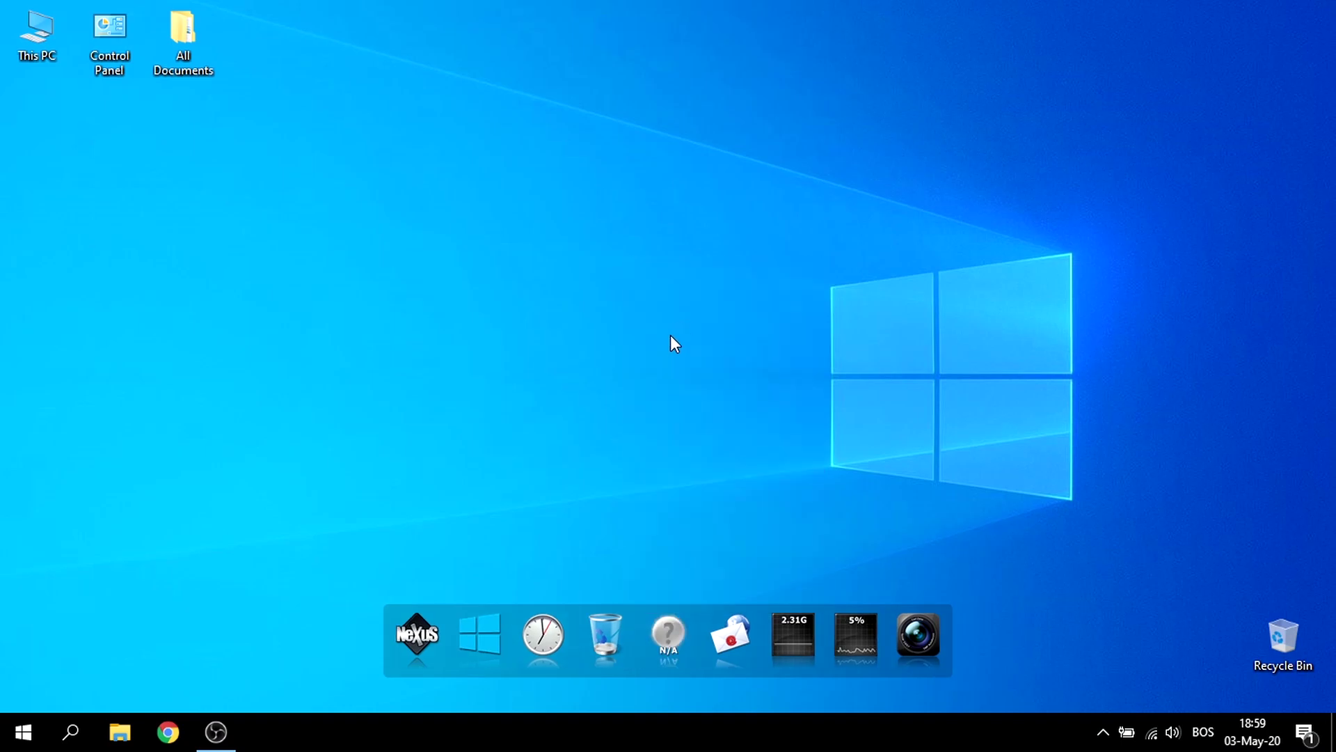
click(782, 479)
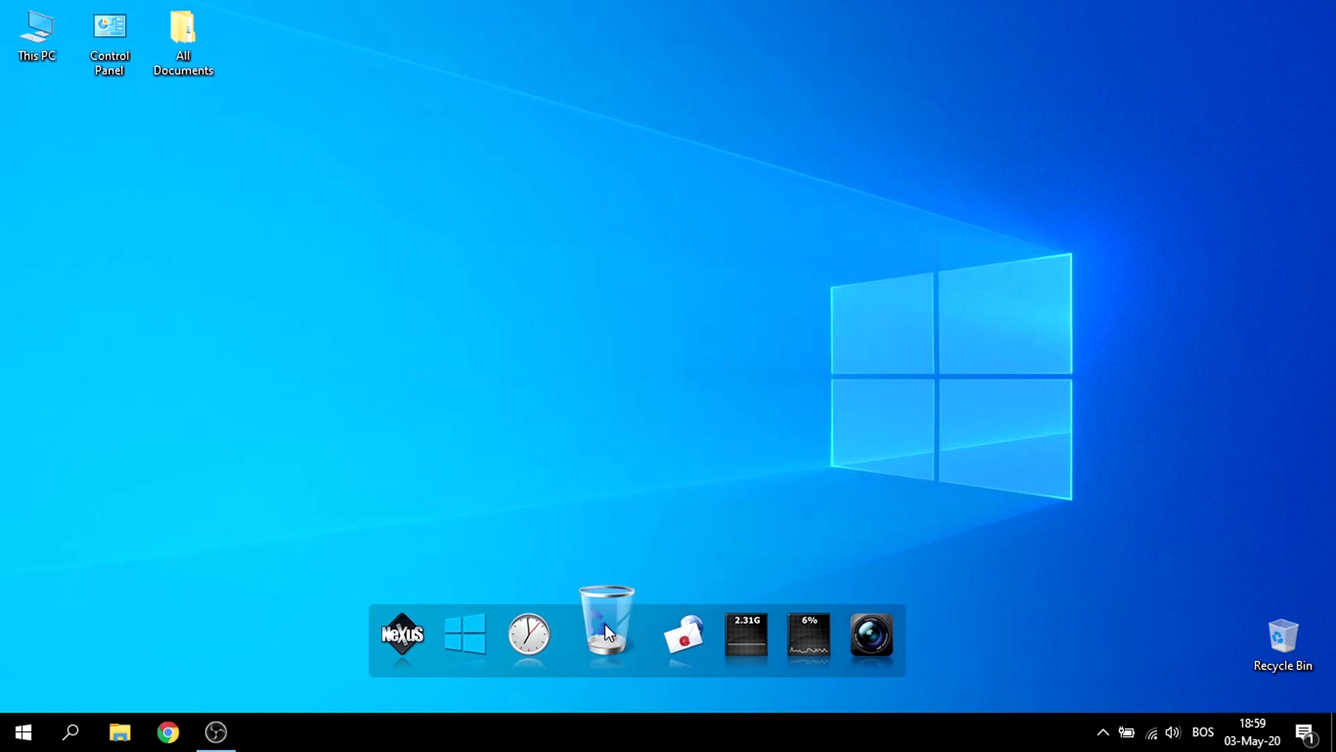
Step: Remove the recycle bin item and the clock module from the dock, confirming each removal
right_click(602, 625)
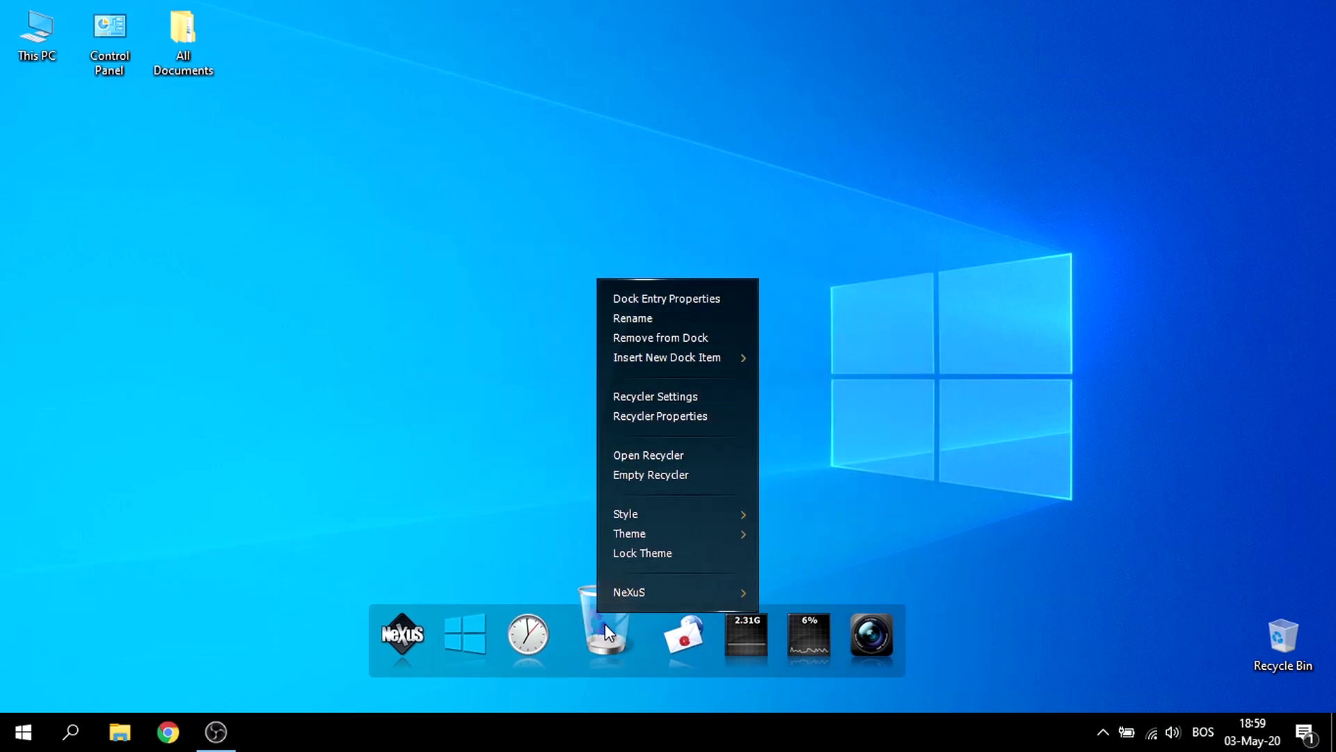
click(646, 337)
click(789, 480)
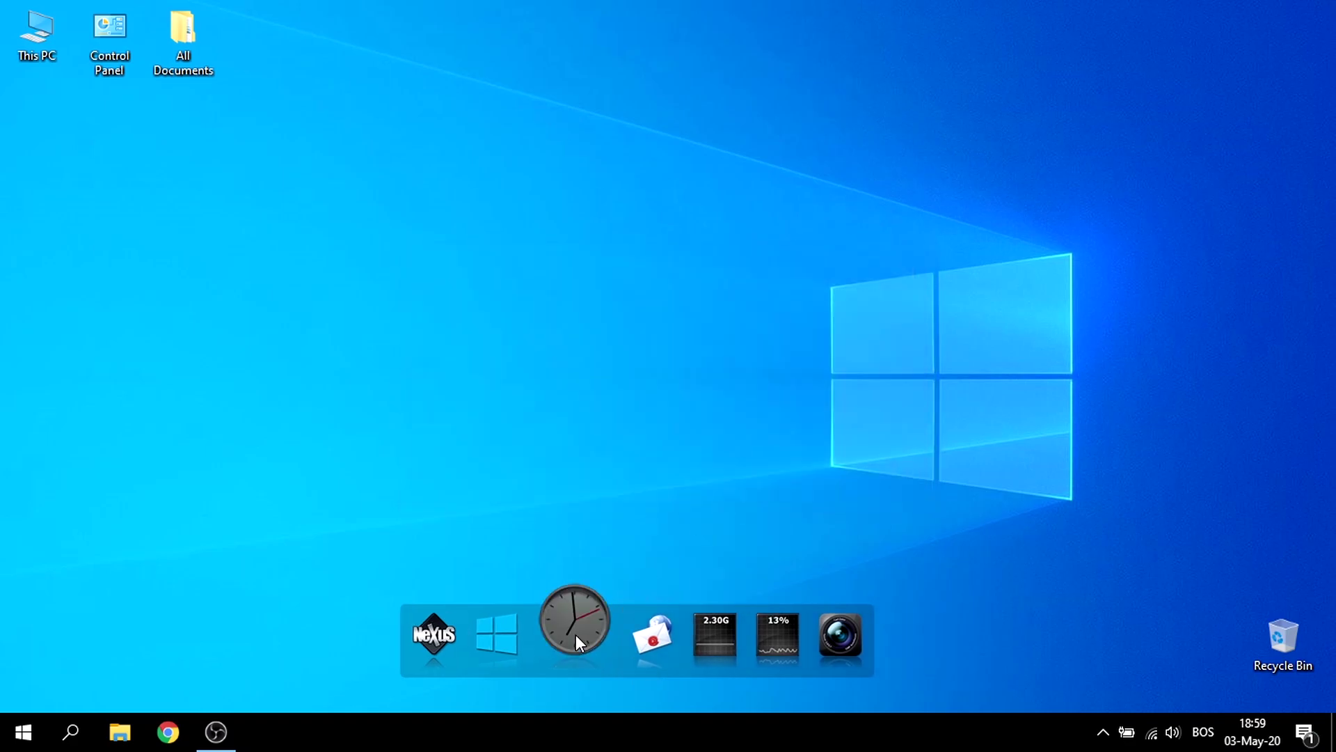
right_click(577, 633)
click(667, 240)
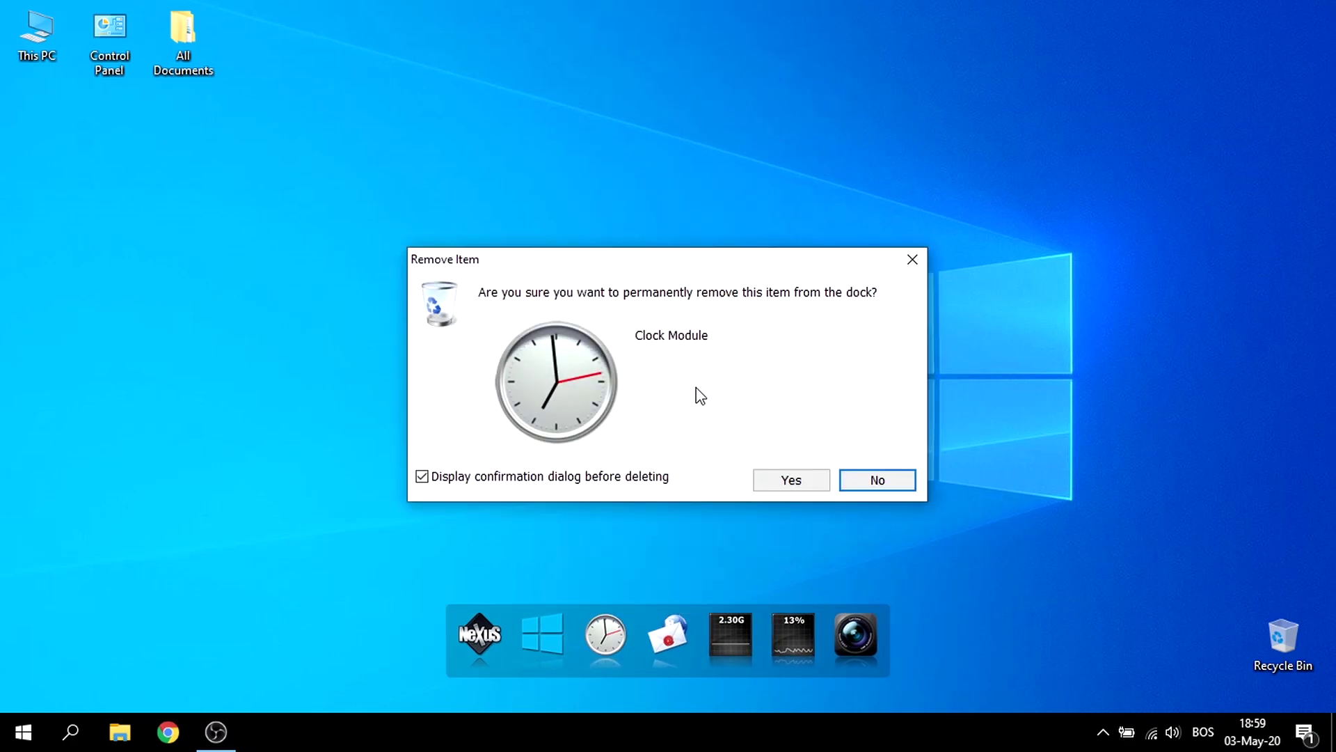
click(756, 482)
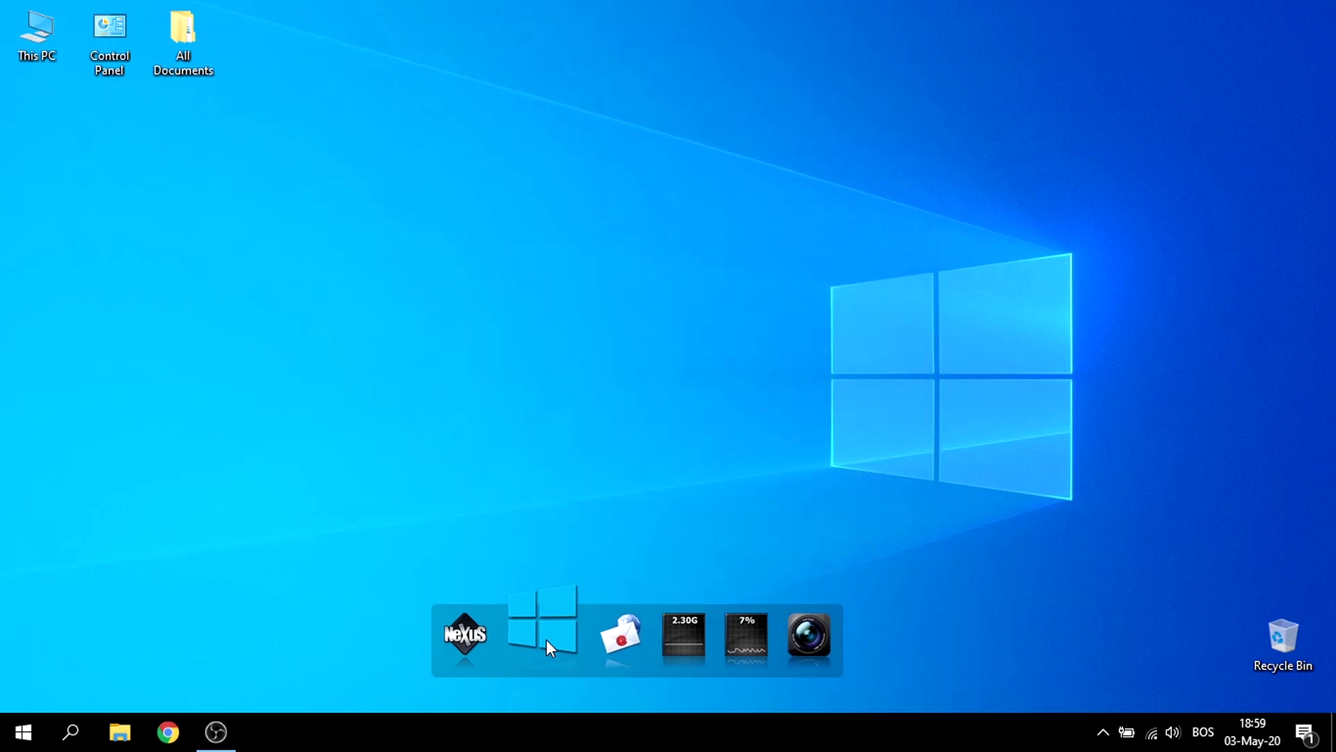
Step: Remove the Windows logo item, the mail container and the NeXuS control icon from the dock
right_click(571, 632)
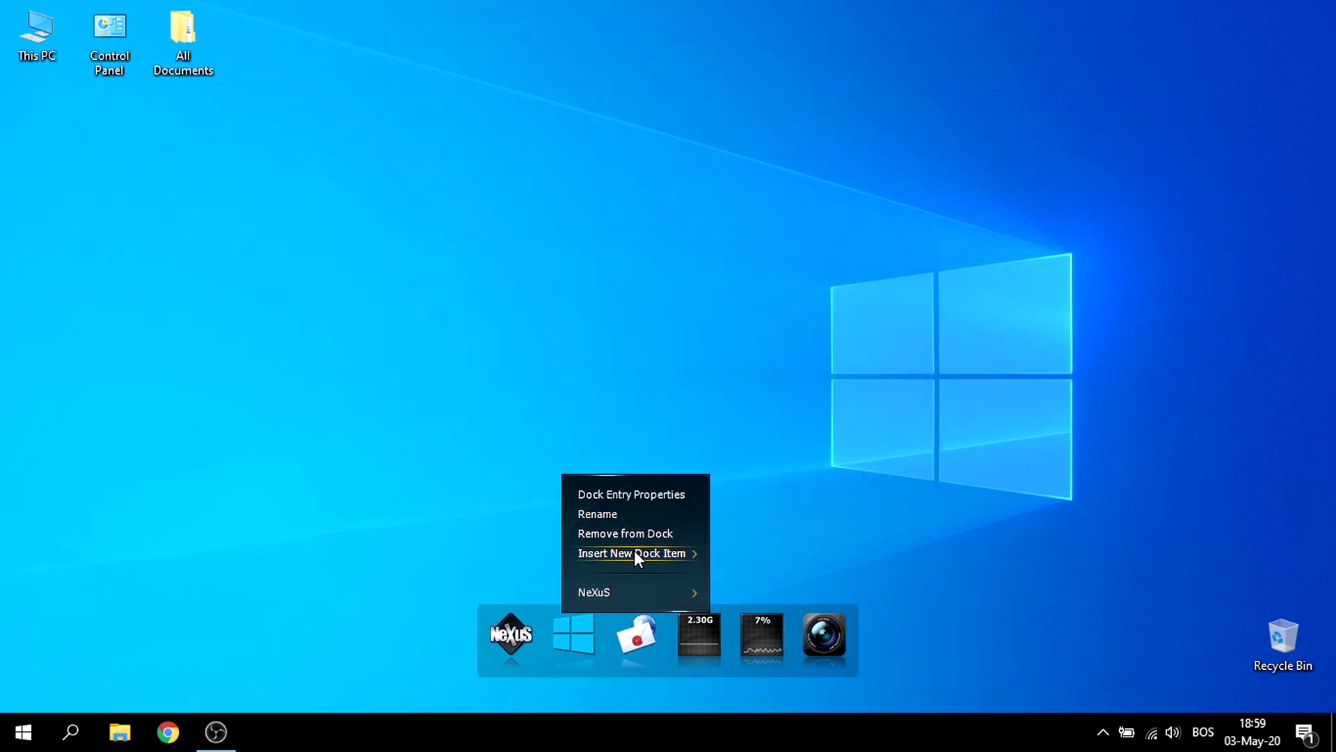
click(636, 533)
click(779, 479)
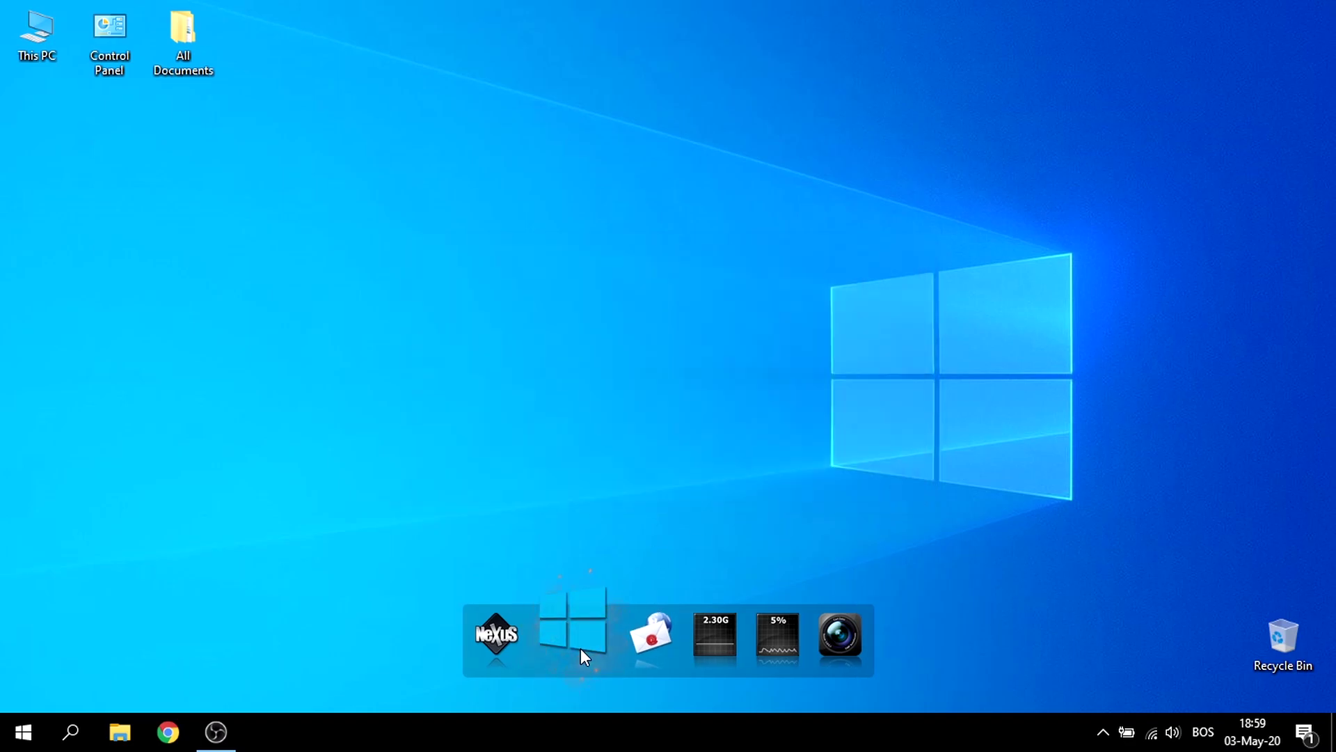
right_click(564, 638)
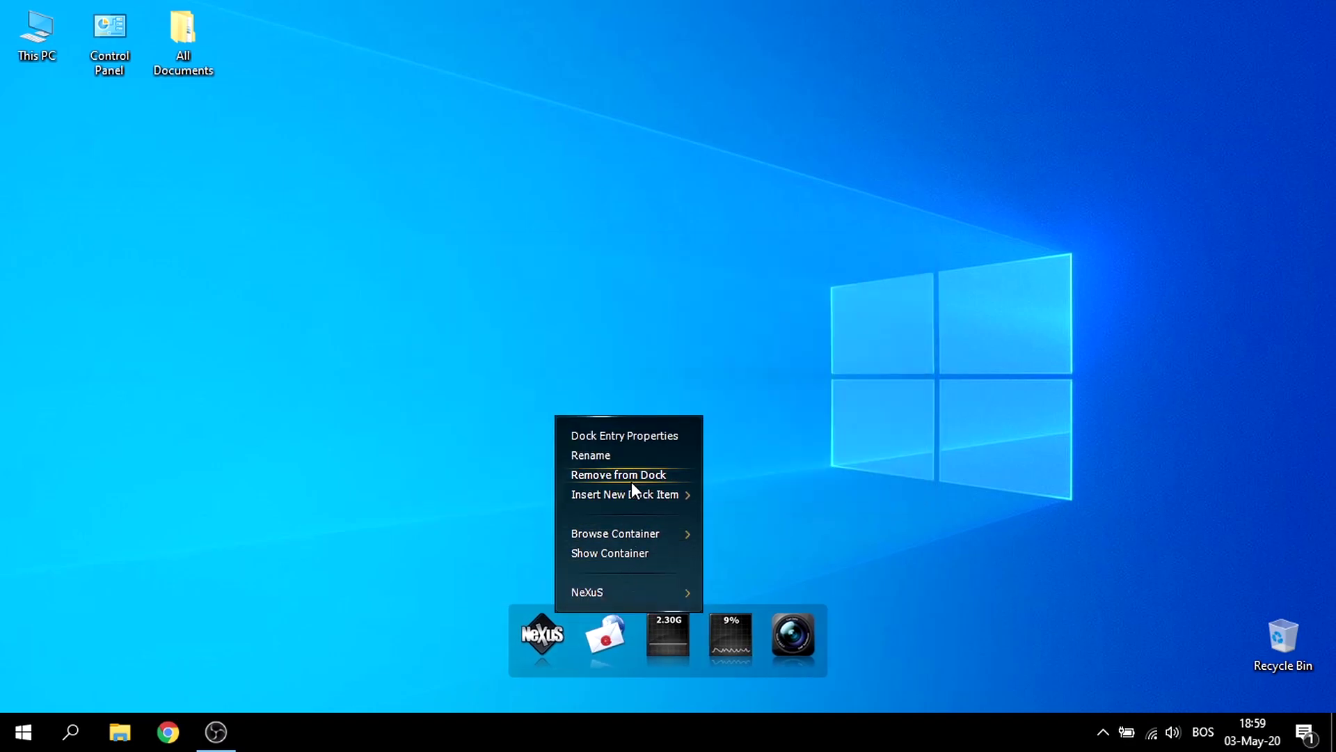
click(631, 479)
click(785, 481)
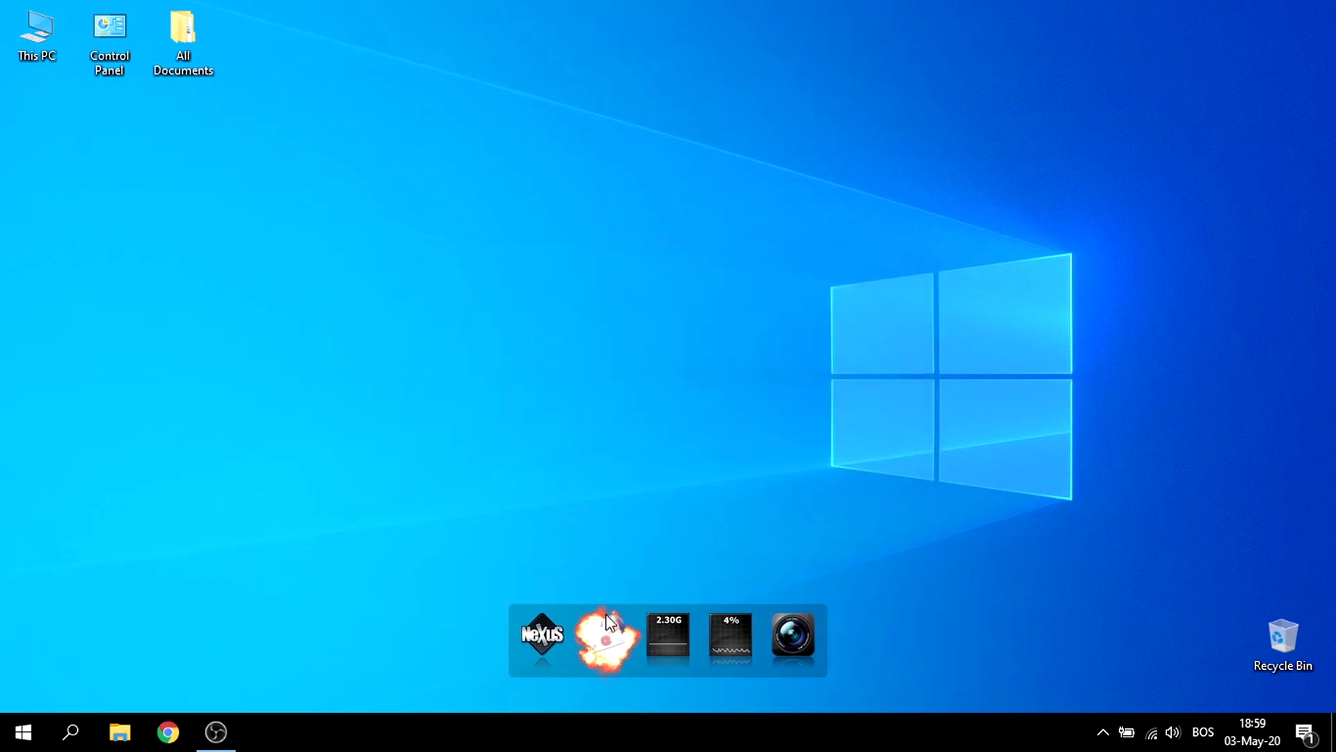
right_click(537, 632)
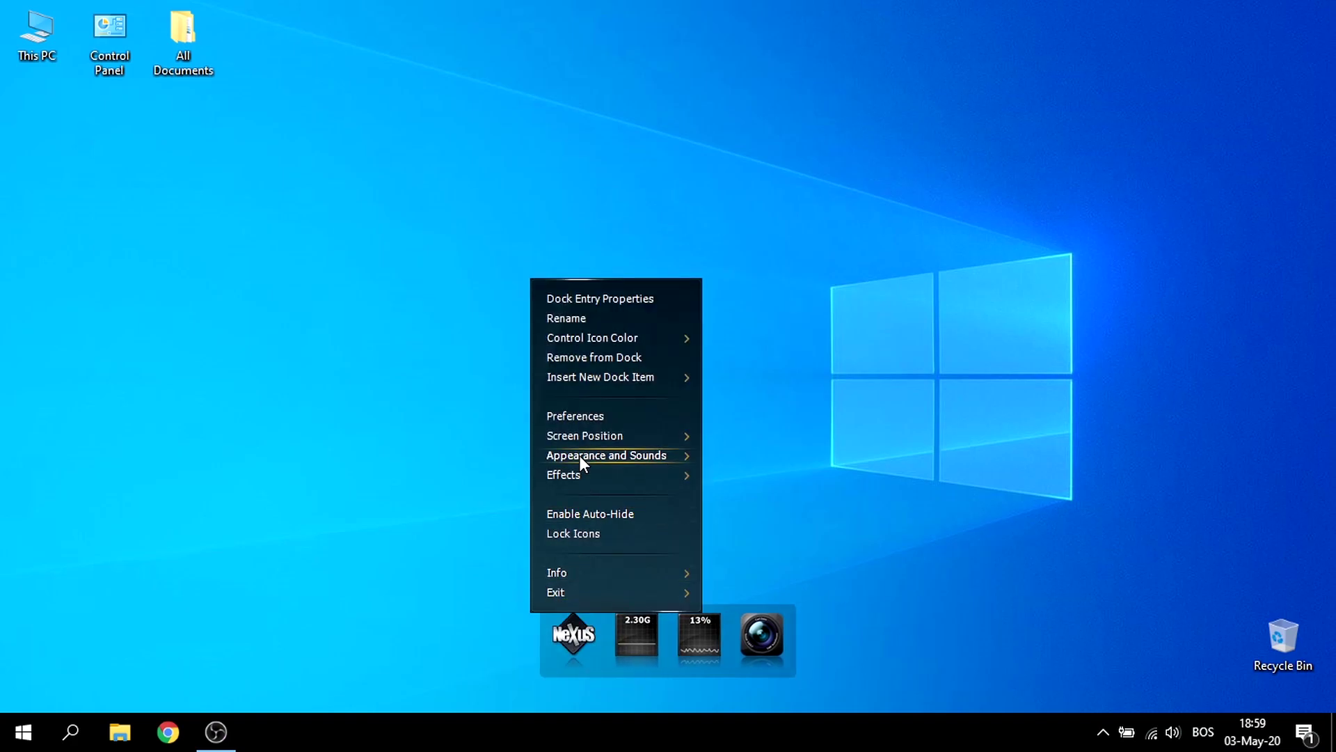
click(600, 356)
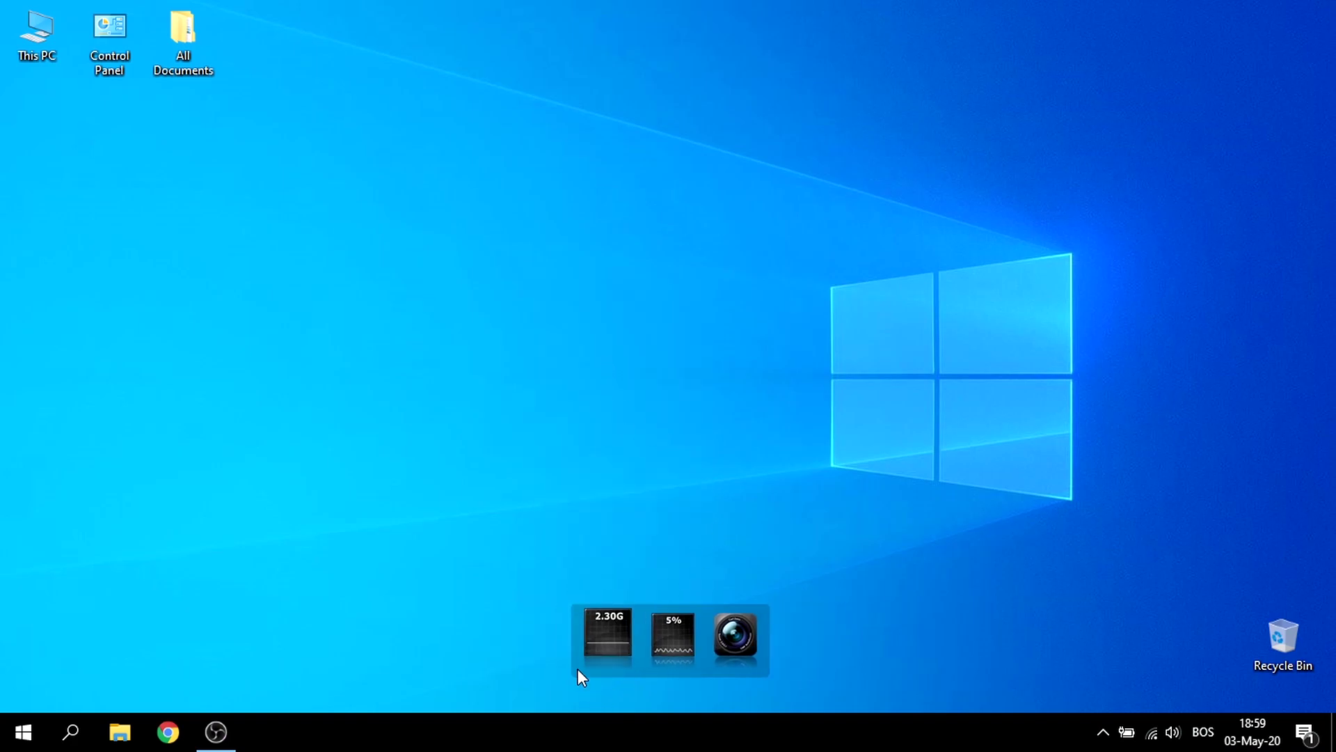
Step: Insert a new item in the dock between the memory meter and the CPU meter
right_click(575, 643)
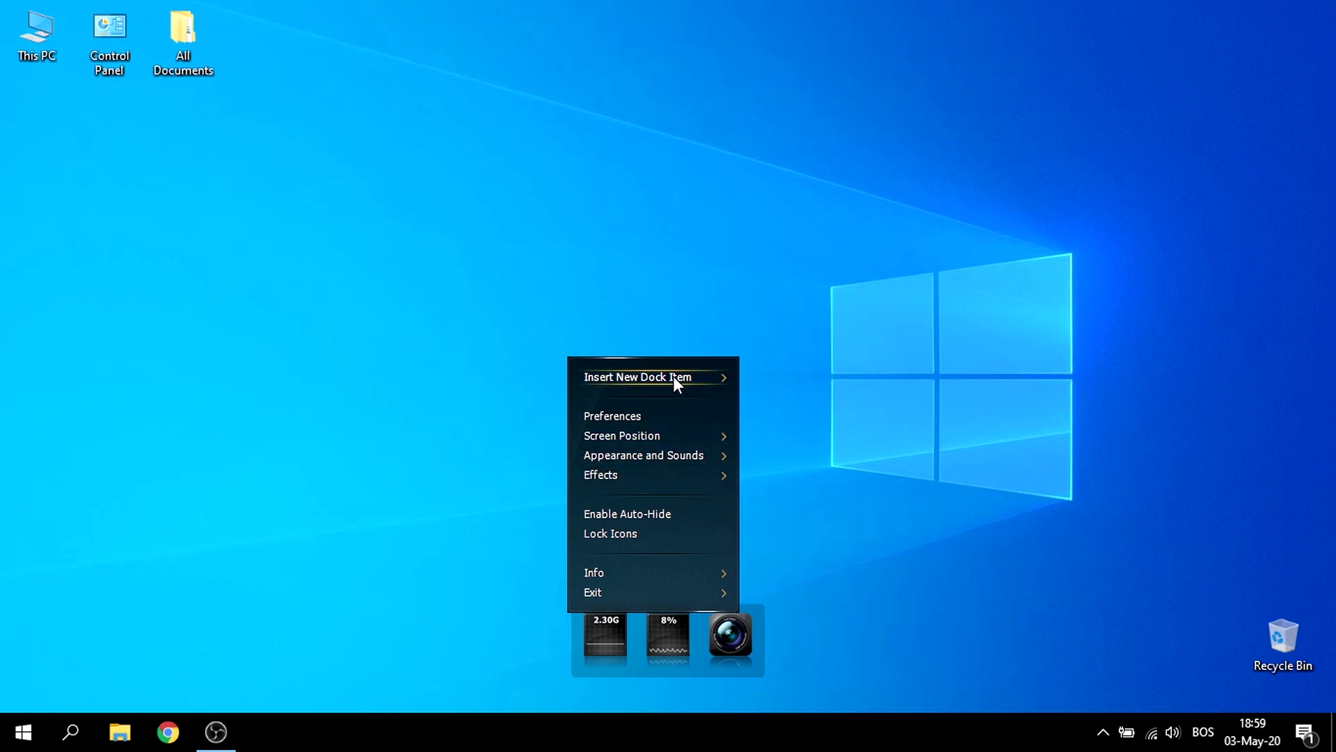
mouse_move(673, 376)
click(769, 384)
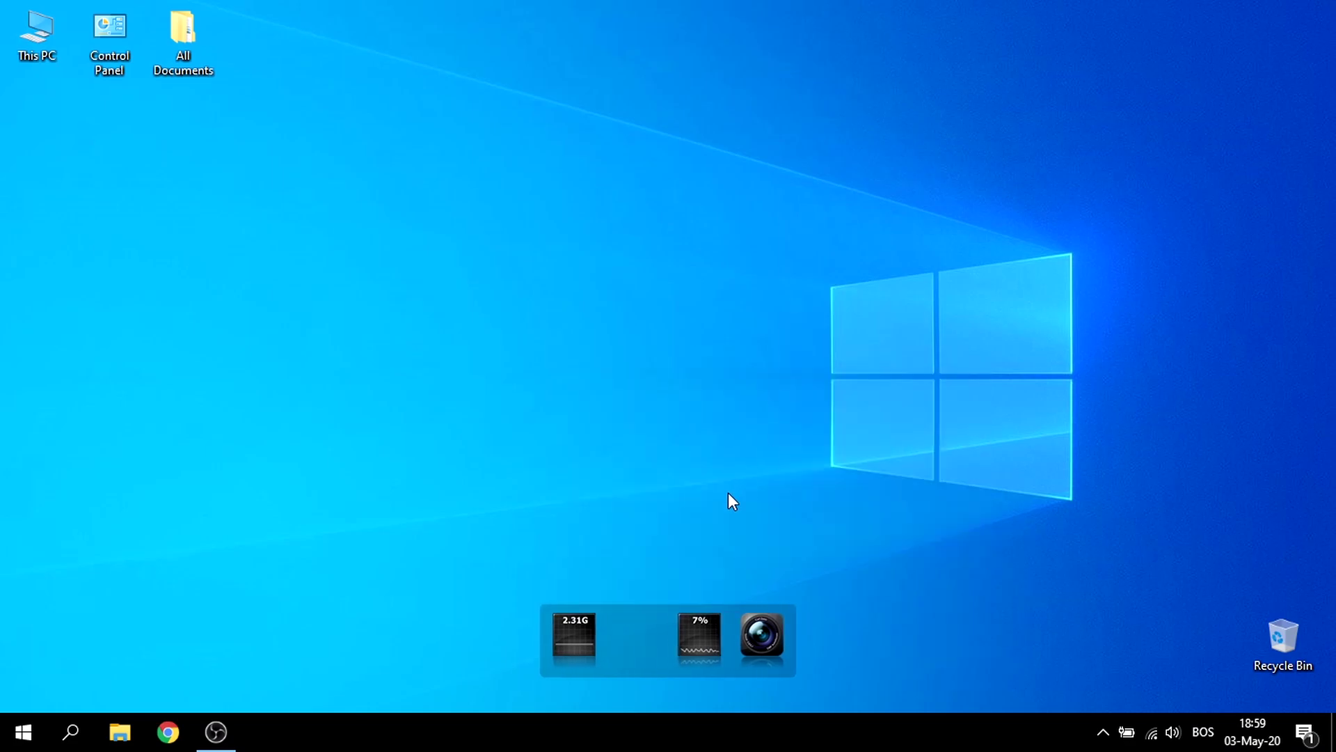
click(988, 333)
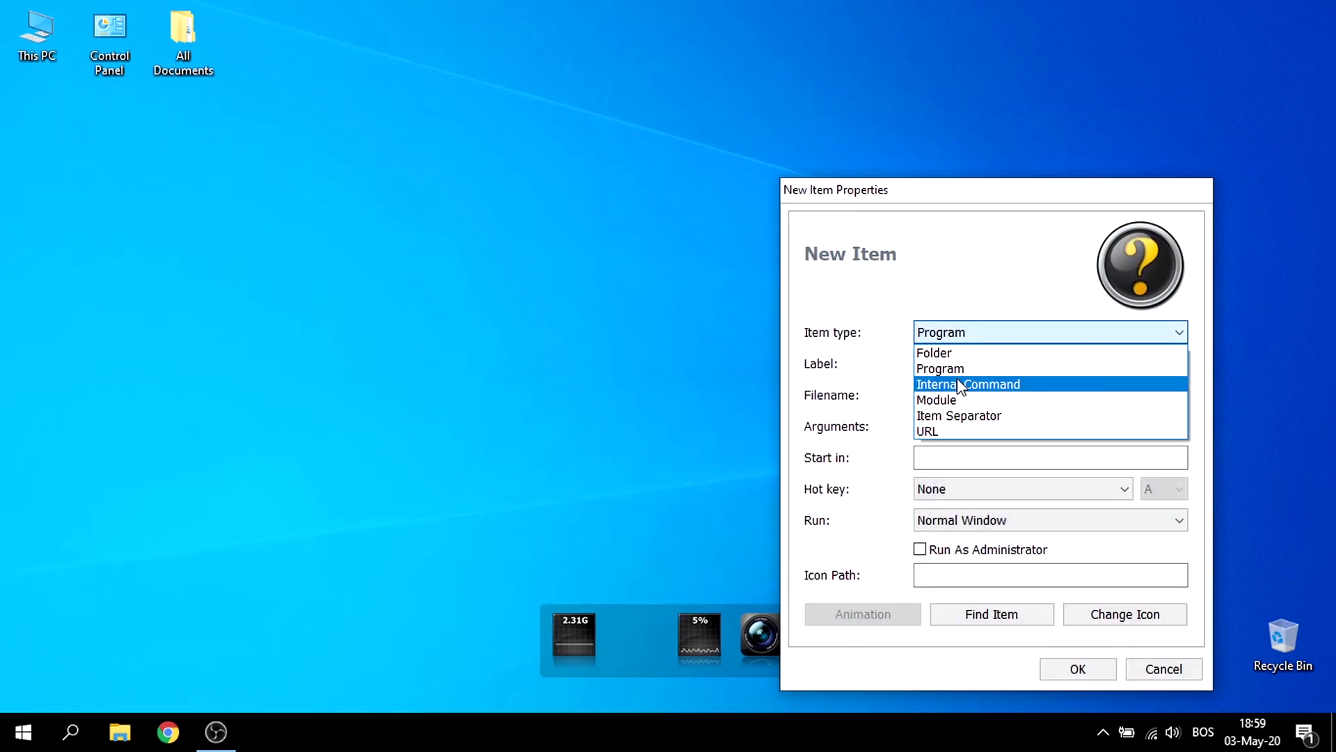
click(962, 400)
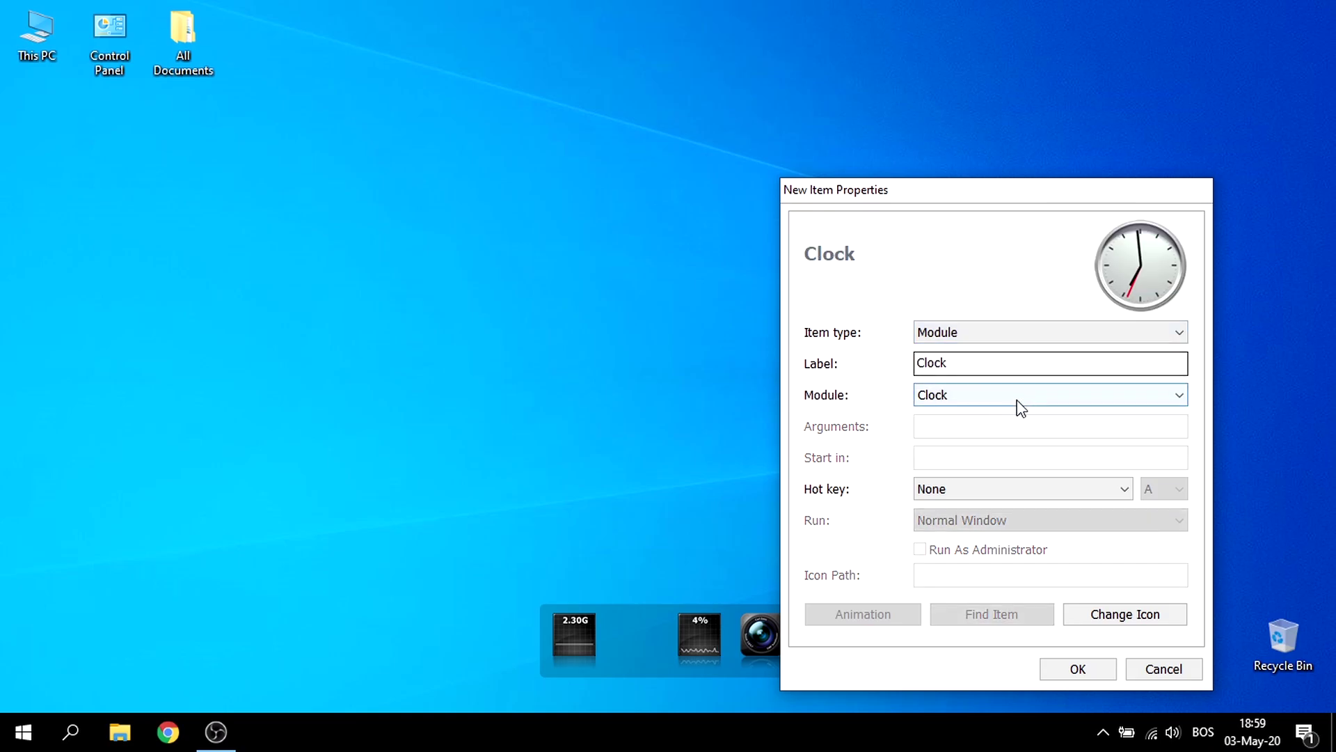
click(1021, 403)
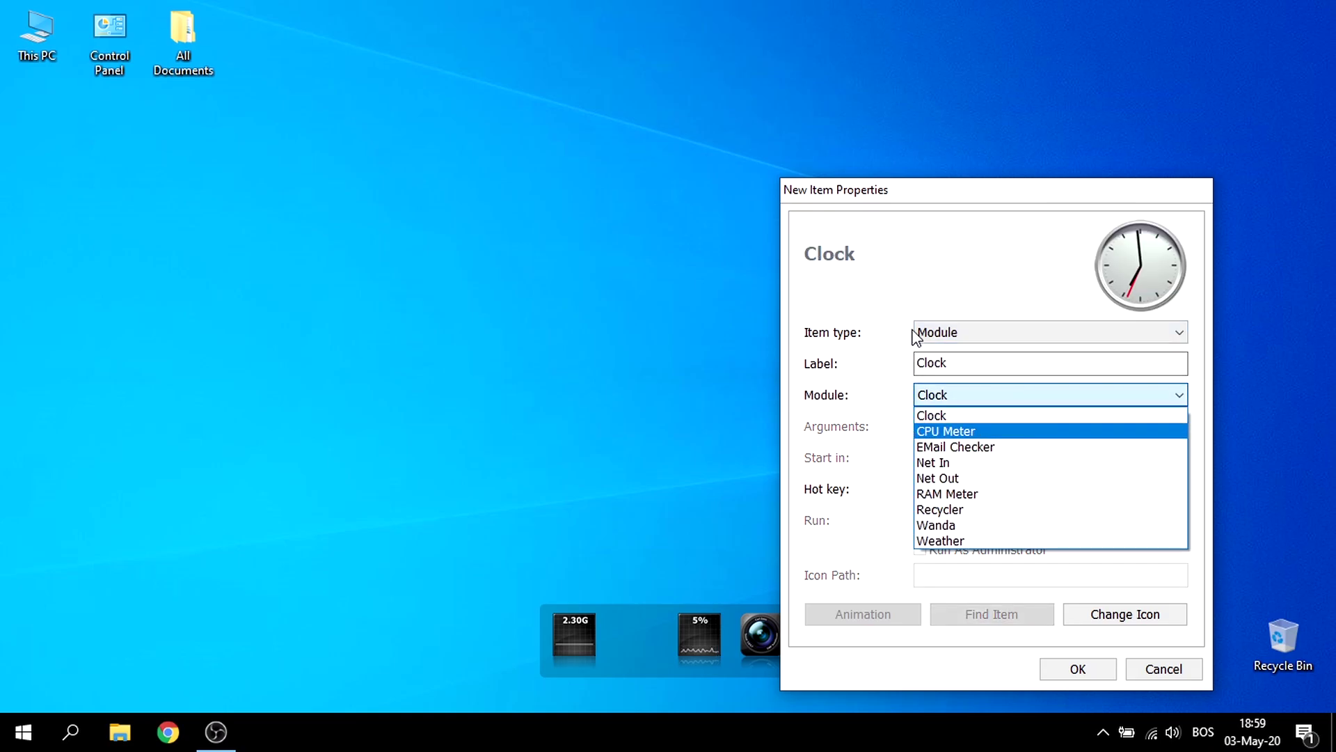
click(954, 336)
Step: Set the new item's type to Internal Command and its command to My Computer
click(950, 339)
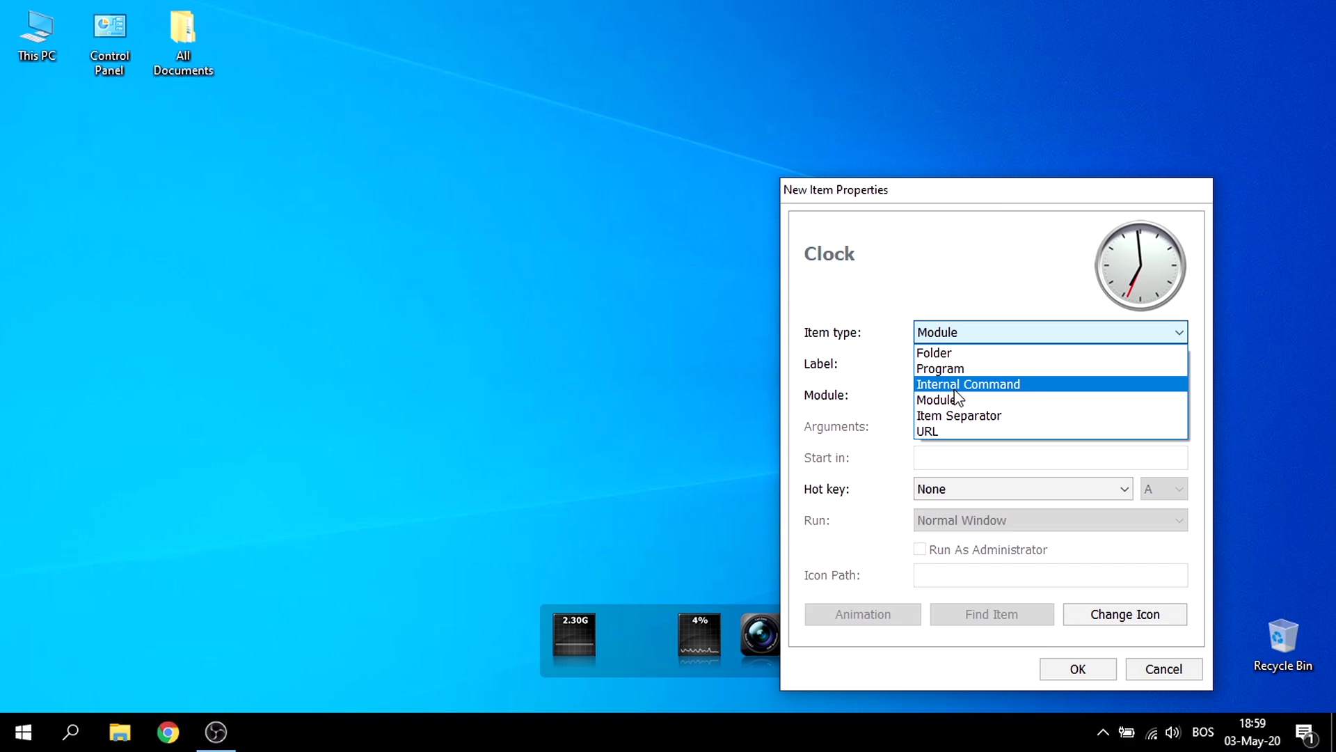
click(954, 390)
click(980, 394)
scroll(981, 359, down, 1)
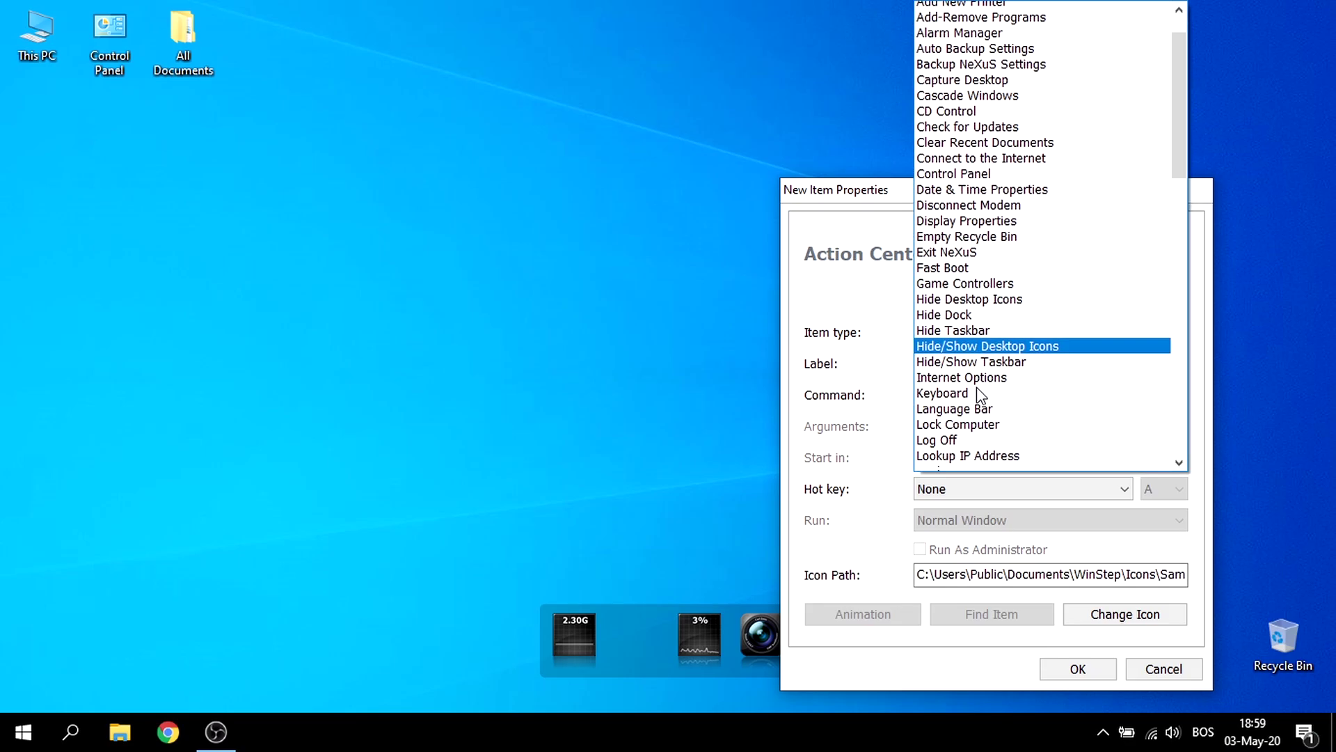
scroll(981, 334, up, 1)
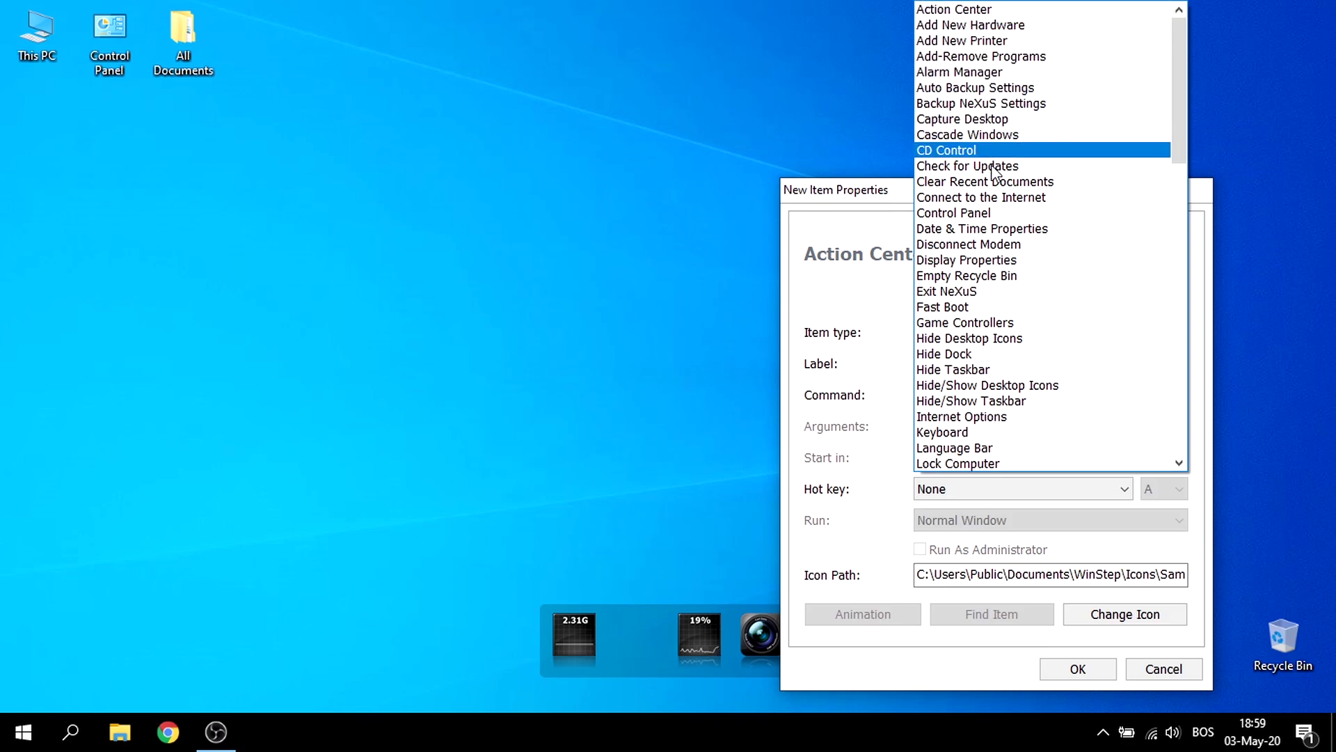
scroll(992, 276, down, 1)
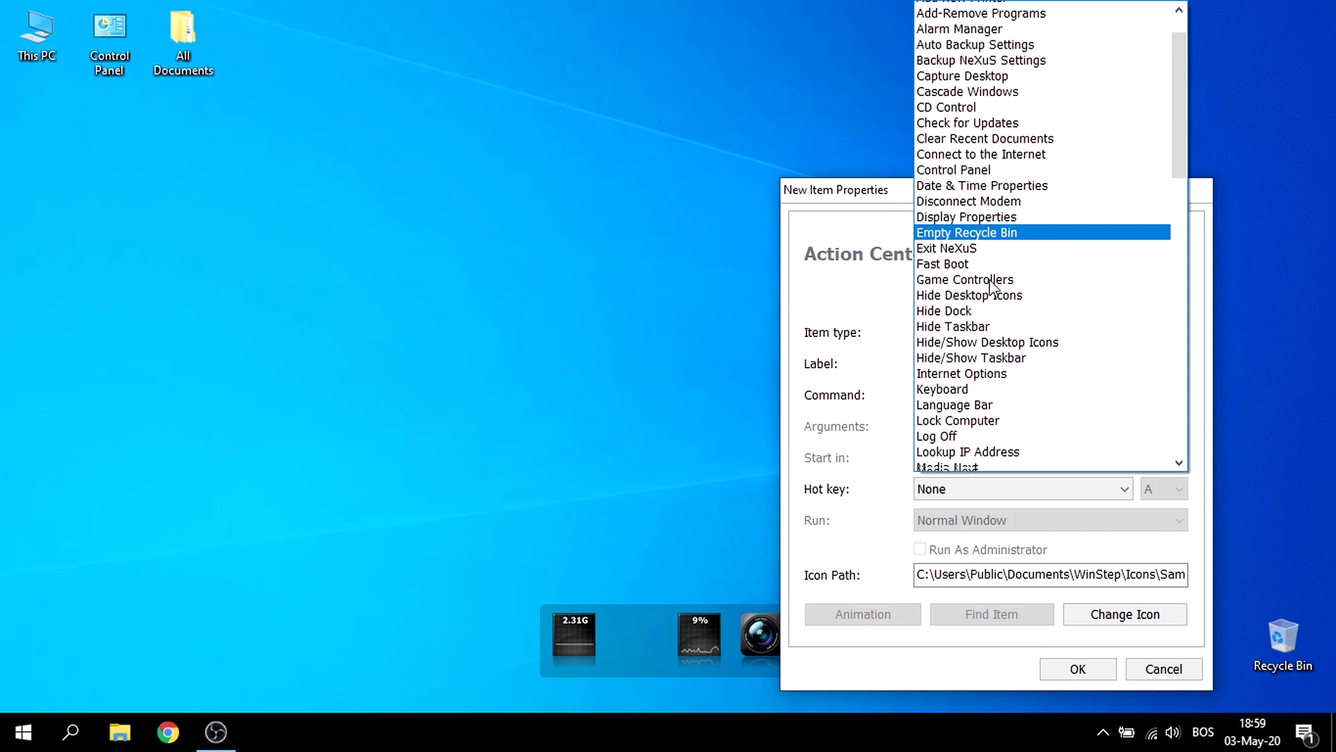
scroll(1002, 348, down, 1)
scroll(1007, 369, down, 5)
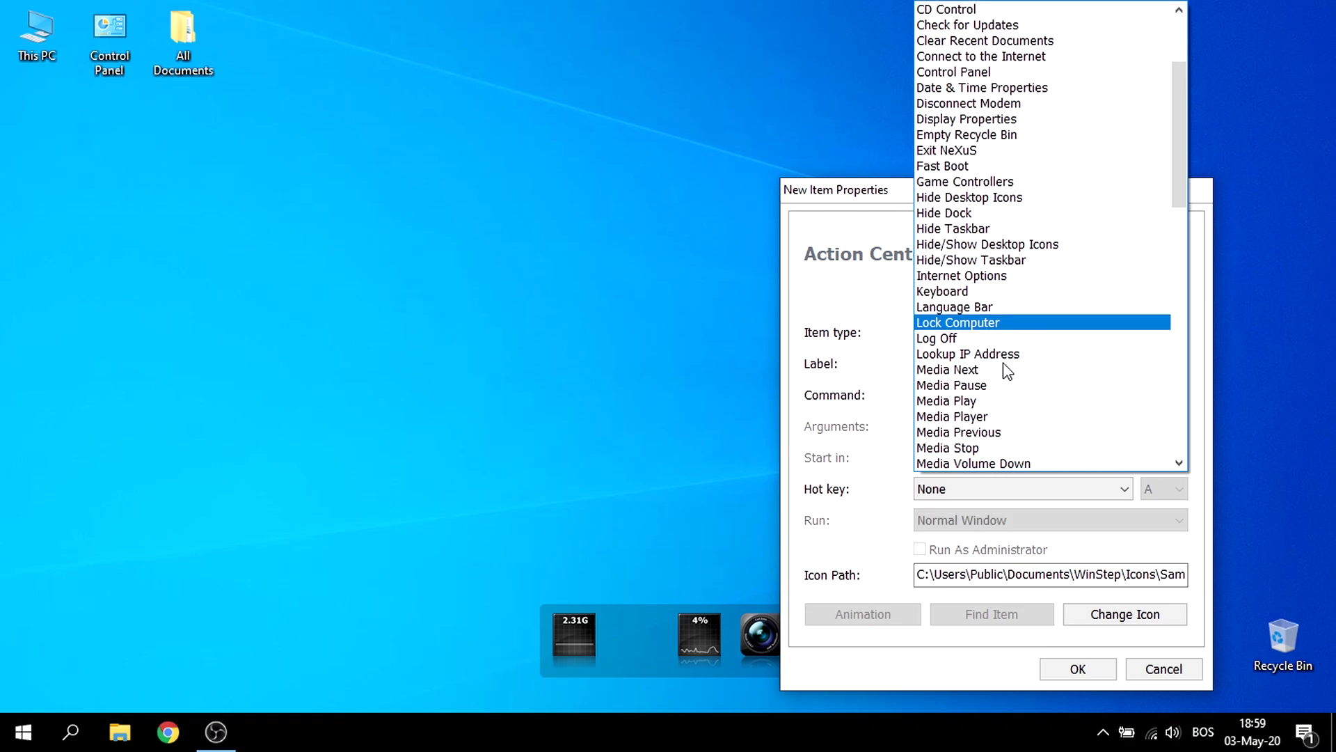
scroll(1006, 371, down, 1)
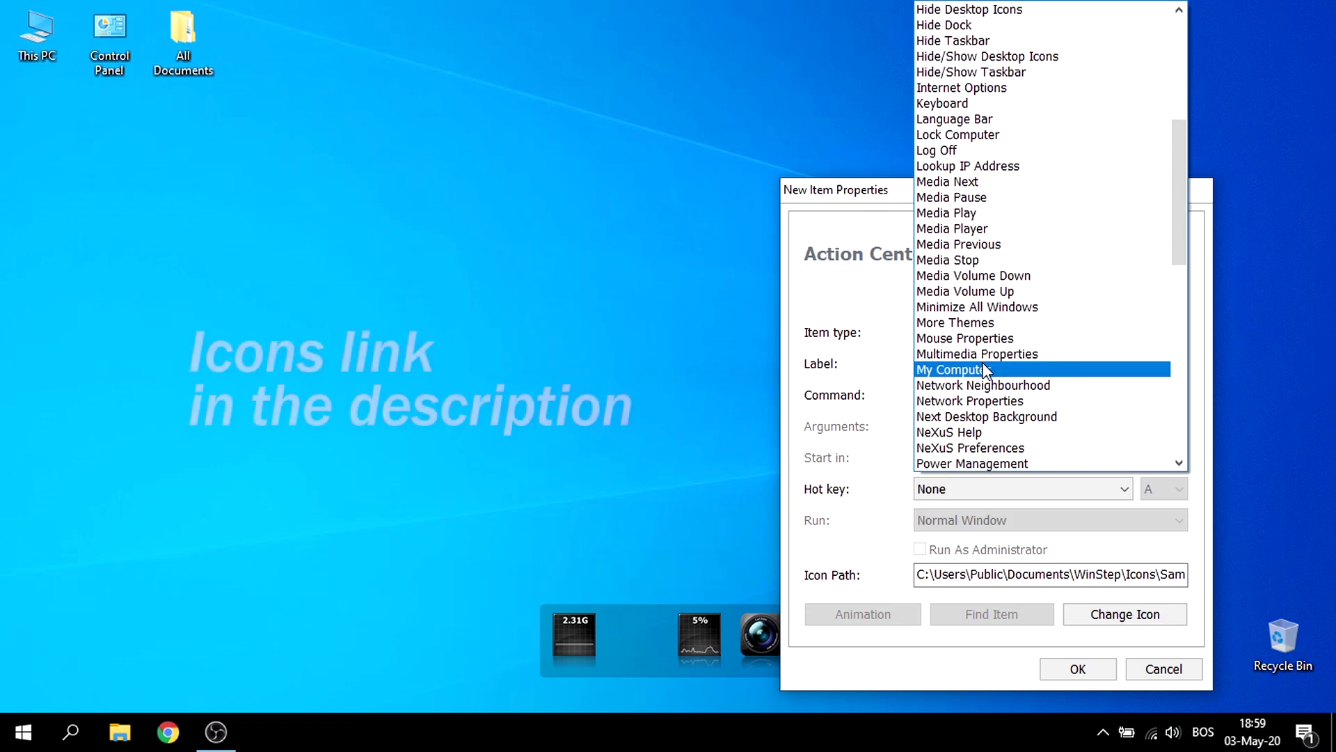
click(986, 364)
Step: Change the My Computer item's icon to Display-LCD-Monitor-Compaq-W185q-Wide-icon.png from the Samples folder and accept the new item
click(1087, 611)
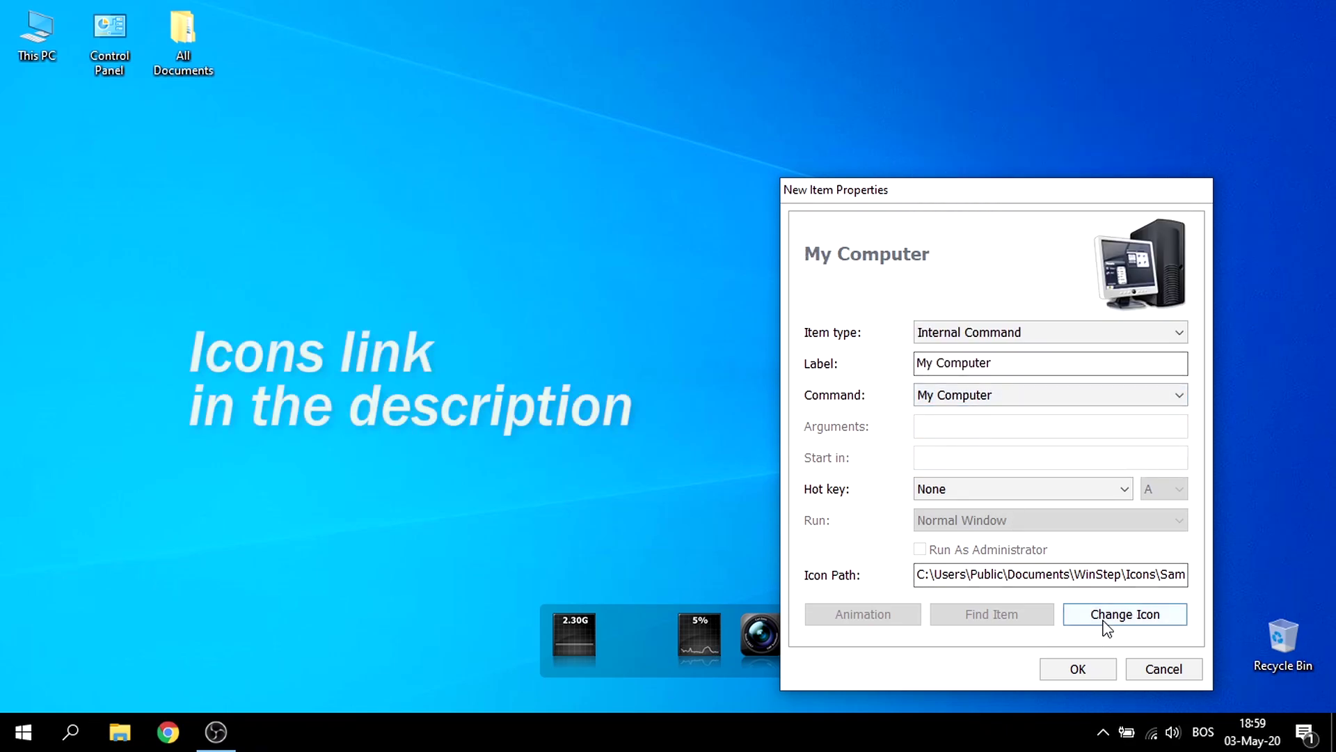
click(959, 351)
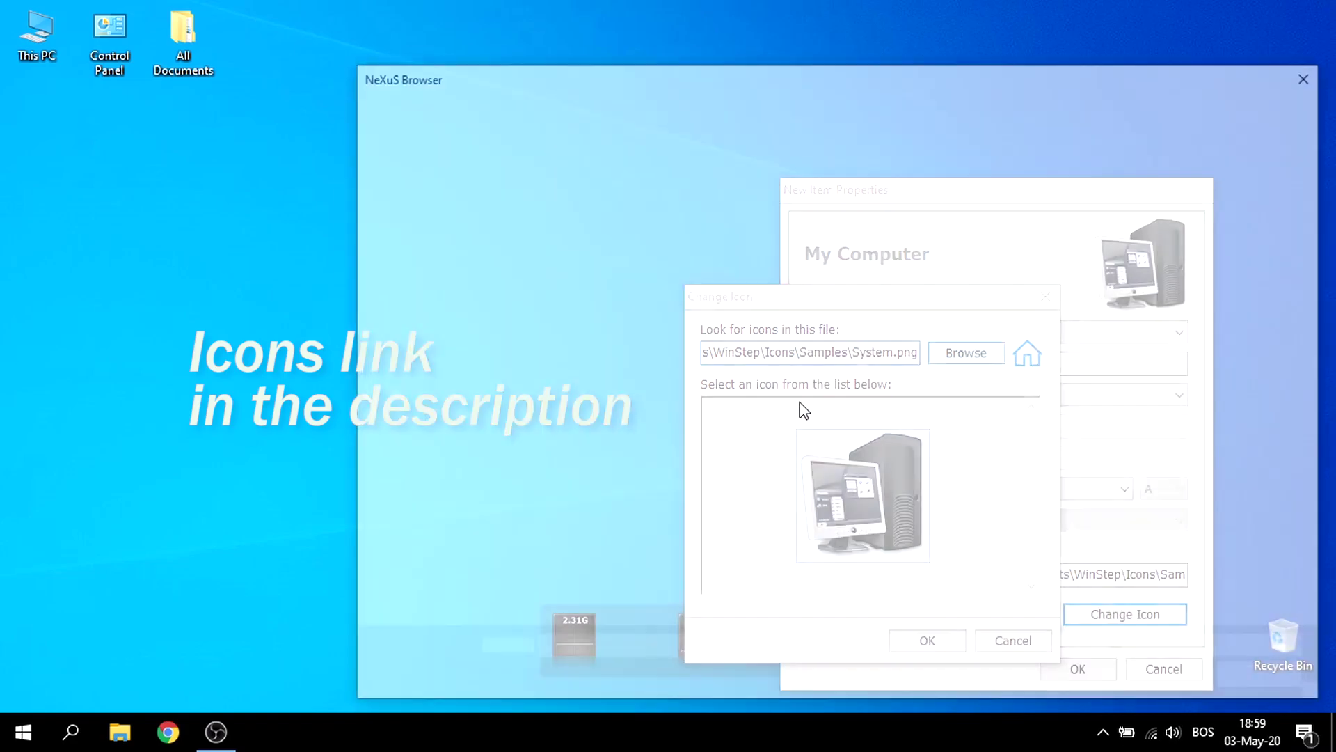
double_click(574, 201)
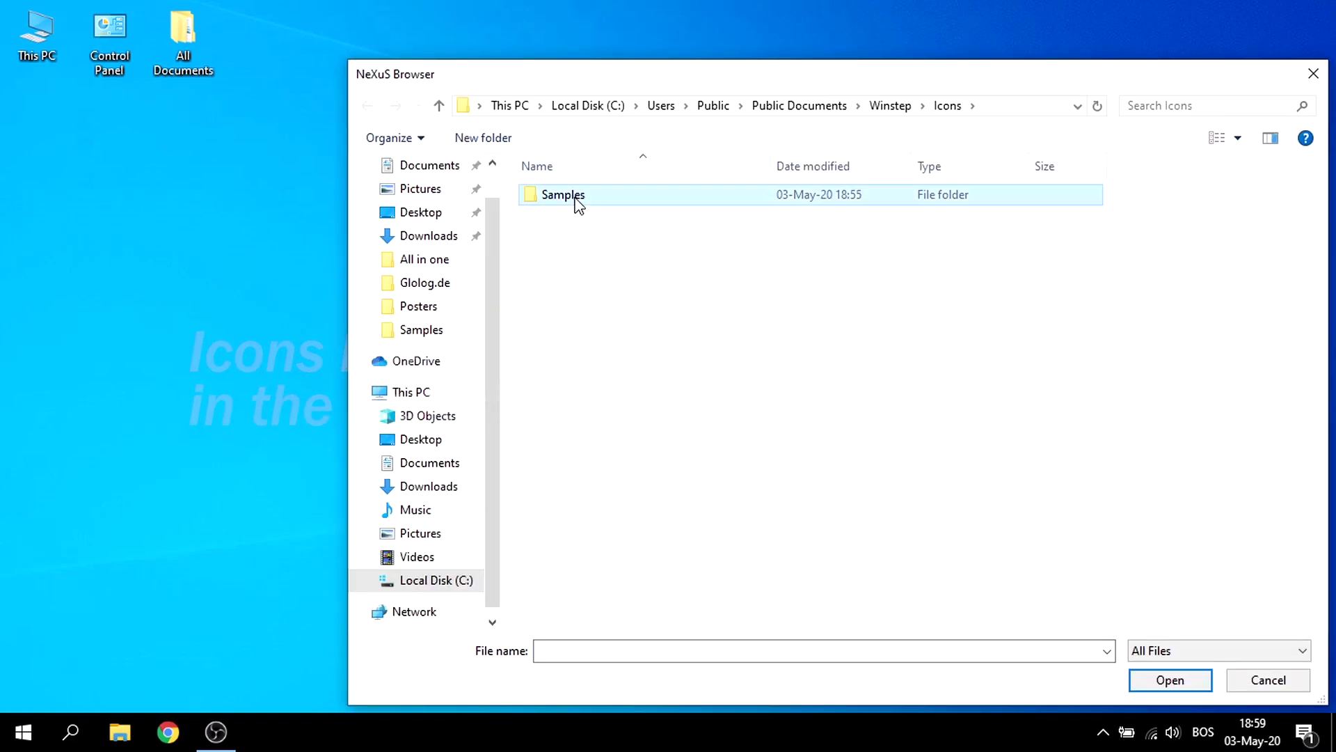
scroll(851, 369, down, 5)
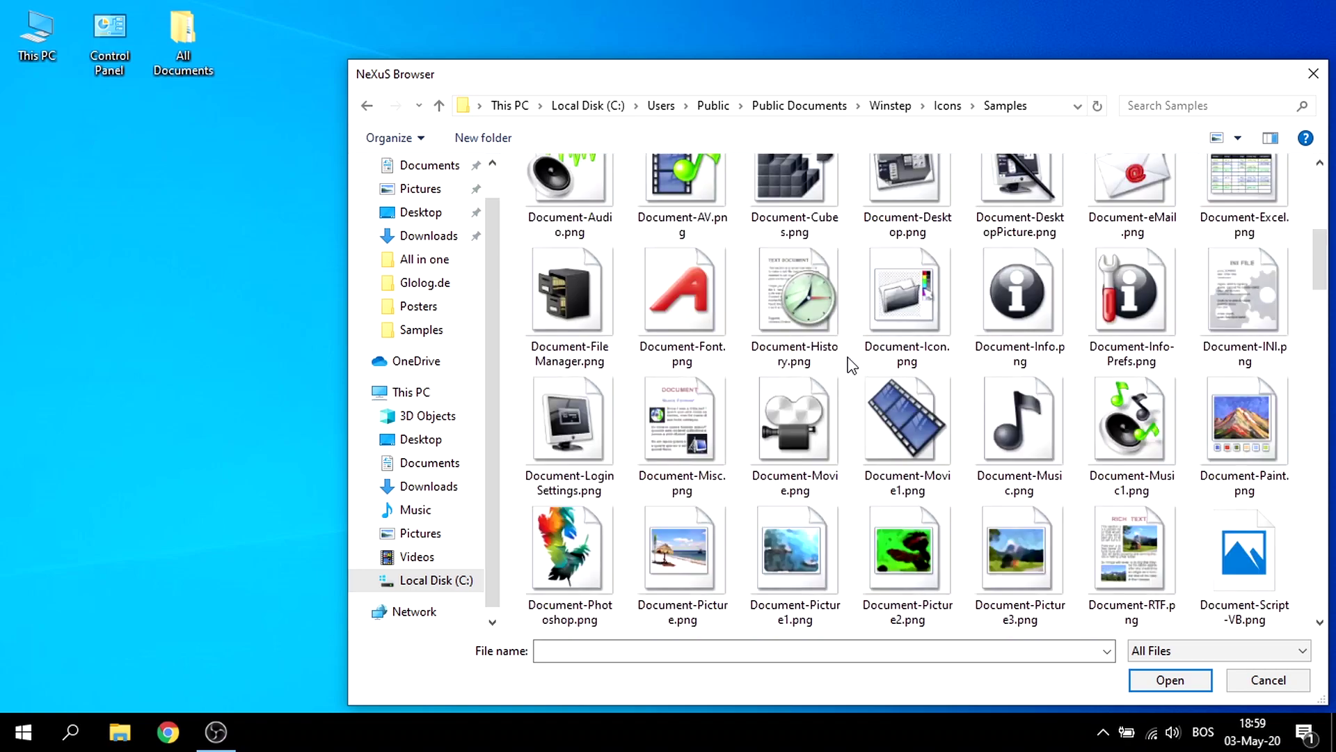
scroll(854, 366, up, 5)
click(883, 449)
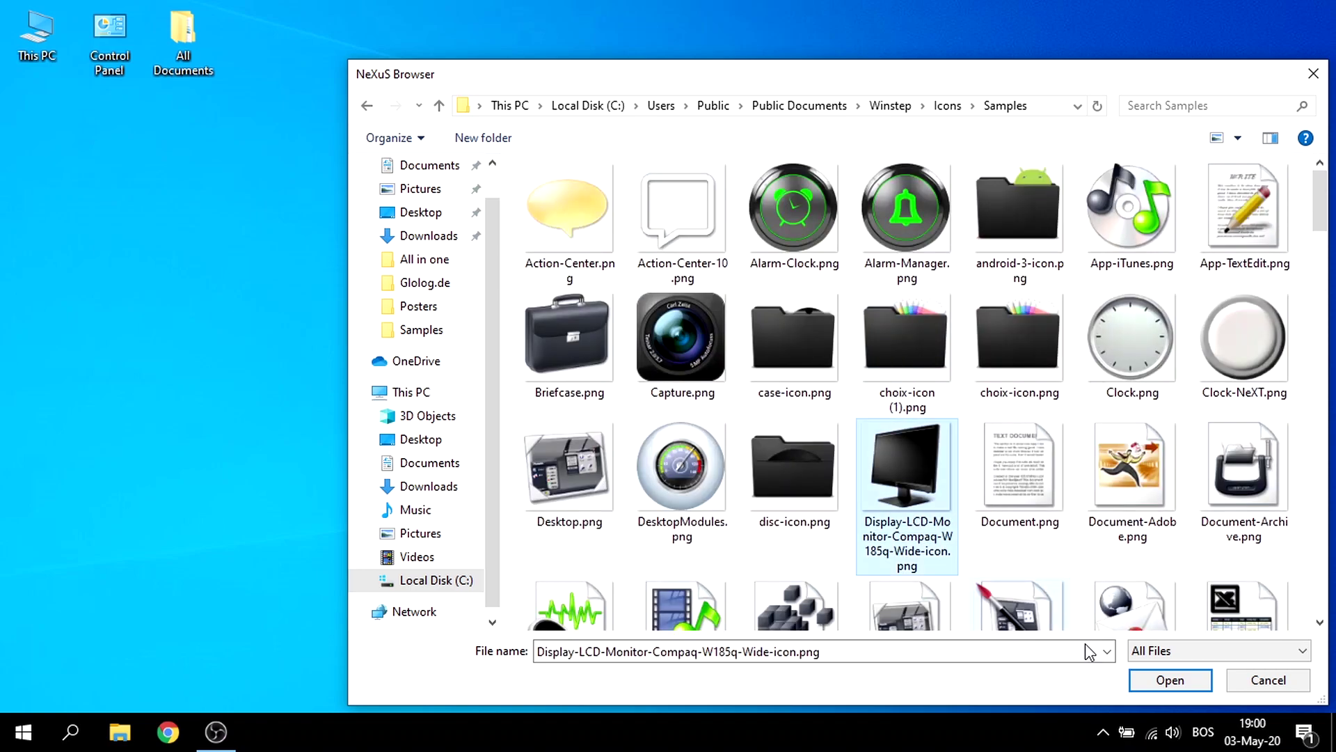
click(1169, 679)
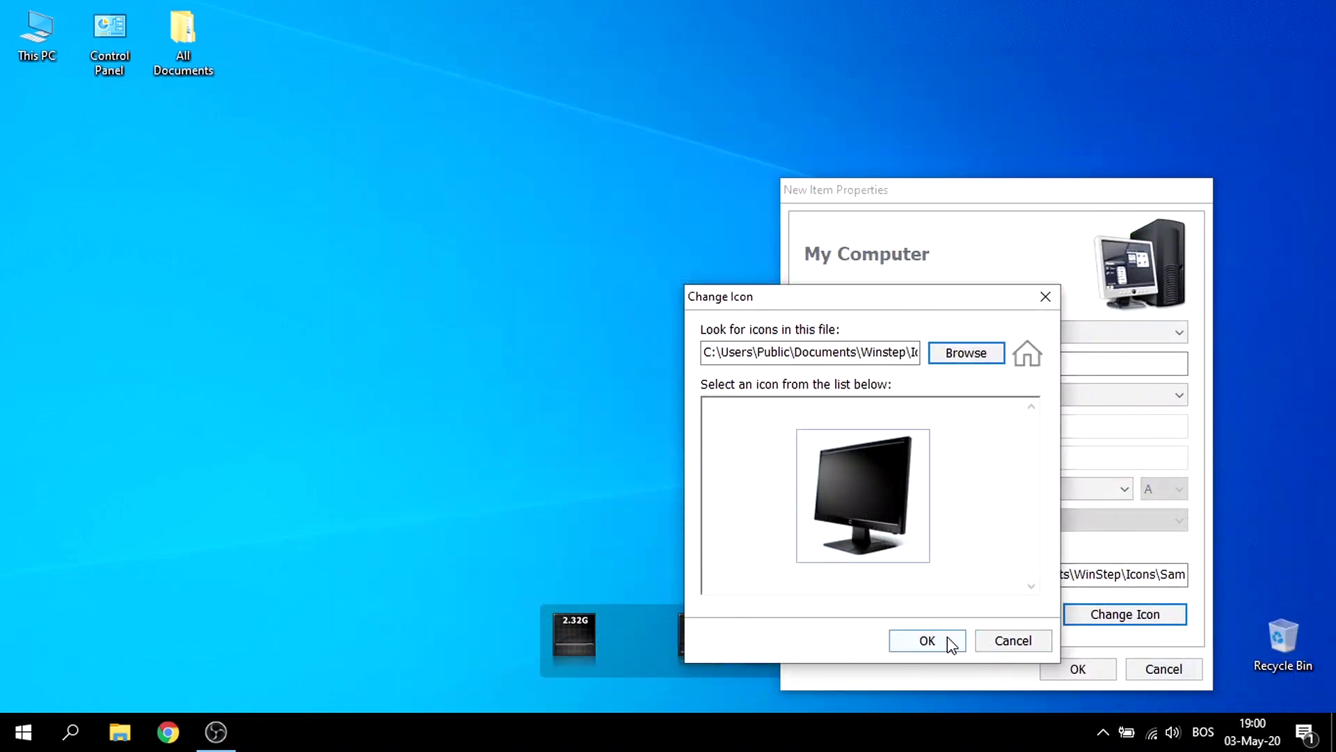
click(928, 640)
click(1071, 666)
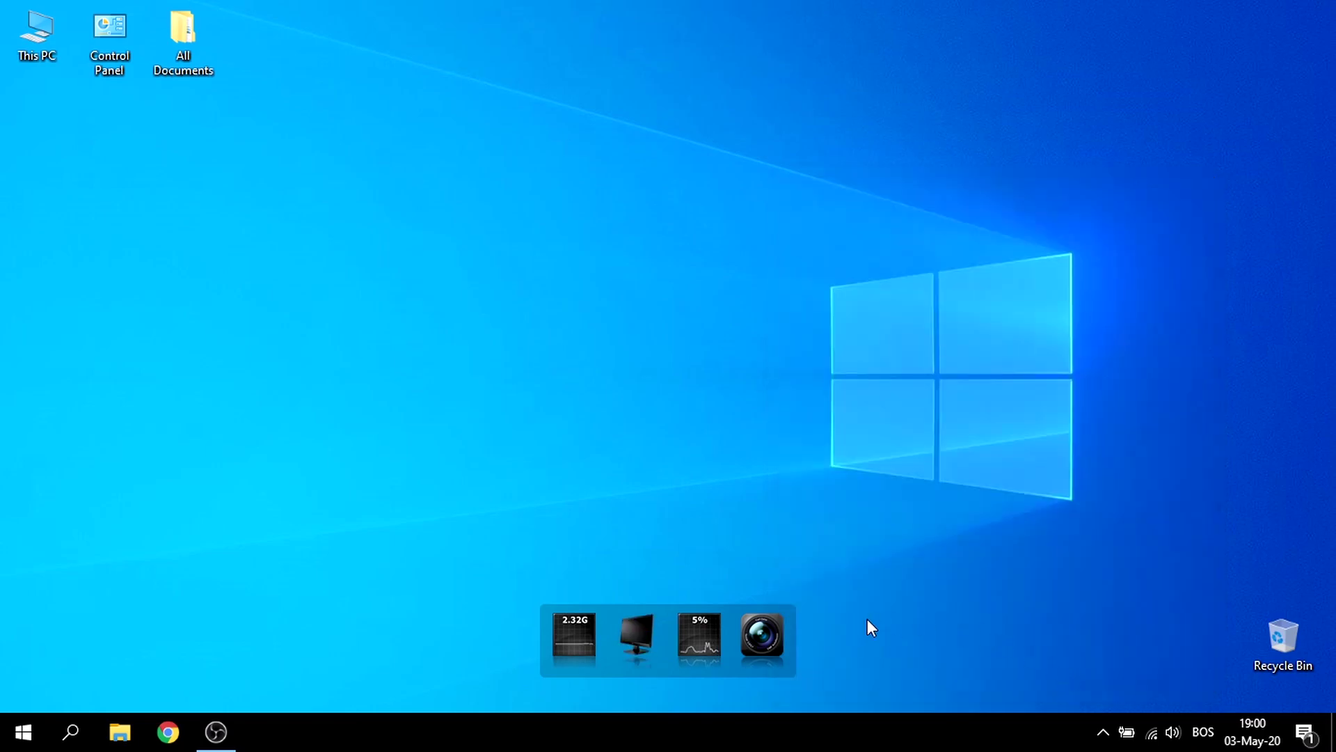
Step: Move the monitor item to the start of the dock and the camera item directly after it
drag(645, 639, 567, 613)
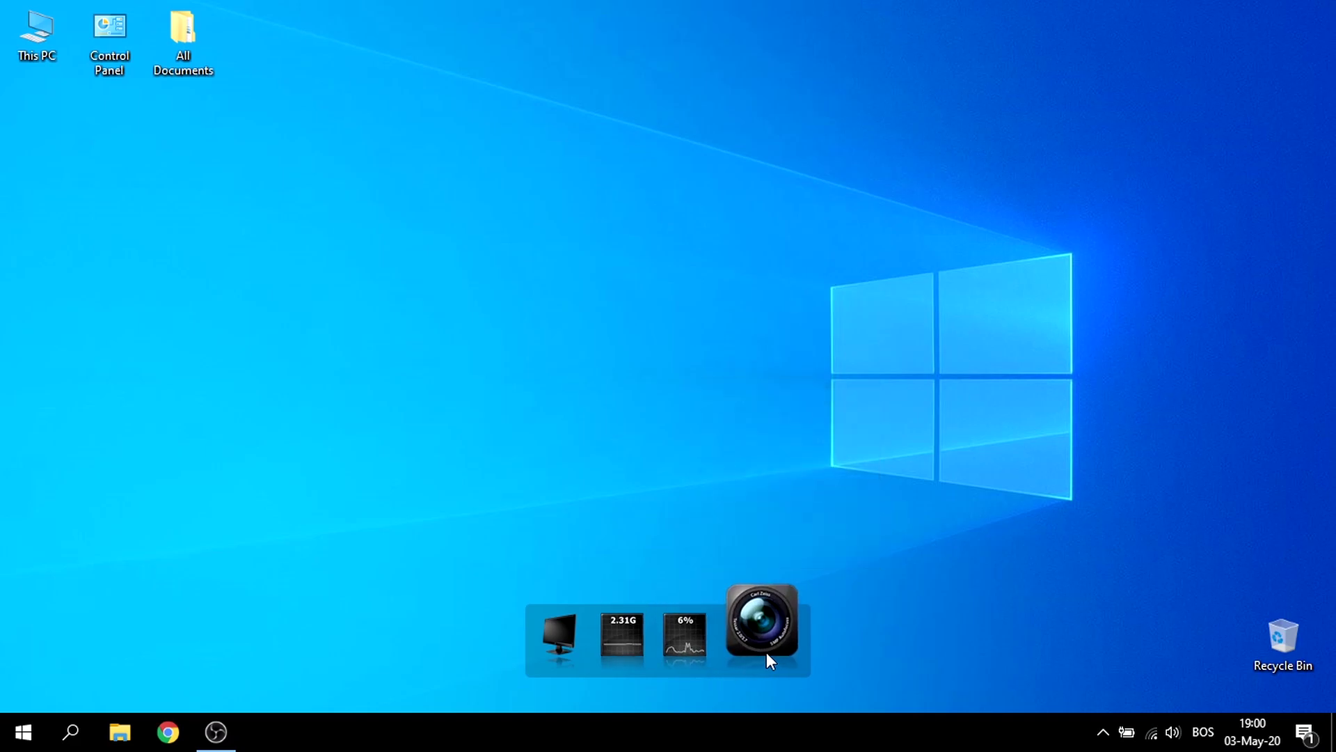
drag(766, 639, 619, 613)
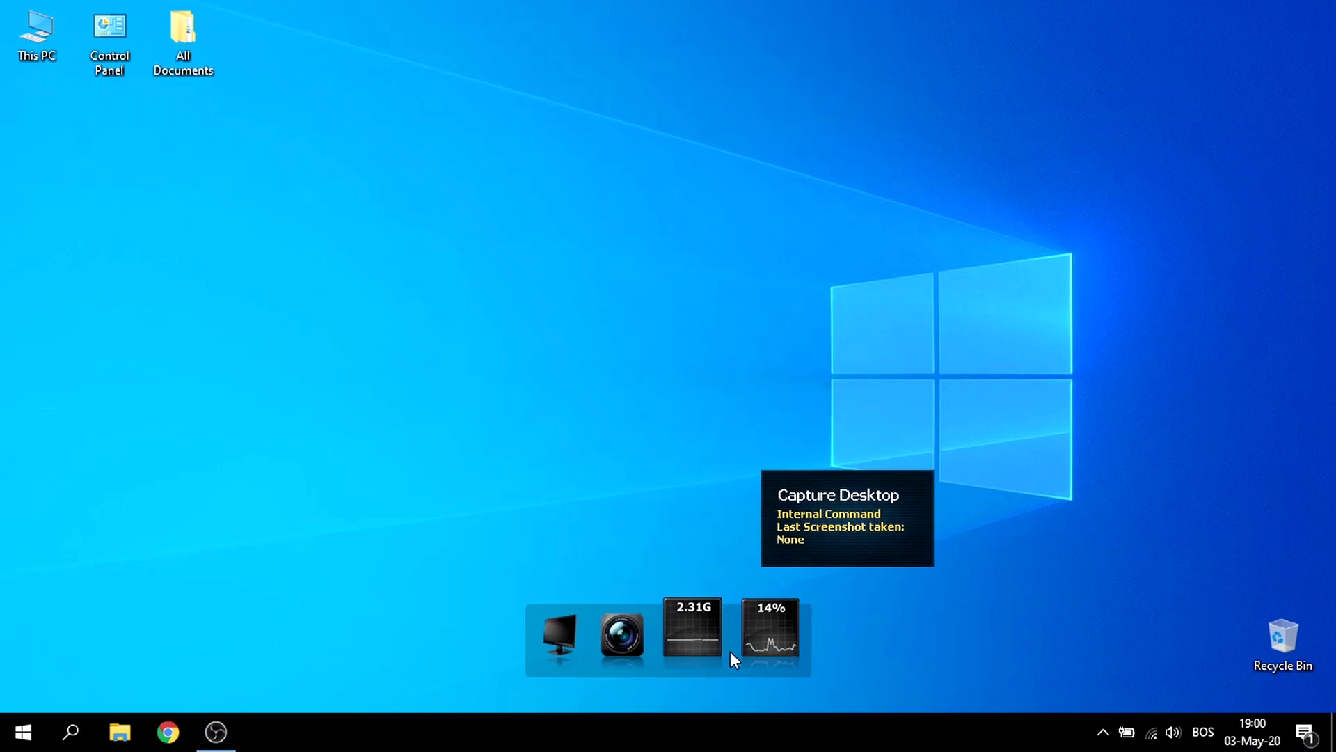
Step: Insert a new item at the end of the dock, after the CPU meter
right_click(783, 666)
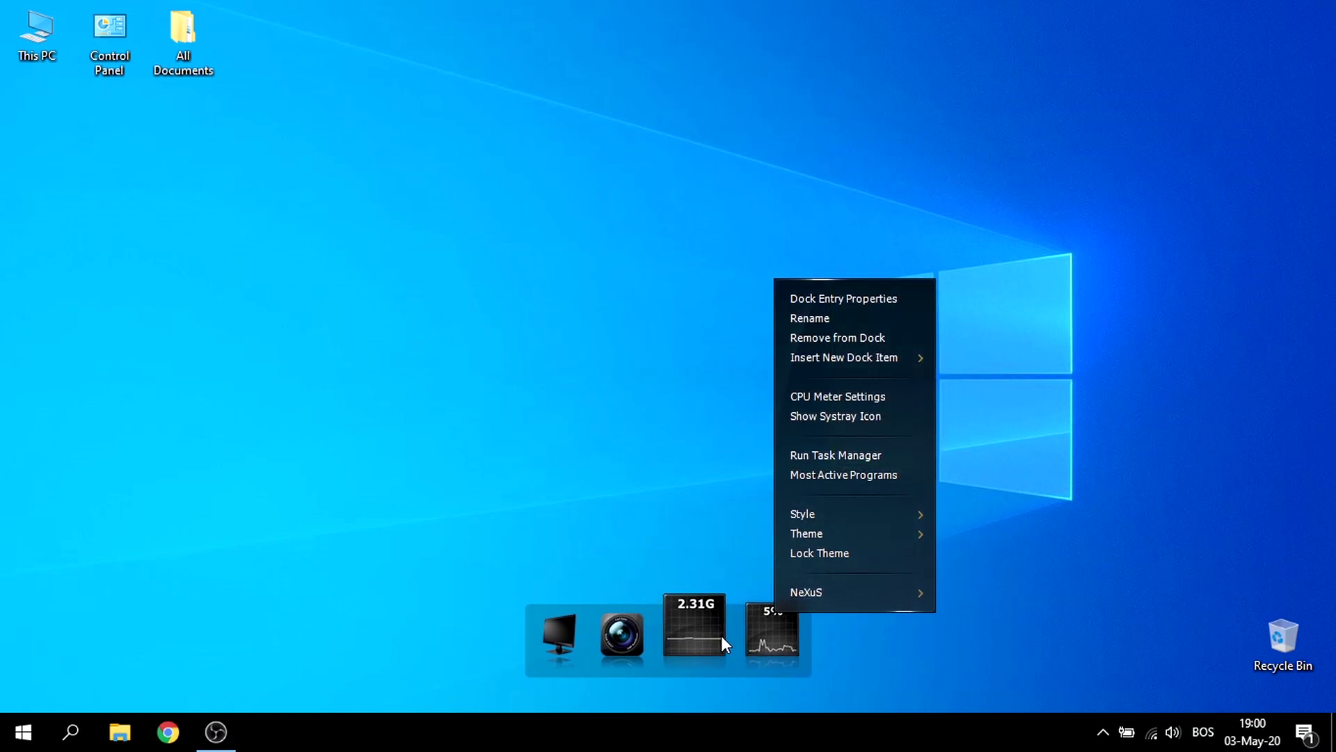
right_click(734, 626)
mouse_move(845, 380)
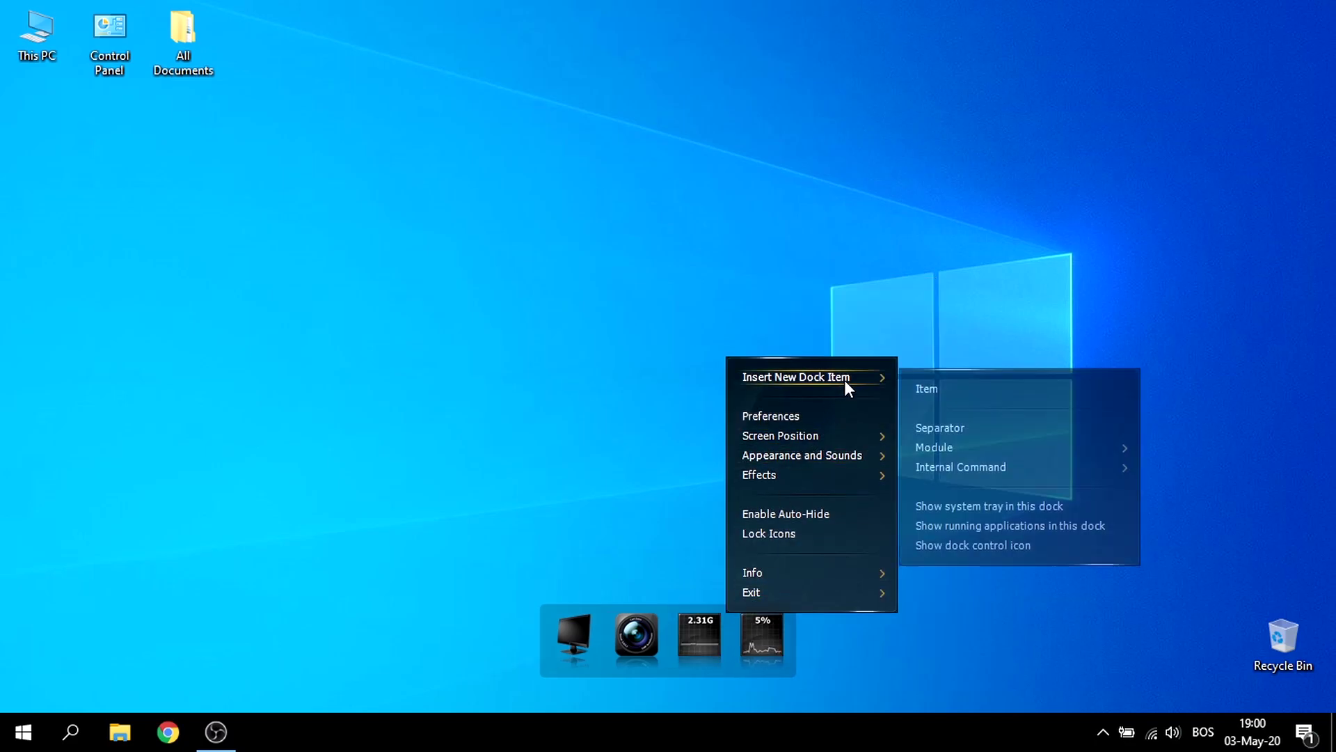
click(954, 385)
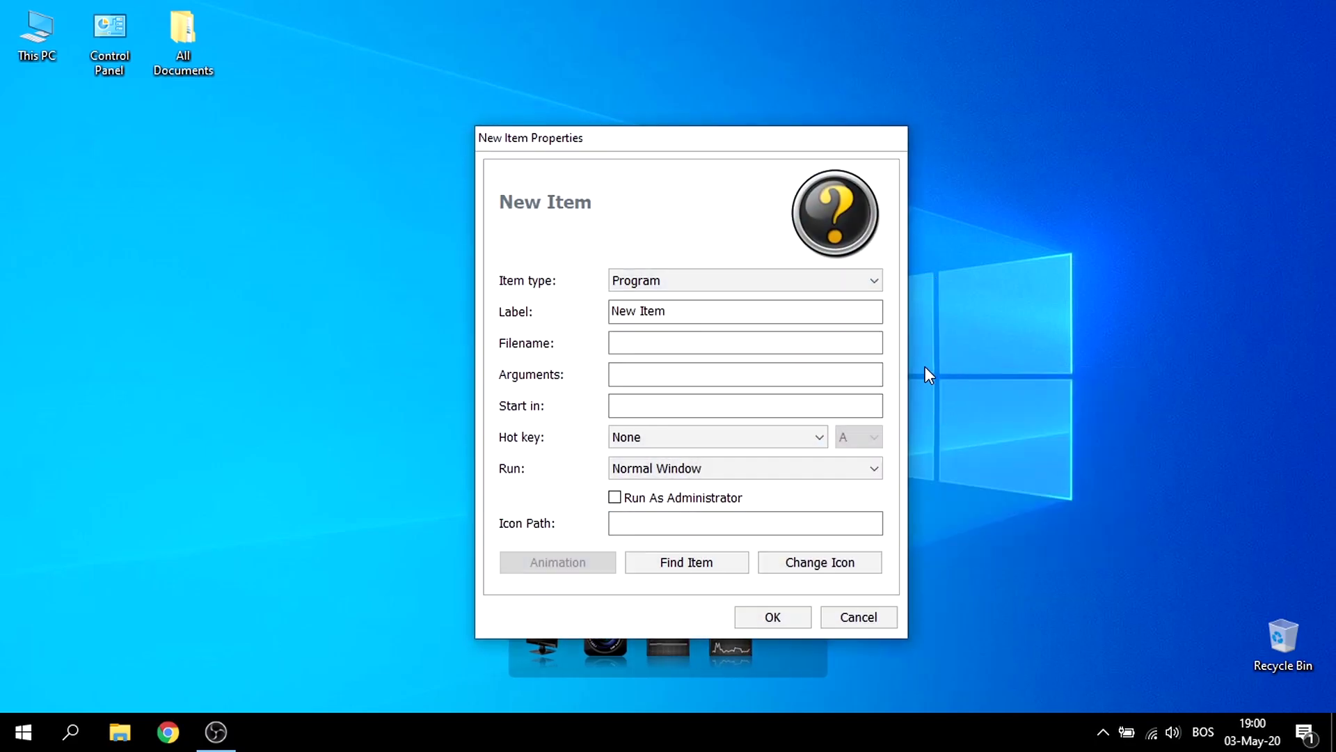
Step: Set the new item's type to Internal Command and its command to Recycle Bin
click(708, 281)
click(679, 330)
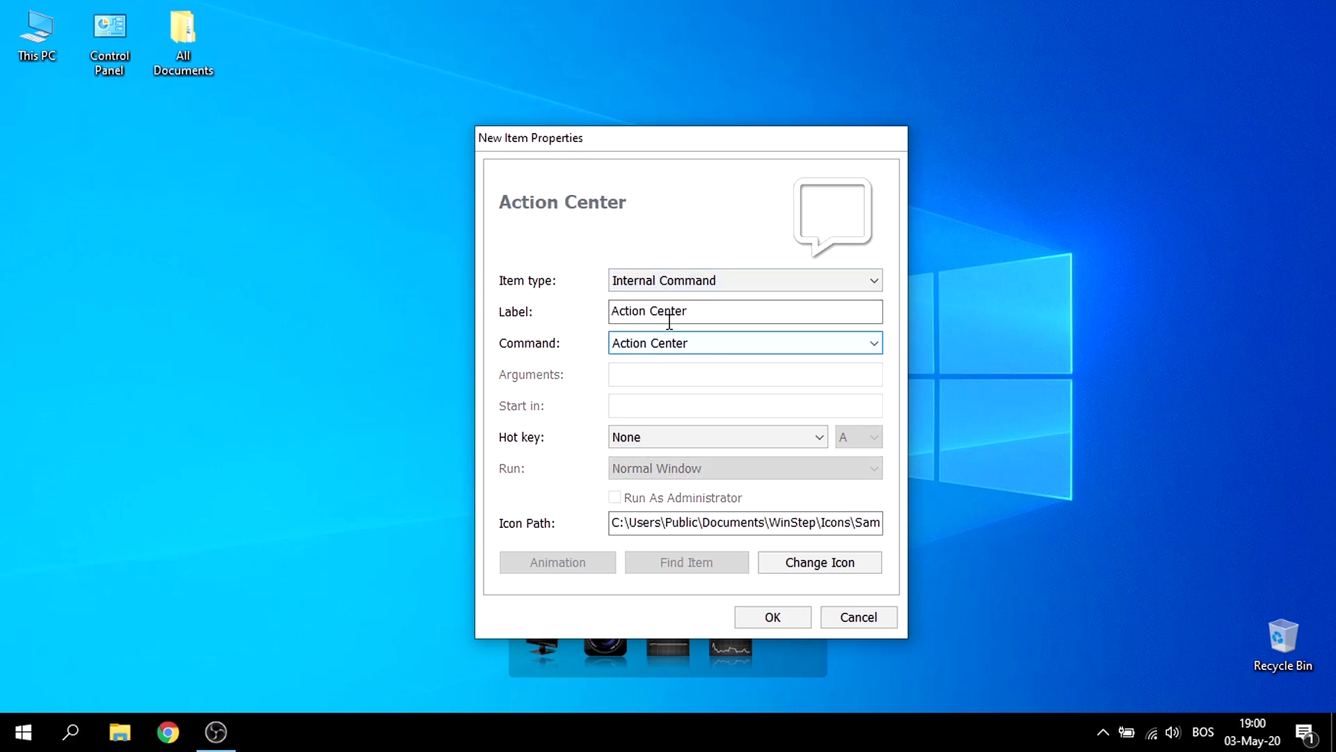
click(684, 346)
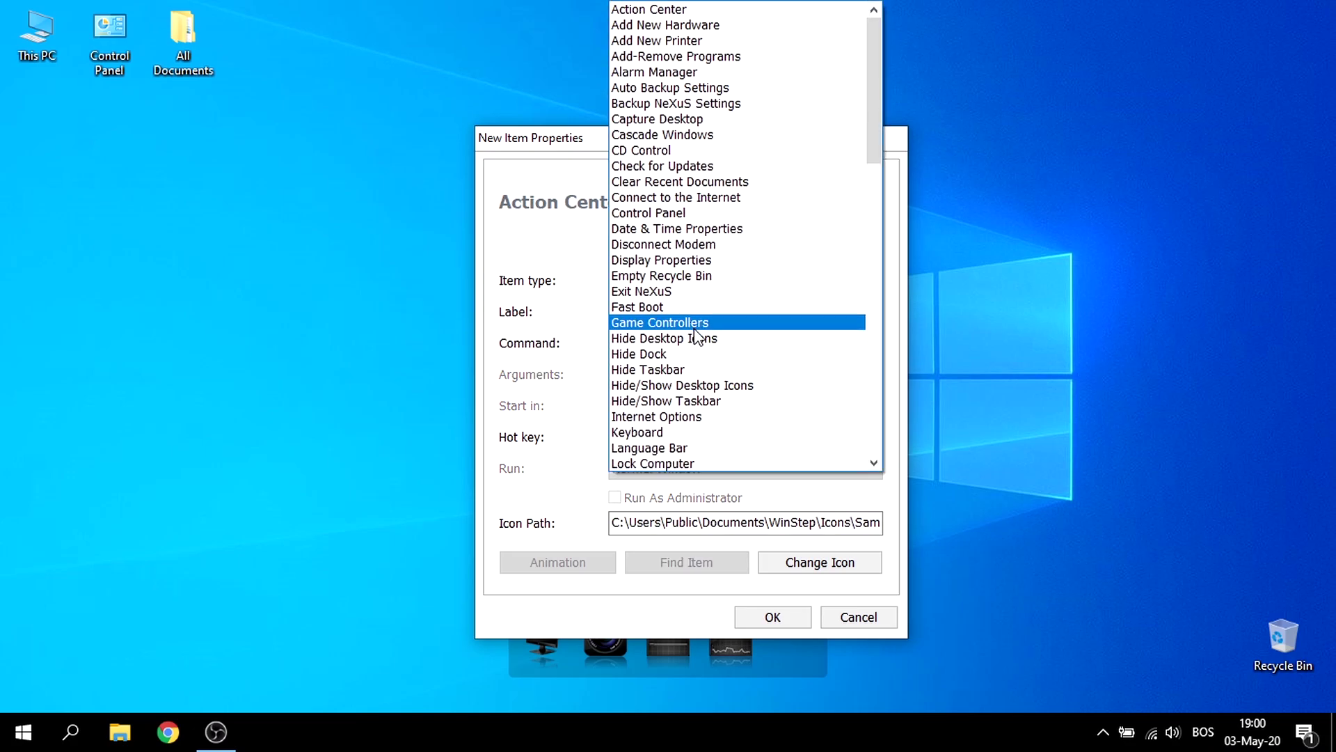
scroll(698, 337, down, 8)
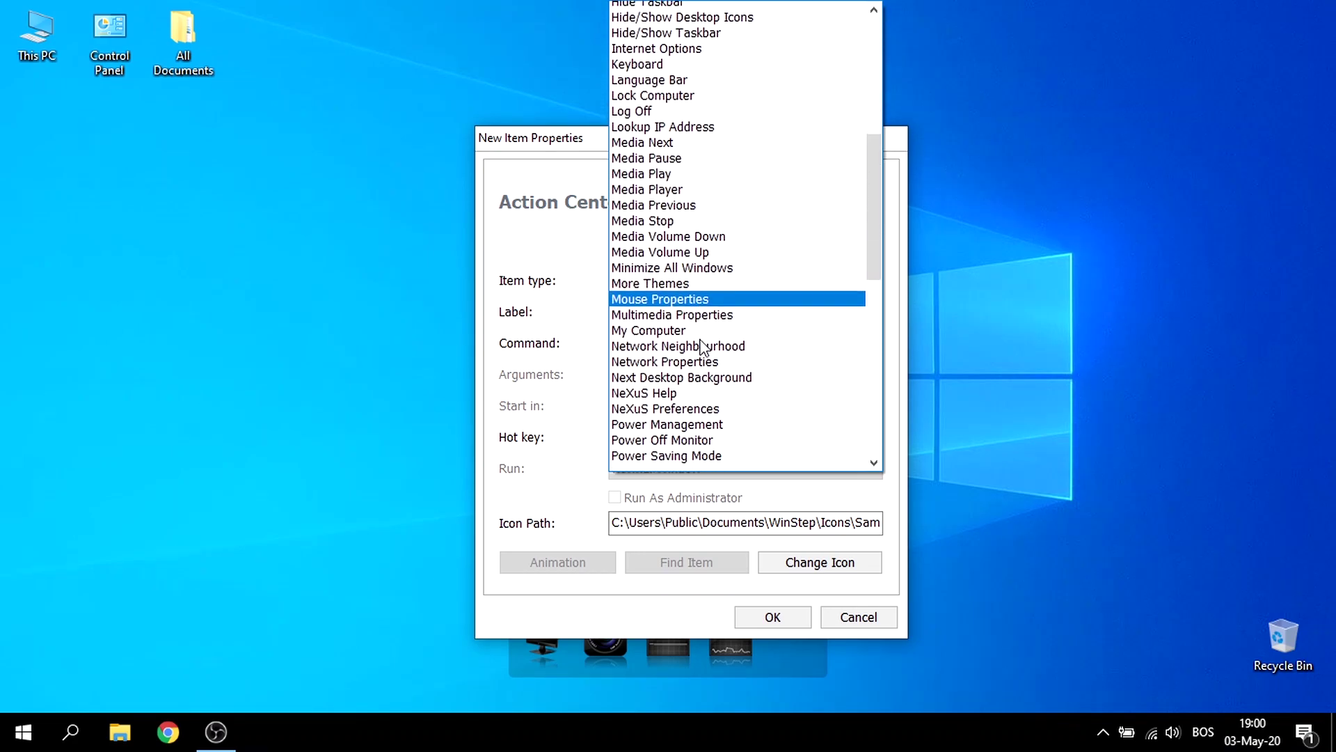
scroll(702, 341, down, 6)
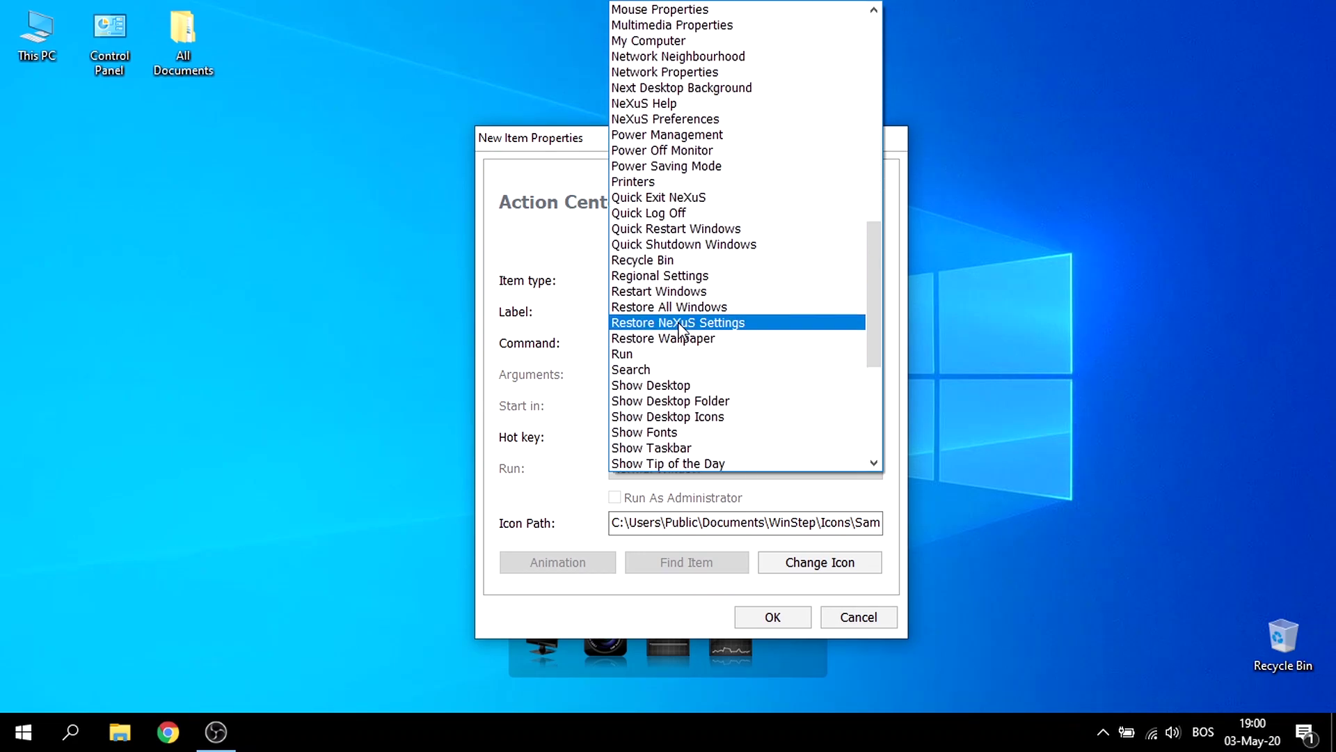
click(709, 264)
Step: Choose Trash-Full.png from the Samples folder as the Recycle Bin item's icon and accept the new item
click(783, 560)
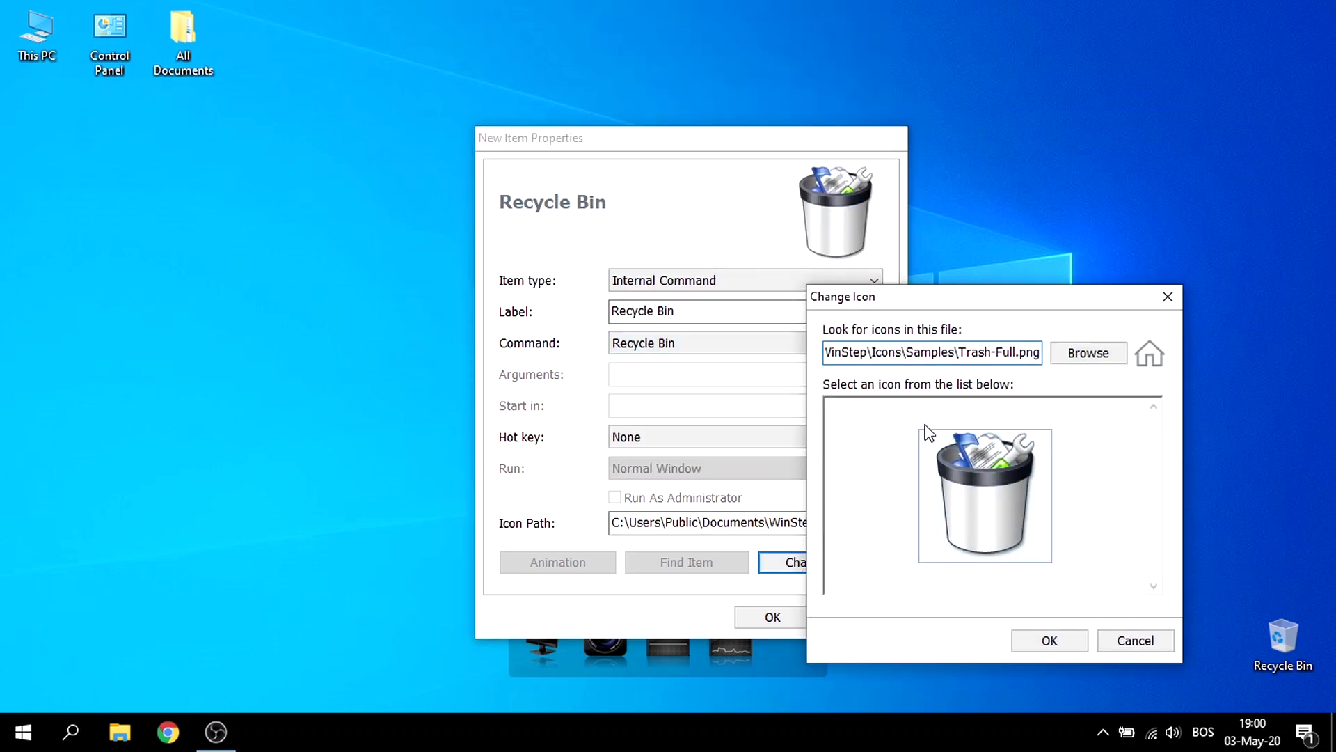
click(1110, 354)
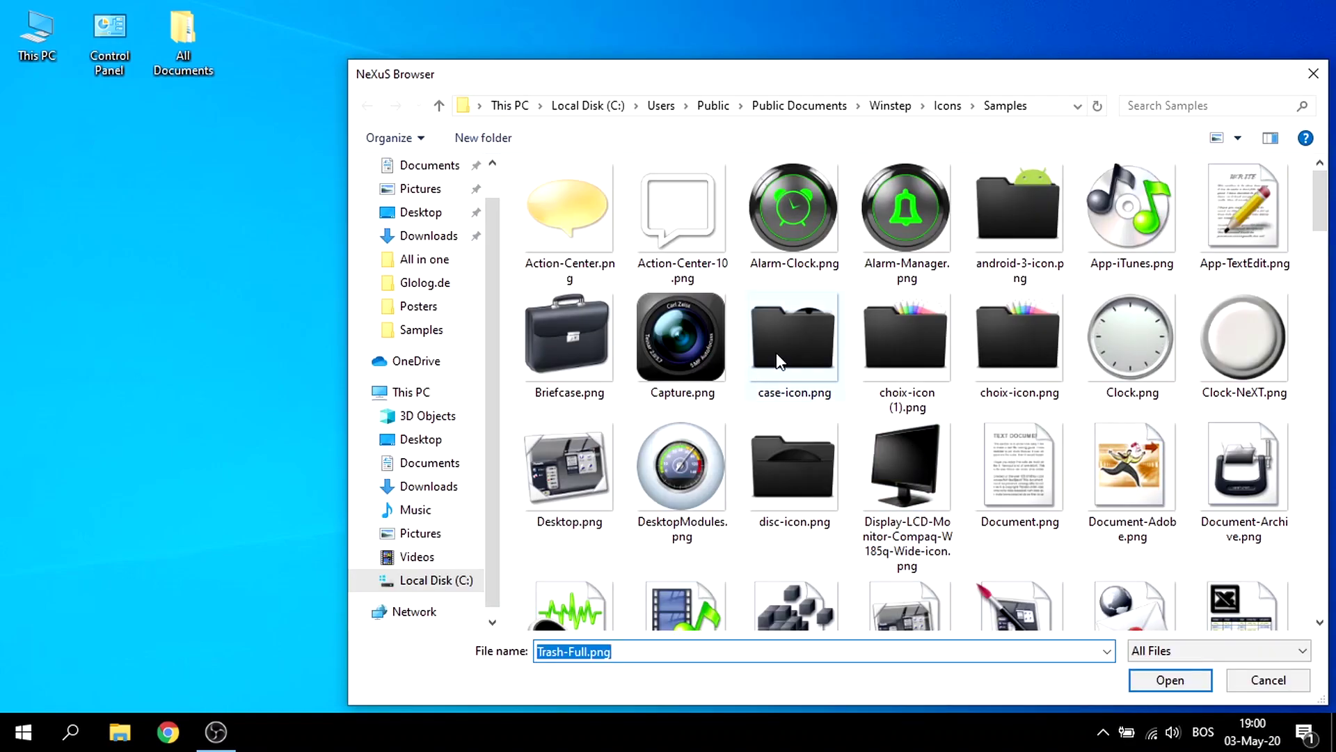
scroll(875, 374, down, 10)
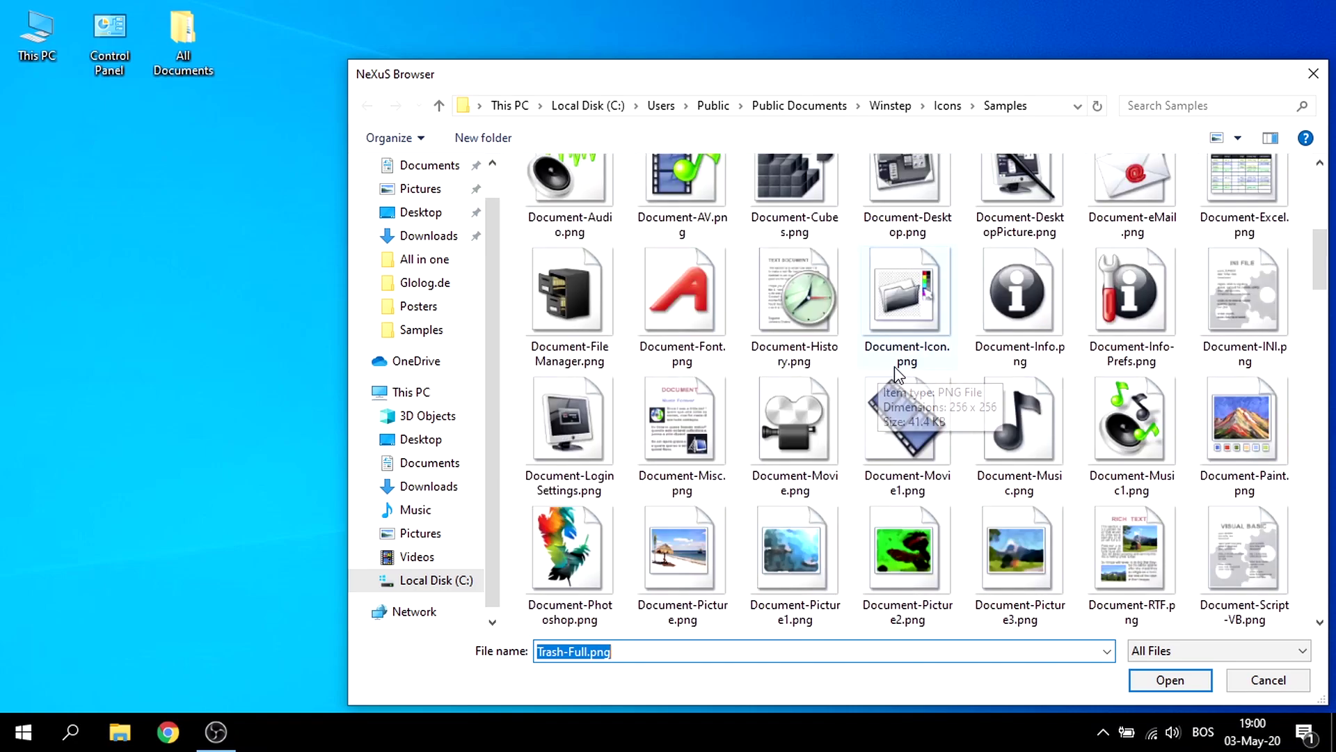
scroll(912, 412, down, 3)
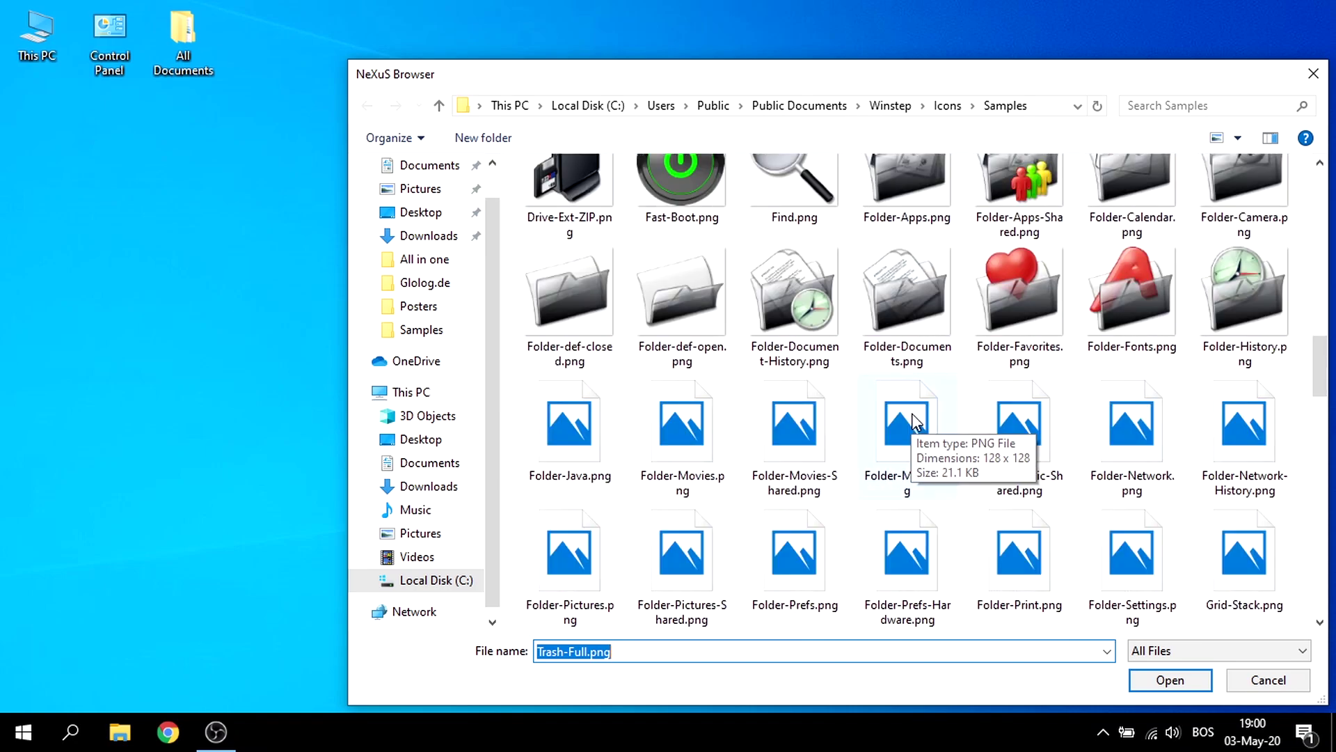
scroll(912, 414, up, 5)
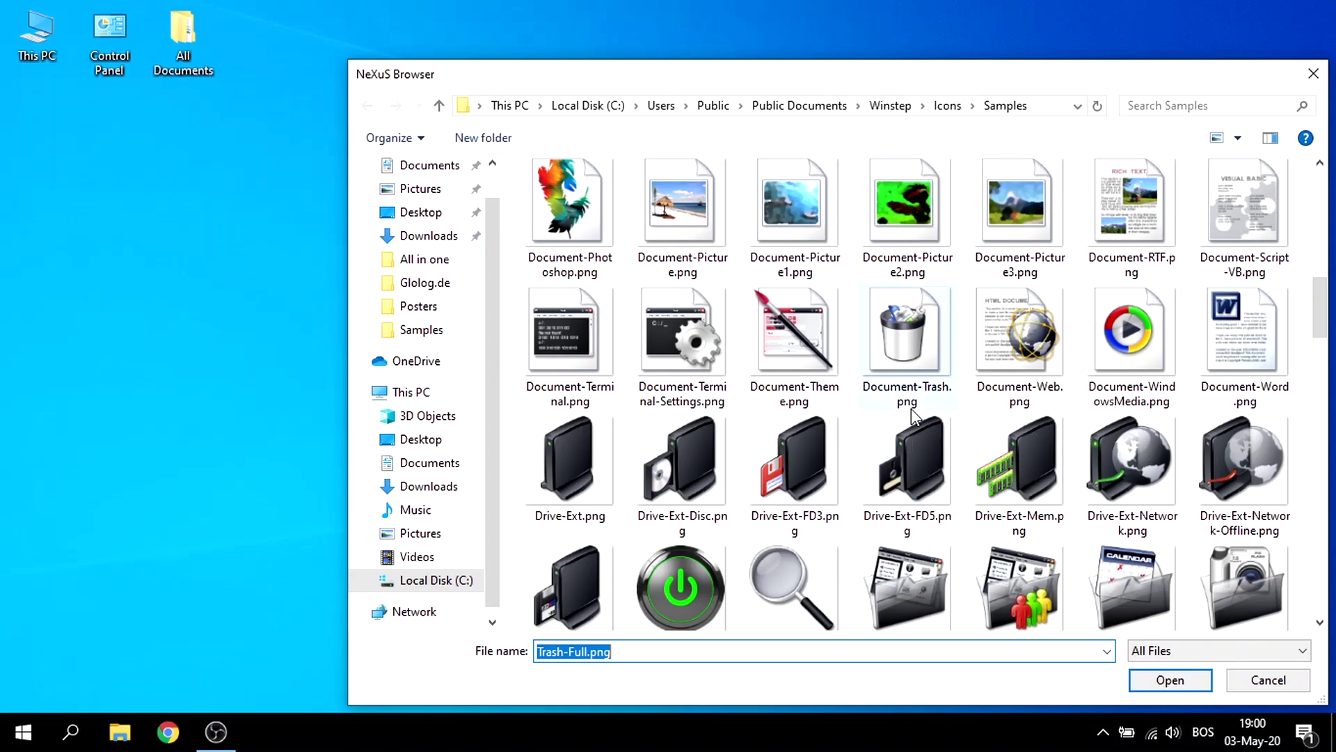
scroll(977, 433, down, 4)
scroll(1002, 473, down, 5)
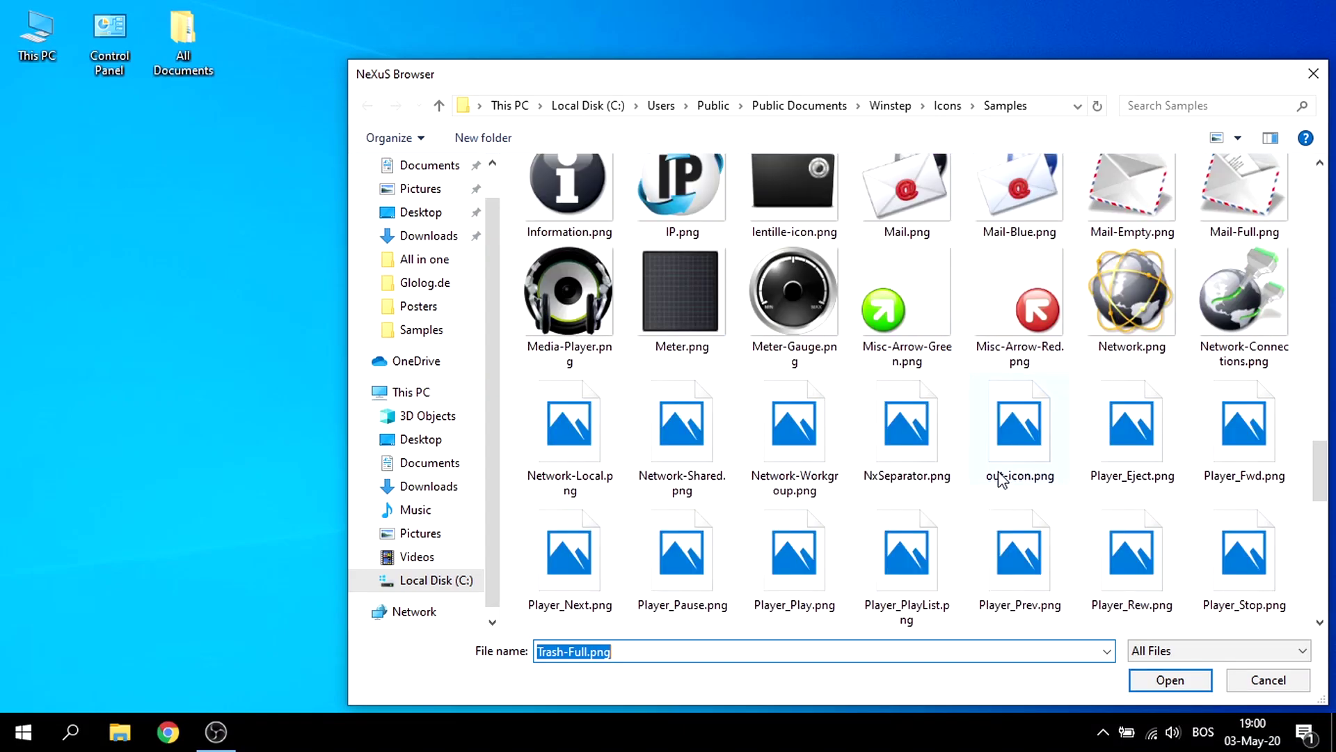
scroll(999, 475, down, 8)
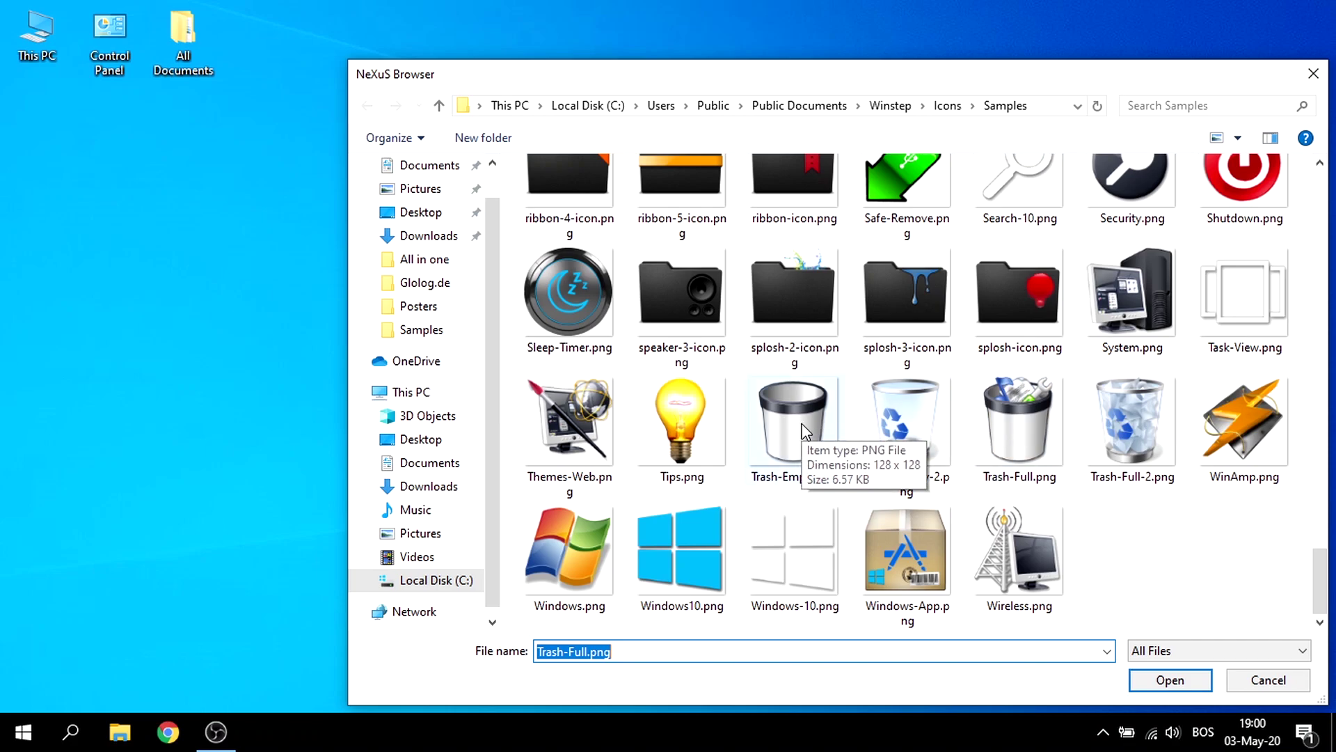
click(1023, 435)
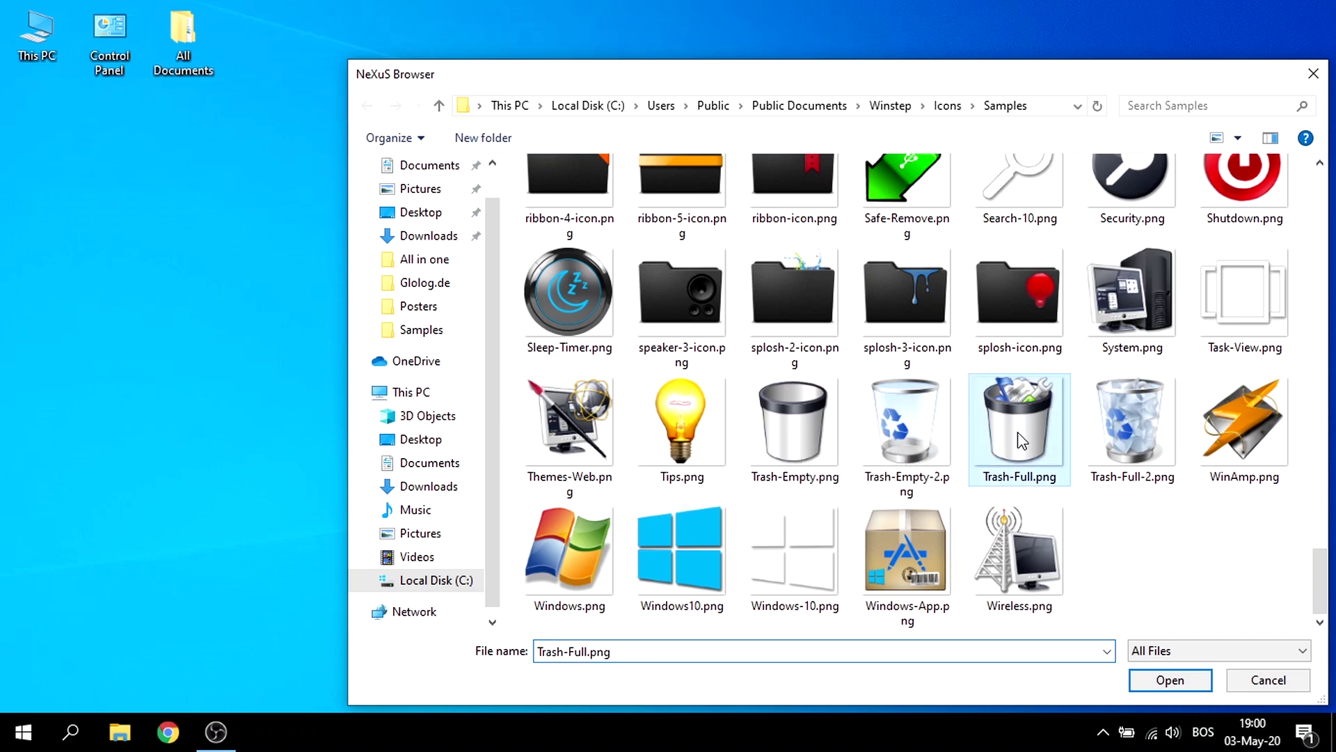
click(1172, 680)
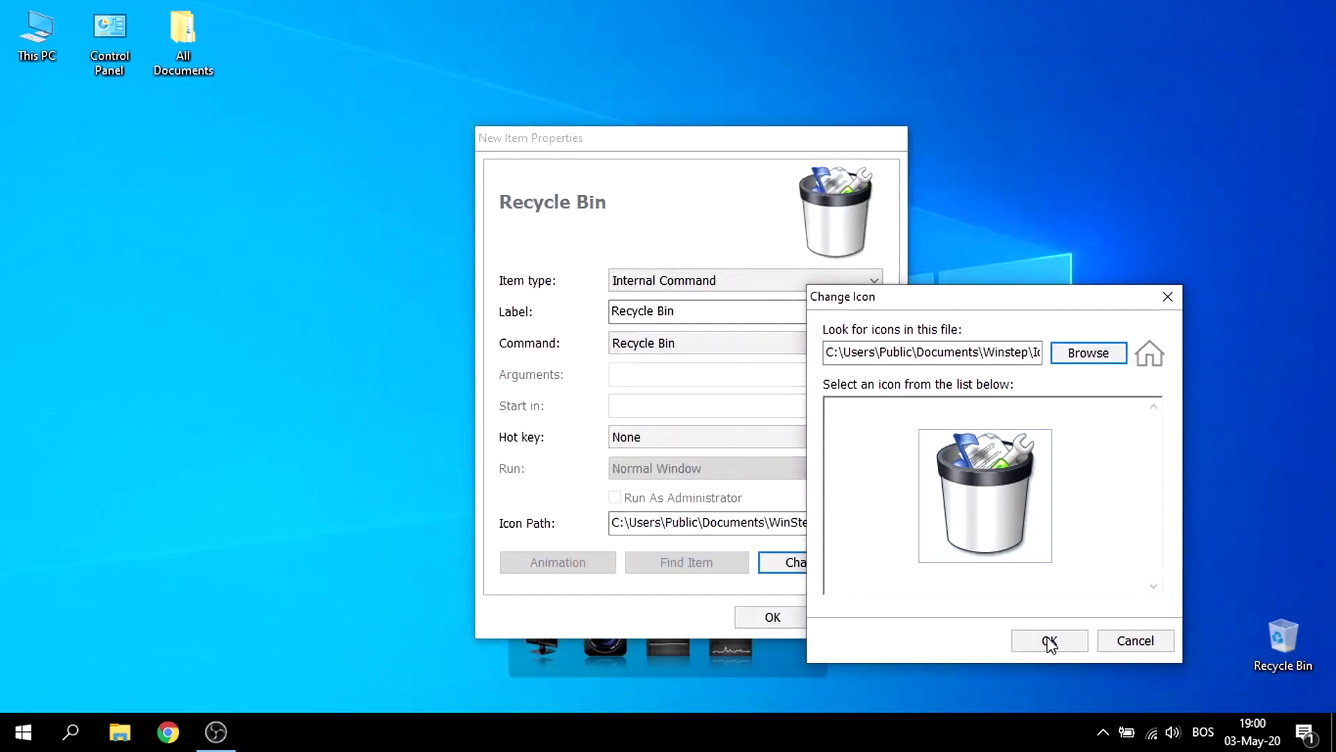
click(1047, 643)
click(793, 618)
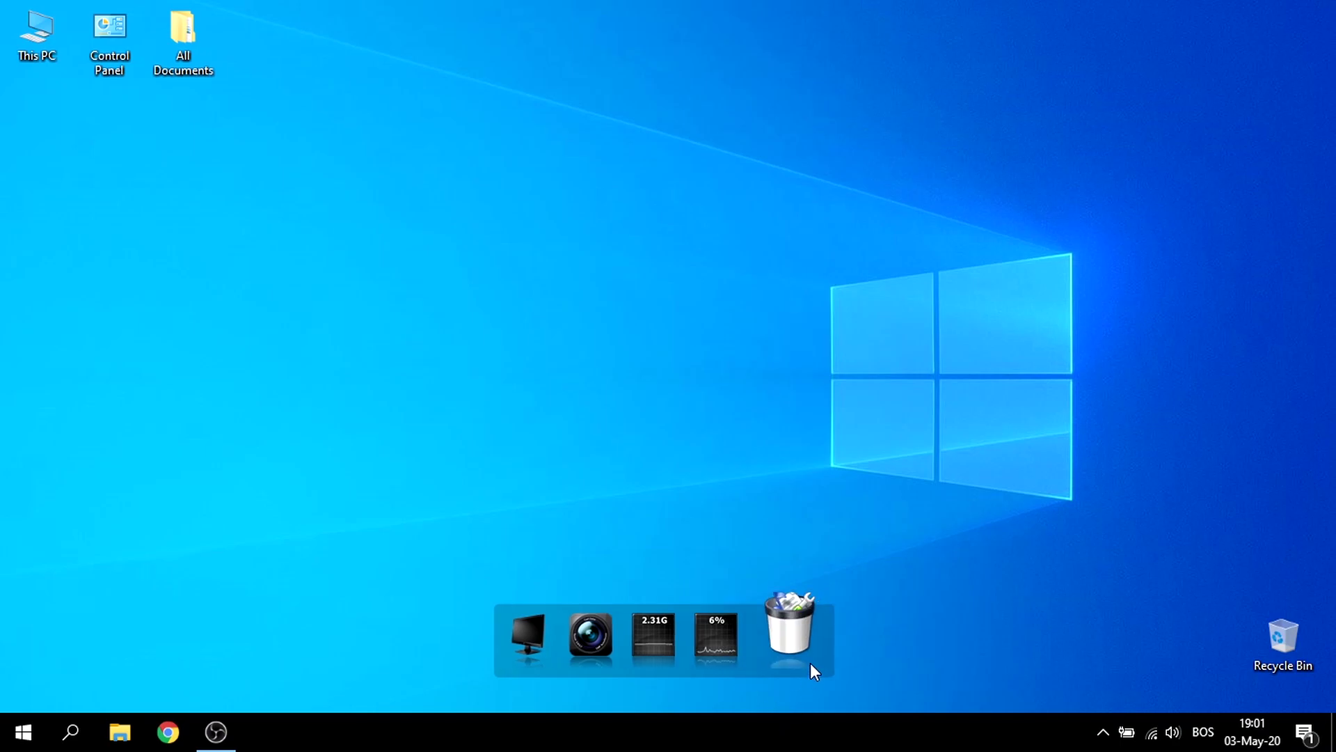
Step: Insert a new dock item between the monitor and camera items and set its type to Folder
right_click(762, 637)
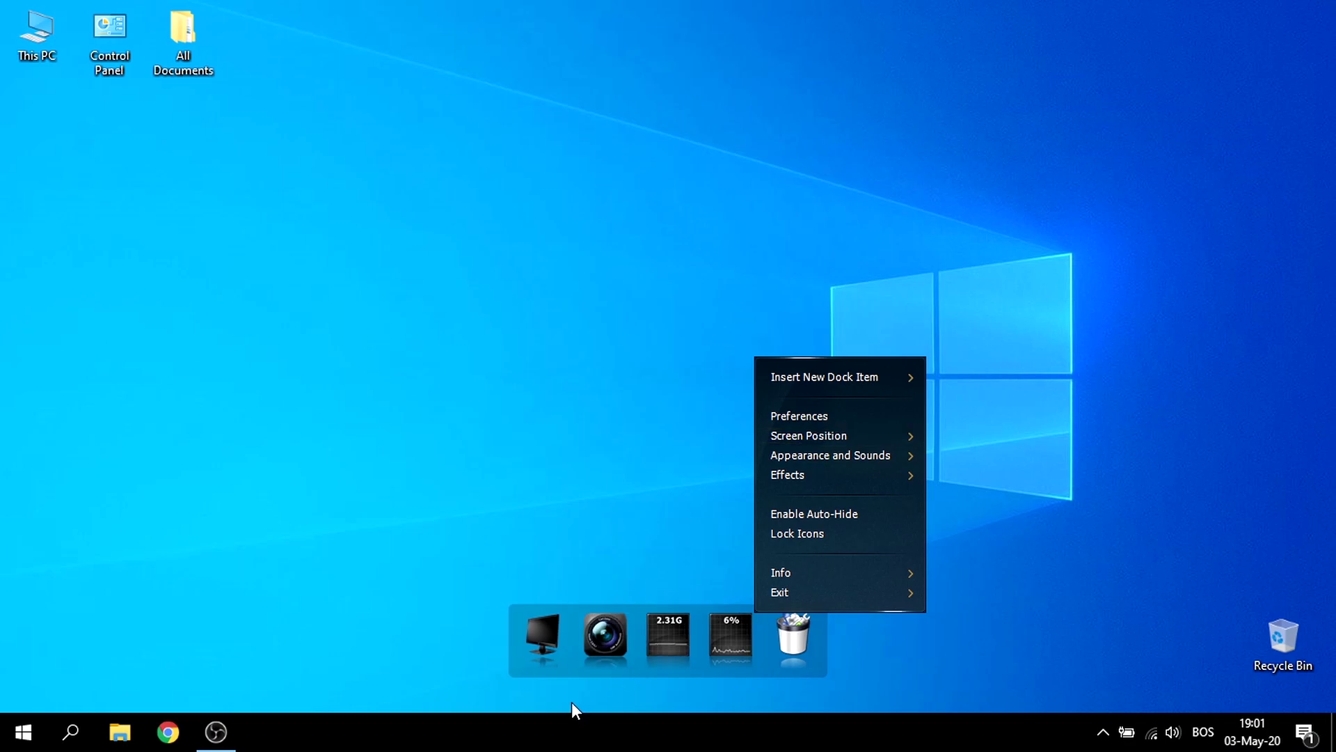
right_click(572, 648)
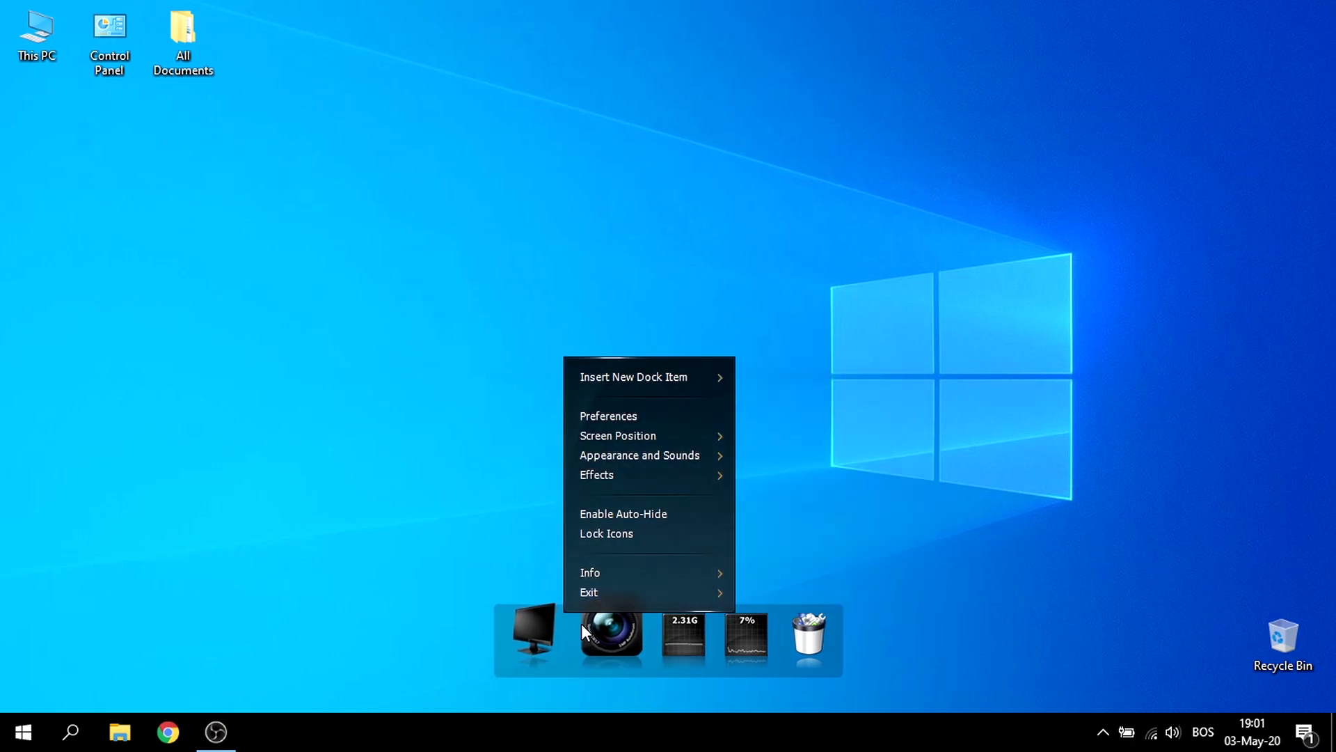
mouse_move(622, 377)
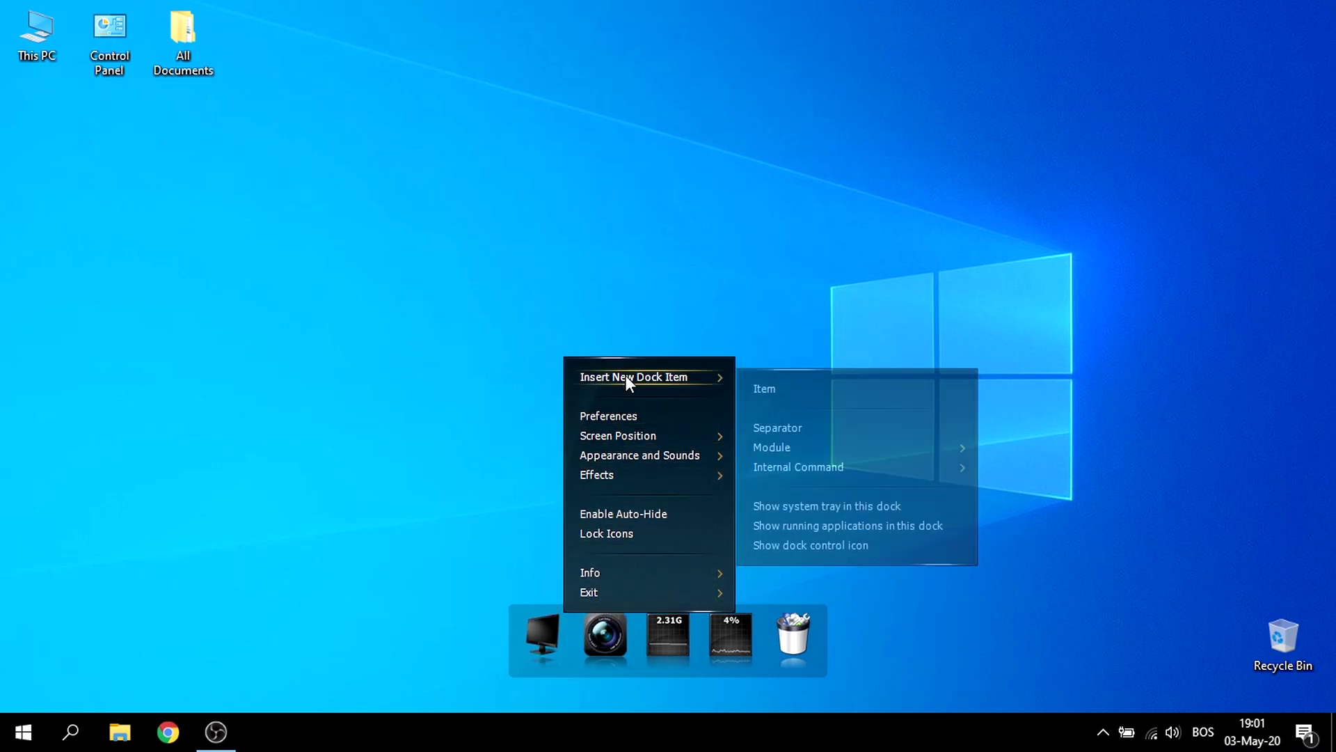
click(757, 382)
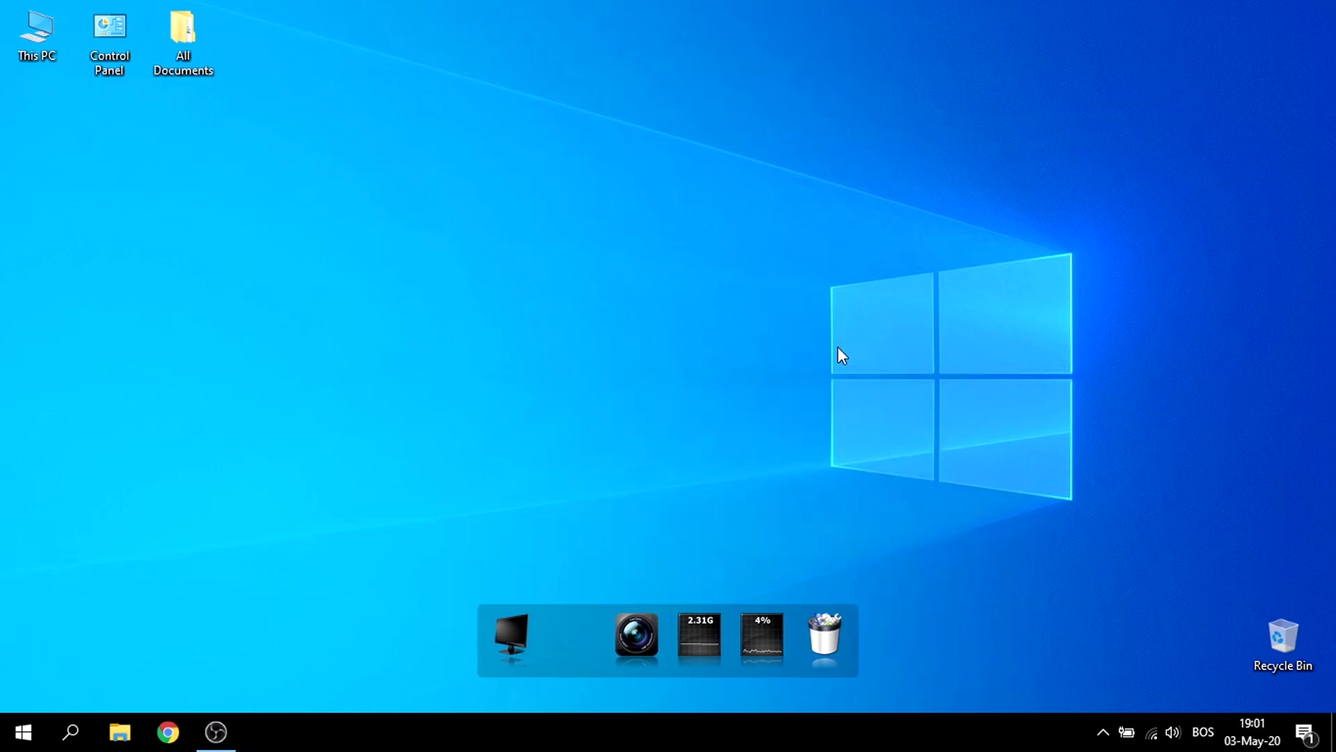
click(1071, 219)
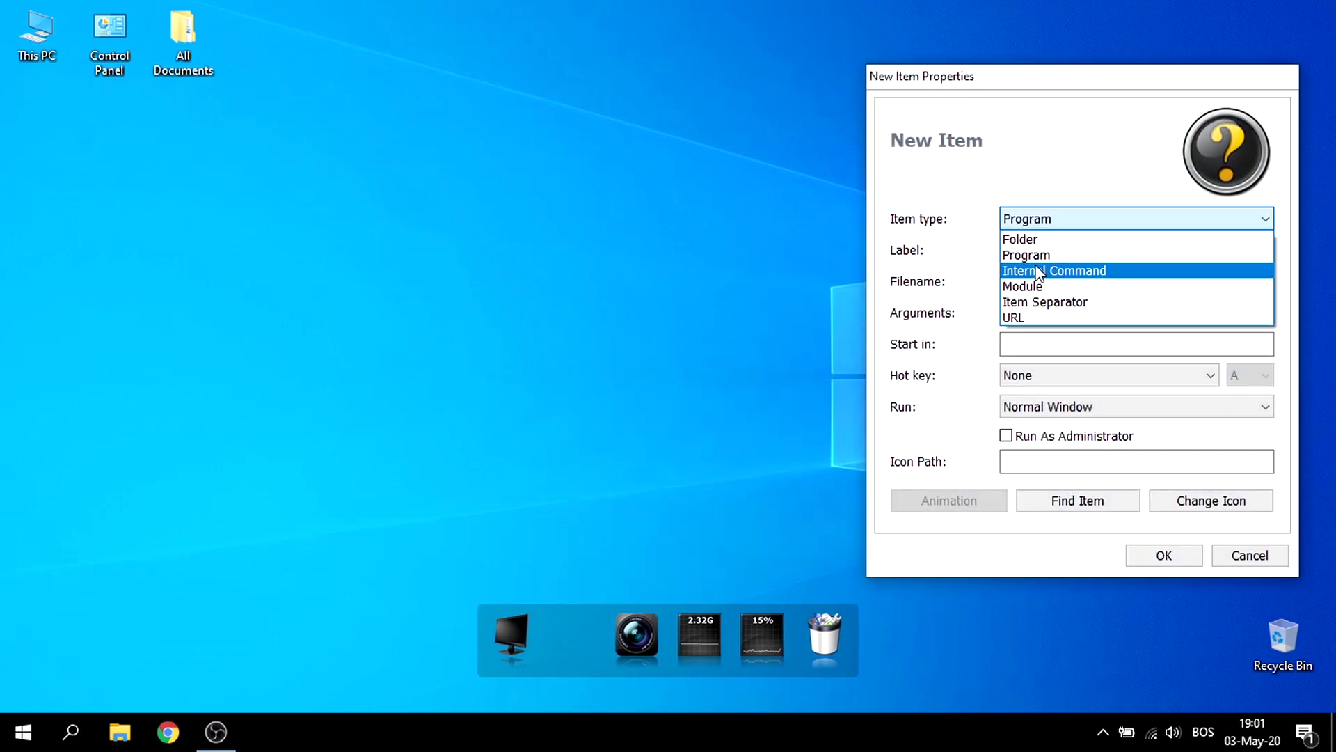
click(1038, 238)
click(1023, 289)
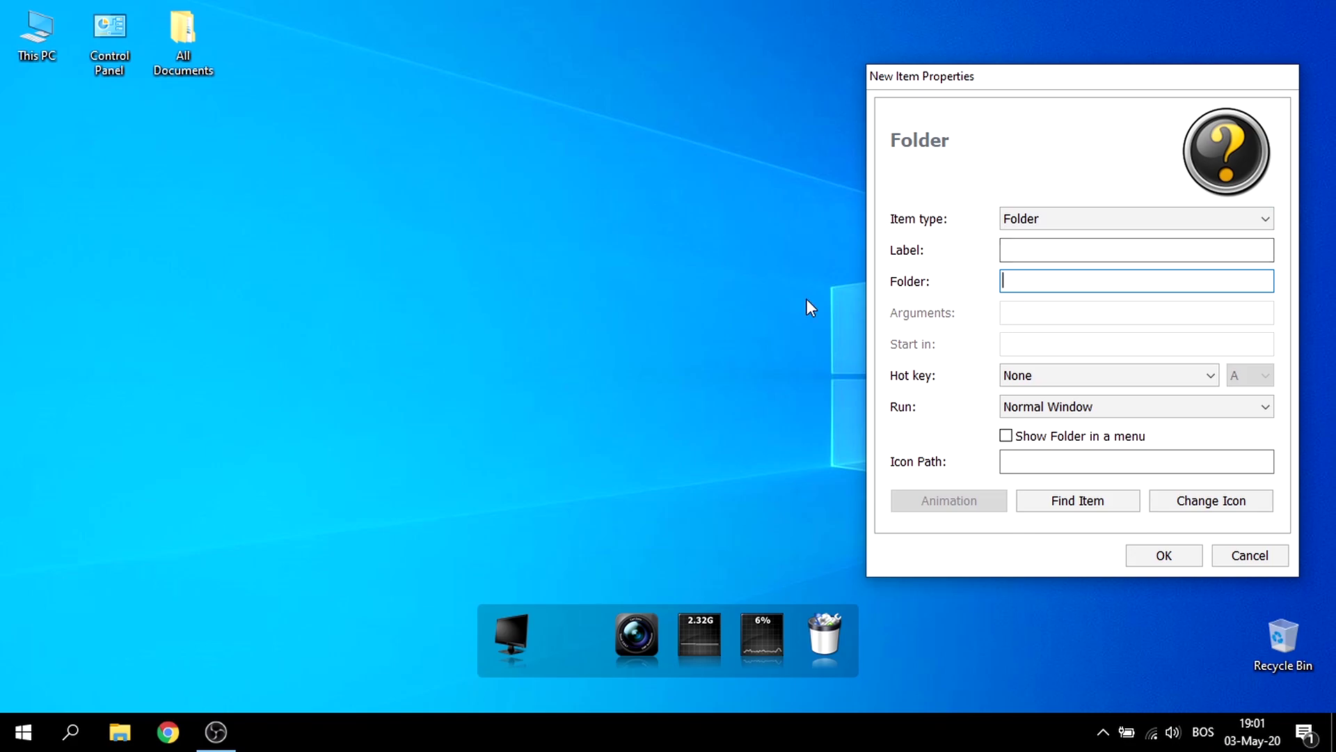
Step: Copy the path of the desktop's All Documents folder into the new item's folder path
double_click(186, 37)
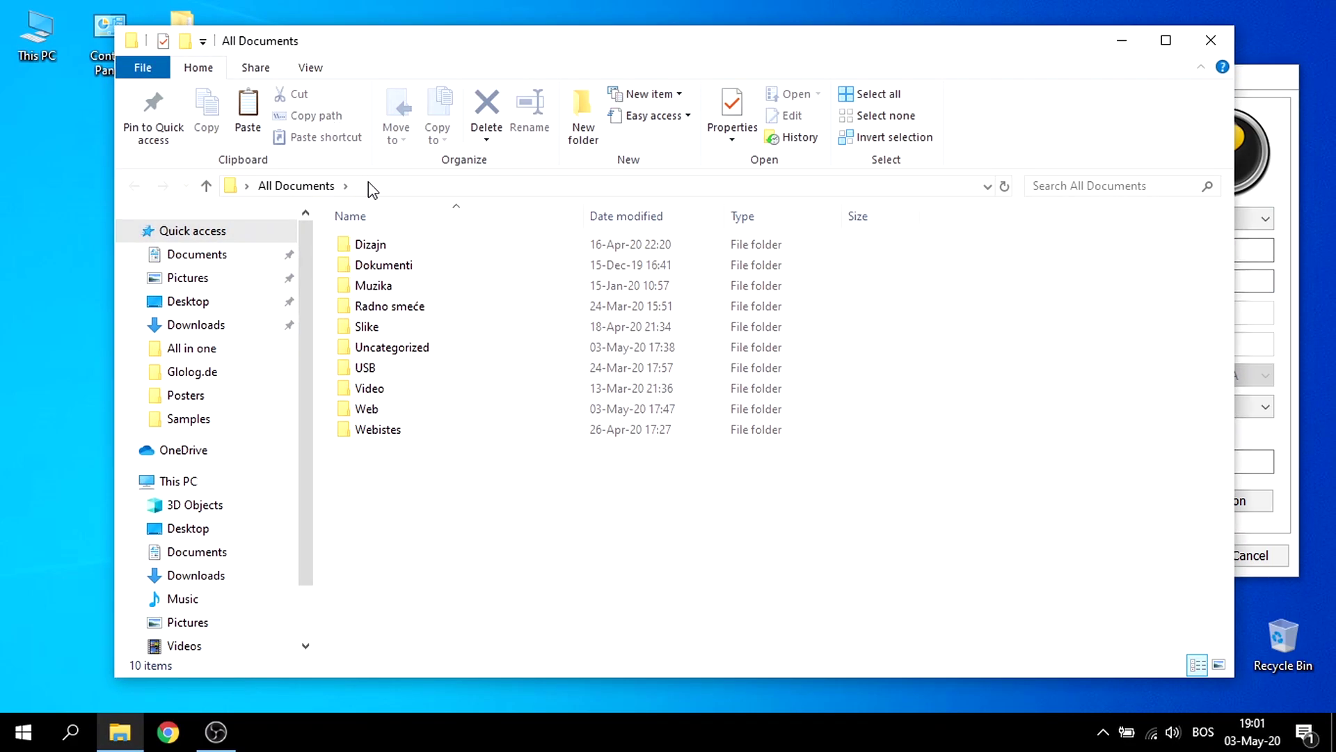
click(391, 186)
key(ctrl+c)
click(1211, 39)
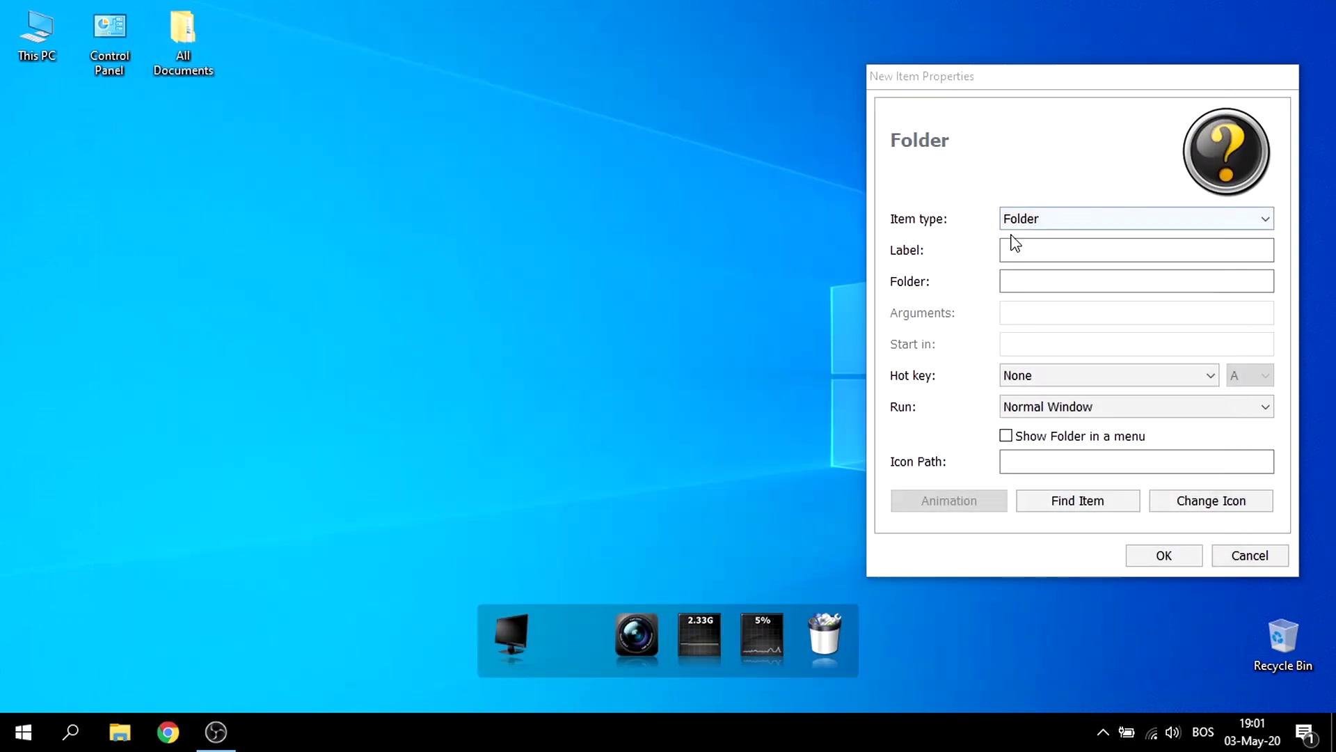
click(1016, 278)
key(ctrl+v)
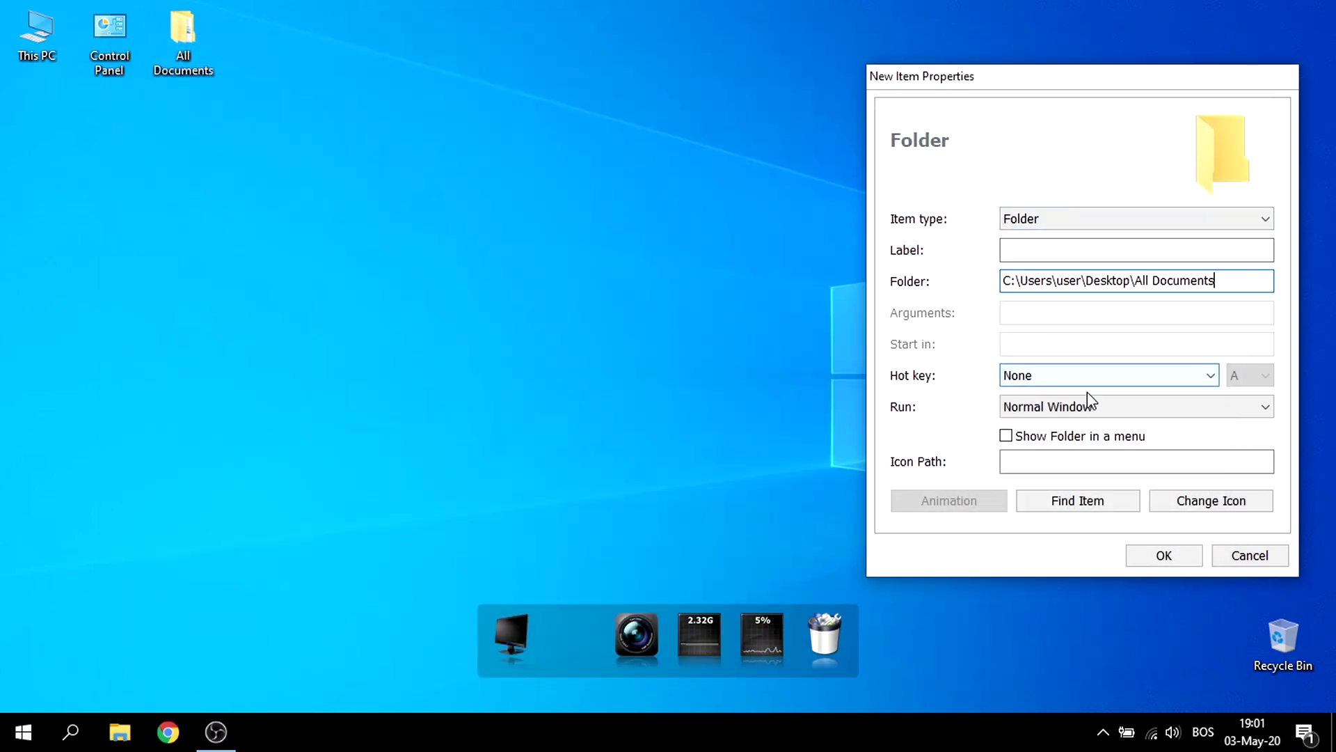
Step: Change the folder item's icon to splosh-3-icon.png from the Samples folder
click(1177, 501)
click(1037, 371)
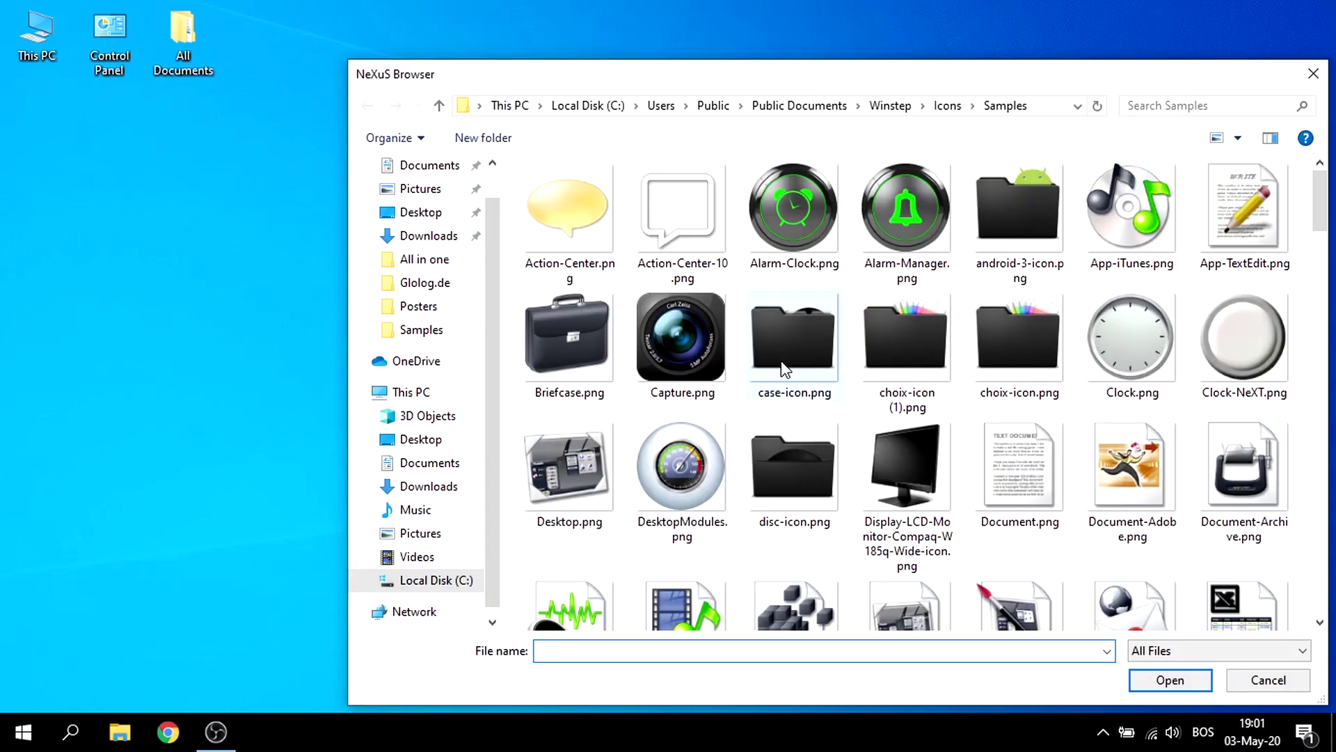
click(784, 445)
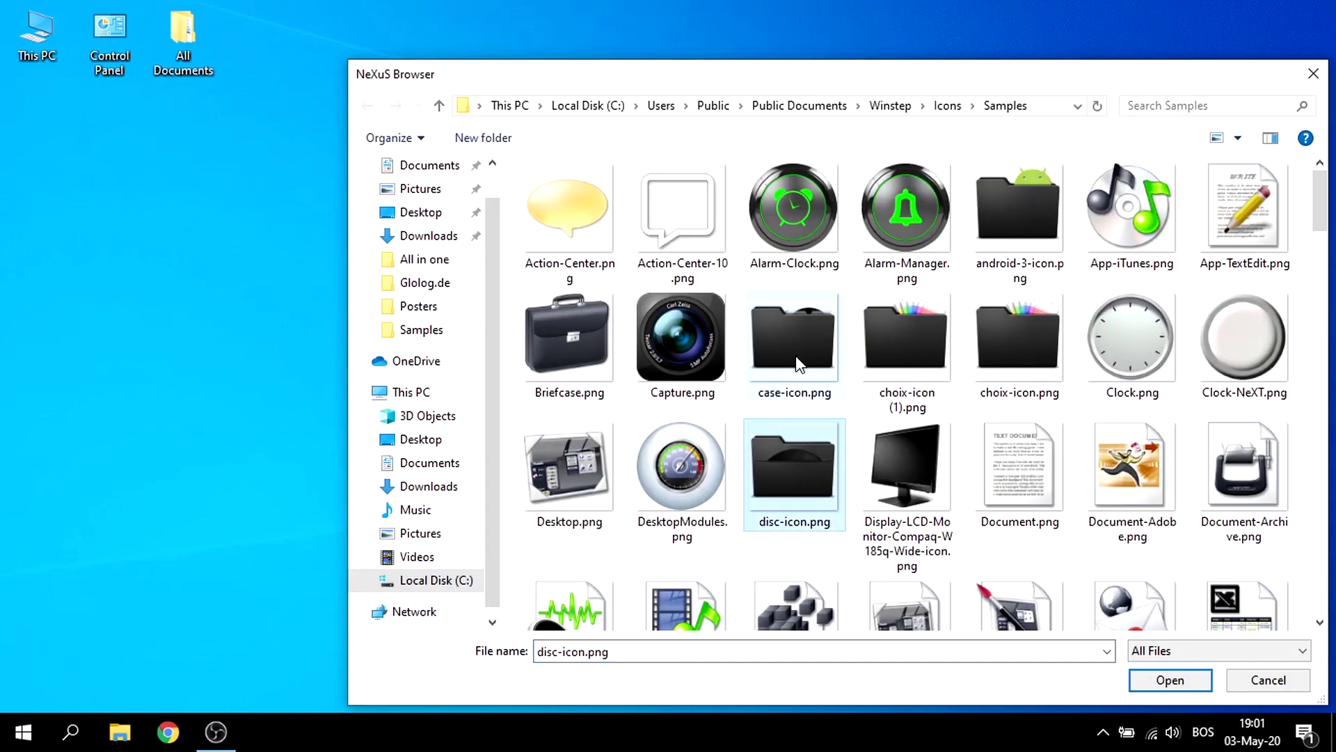
scroll(800, 365, down, 3)
scroll(825, 362, down, 15)
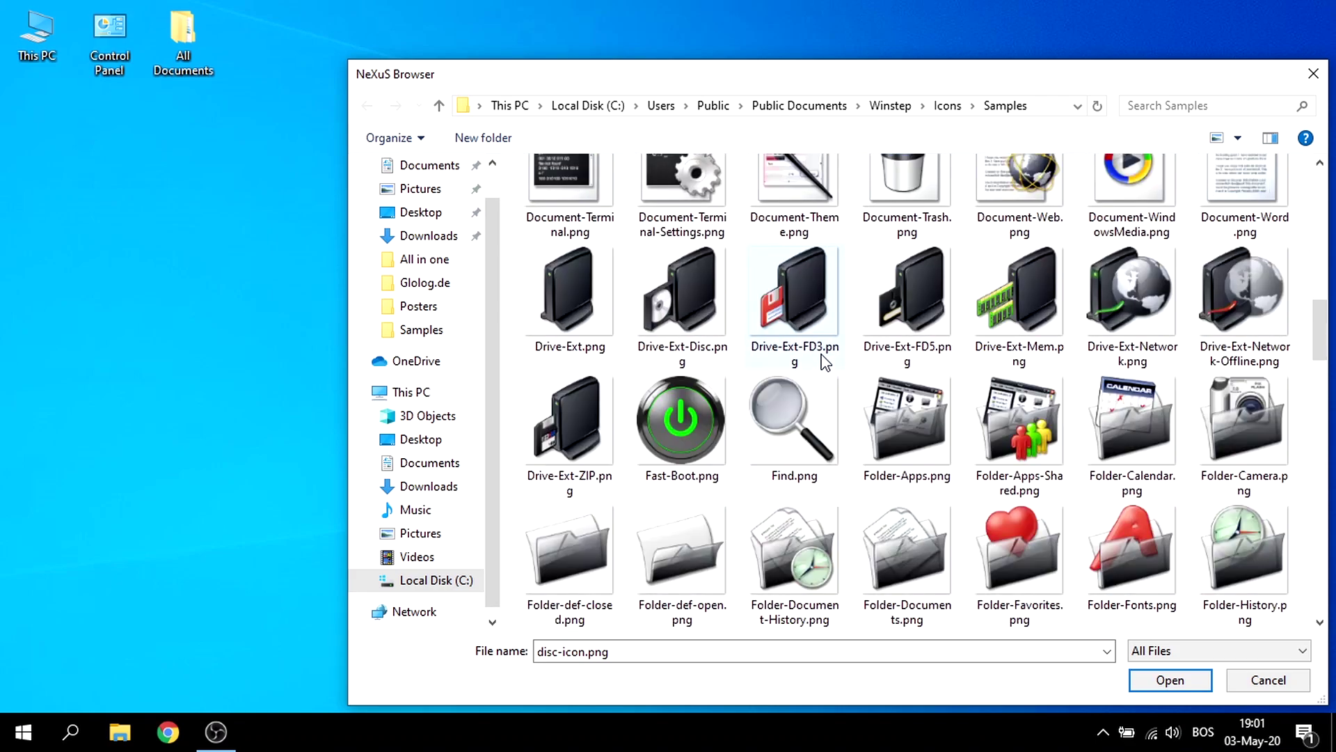
scroll(826, 362, up, 2)
scroll(824, 362, down, 20)
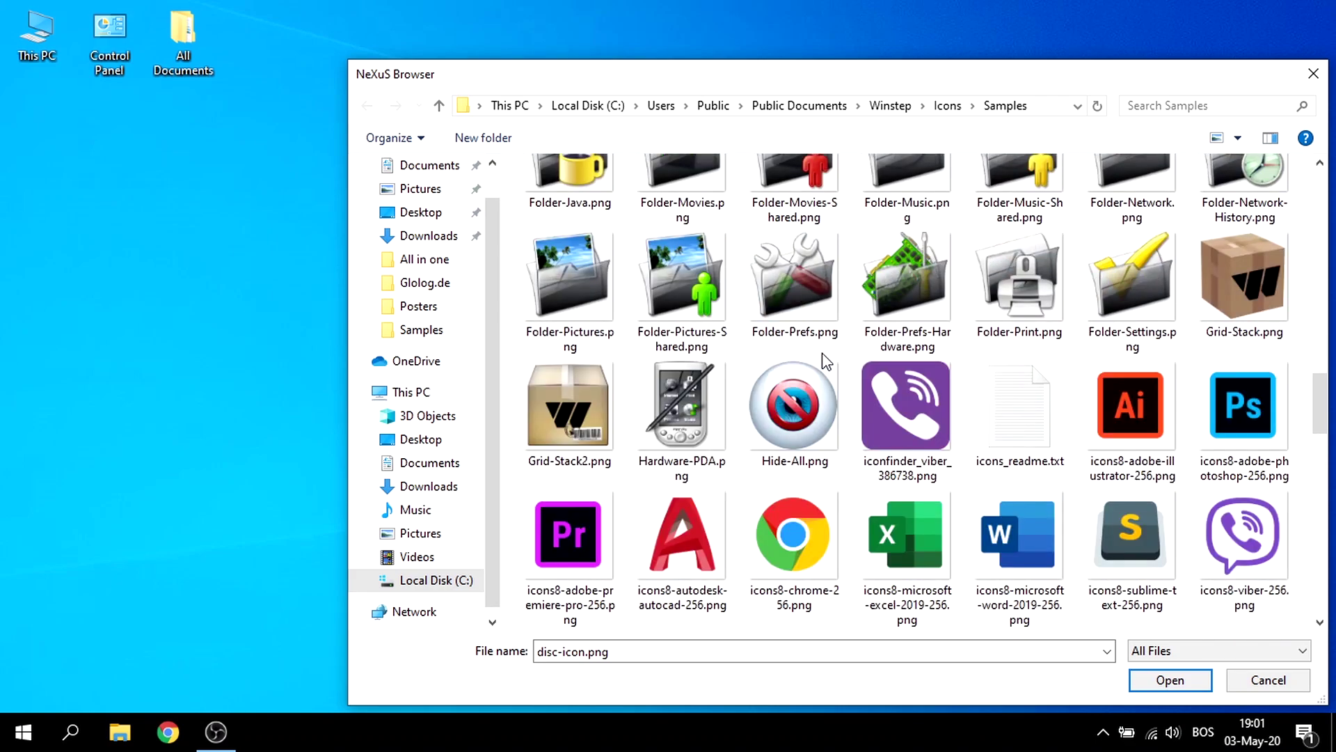
scroll(821, 352, down, 4)
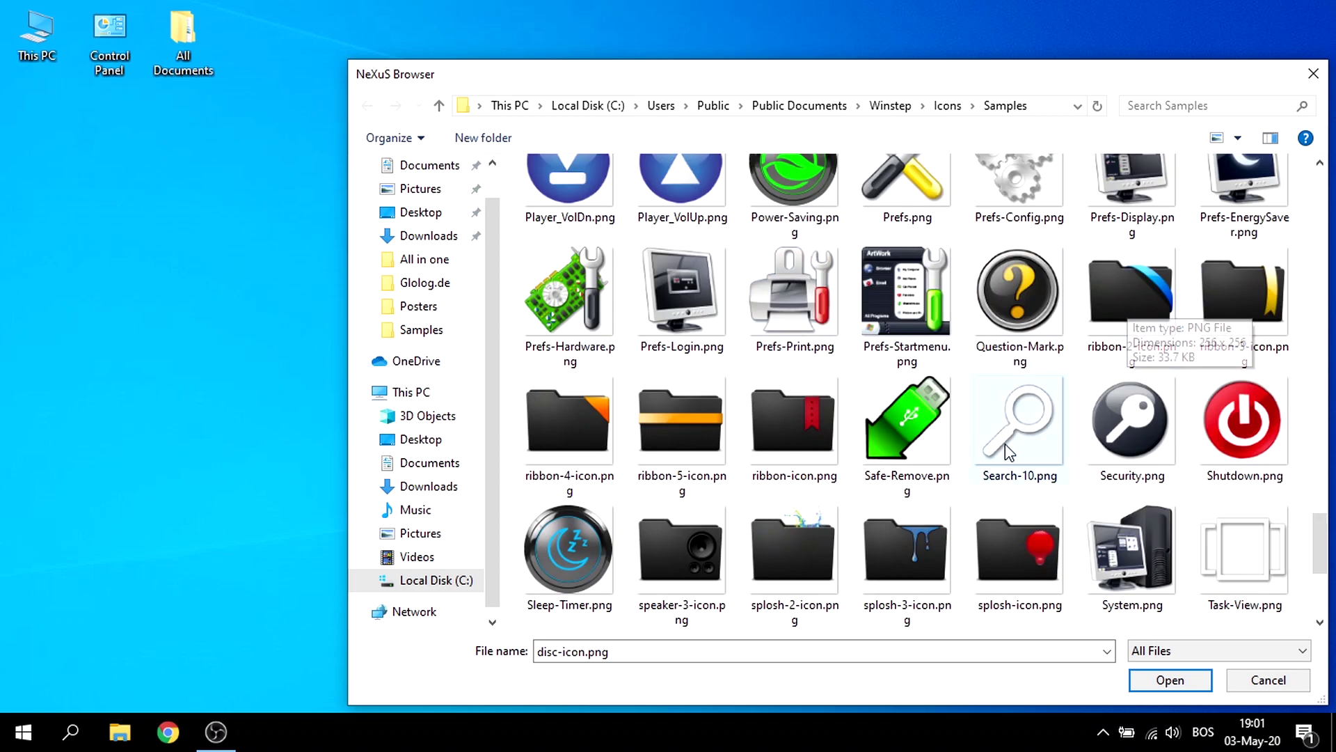
click(895, 541)
click(1169, 680)
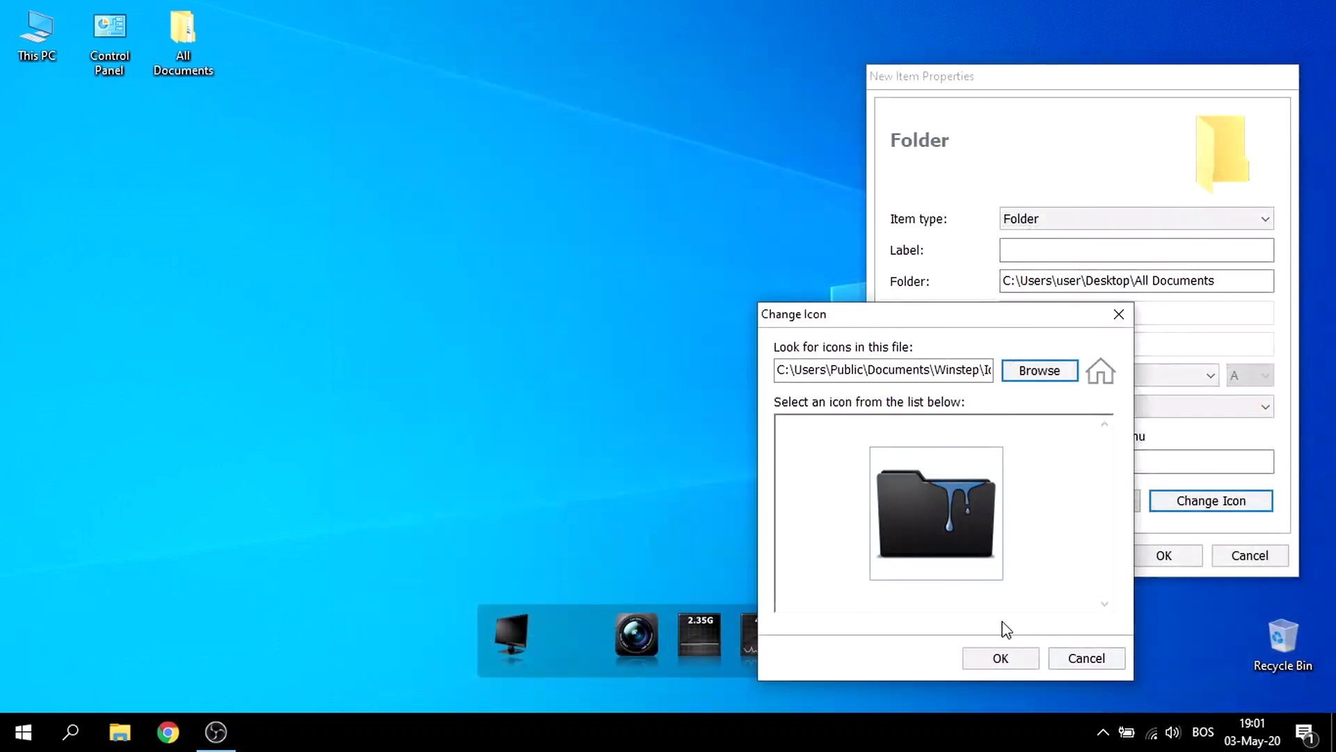
click(994, 655)
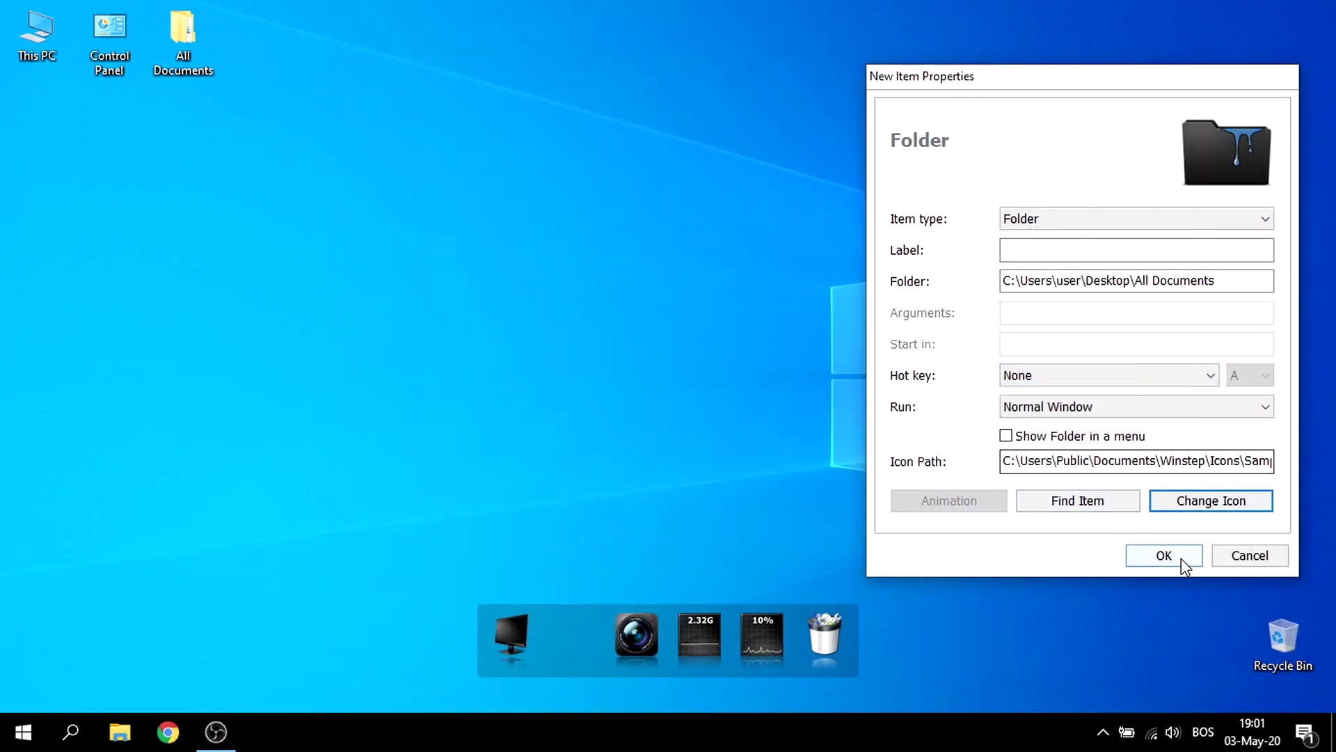
Step: Accept the new folder item and test it by opening All Documents from the dock and closing the window
click(1152, 558)
click(578, 632)
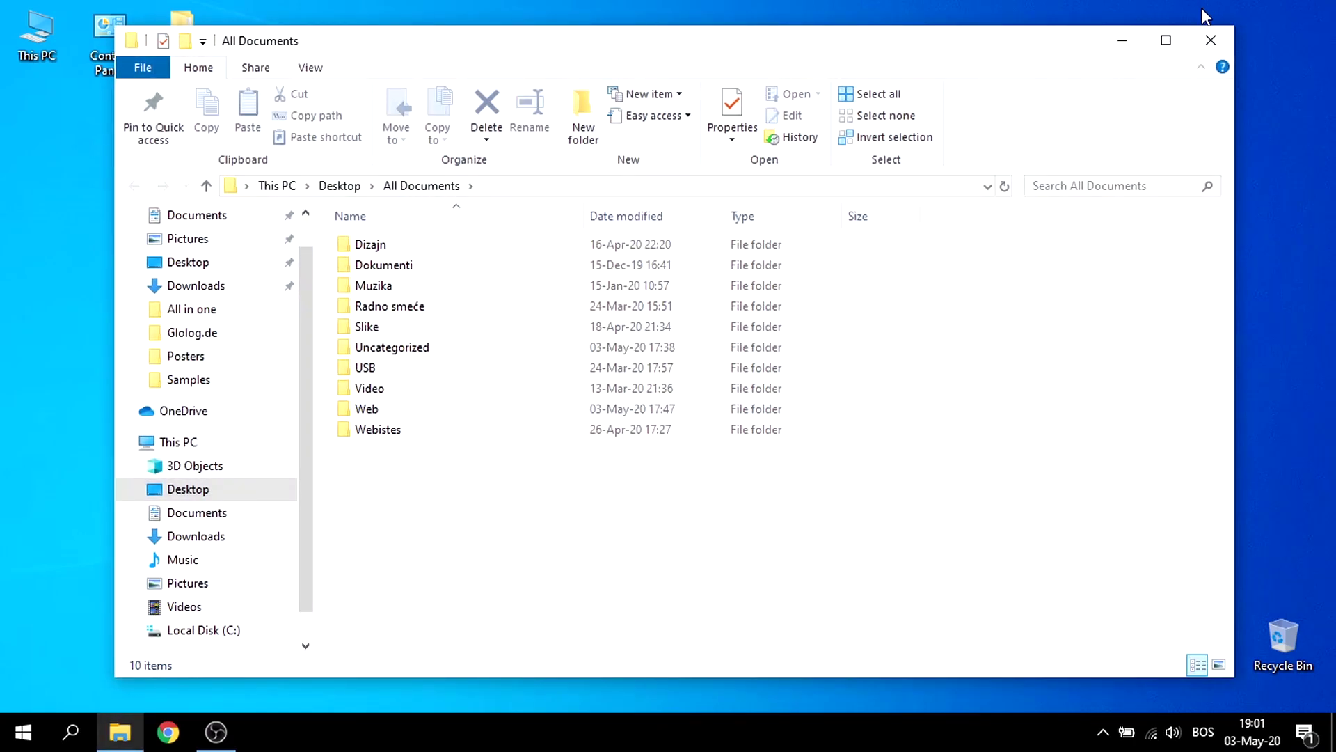
click(1215, 38)
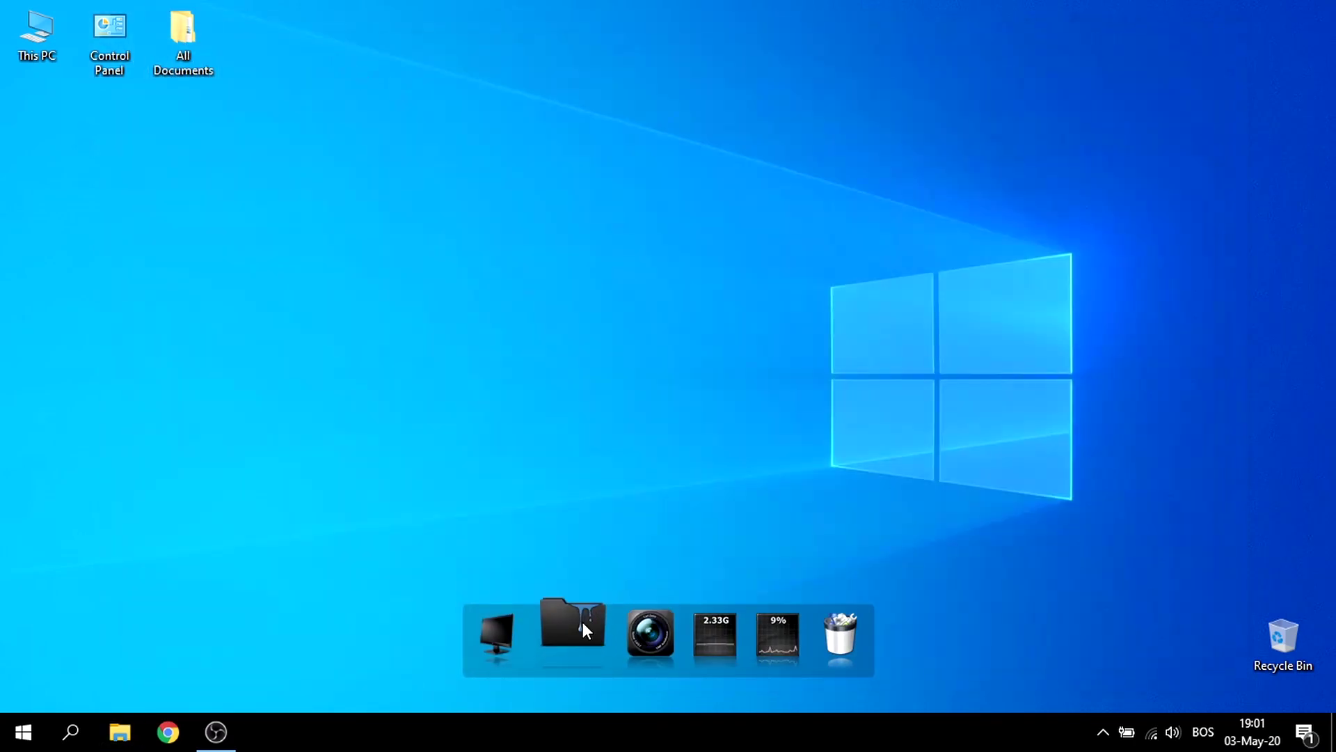
Step: Set the All Documents dock item to show its folder in a menu, accept it, and test the menu from the dock
right_click(565, 629)
click(604, 464)
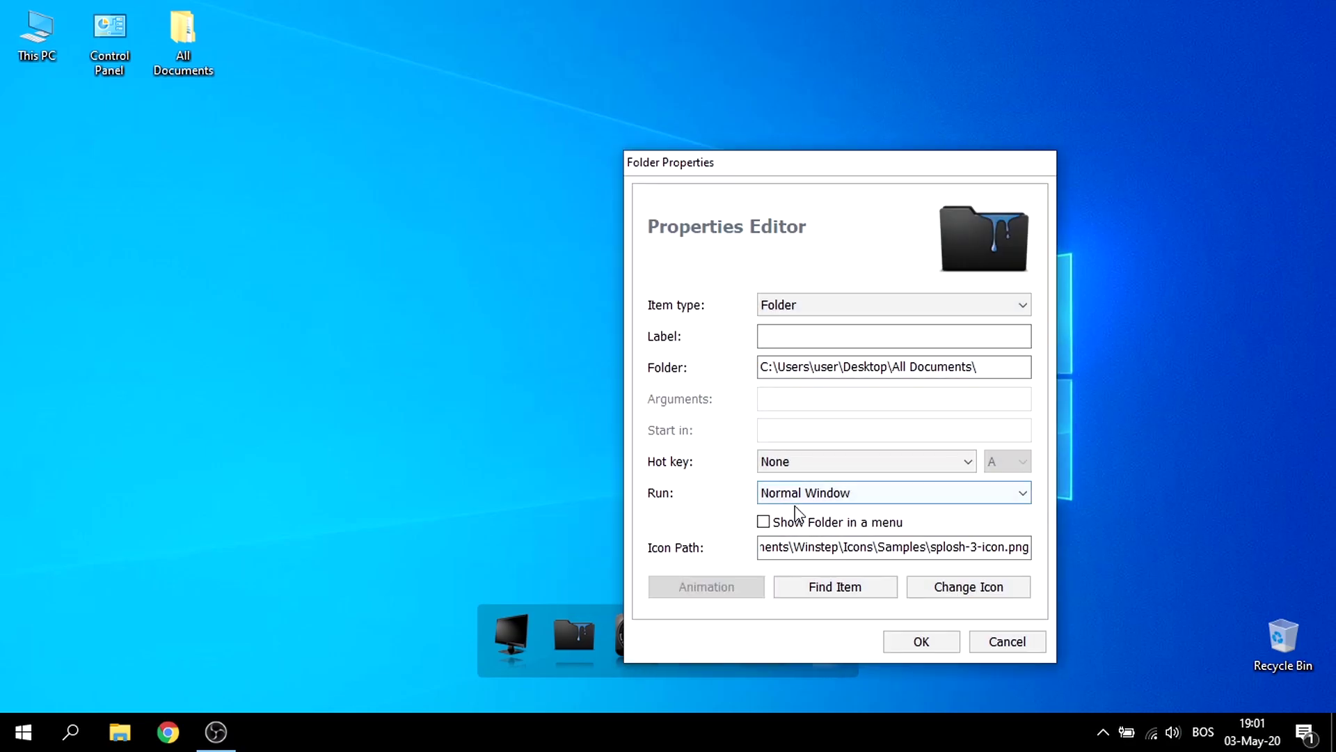
click(764, 522)
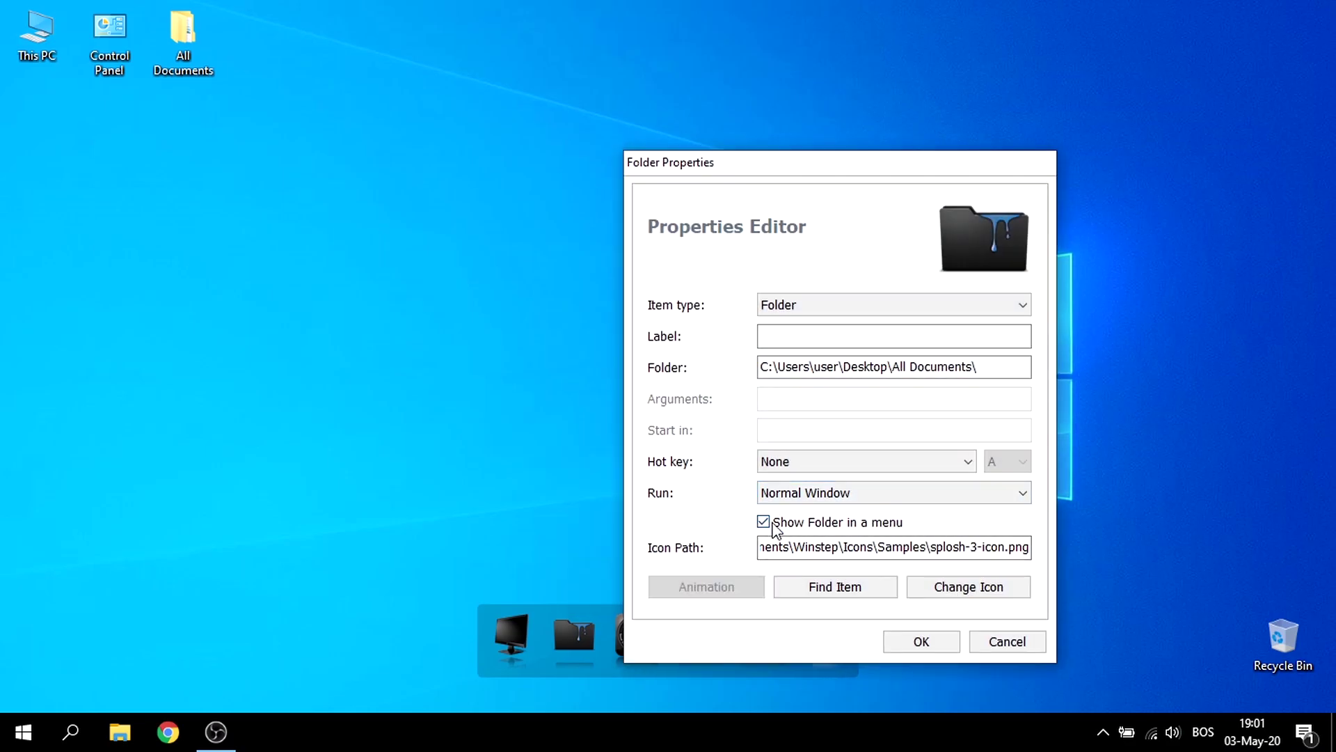
click(921, 641)
click(574, 634)
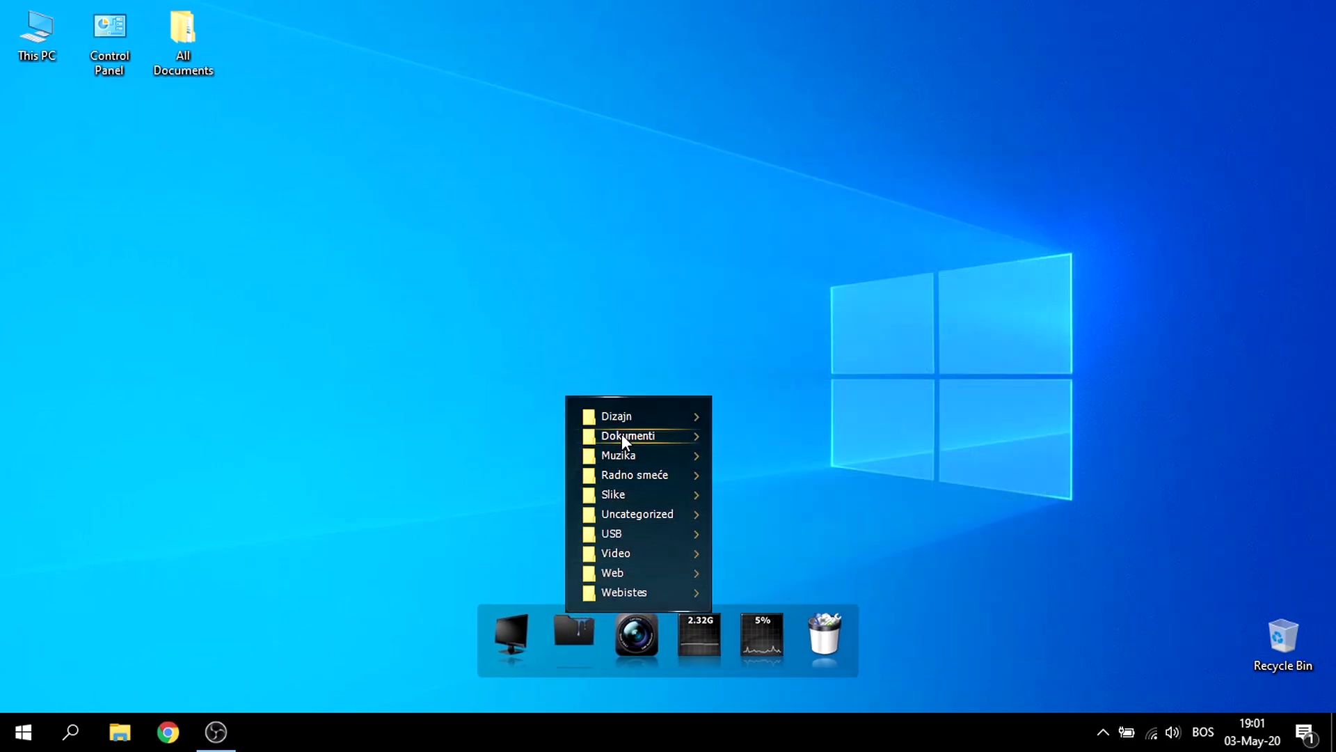
mouse_move(629, 417)
click(676, 362)
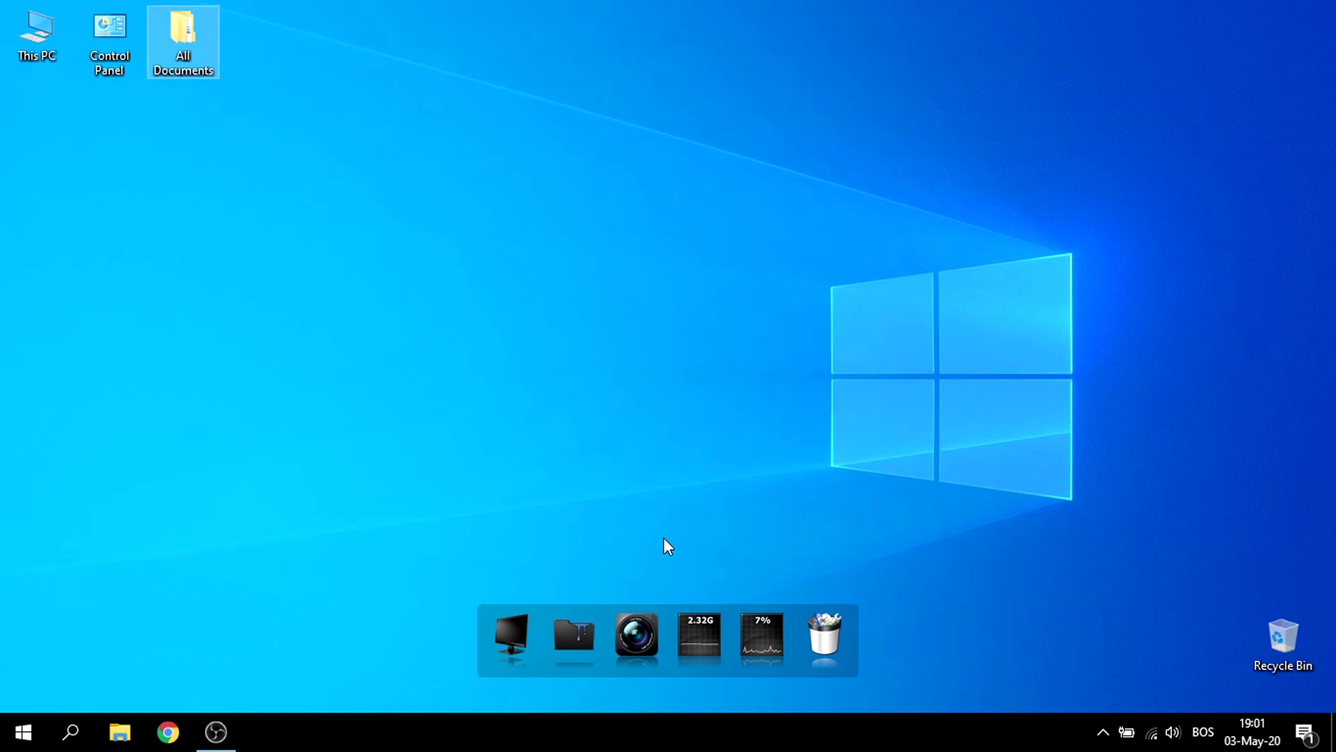
Step: Insert a new dock item between the All Documents folder and camera items and set its type to Folder
right_click(599, 640)
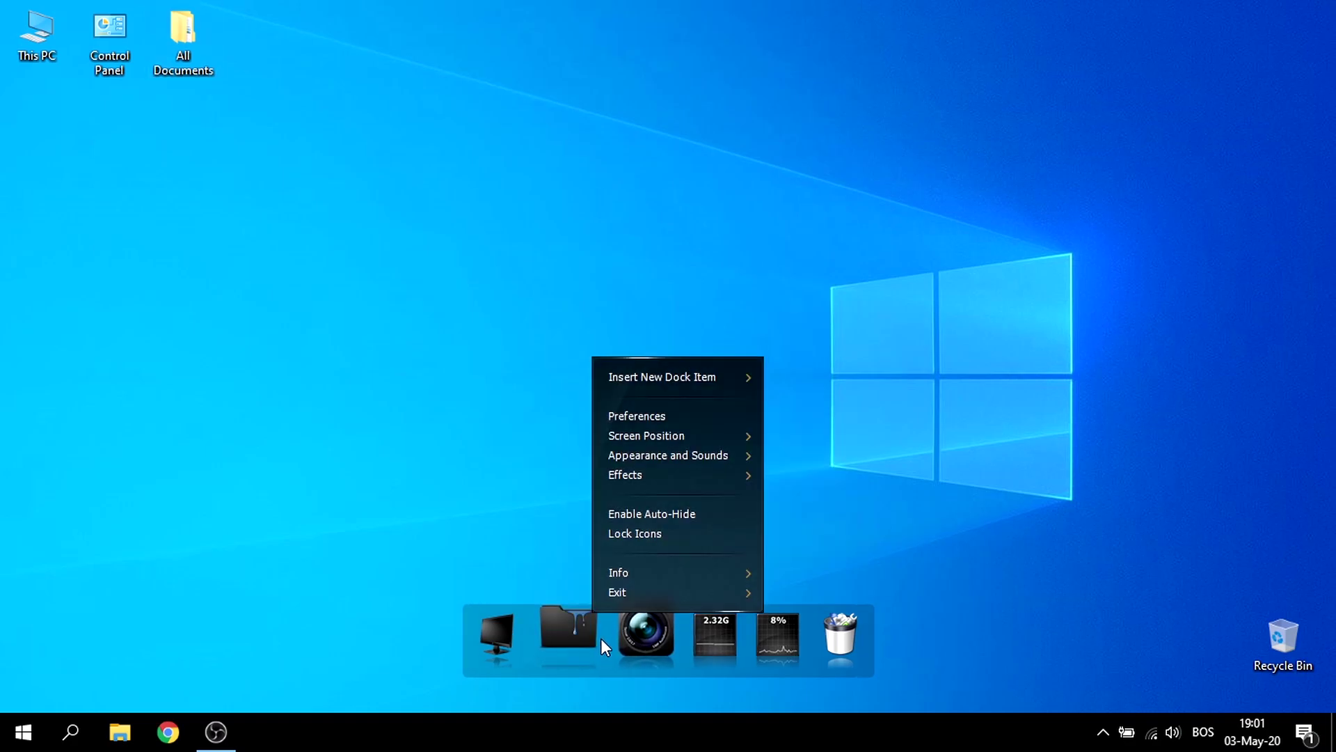
right_click(603, 638)
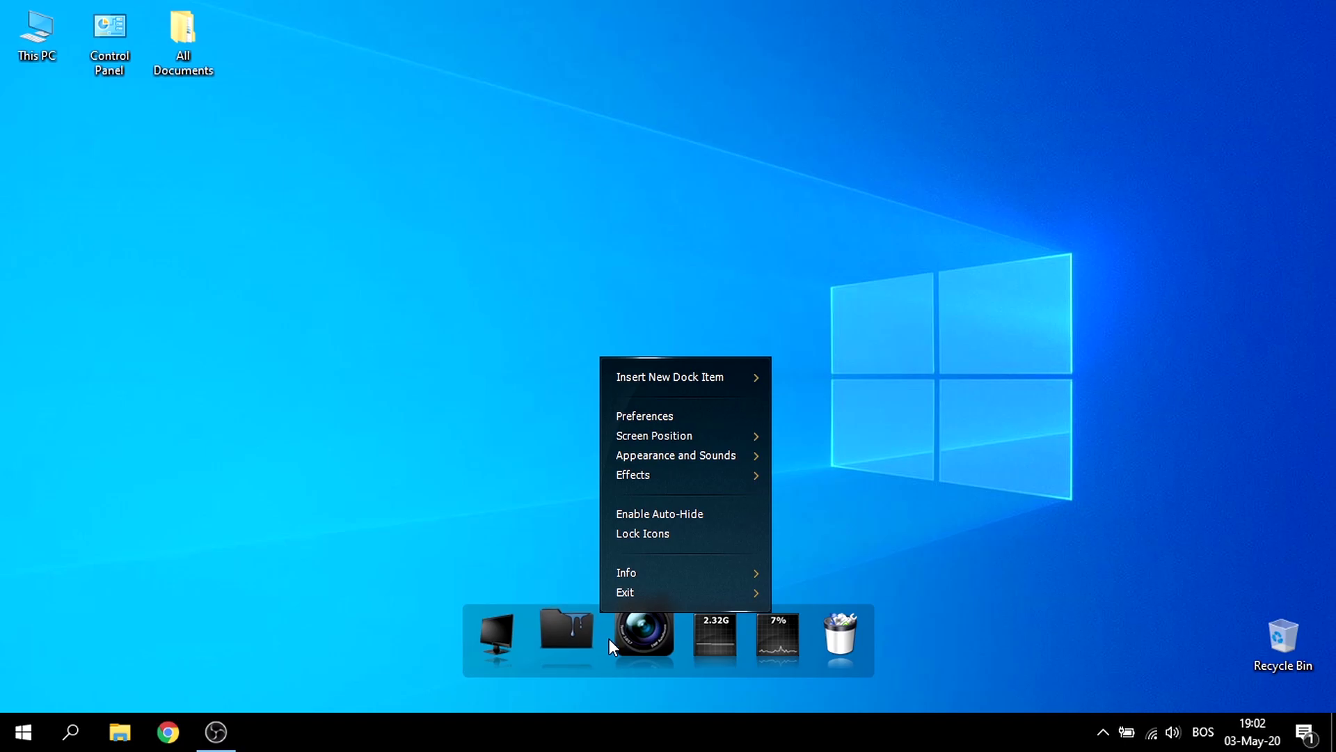
mouse_move(680, 376)
click(812, 387)
click(1050, 287)
click(1041, 303)
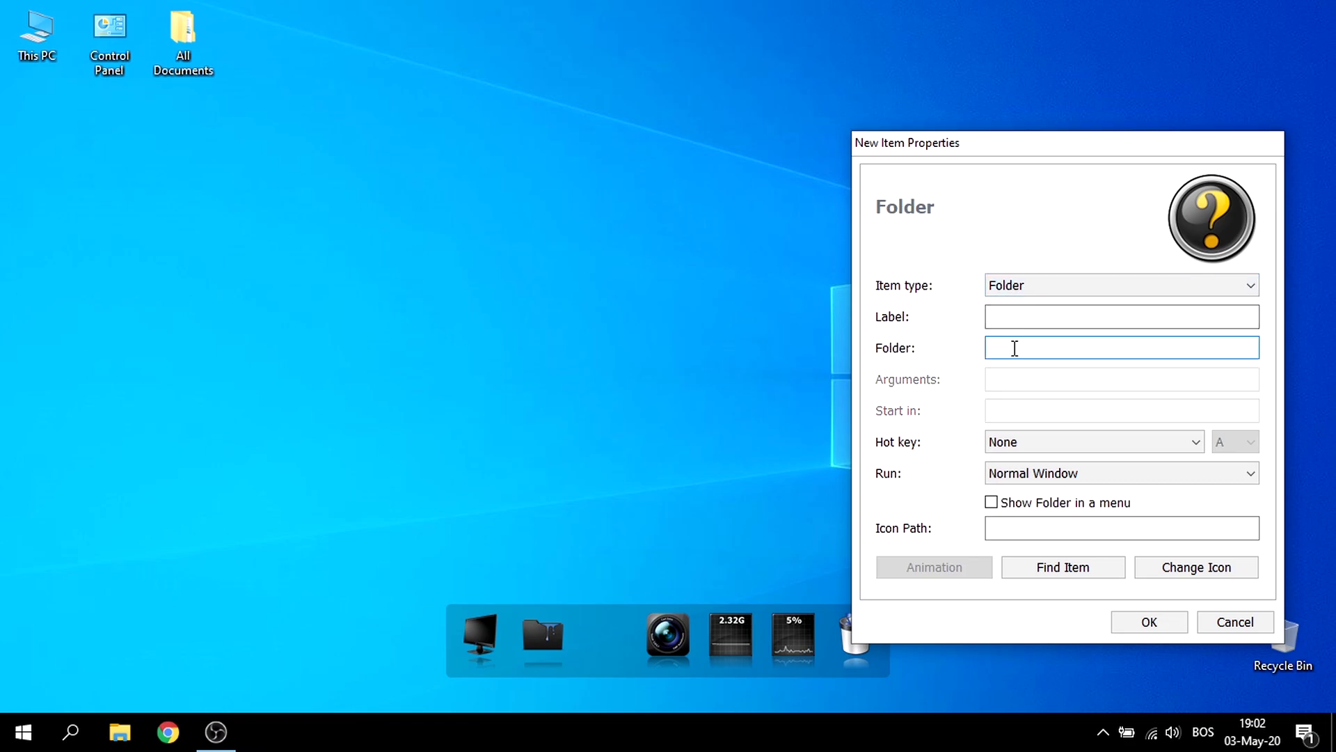
Step: Open This PC and check the Downloads folder's location in its properties
double_click(37, 35)
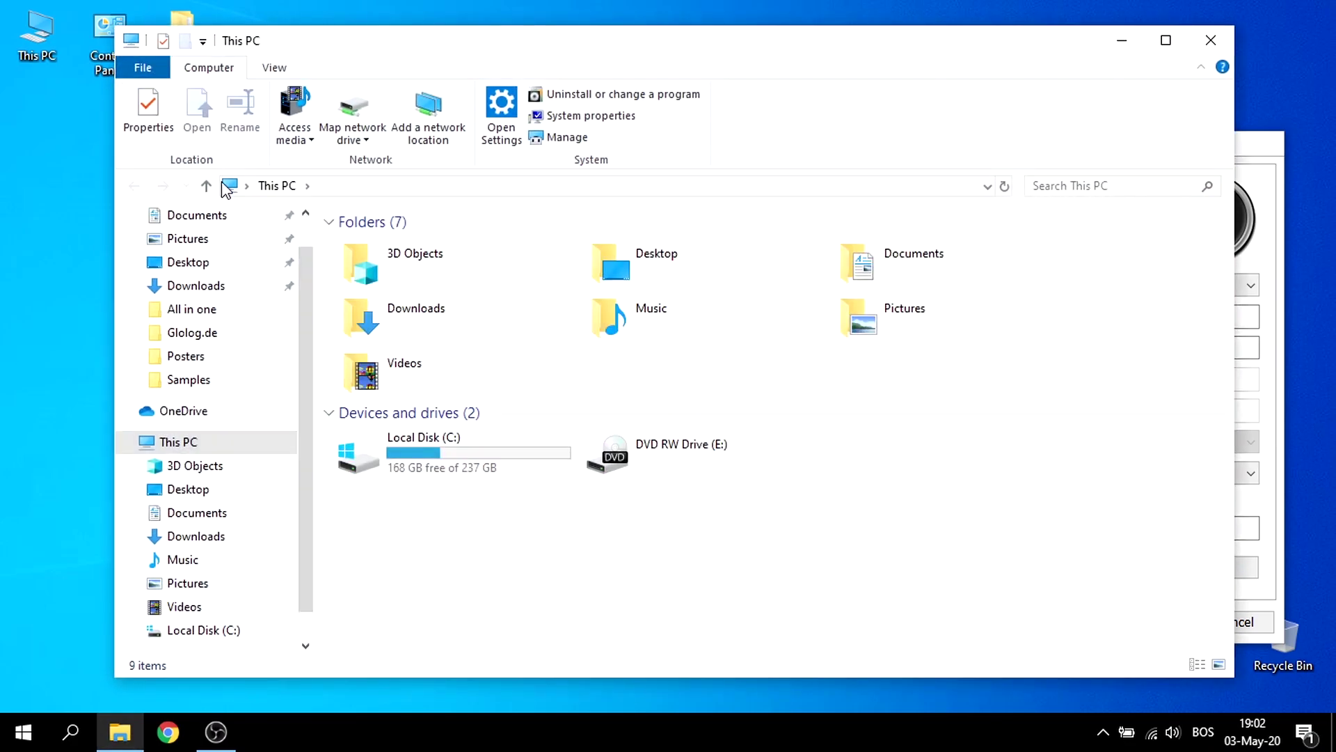
right_click(202, 287)
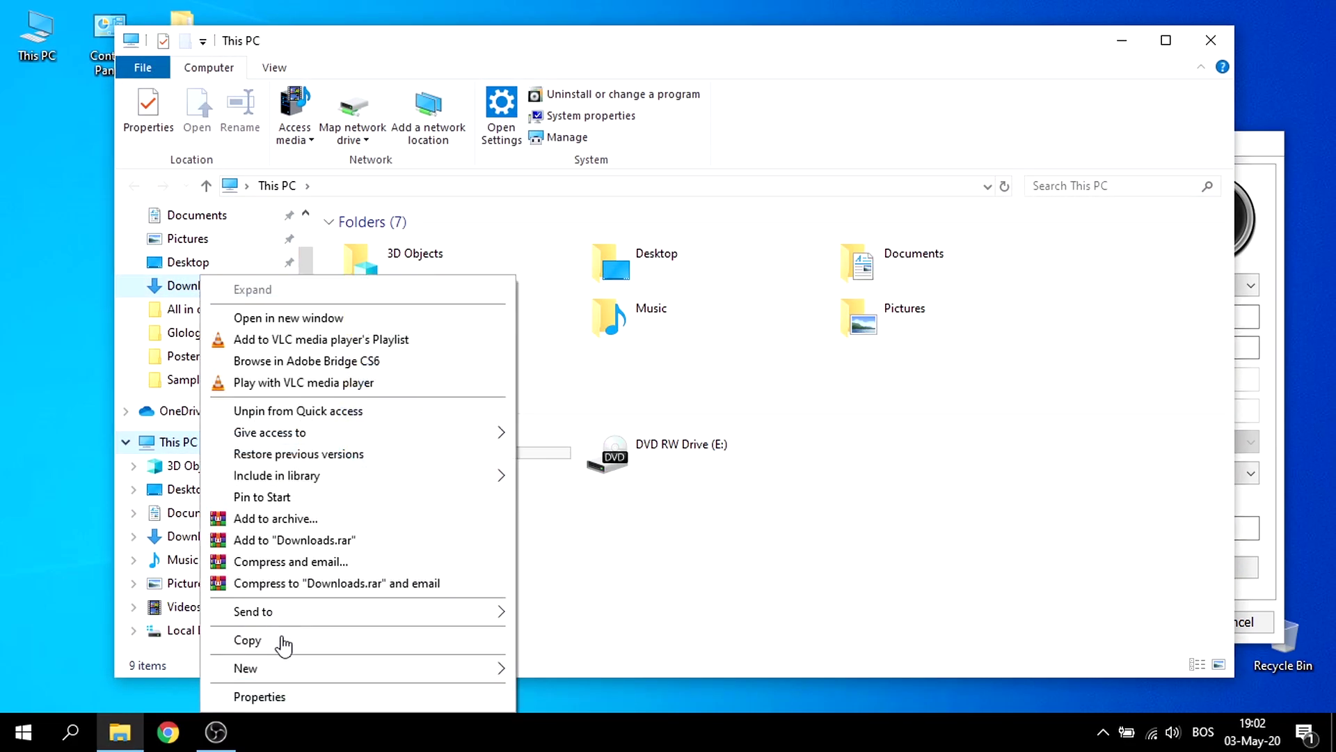
click(304, 698)
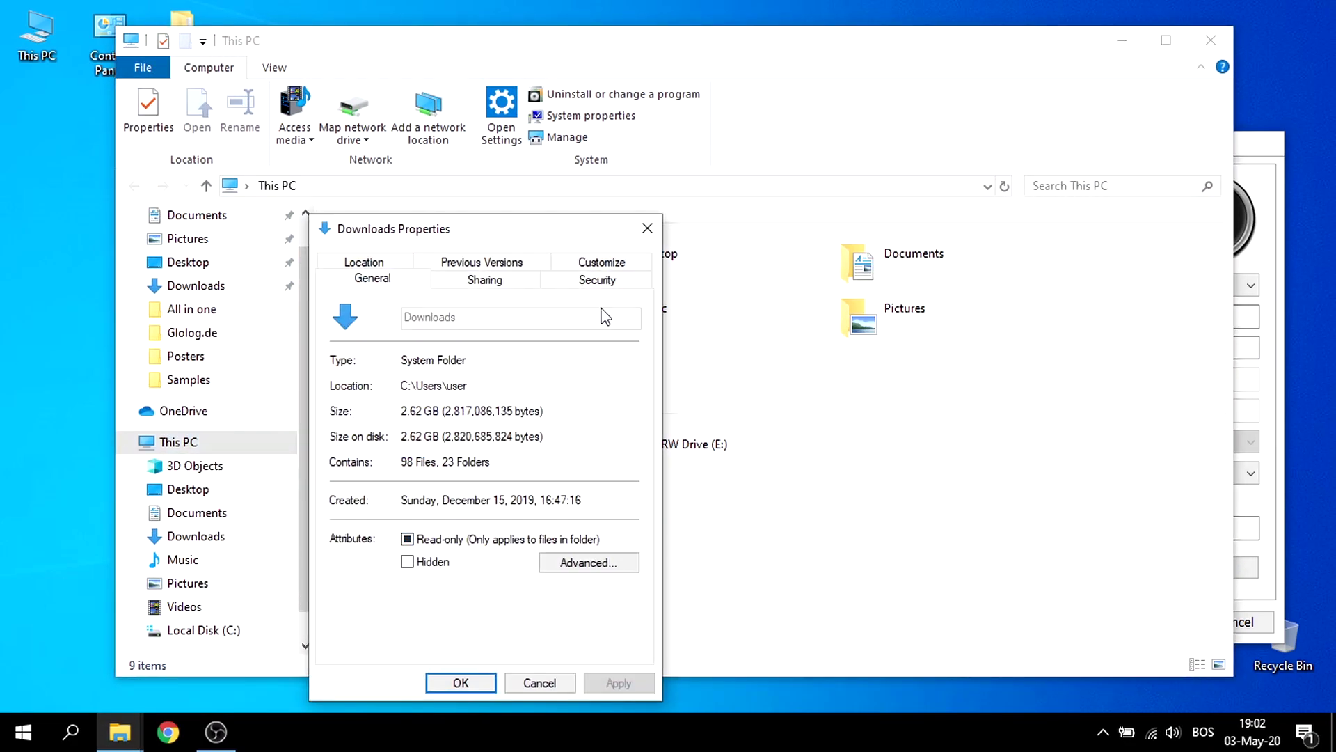
drag(453, 393, 347, 390)
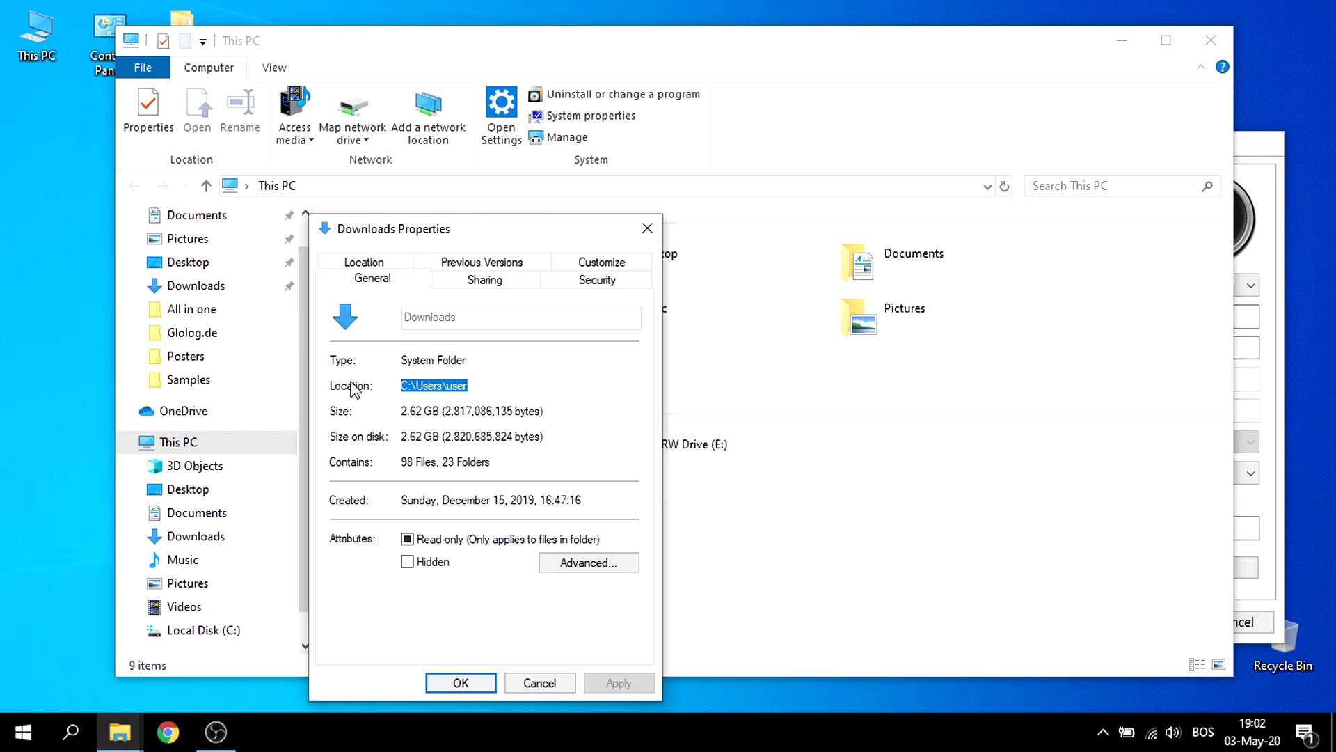
click(540, 687)
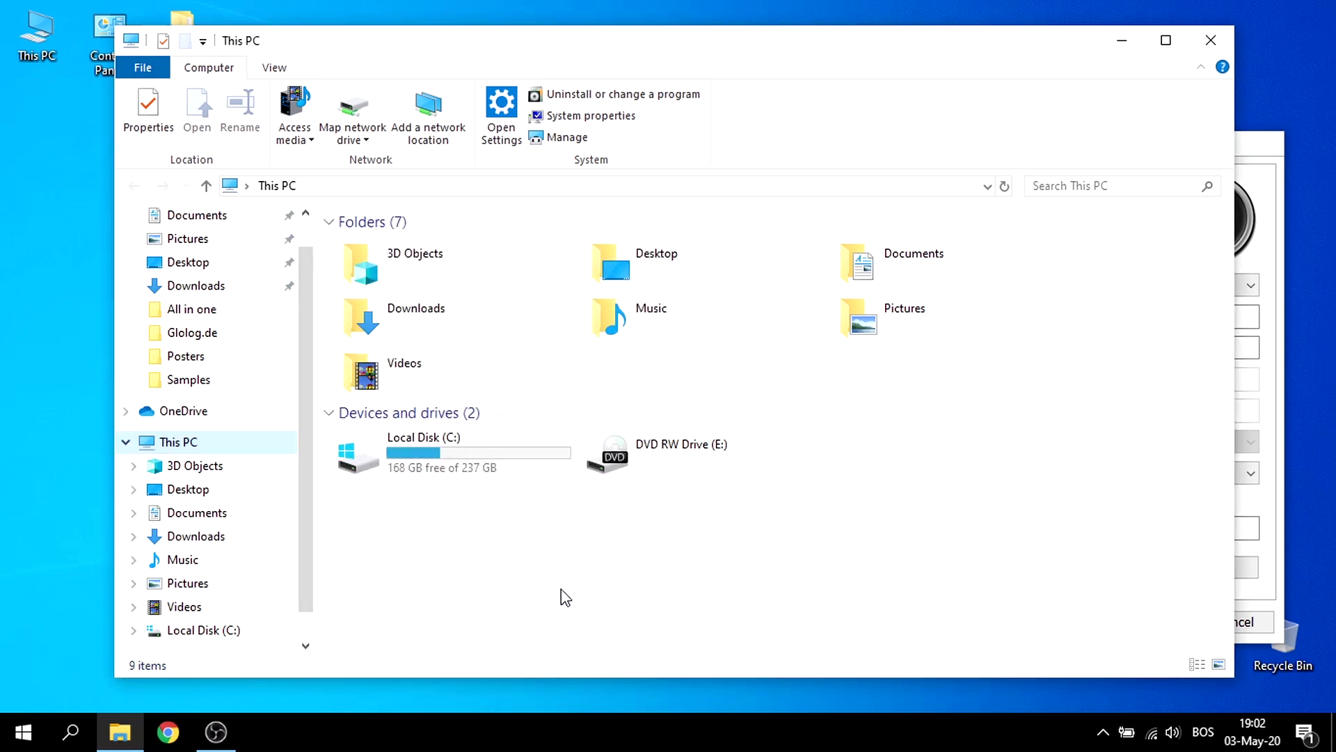
Step: Create a desktop shortcut to the Downloads folder and close the This PC window
right_click(406, 327)
mouse_move(552, 612)
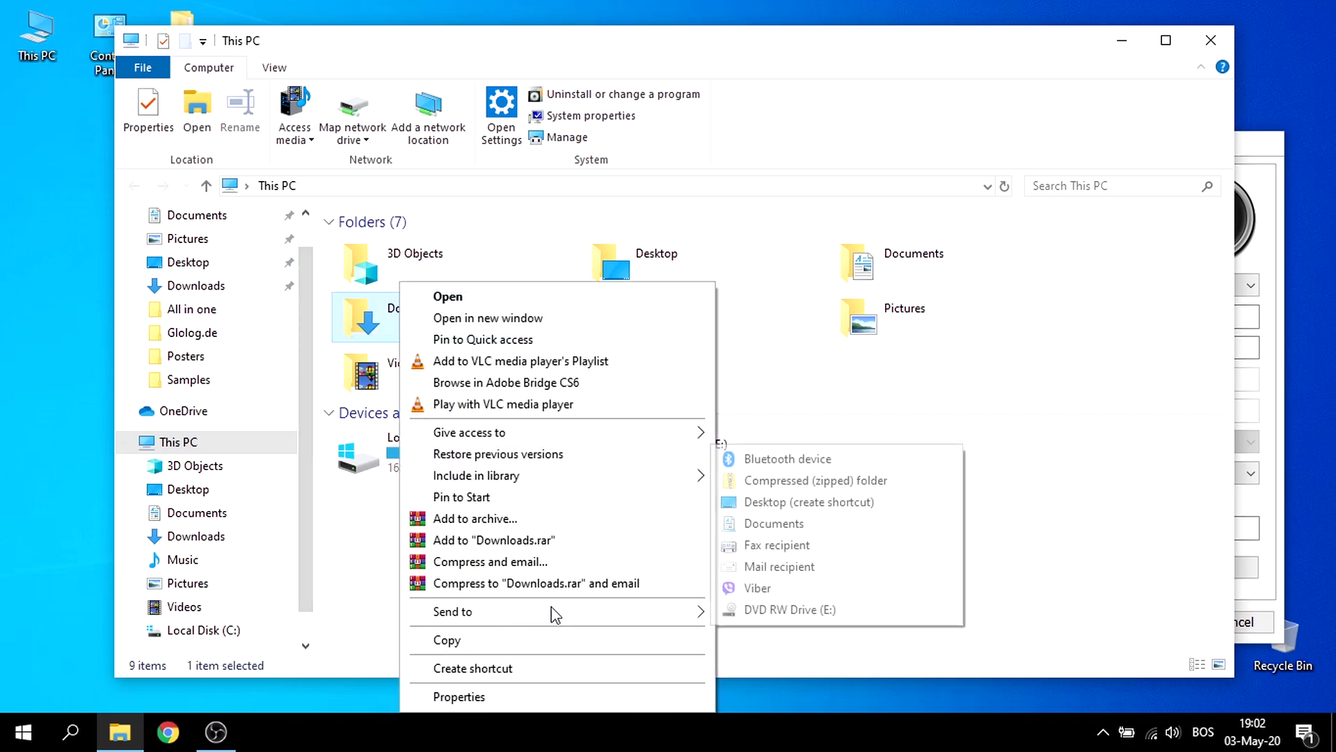
click(768, 503)
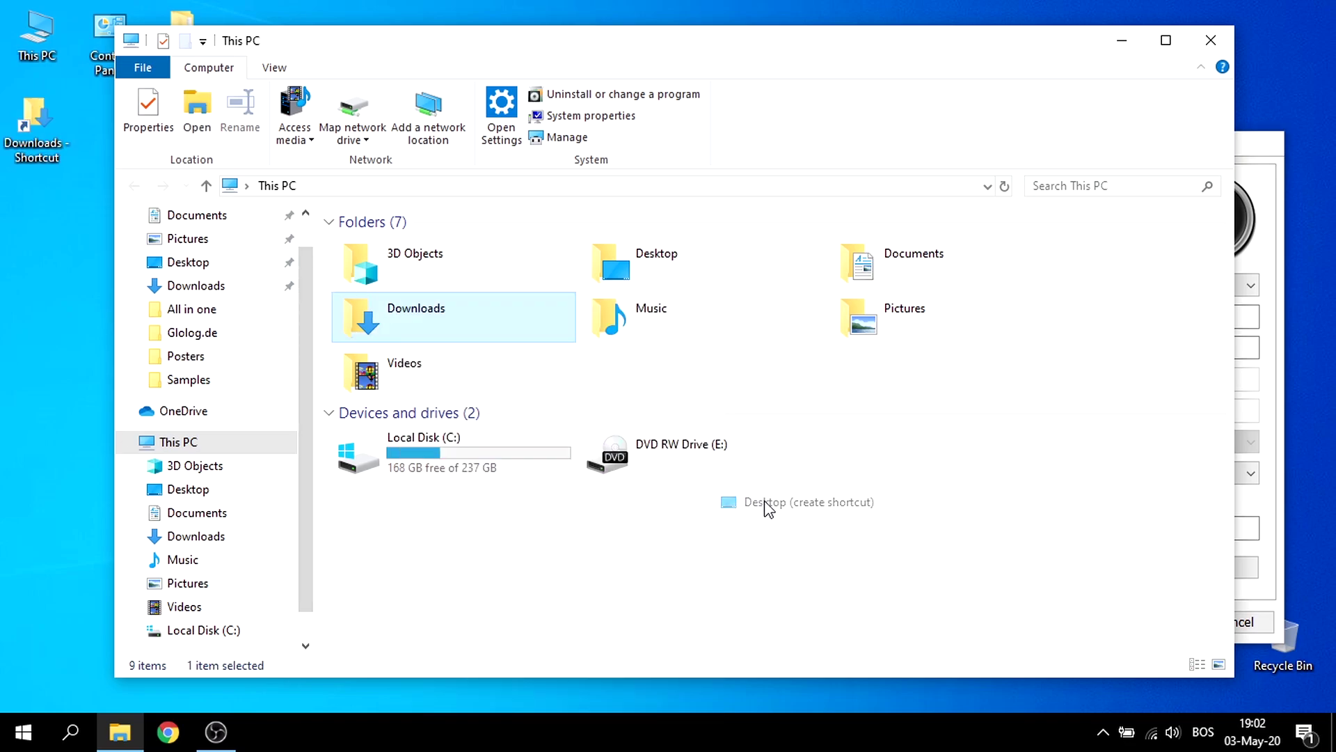
click(1211, 40)
Step: Copy the Downloads shortcut's target, C:\Users\user\Downloads, into the new item's folder path
right_click(24, 118)
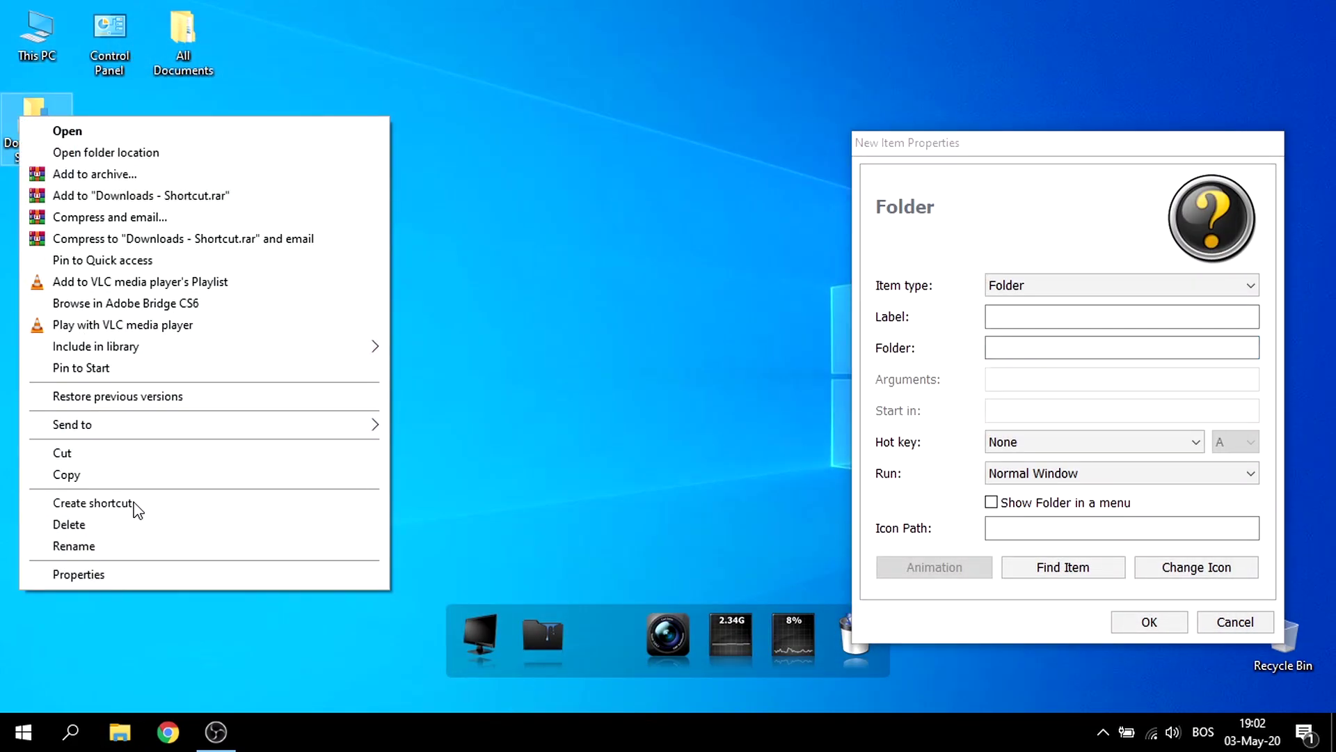
click(163, 578)
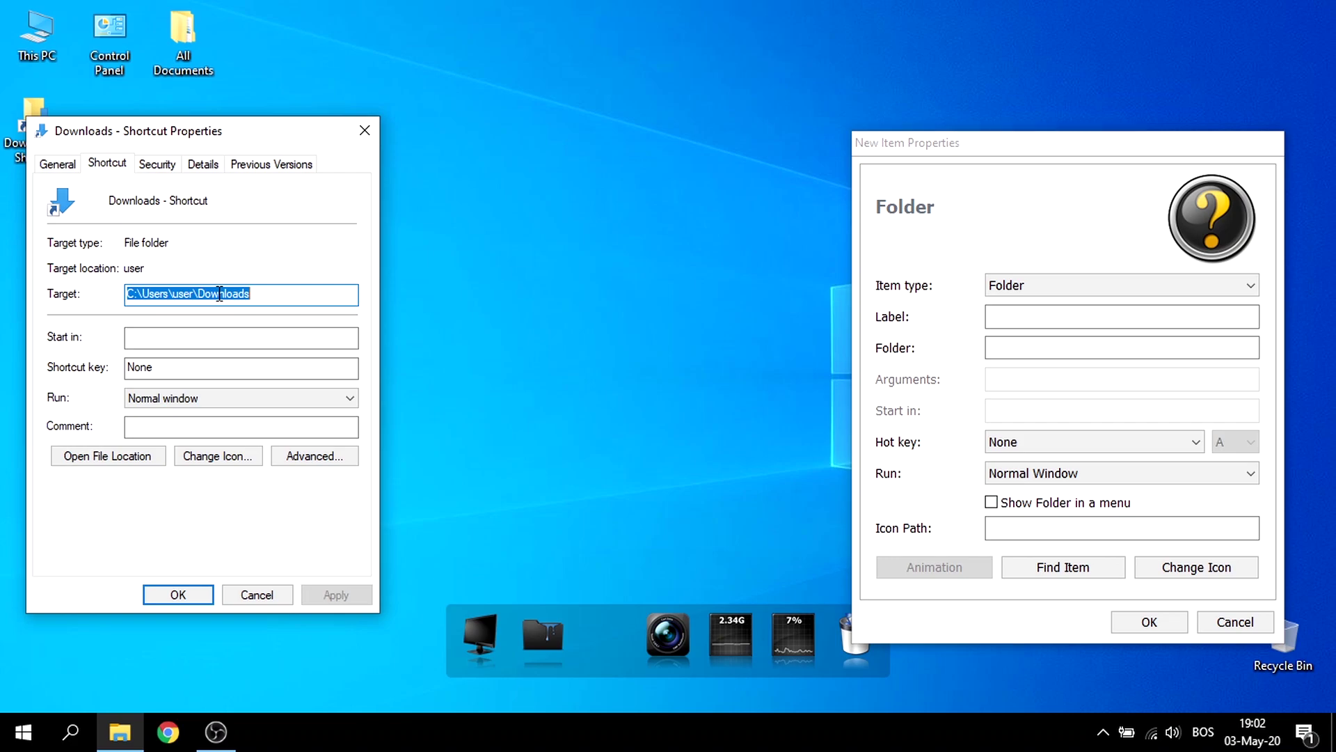
click(365, 130)
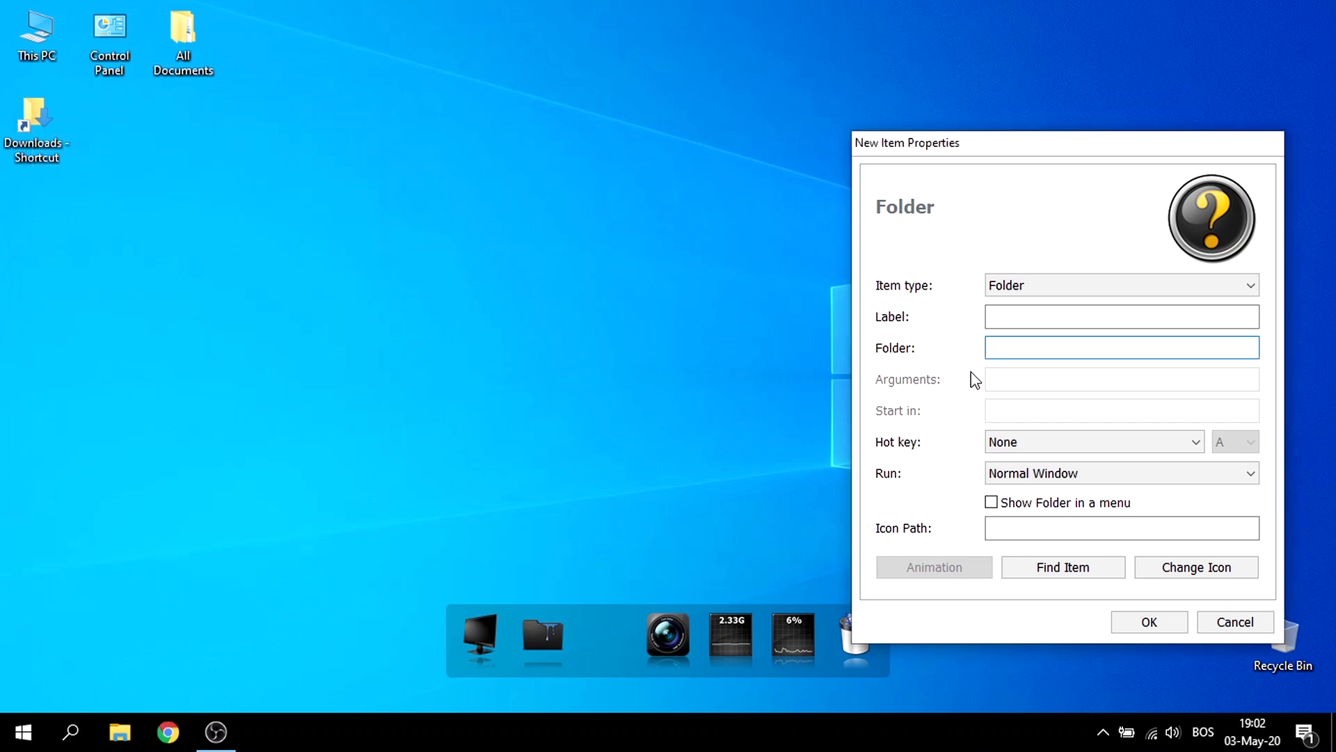
text(C:\Users\user\Downloads)
Step: Change the Downloads item's icon to out-icon.png from the Samples folder and accept the new item
click(1192, 569)
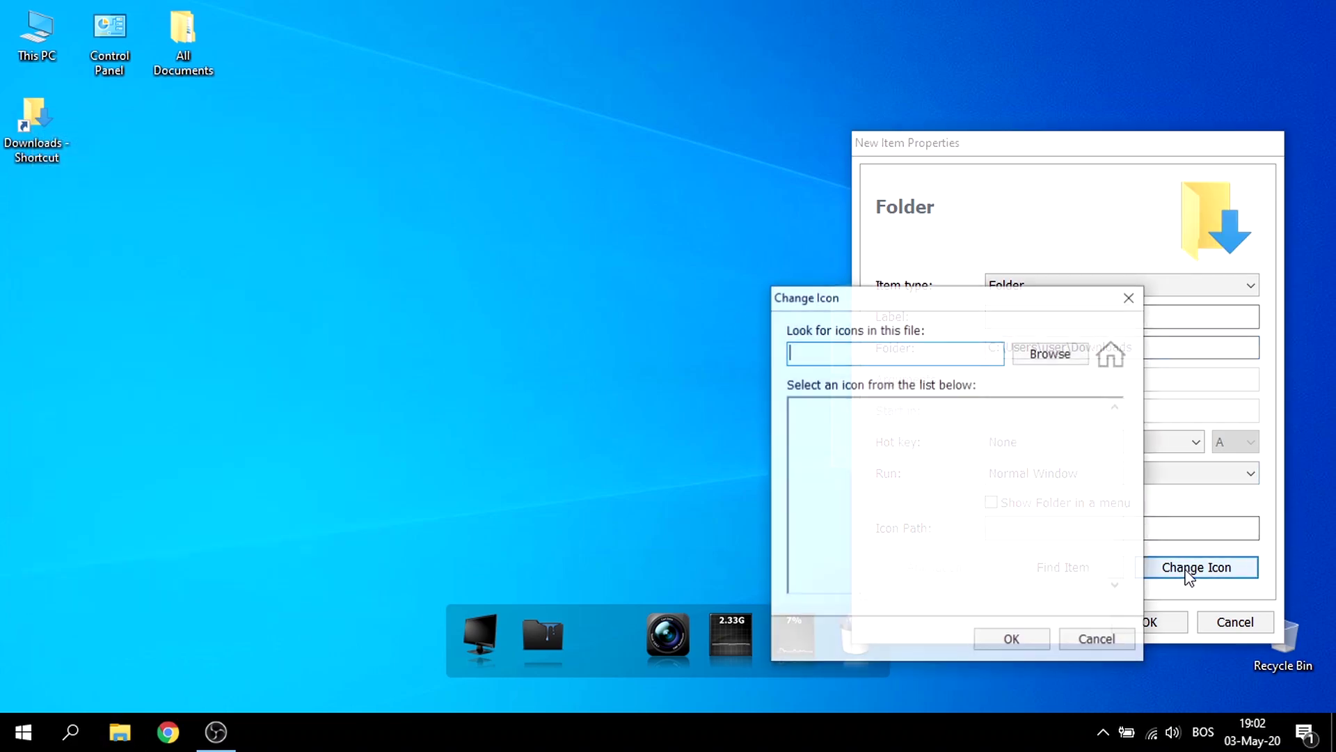
click(1049, 353)
click(837, 389)
scroll(837, 388, down, 4)
scroll(837, 388, down, 8)
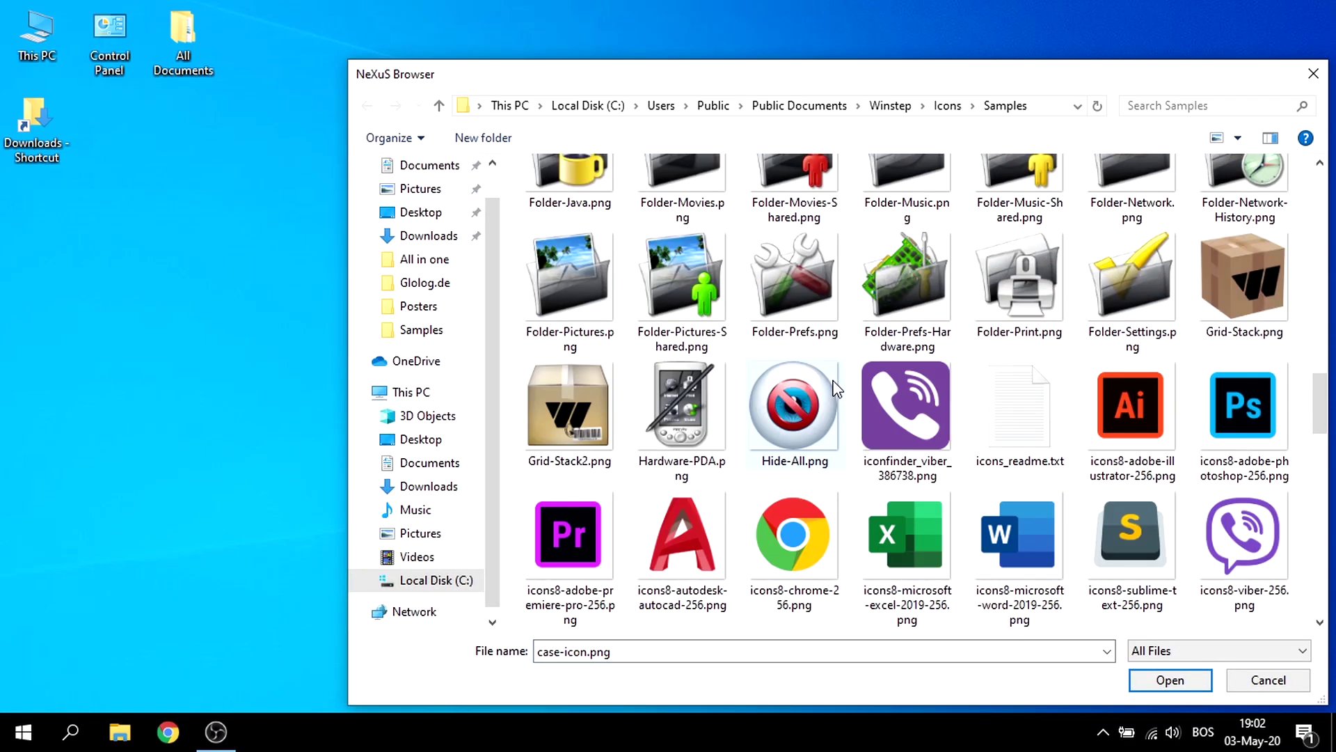
scroll(837, 388, down, 8)
scroll(835, 388, up, 3)
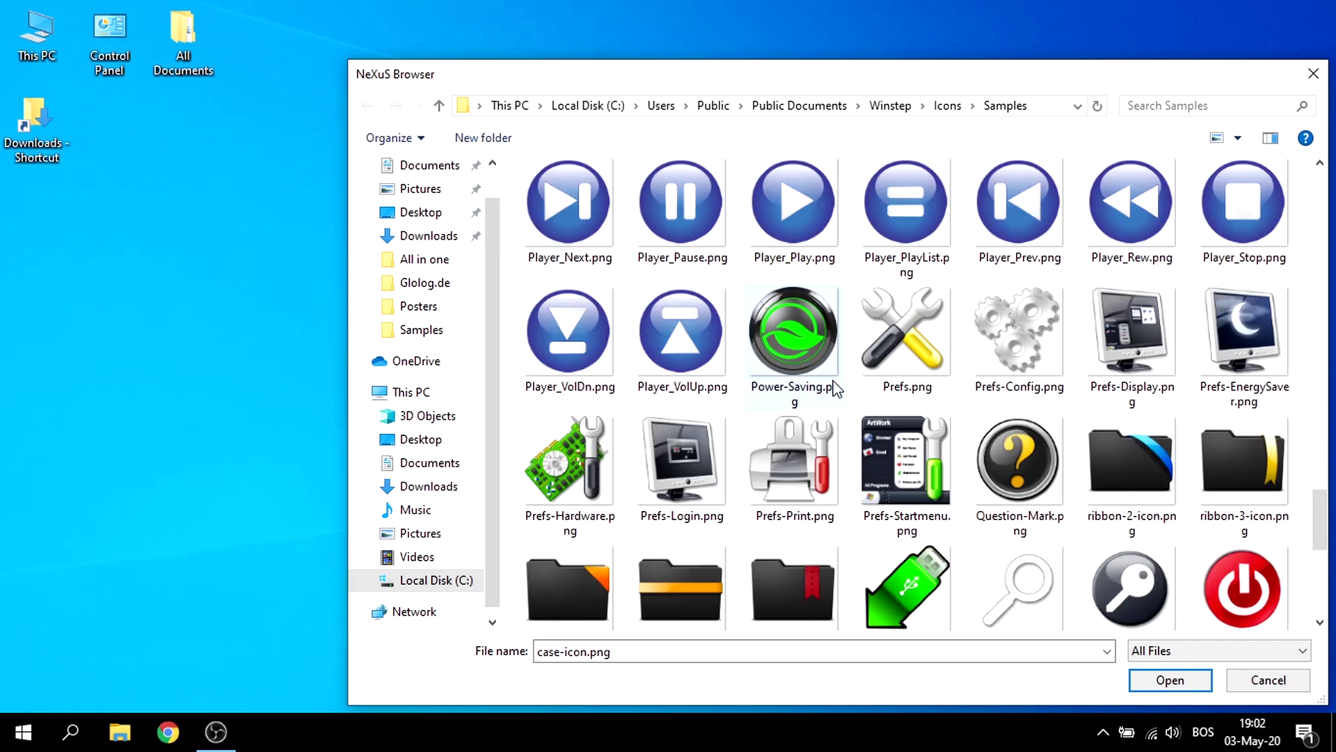
click(998, 367)
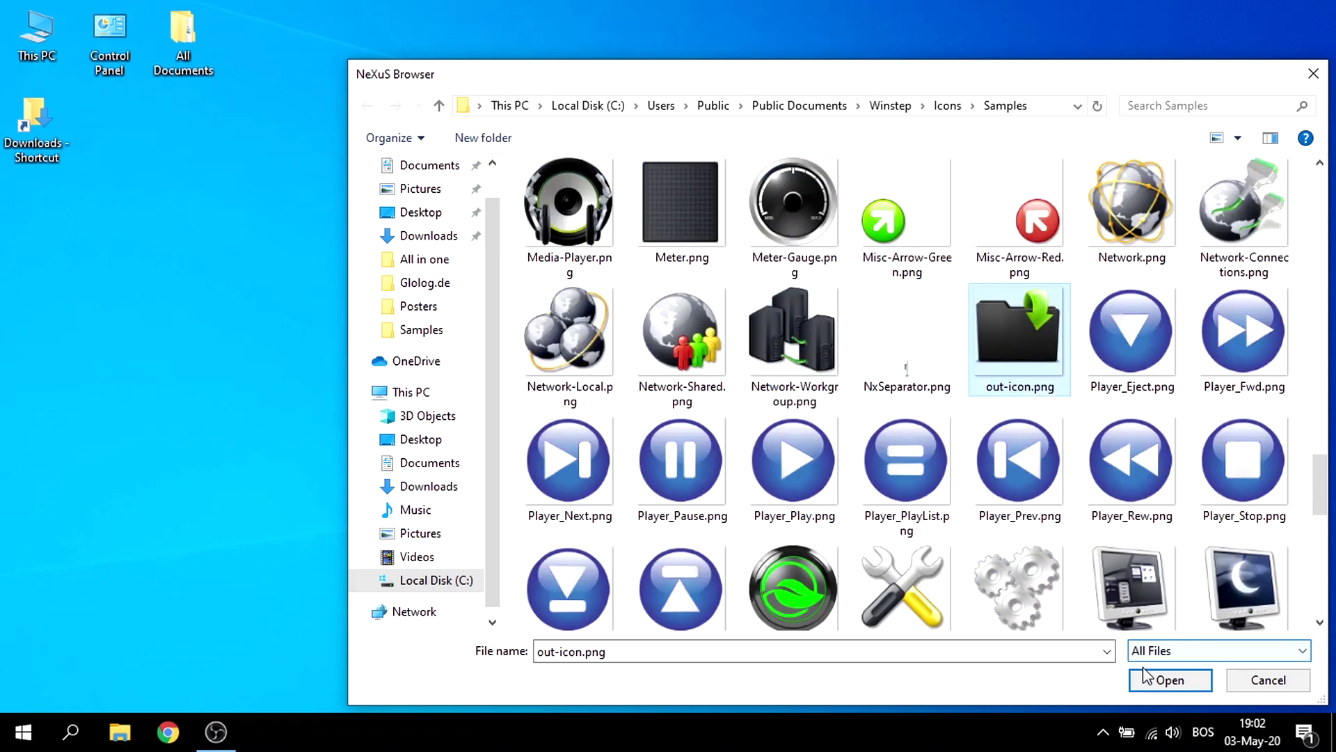
click(1149, 688)
click(1013, 641)
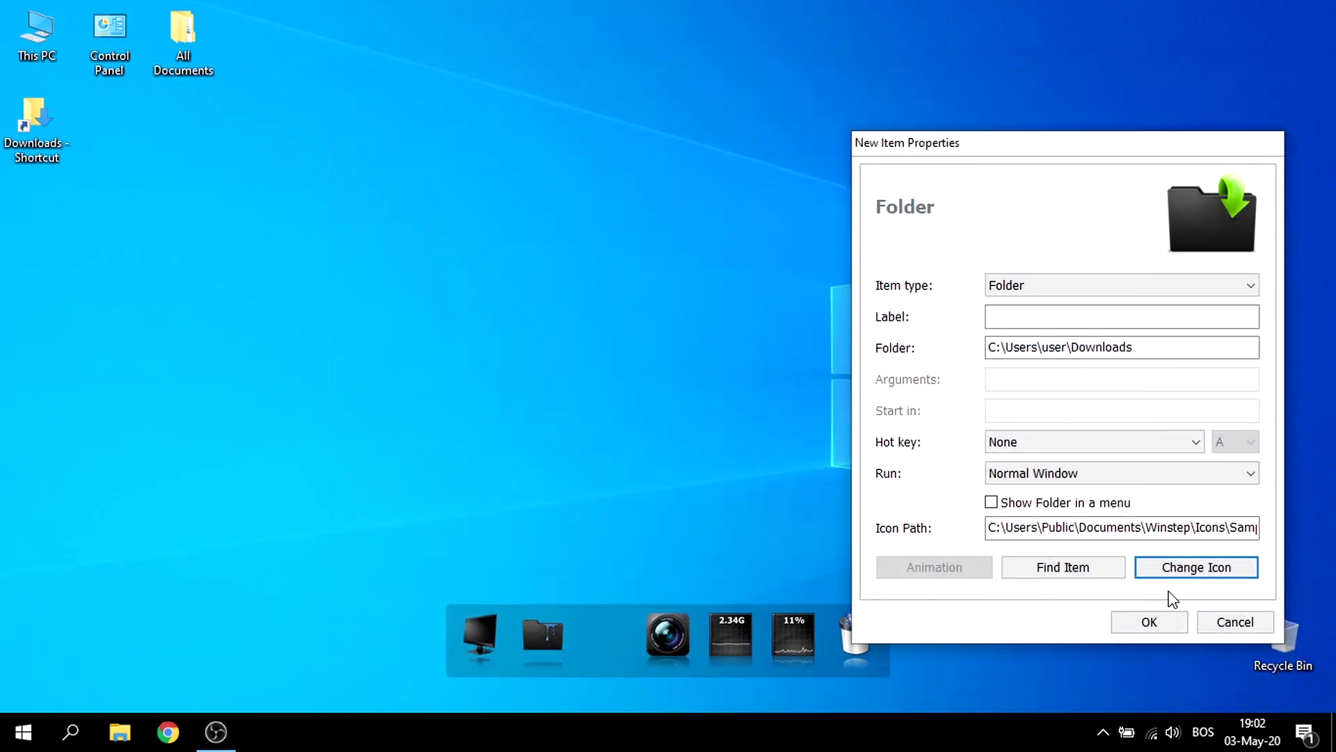
click(1152, 620)
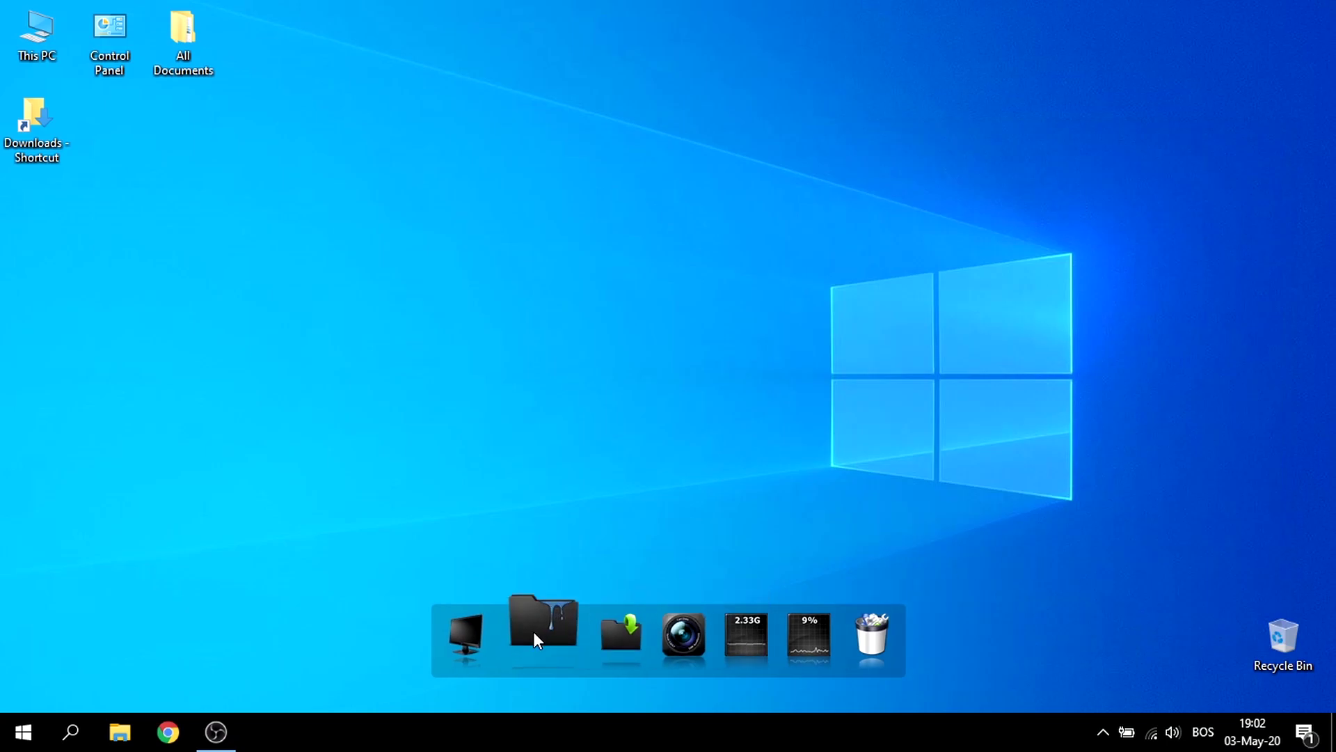
Step: Insert a separator in the dock and move it between the Downloads folder and camera items
right_click(641, 633)
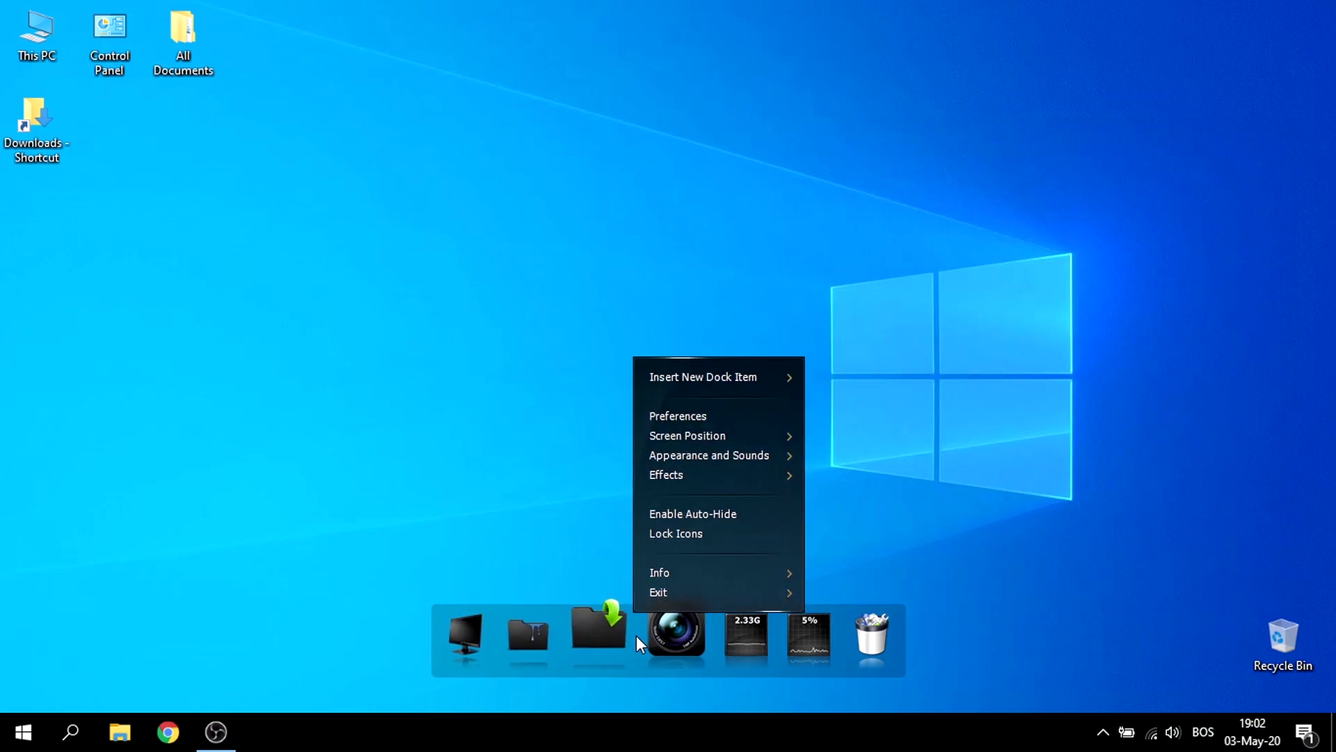
mouse_move(694, 374)
click(883, 424)
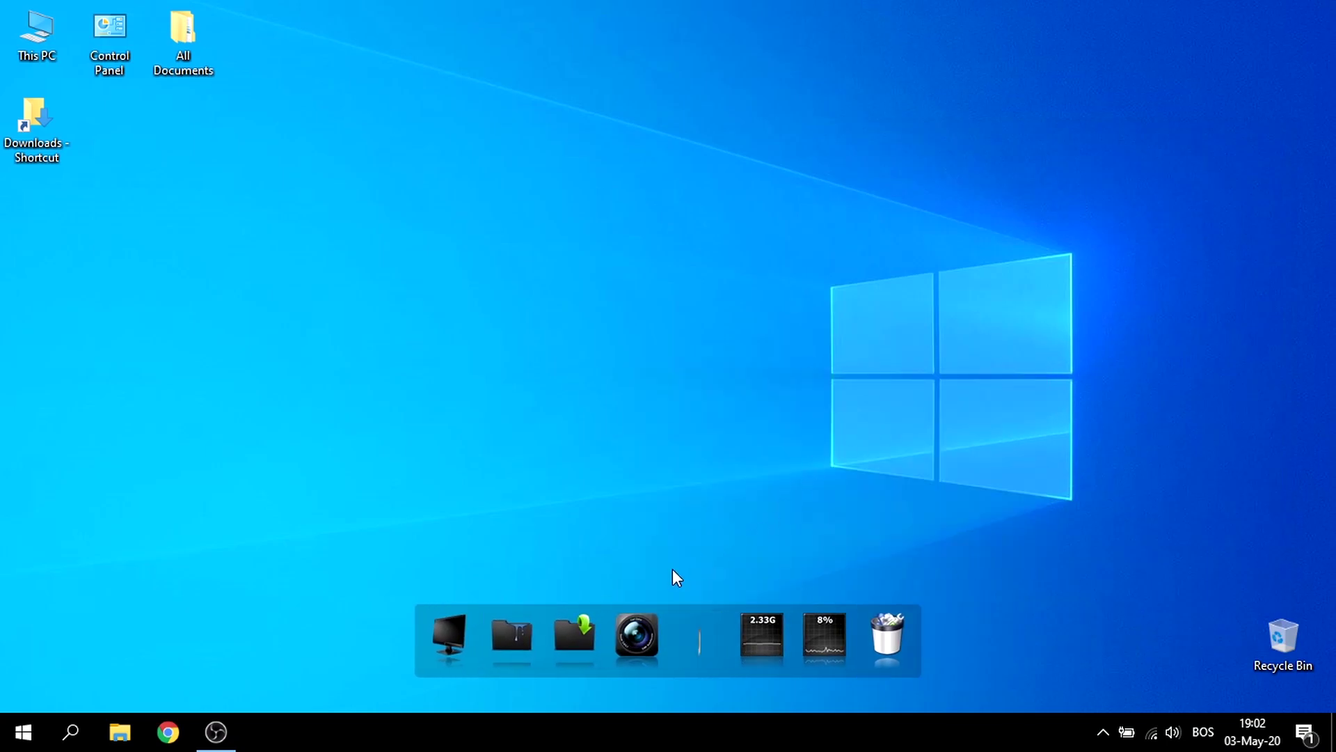
drag(699, 644, 617, 650)
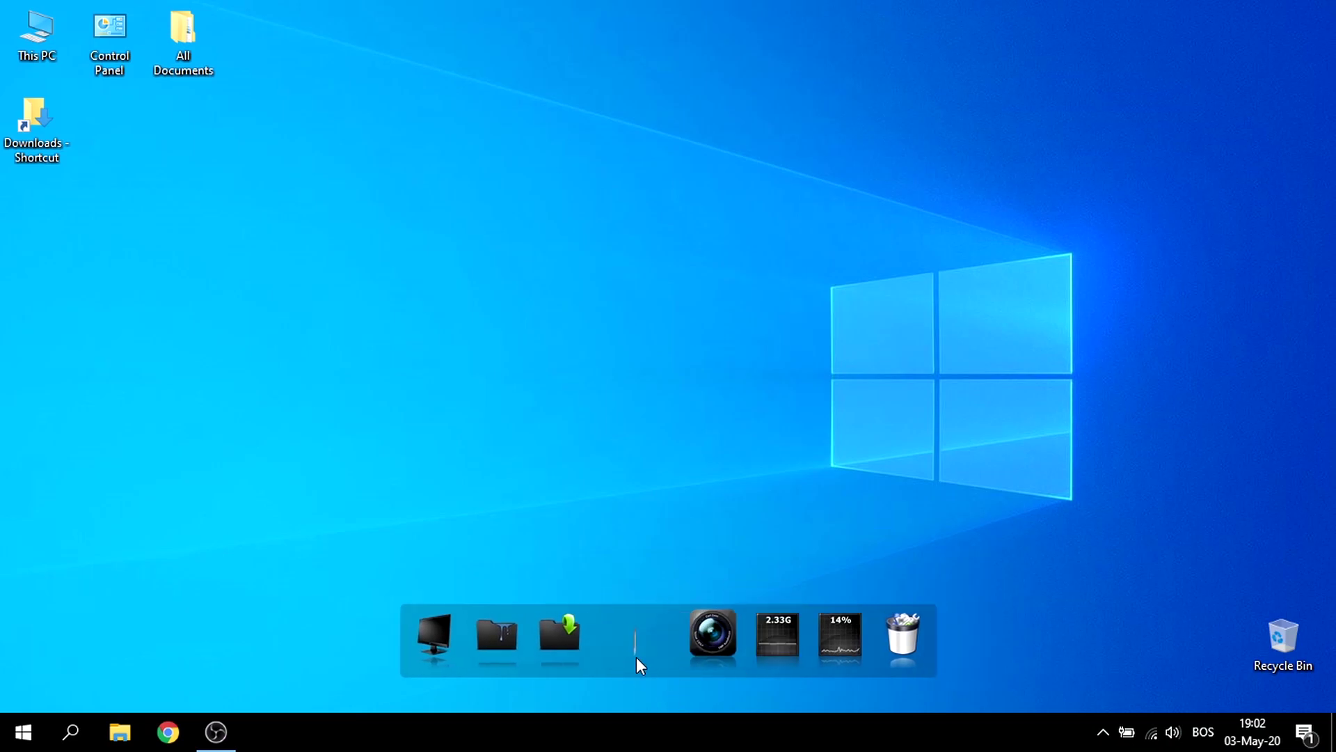
Step: Insert another new dock item of type Program and label it Google Chrome
right_click(650, 649)
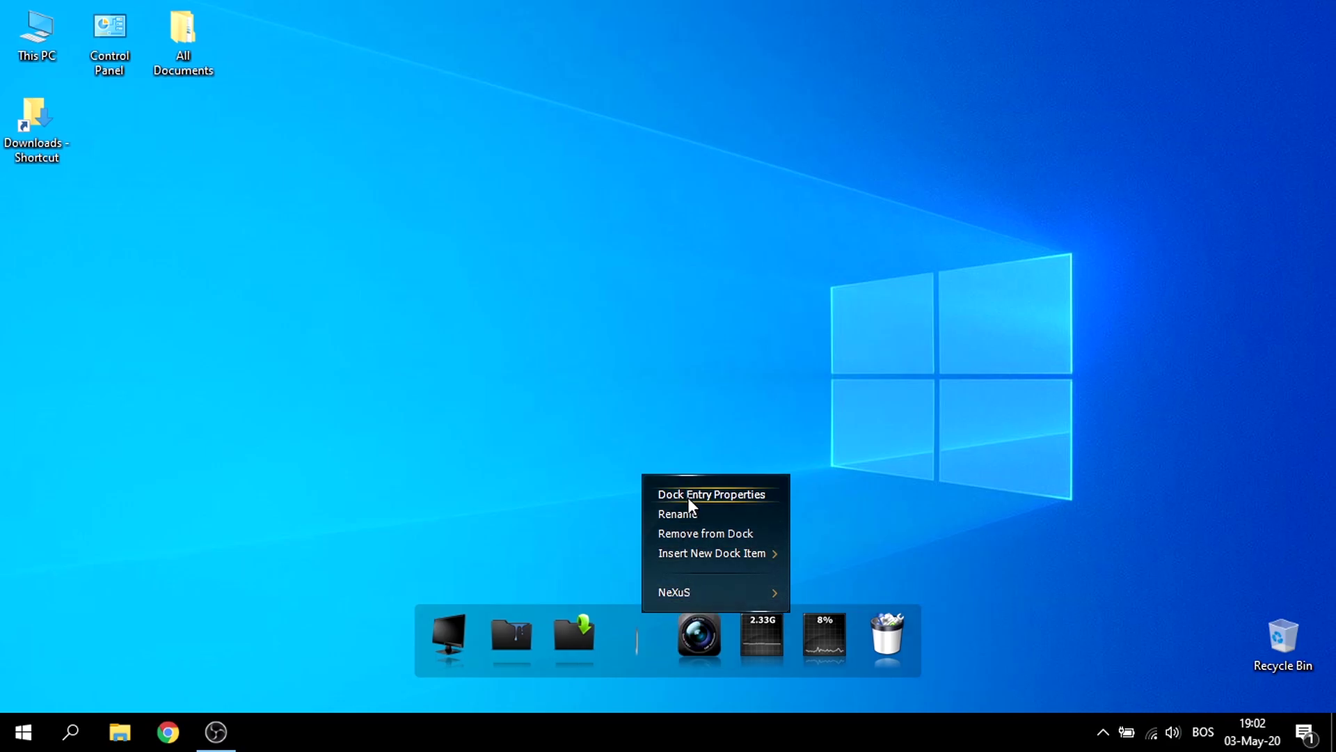
right_click(636, 621)
right_click(613, 618)
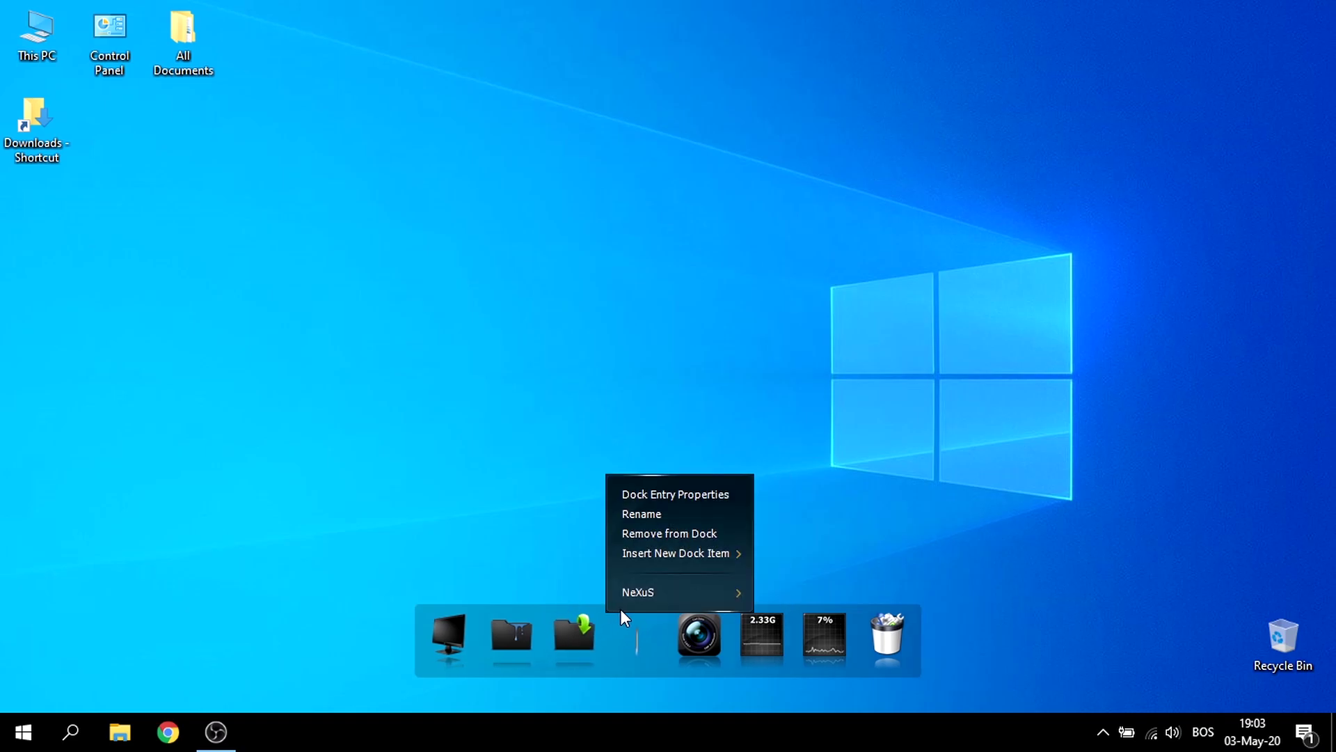
right_click(625, 649)
right_click(609, 666)
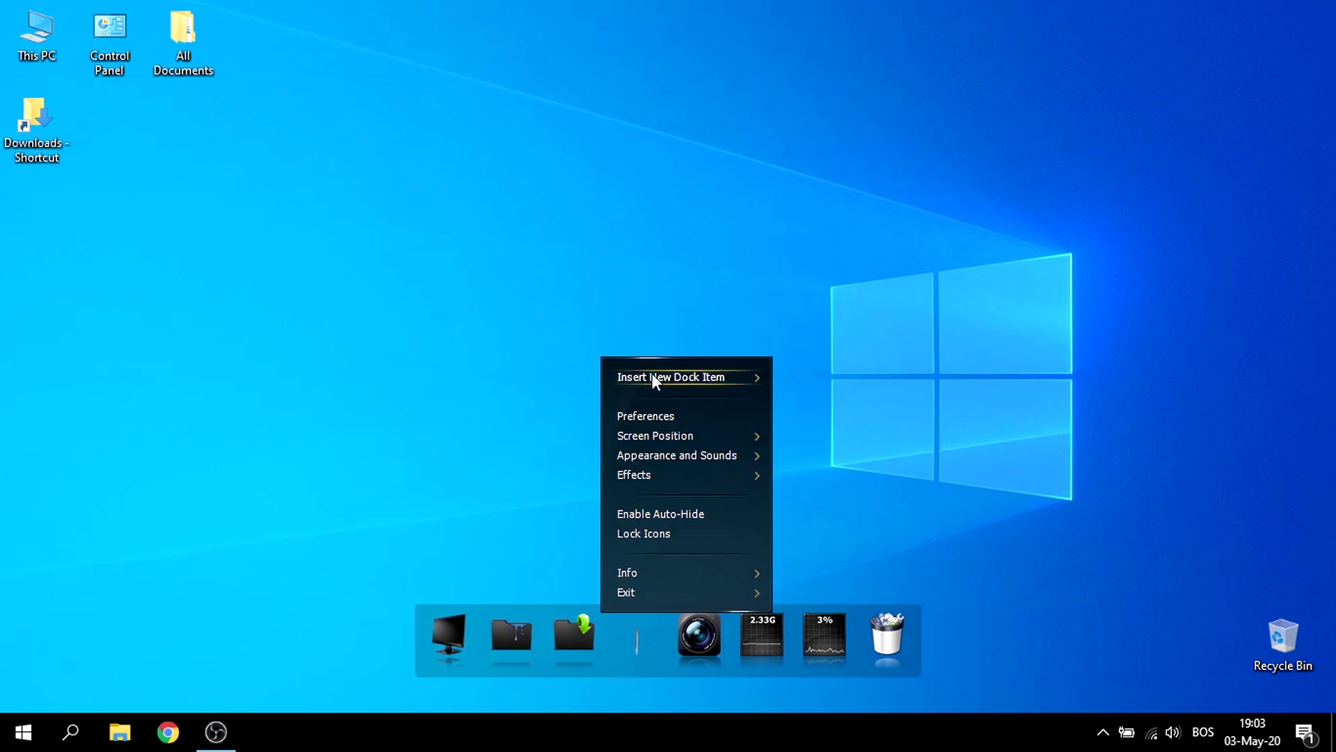
mouse_move(650, 376)
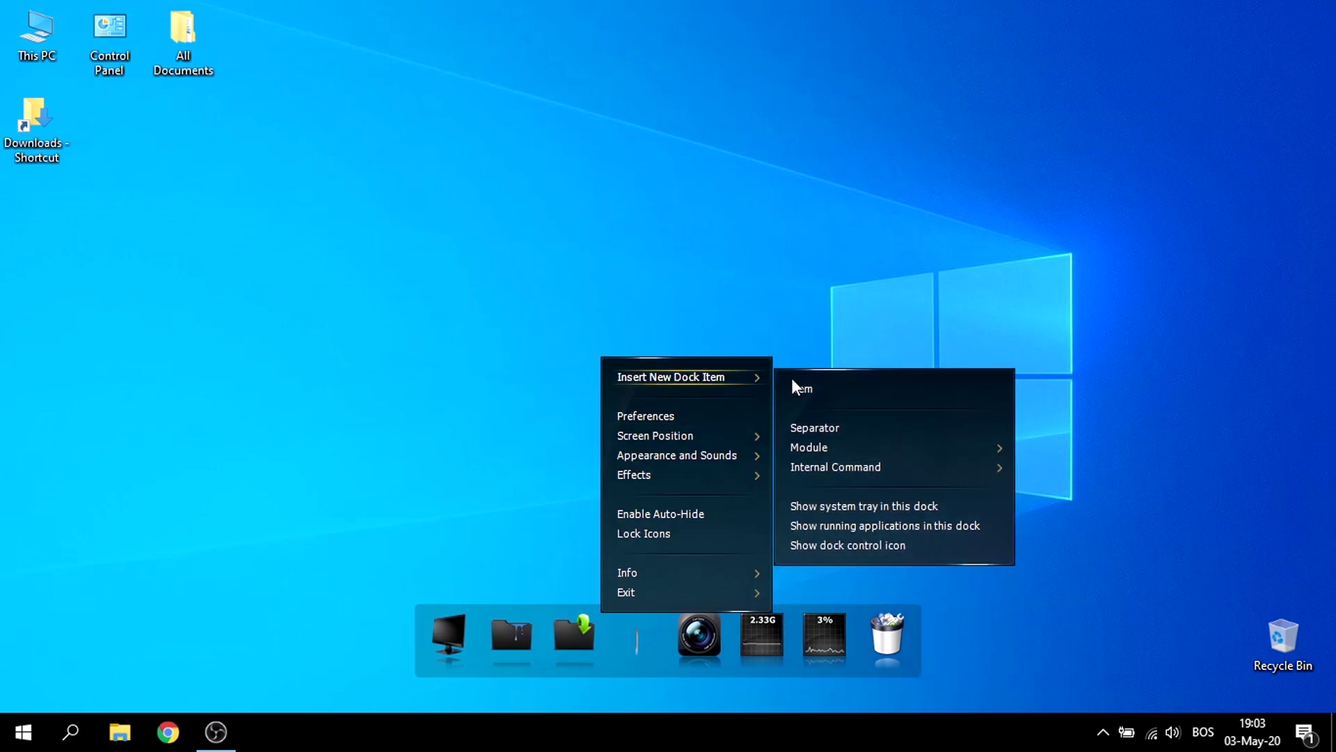
click(863, 397)
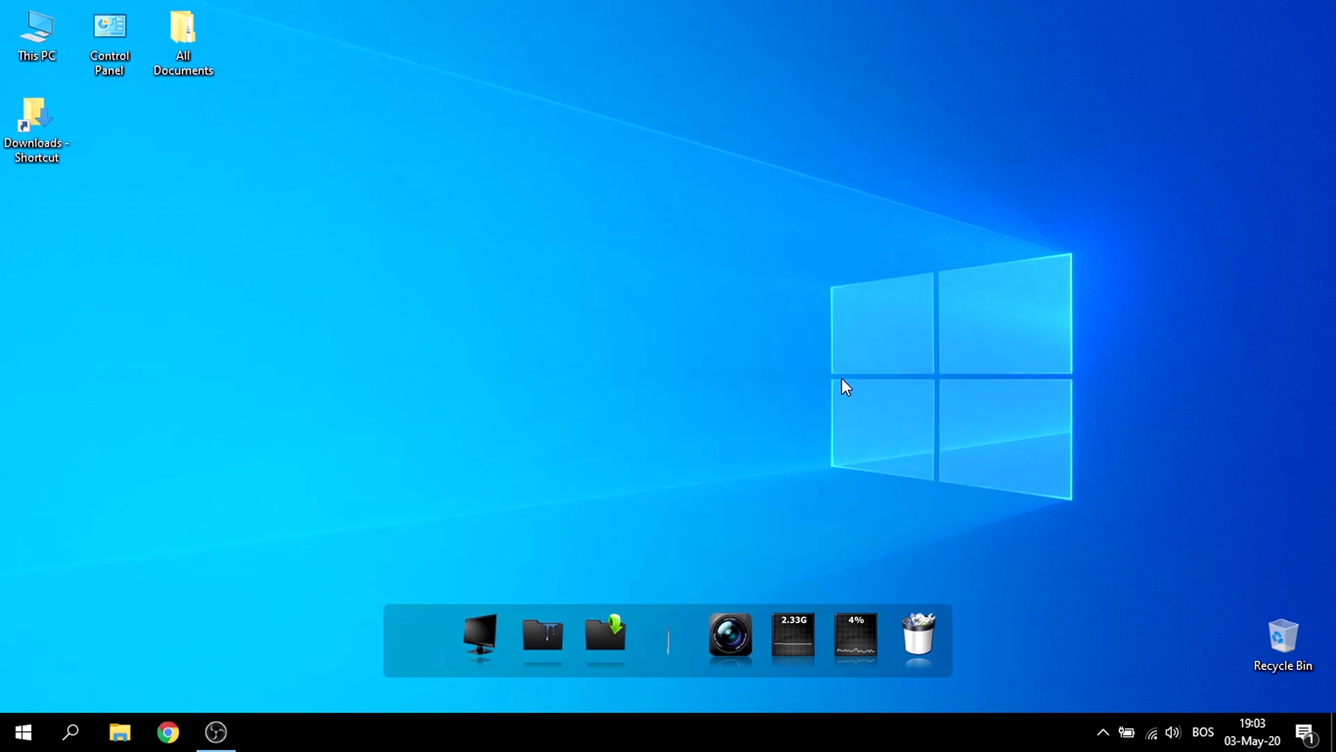
click(1002, 311)
drag(1042, 311, 904, 340)
text(Google Chrome)
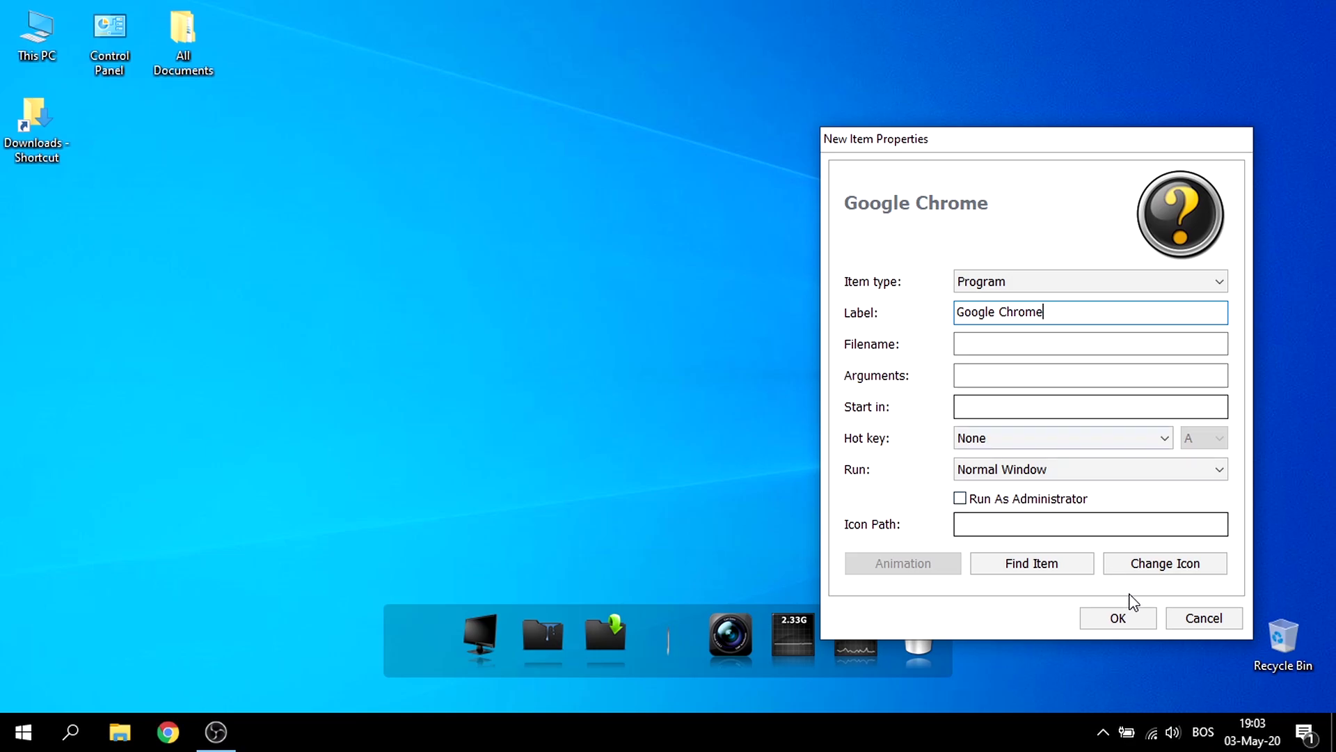
Step: Change the Google Chrome item's icon to icons8-chrome-256.png from the Samples folder
click(1157, 567)
click(1017, 352)
scroll(915, 417, down, 8)
scroll(916, 411, down, 10)
click(828, 312)
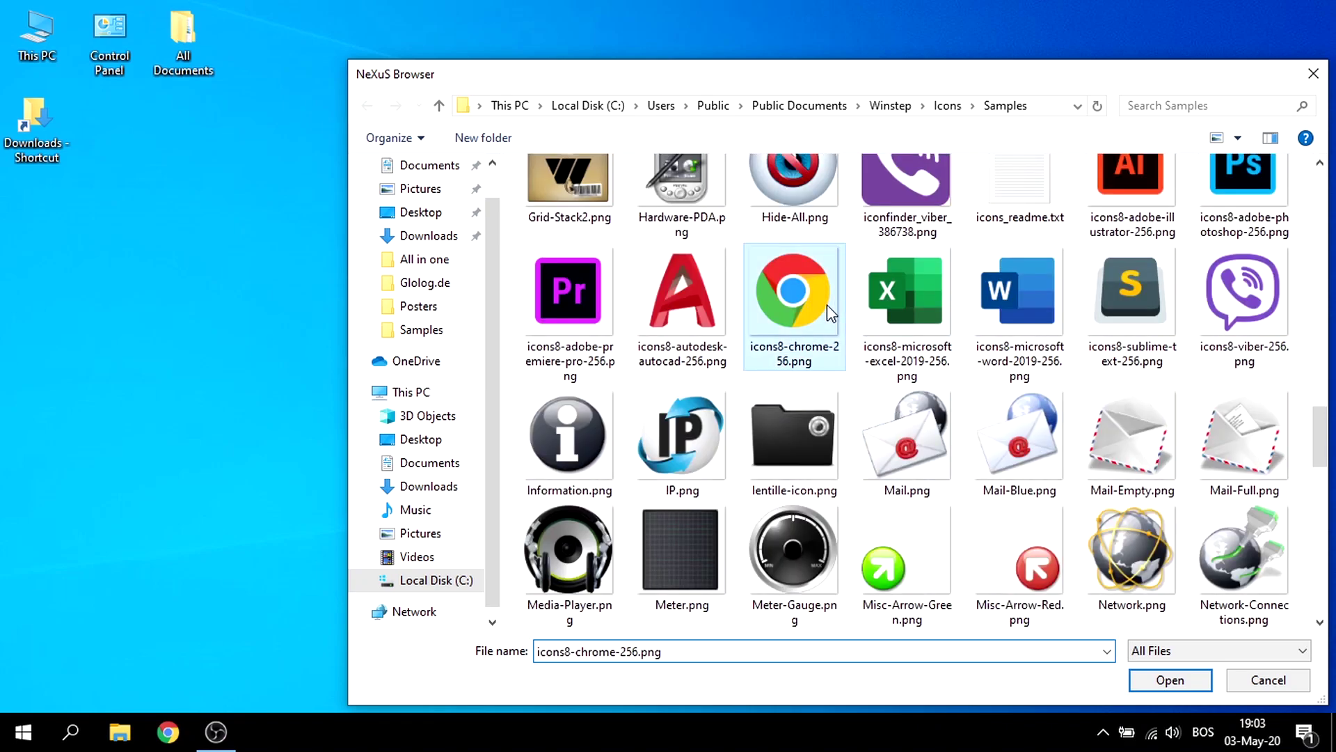
click(1170, 680)
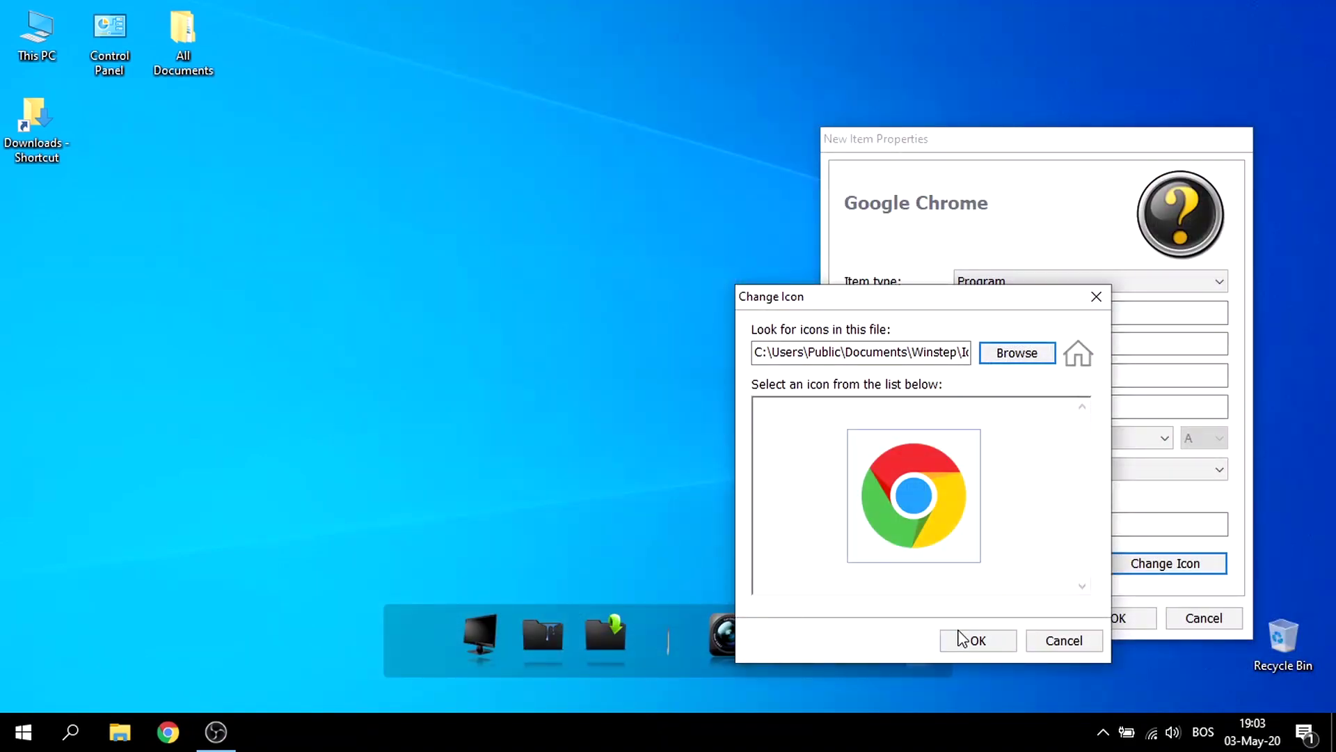
click(960, 637)
Step: Accept the Chrome icon, find Google Chrome's file location through a search for "ch", and open its shortcut's properties
click(986, 341)
click(164, 734)
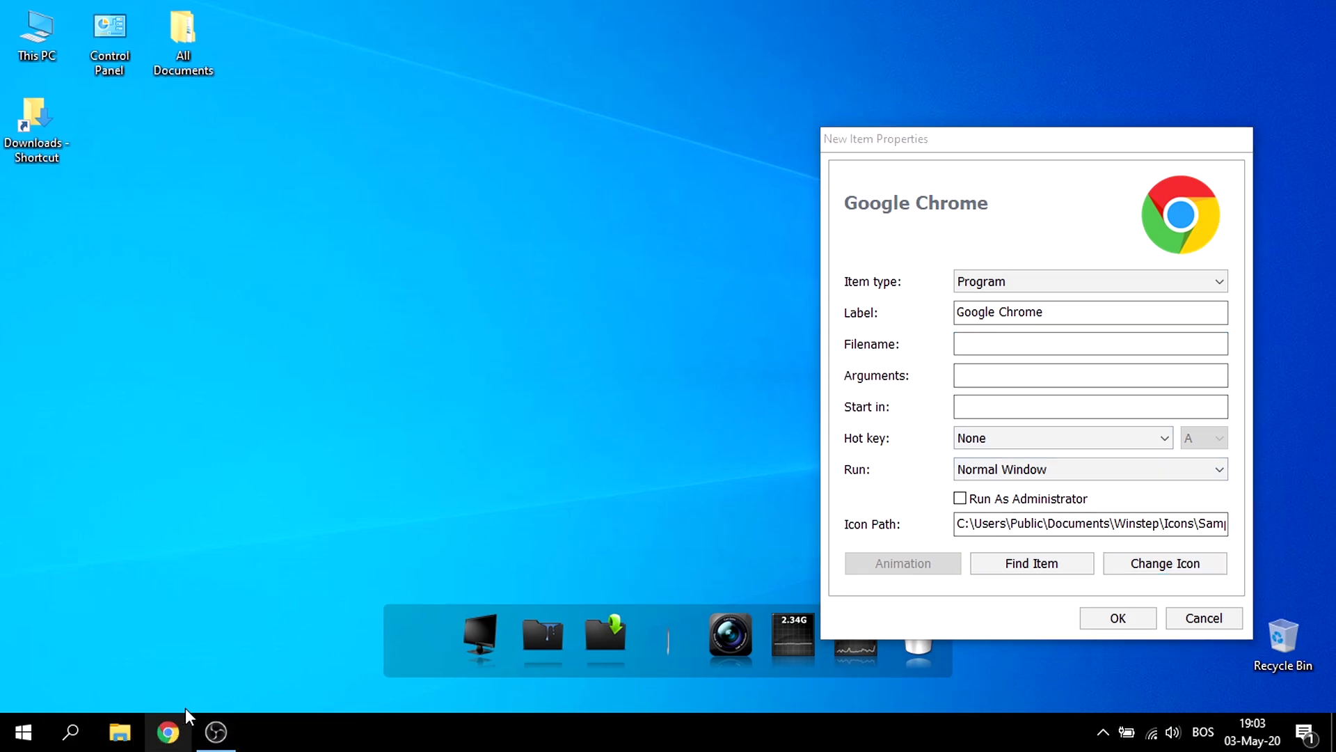
right_click(184, 723)
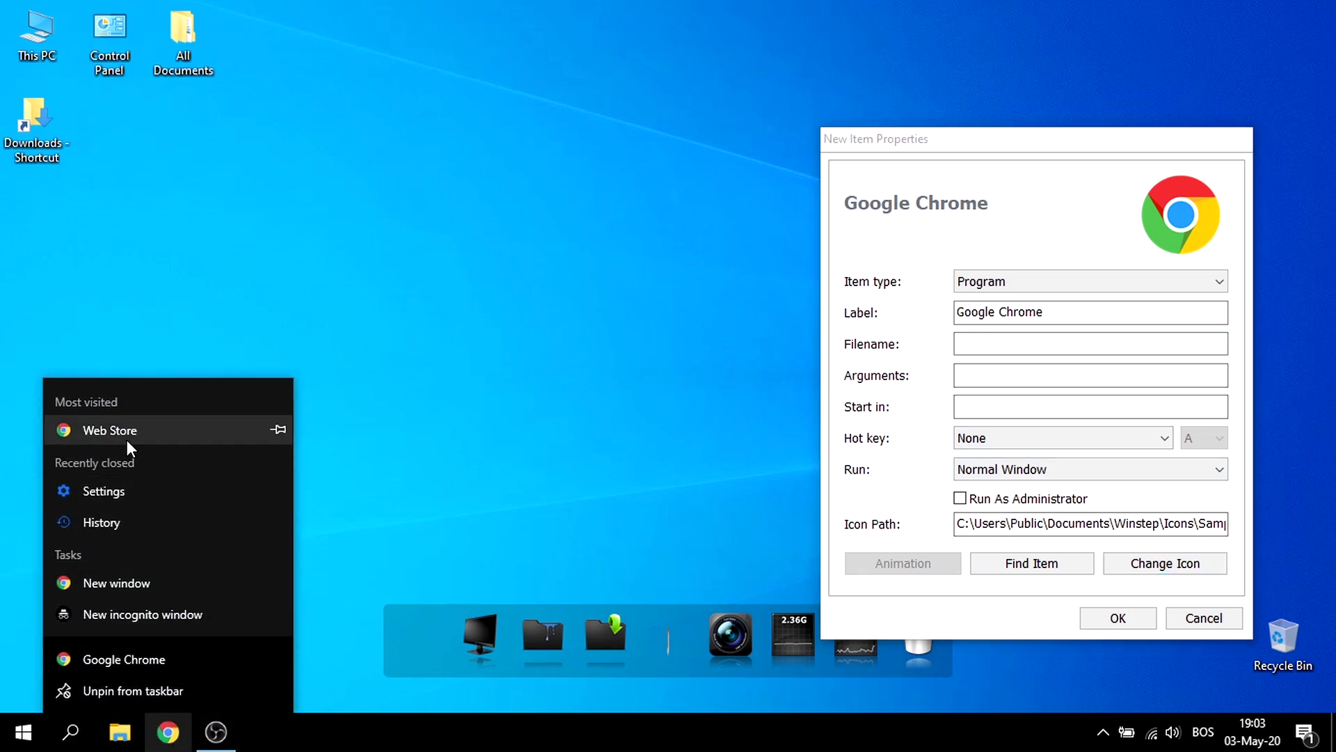
click(23, 732)
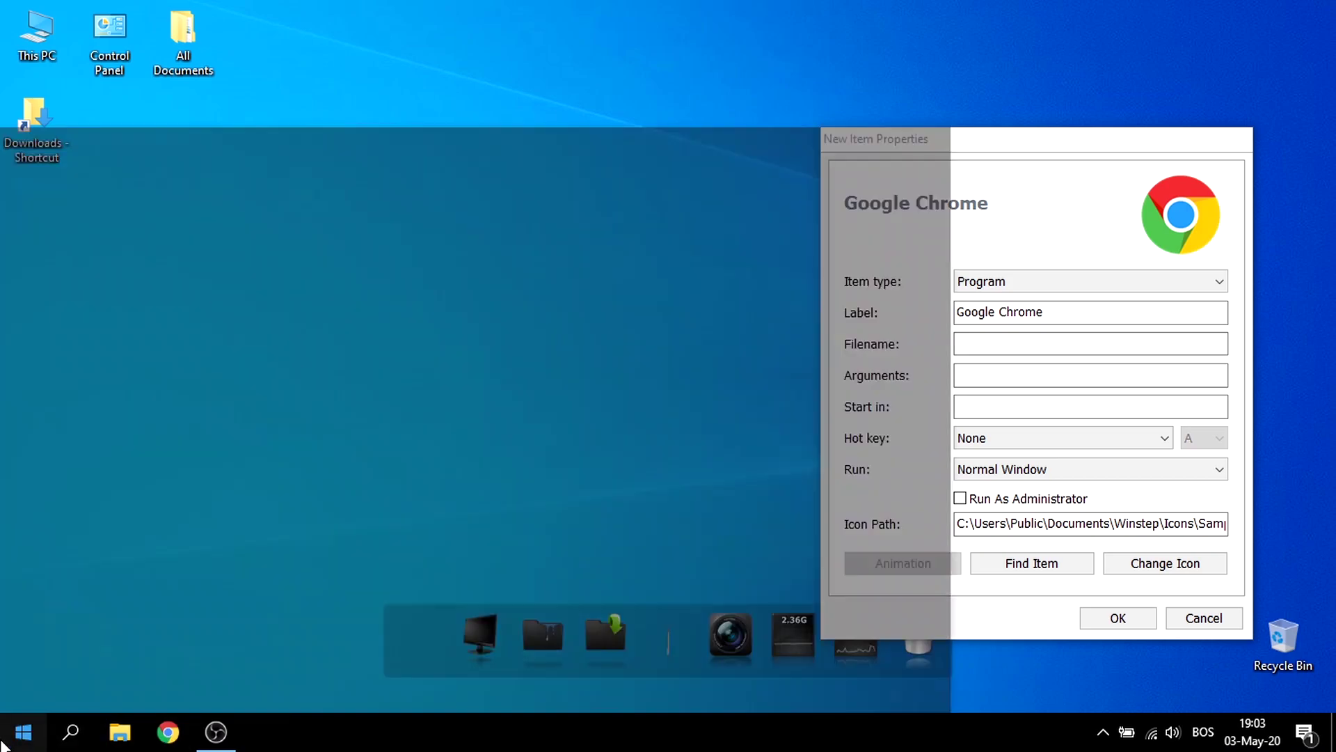
scroll(182, 515, down, 5)
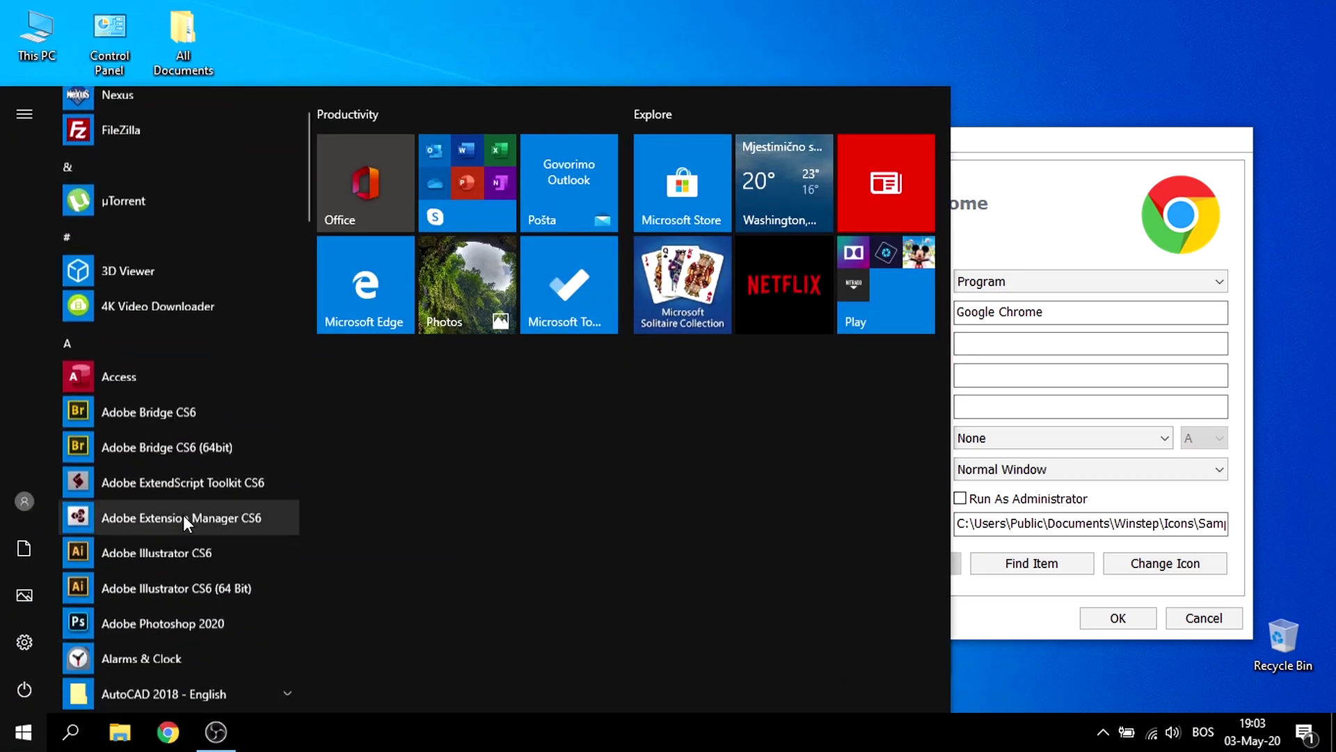
text(ch)
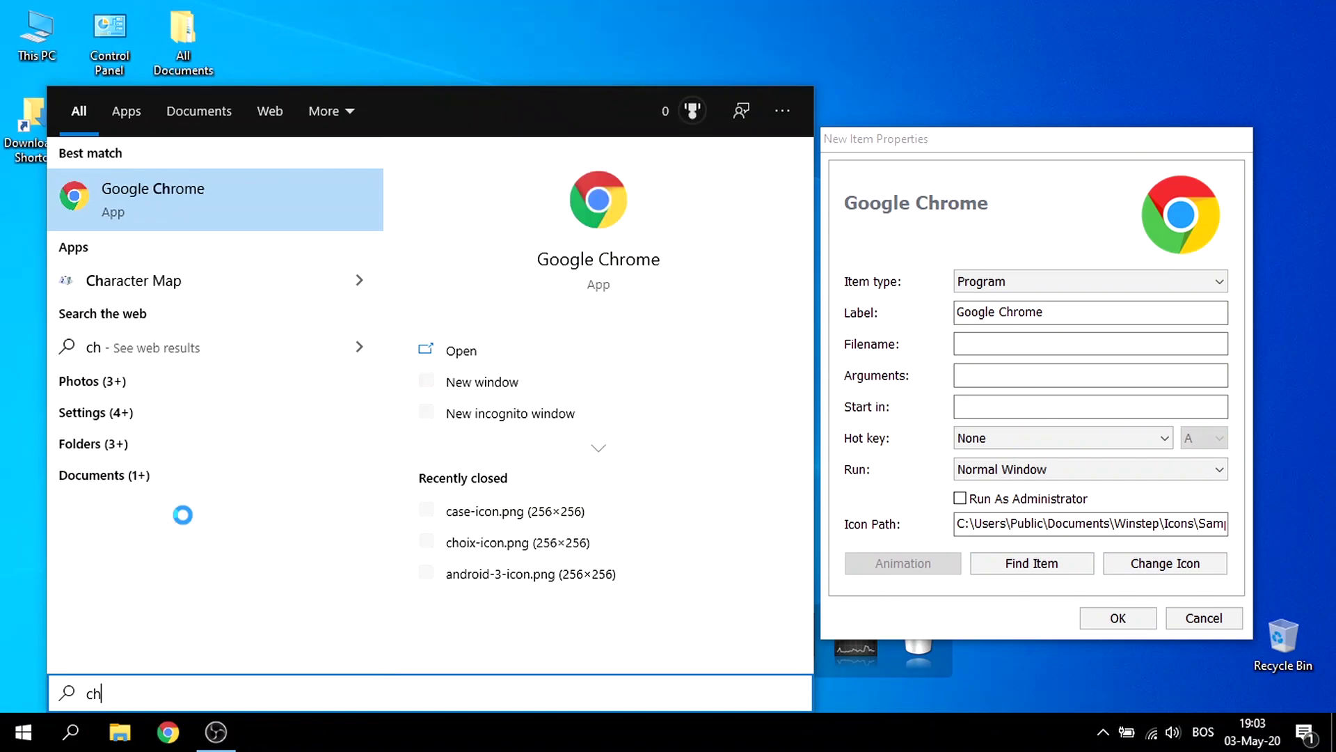
right_click(159, 224)
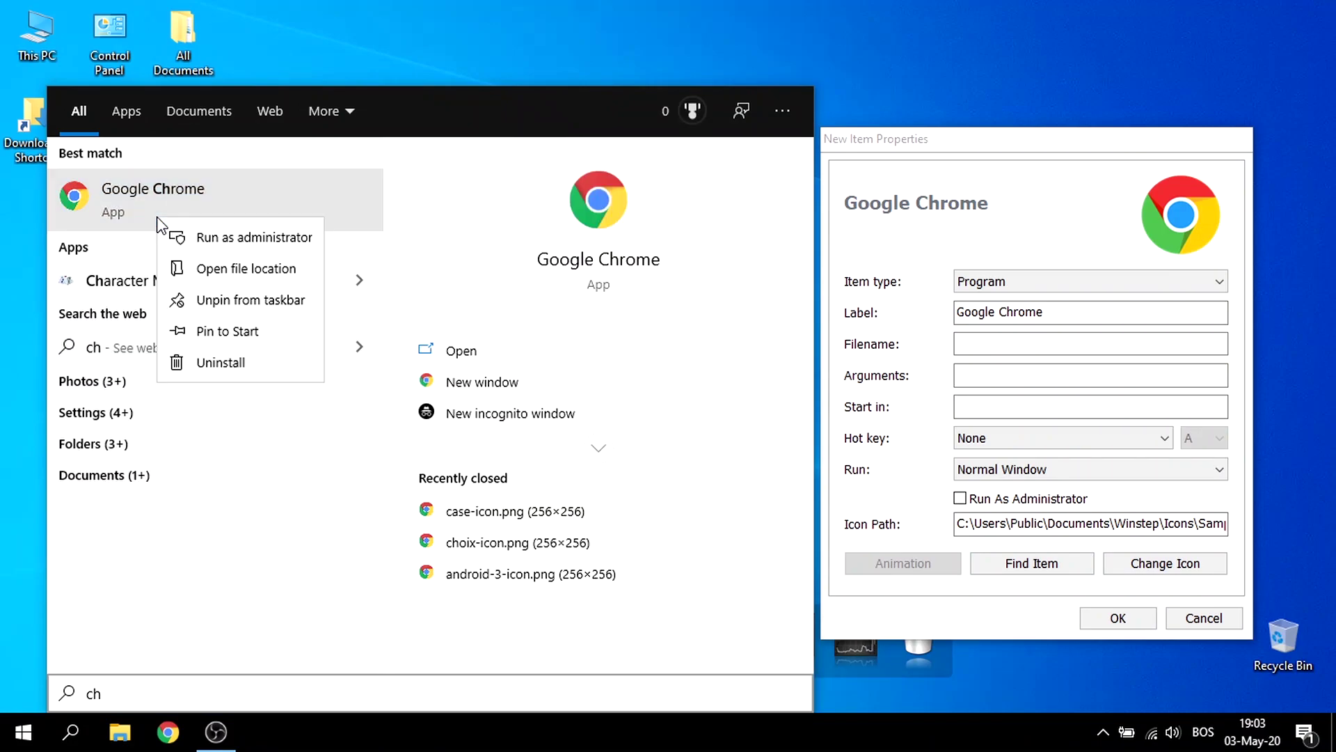
click(253, 264)
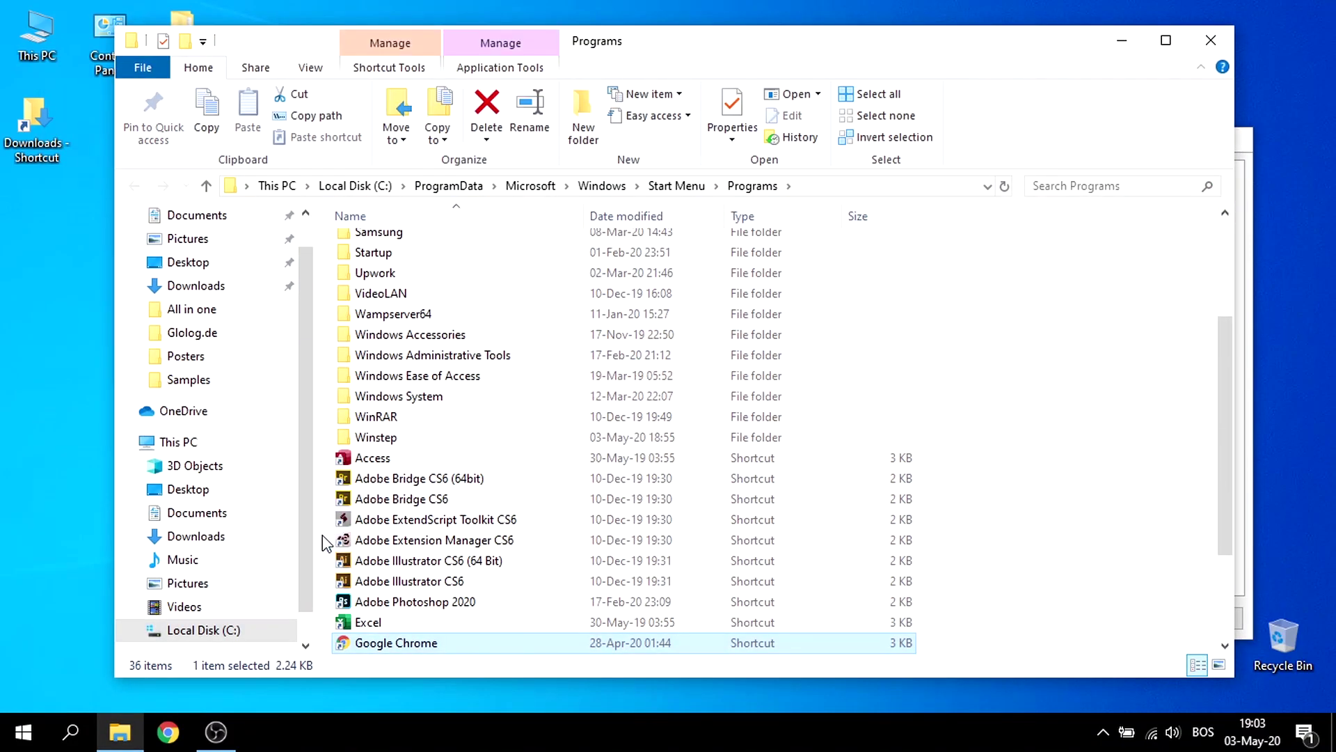
right_click(388, 647)
click(435, 635)
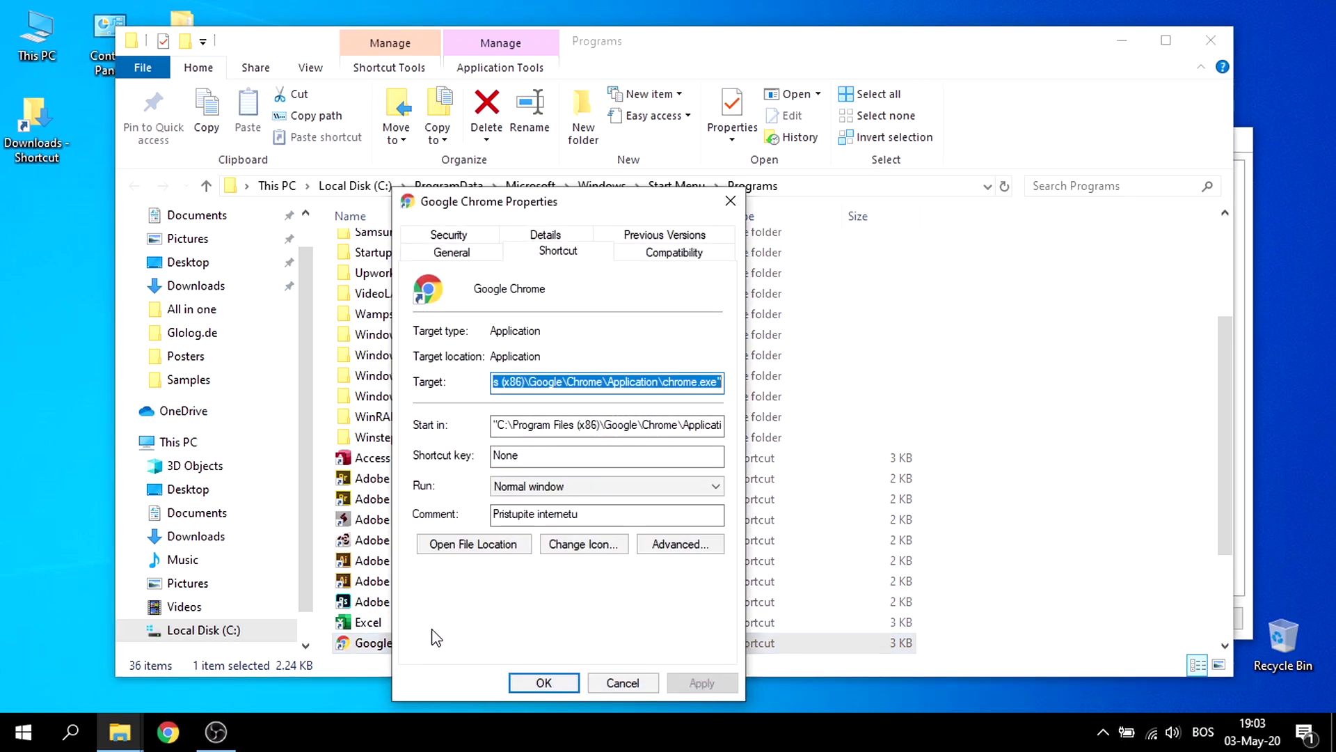
Step: Set the Google Chrome item's filename to C:\Program Files (x86)\Google\Chrome\Application\chrome.exe without quotation marks, accept the item and clear away the open windows
click(1246, 462)
text("C:\Program Files (x86)\Google\Chrome\Application\chrome.exe")
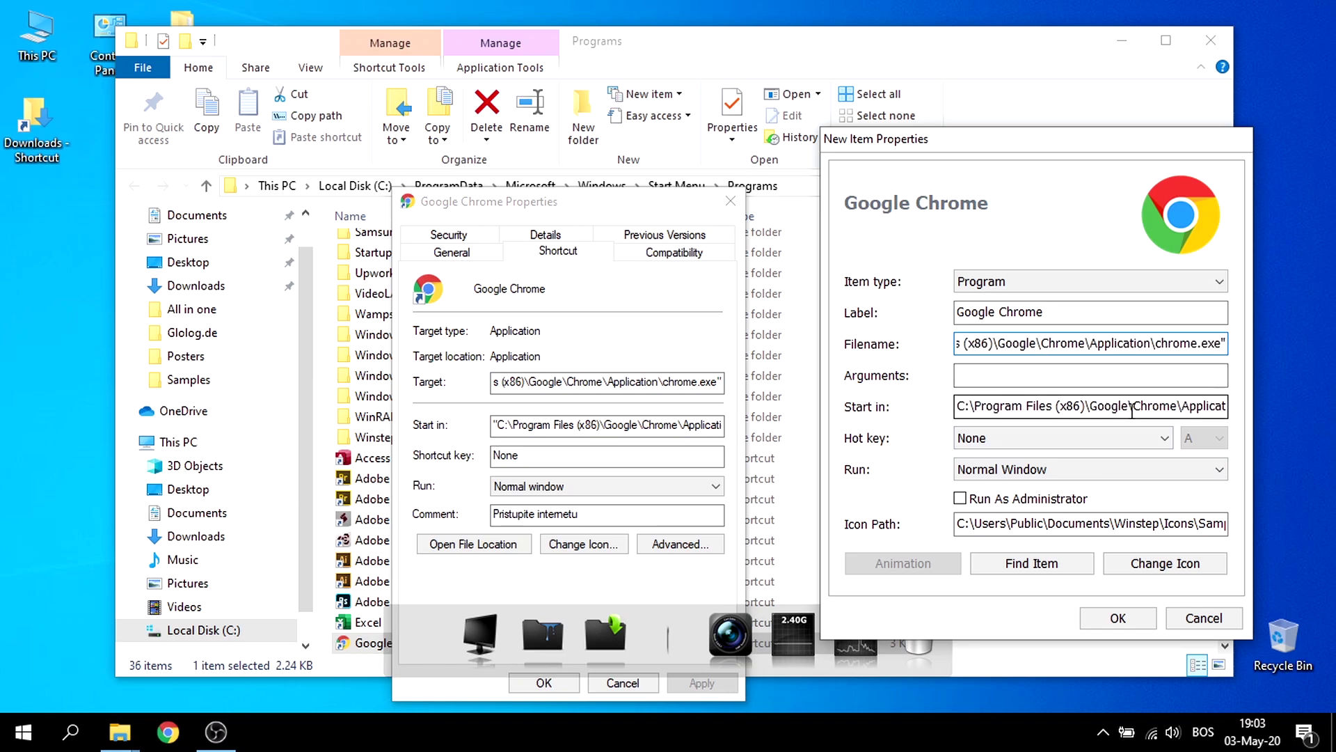
key(BackSpace)
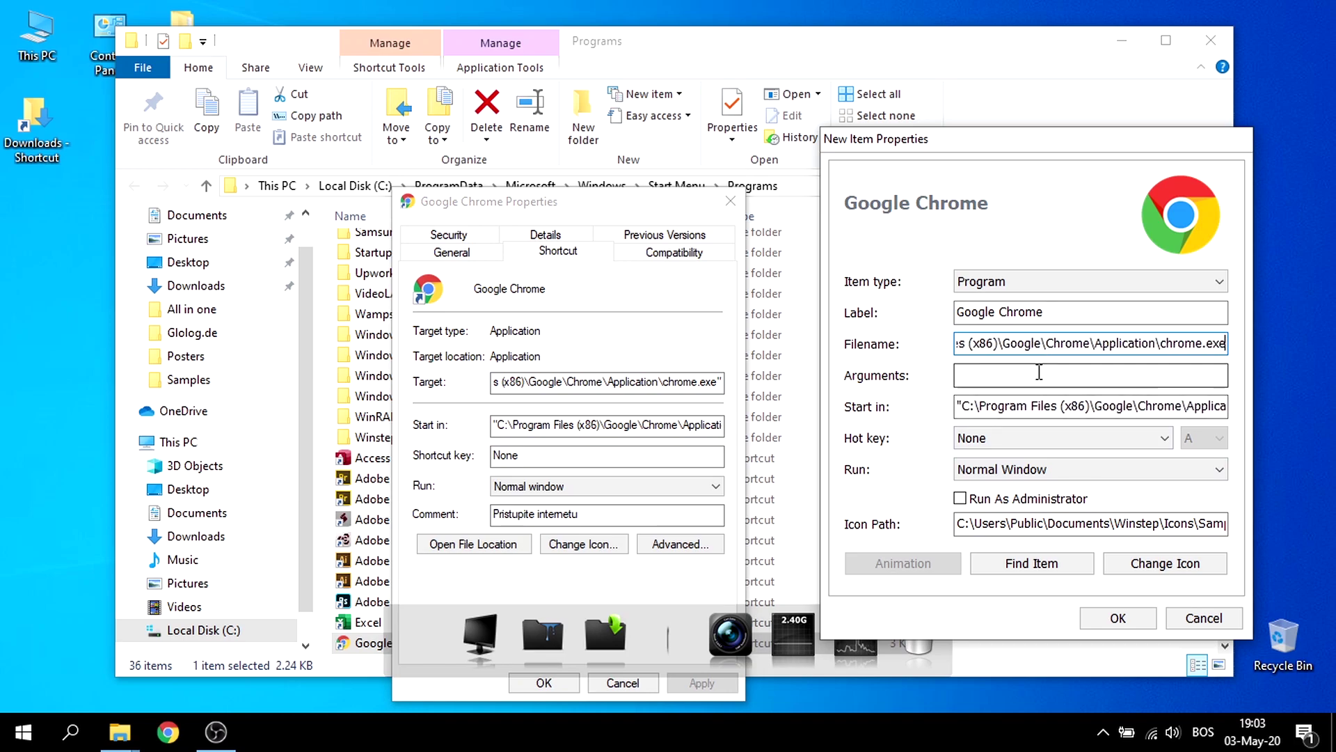
drag(962, 344, 922, 348)
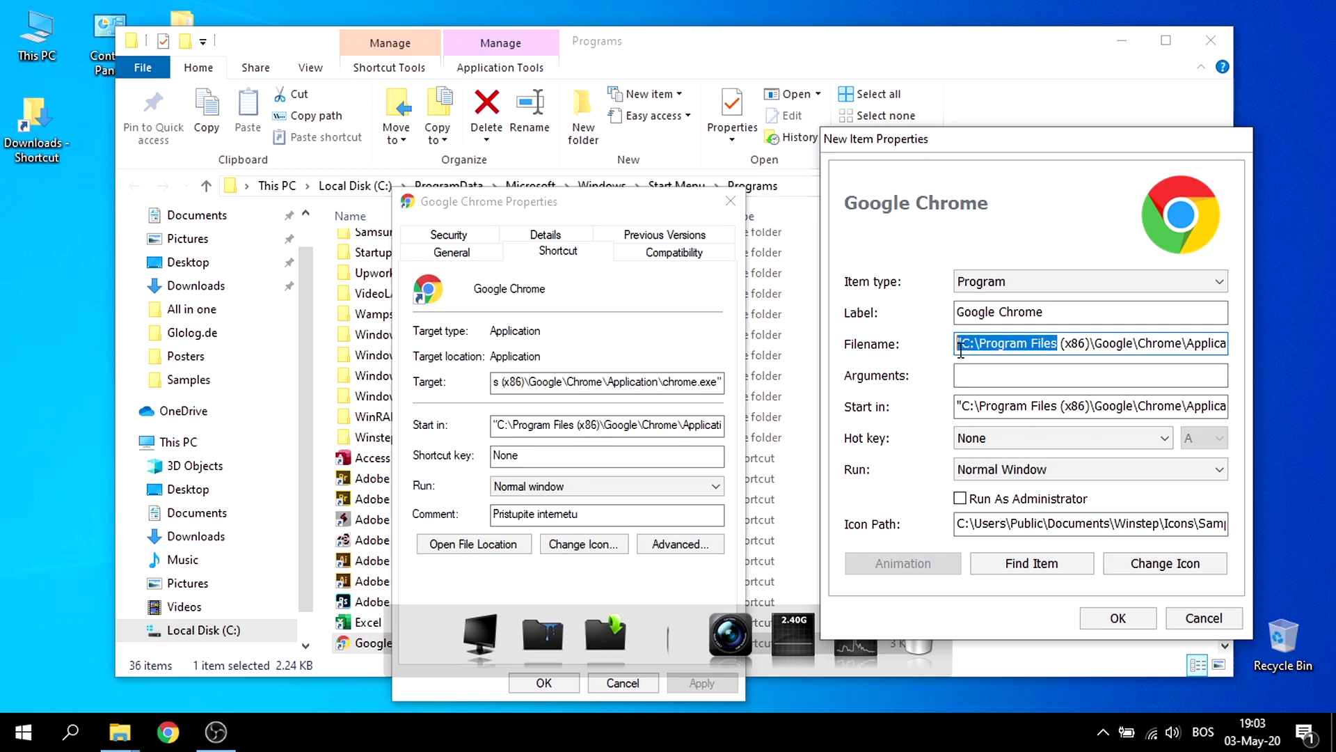
click(961, 346)
key(BackSpace)
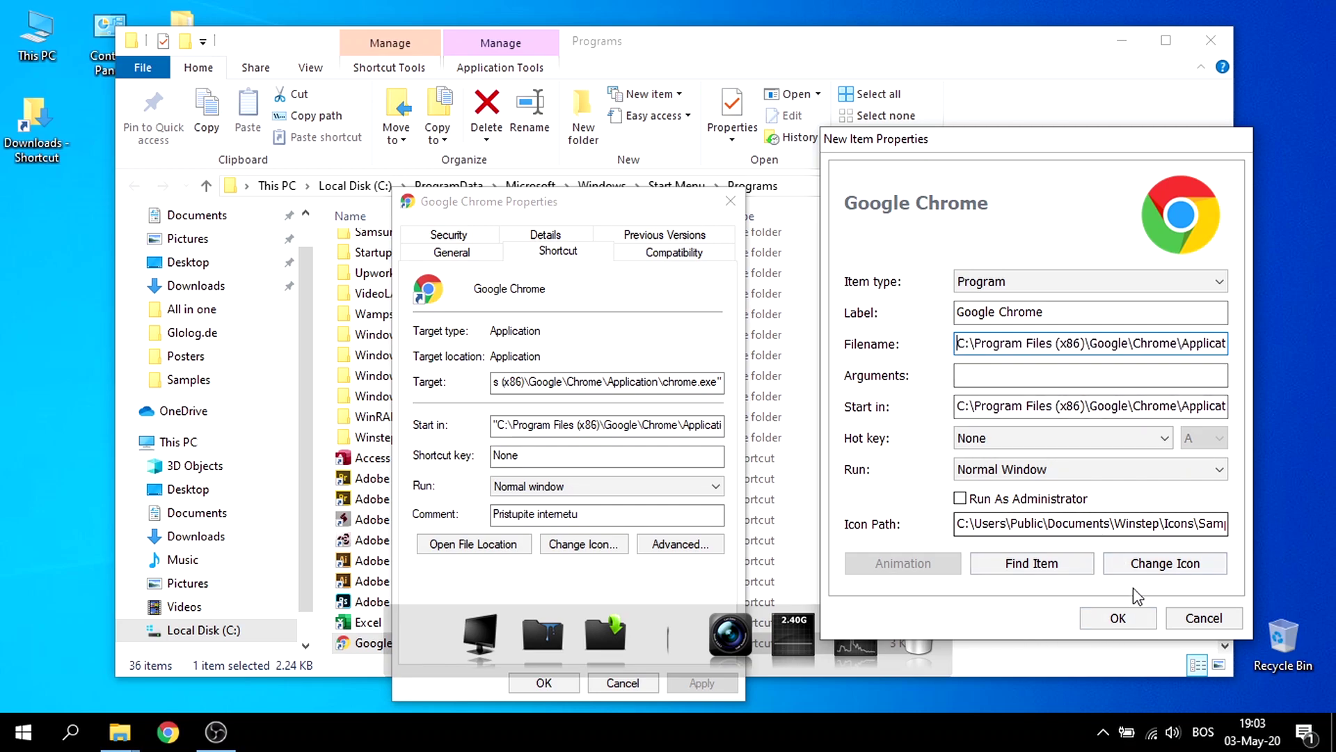
click(1114, 618)
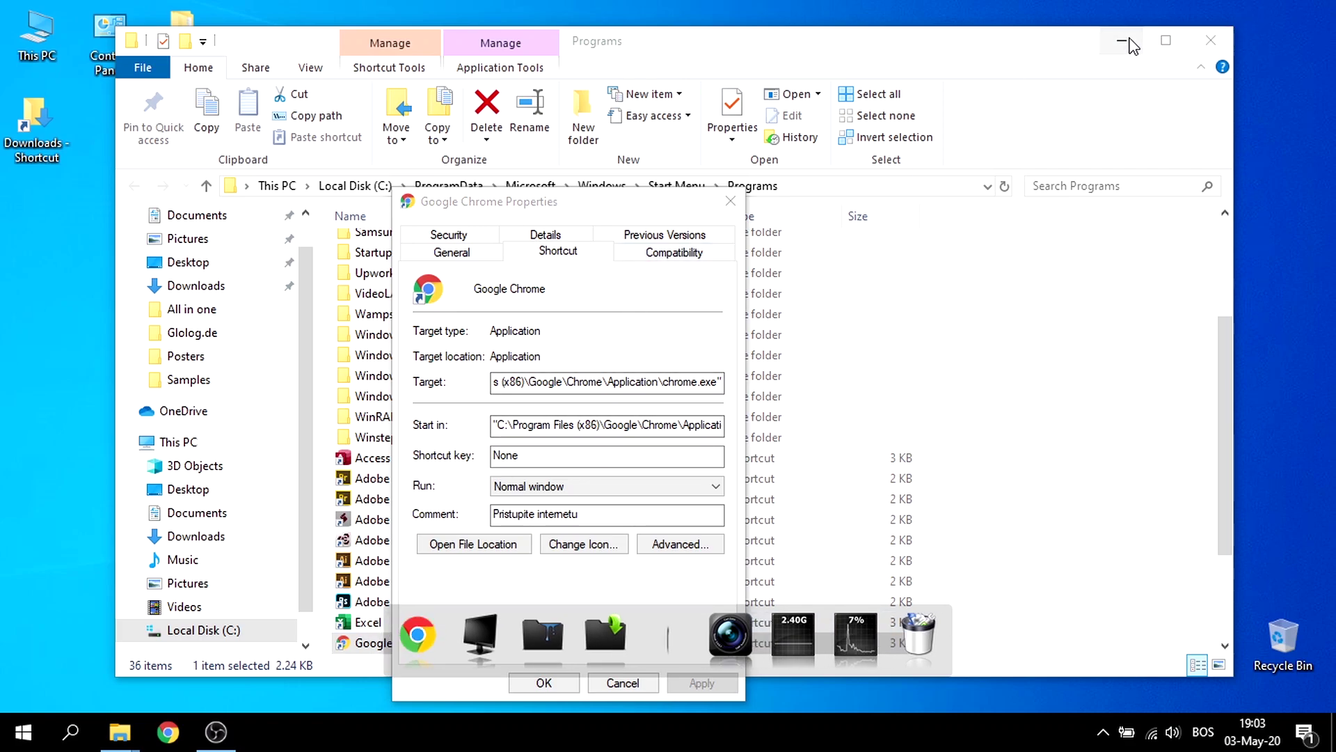
click(1211, 42)
click(730, 201)
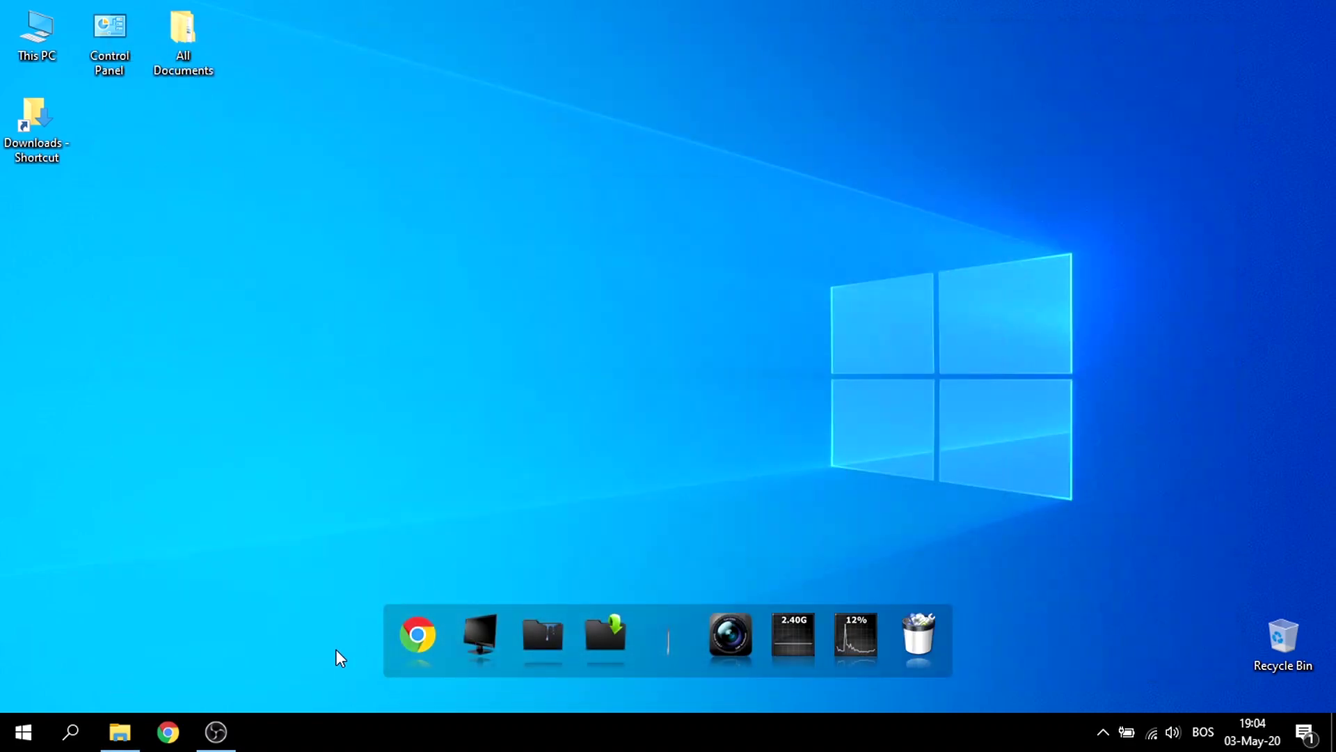
Step: Move the Chrome item between the separator and the camera item, and place another separator between Chrome and the camera
drag(402, 649, 713, 665)
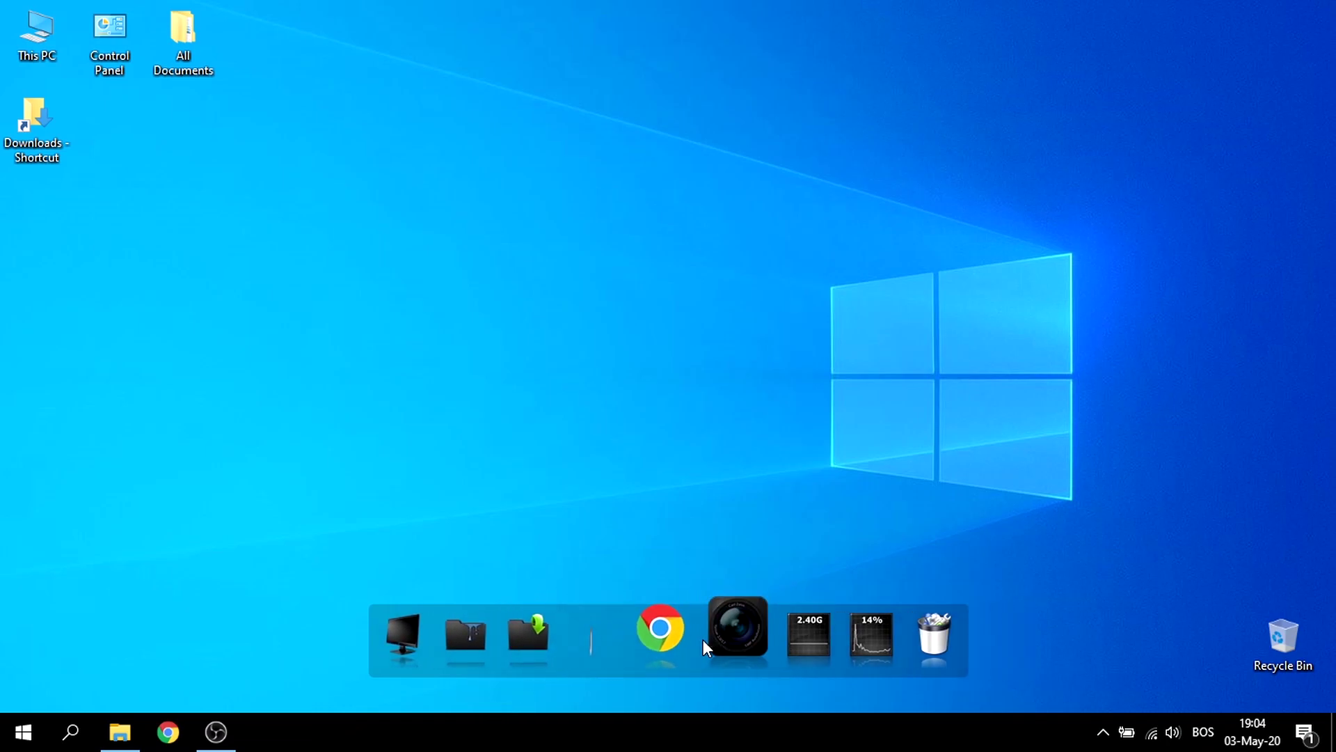
right_click(703, 641)
mouse_move(749, 382)
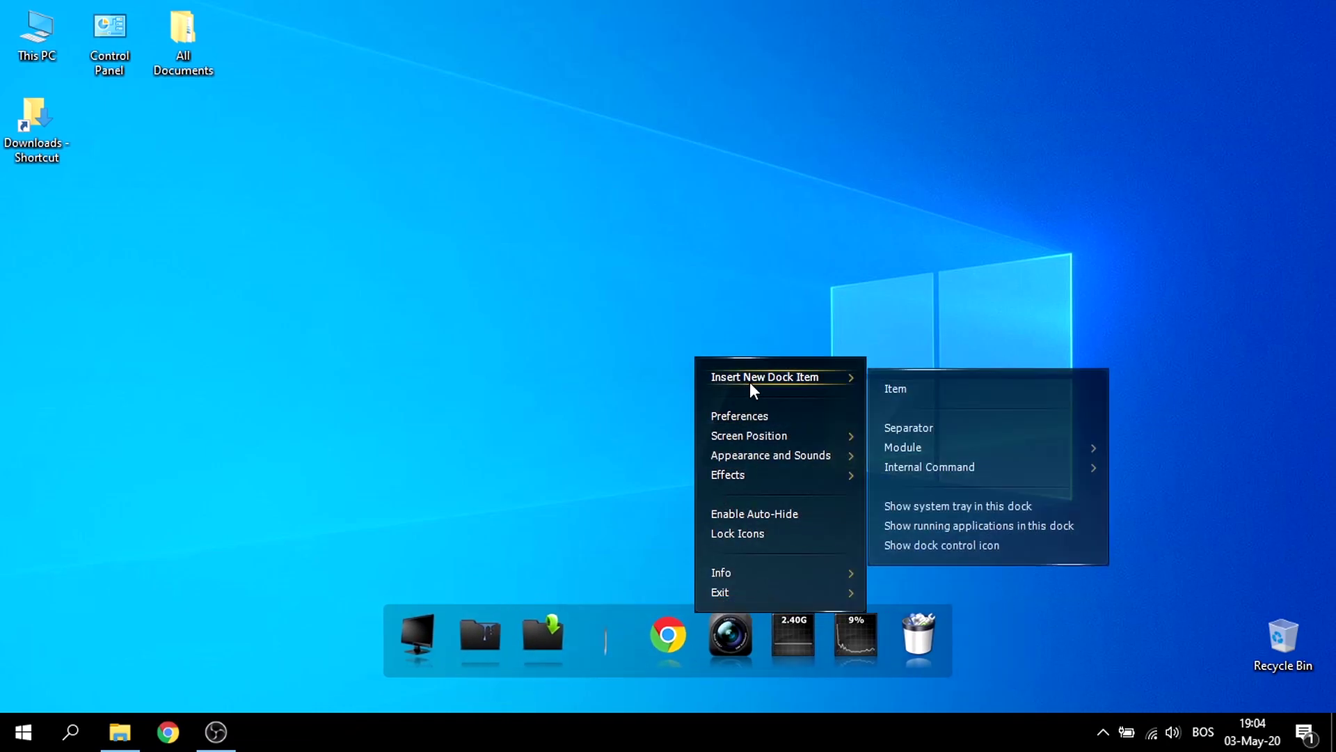
click(896, 423)
drag(762, 646, 694, 639)
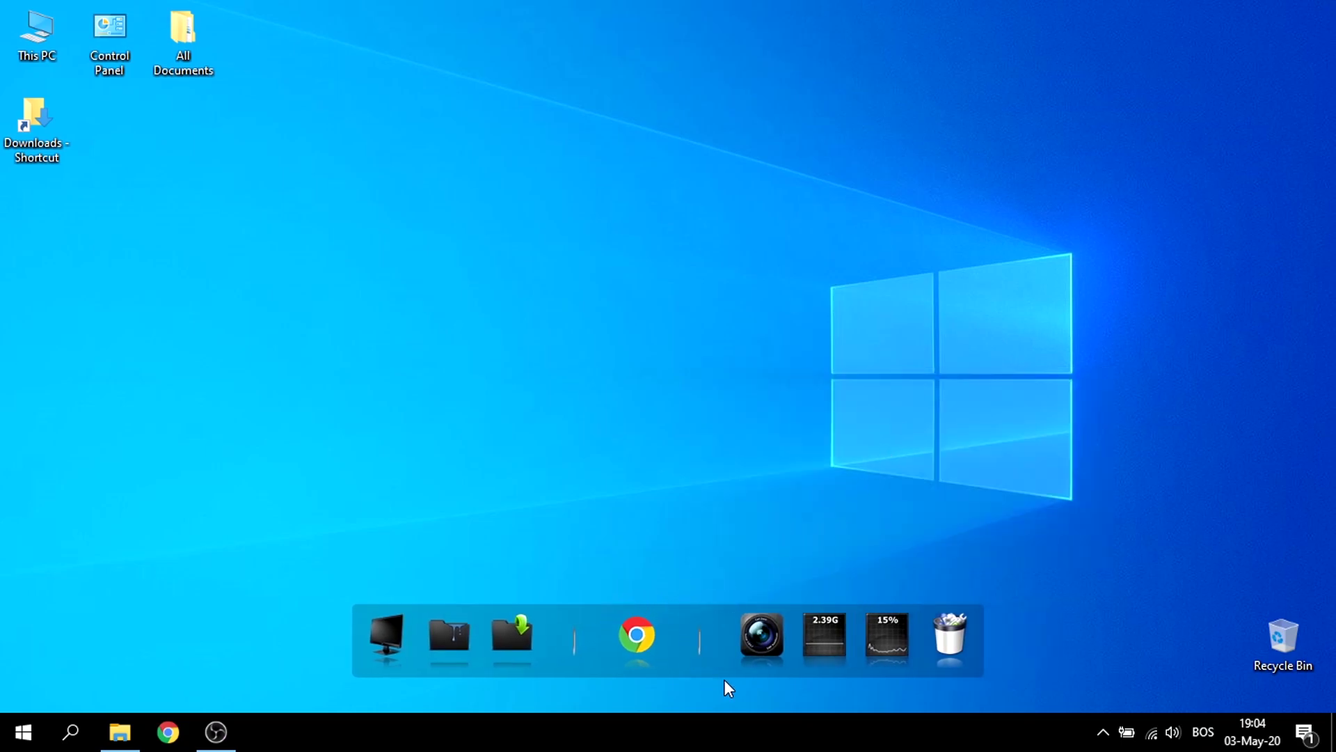
Step: Insert a new dock item of type Program and label it Photoshop
right_click(678, 644)
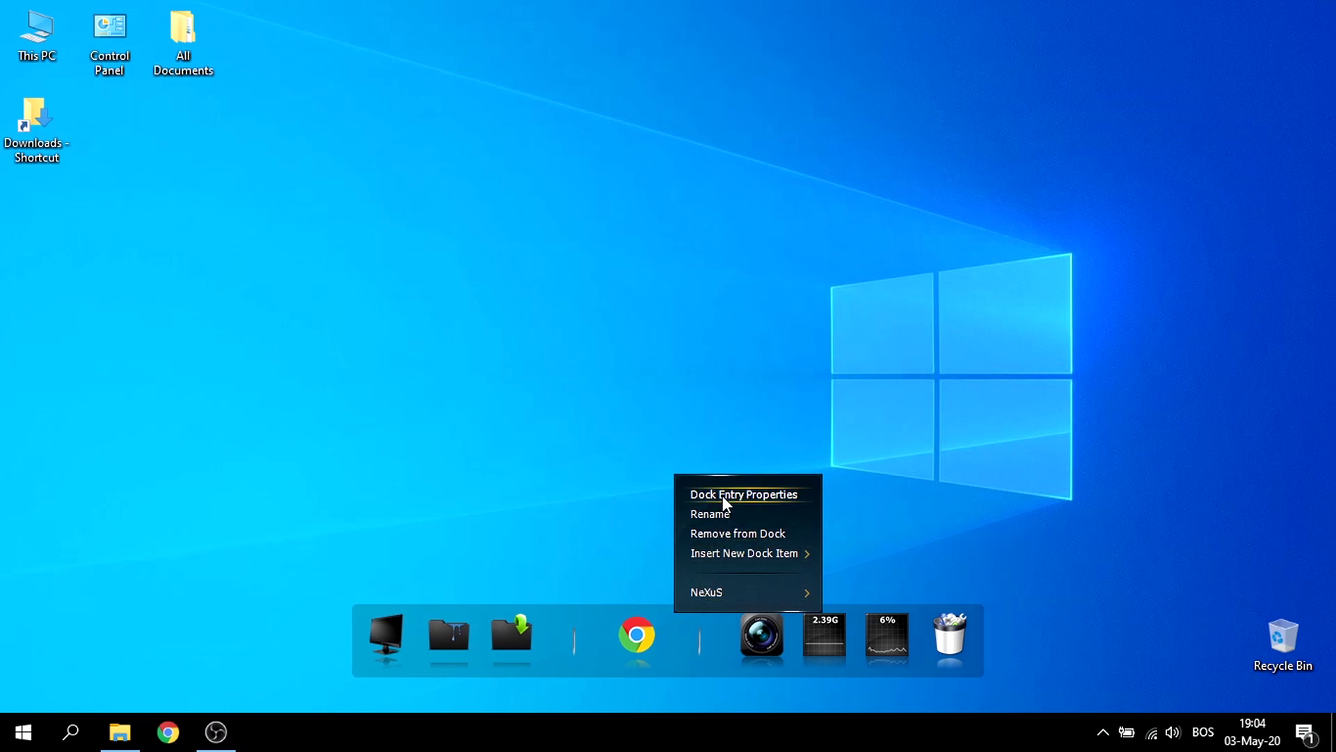
right_click(666, 613)
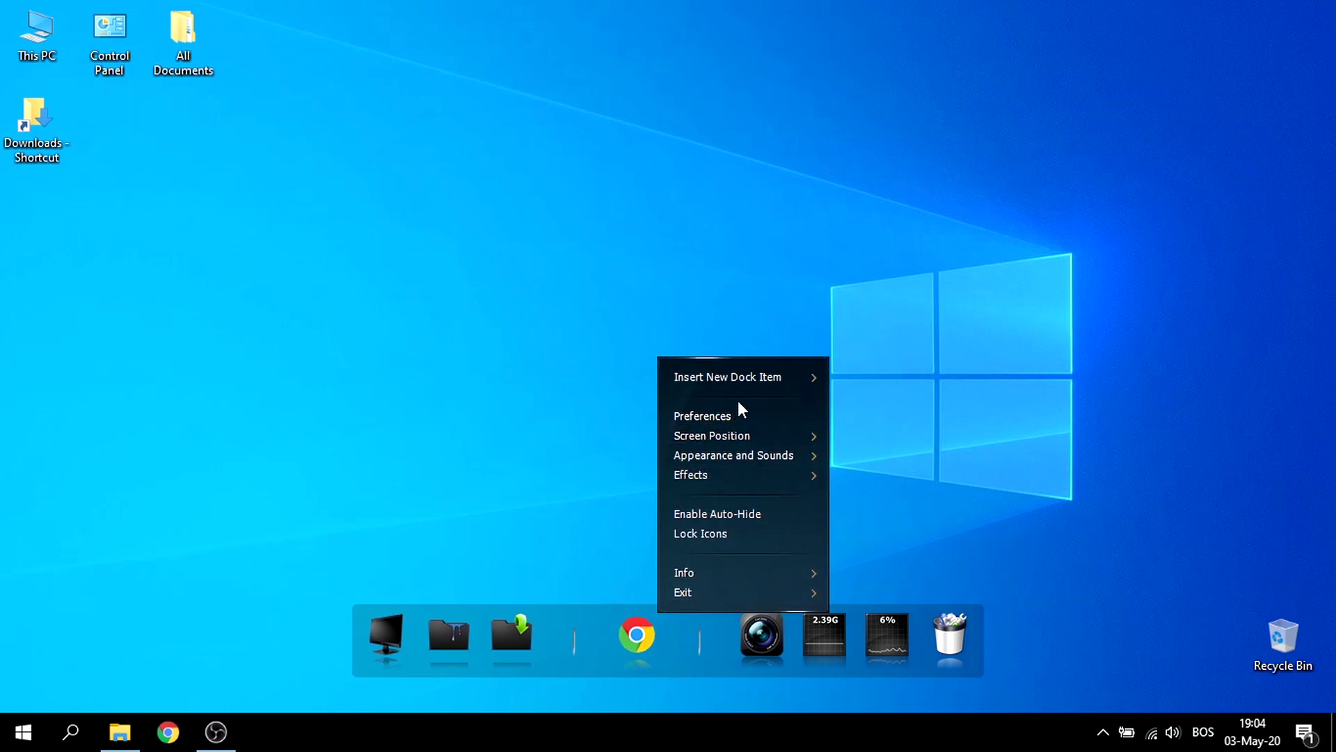
mouse_move(821, 377)
click(882, 385)
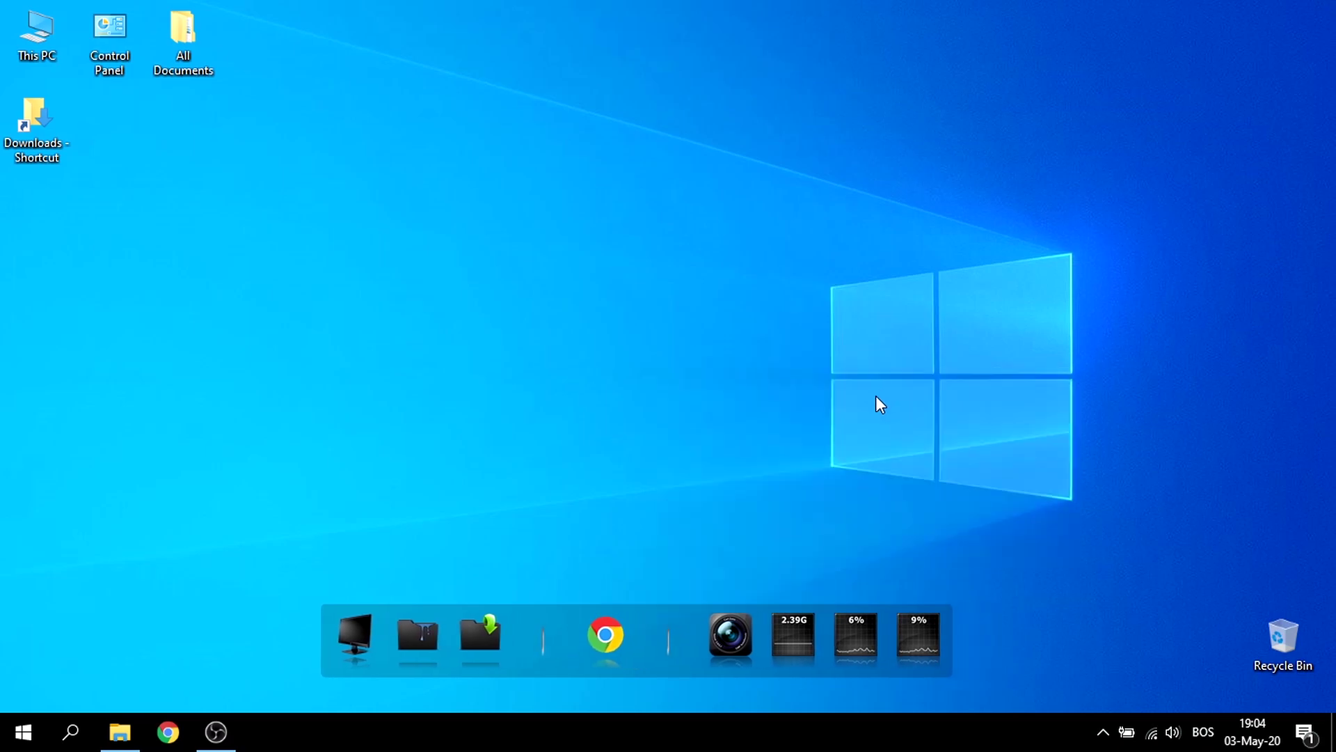
drag(1027, 312, 1139, 311)
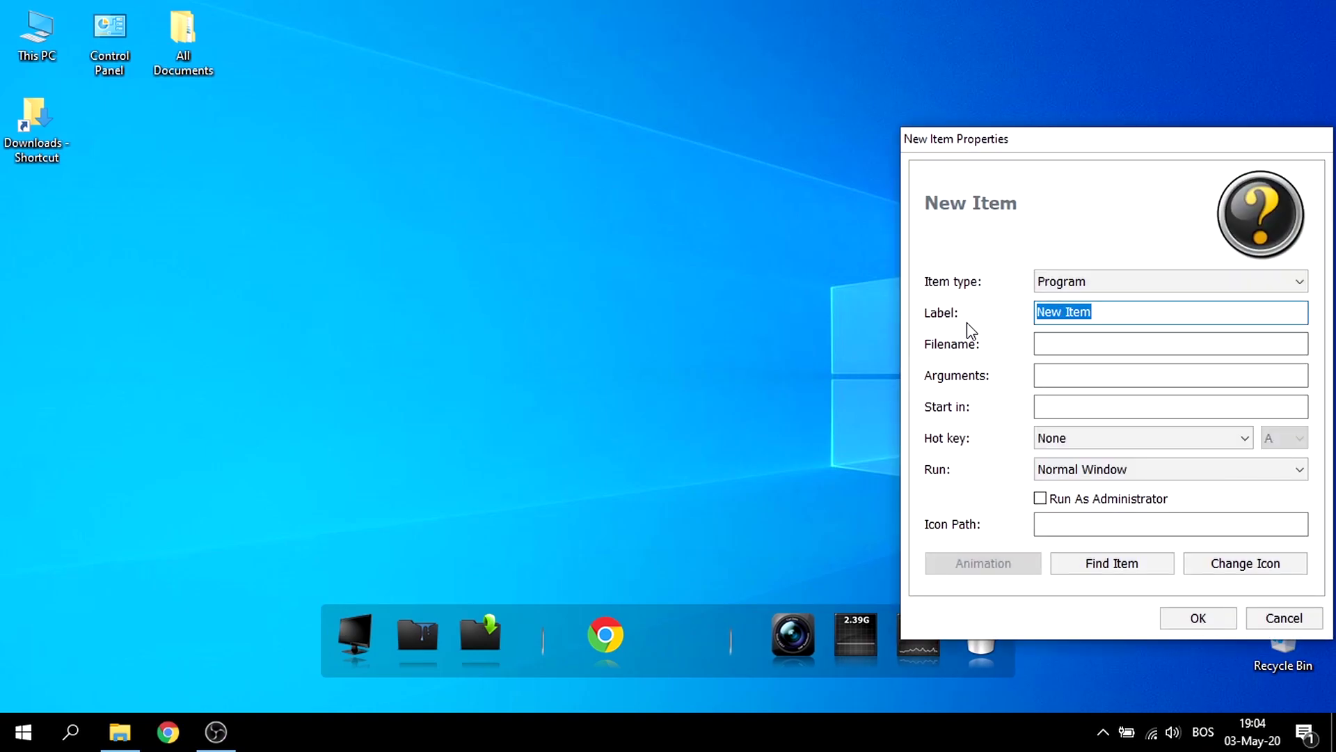
text(Photoshop)
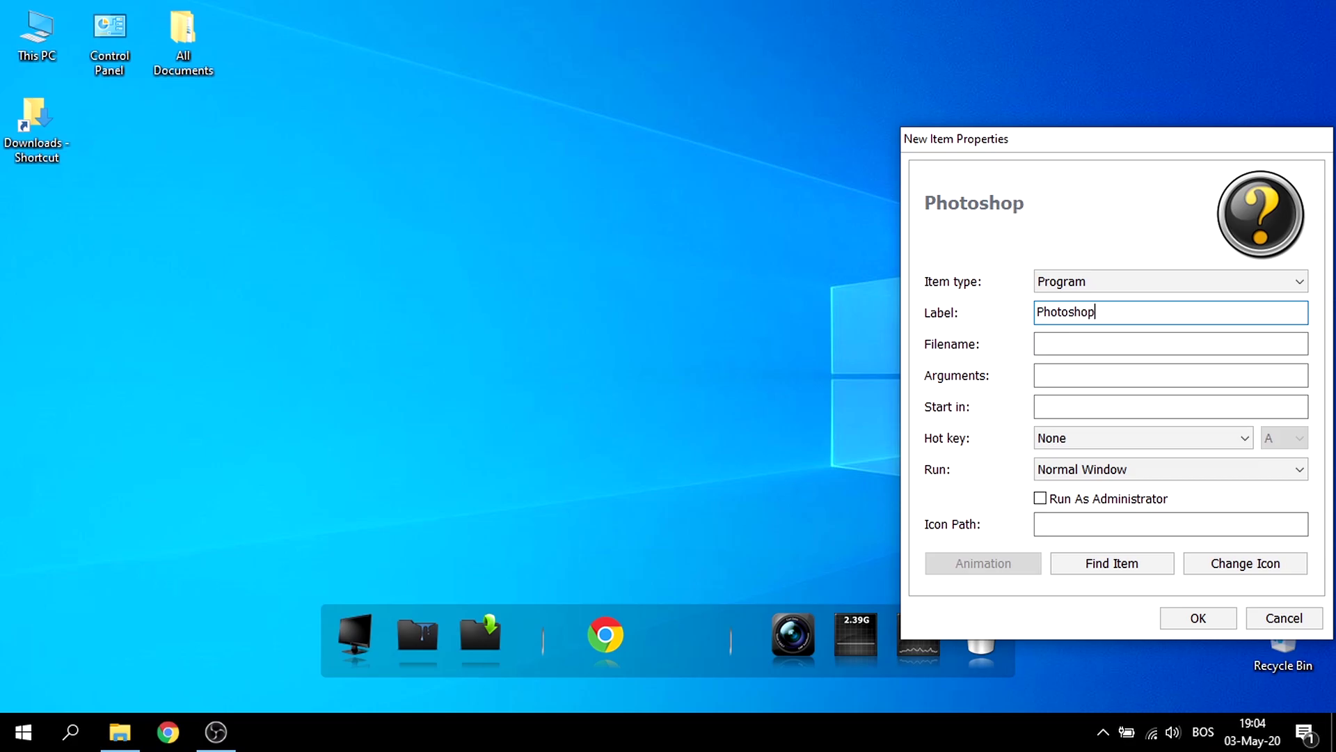
click(1095, 376)
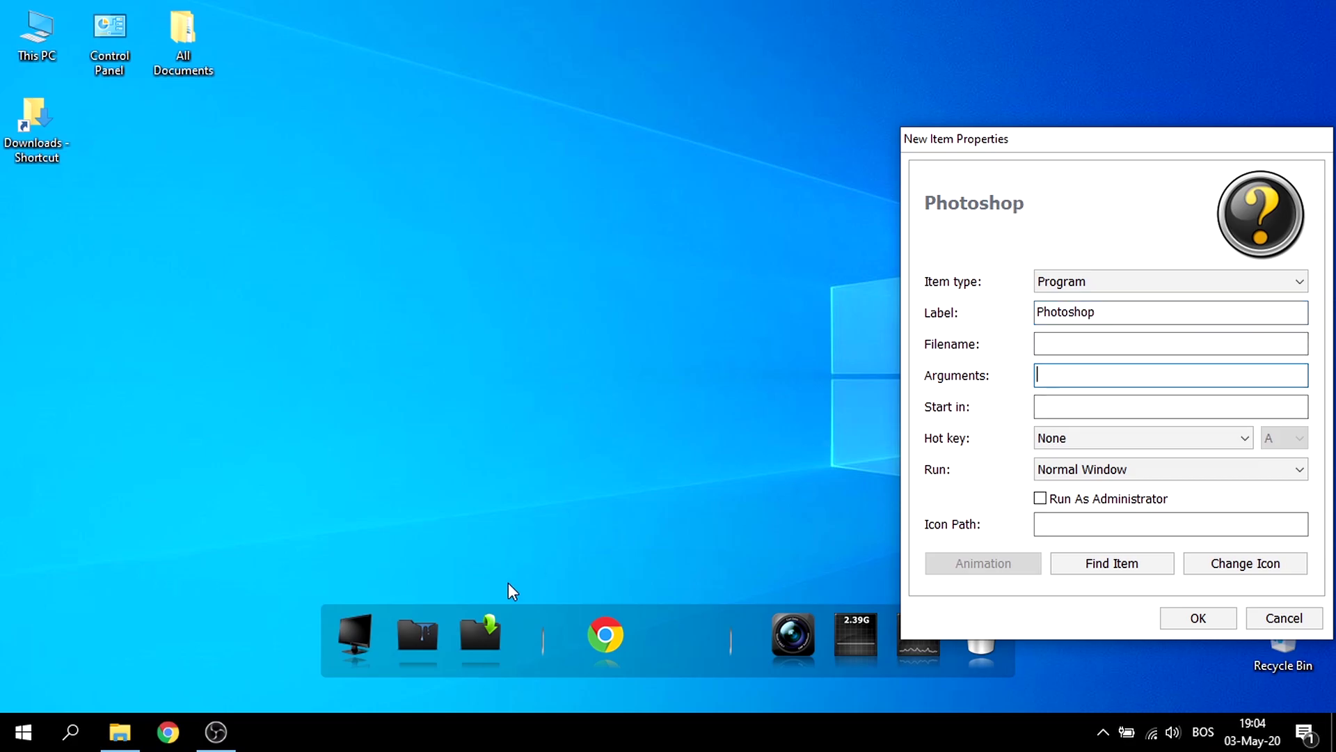
Step: Copy the target path without quotation marks from the Adobe Photoshop 2020 shortcut's properties in the Programs folder, then close both windows
click(135, 727)
scroll(448, 522, down, 2)
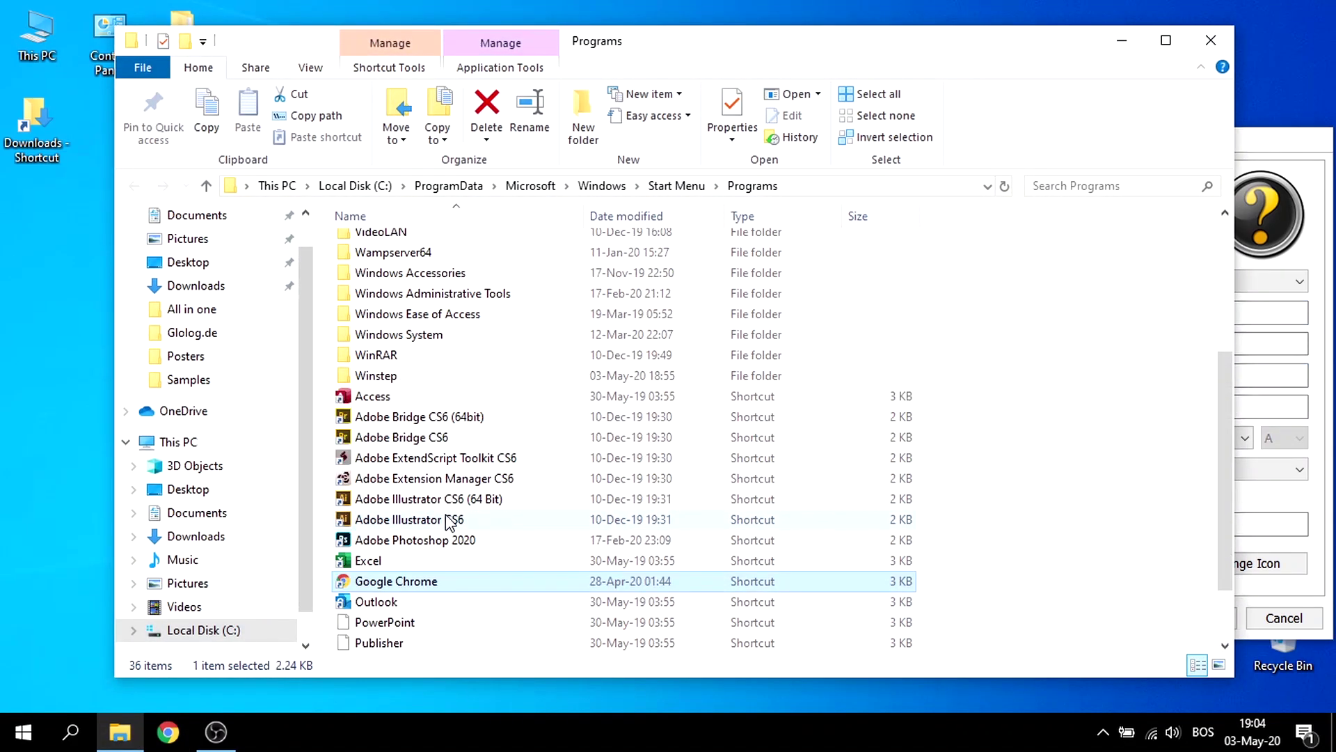
right_click(394, 478)
click(465, 460)
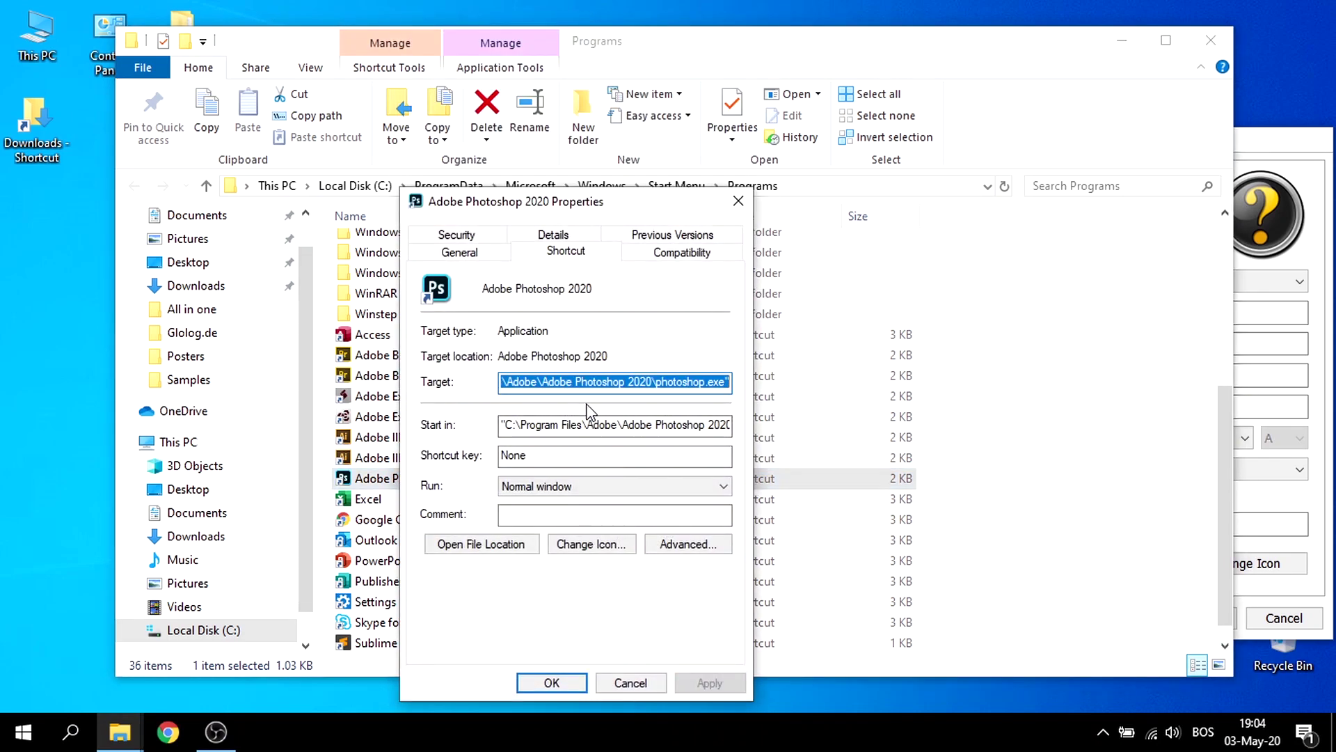
click(726, 384)
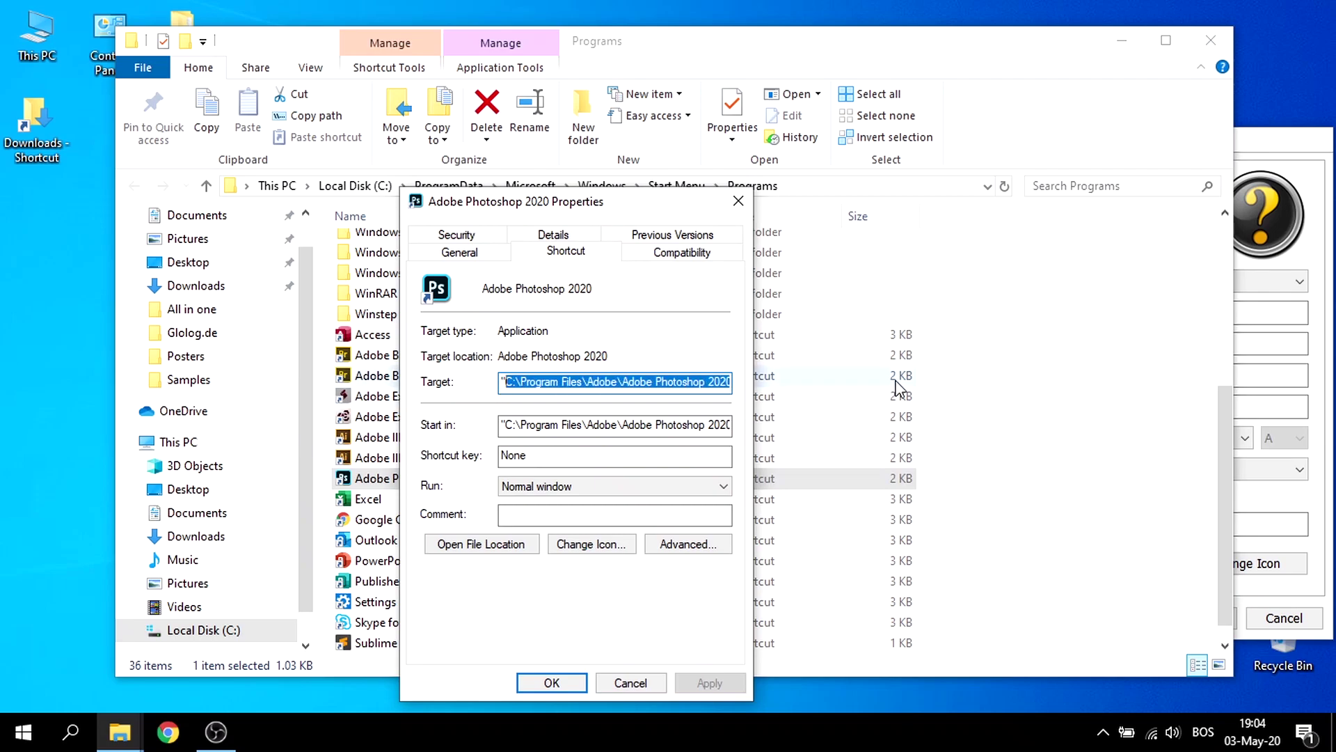
click(728, 202)
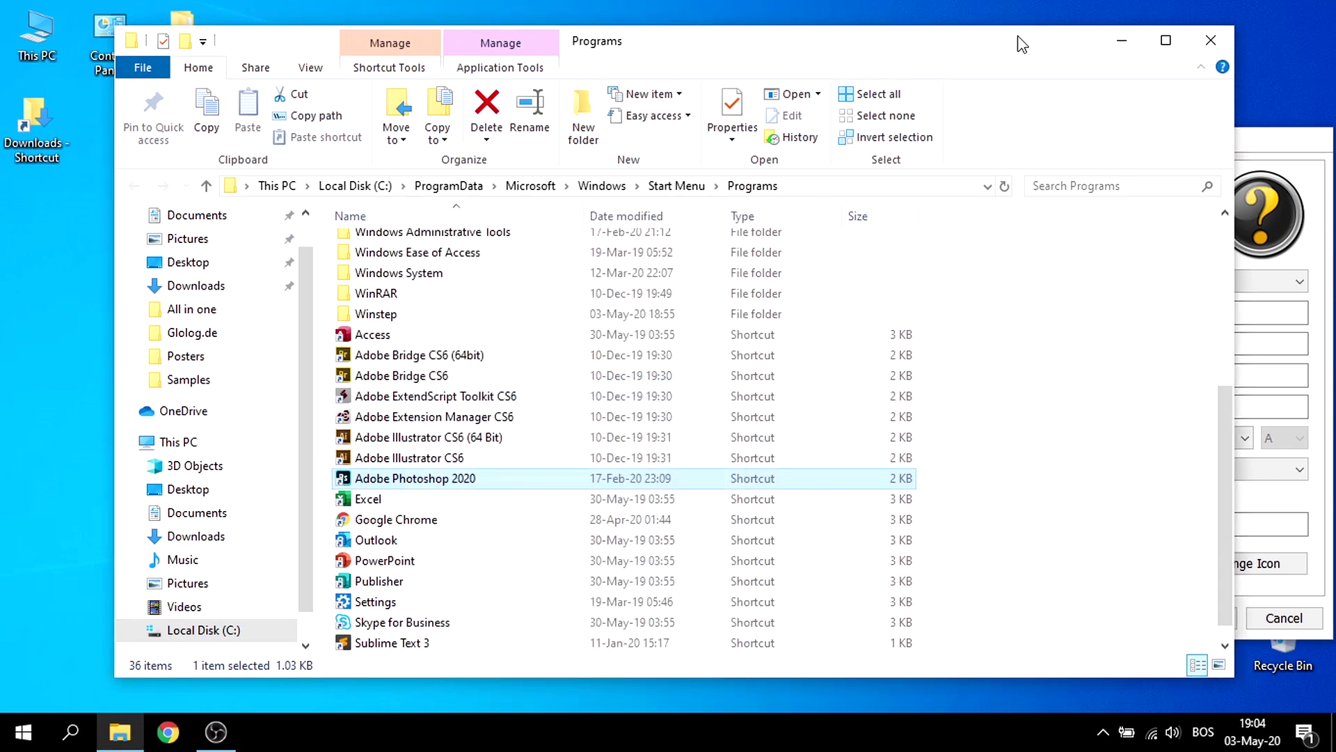
click(1185, 44)
click(1250, 12)
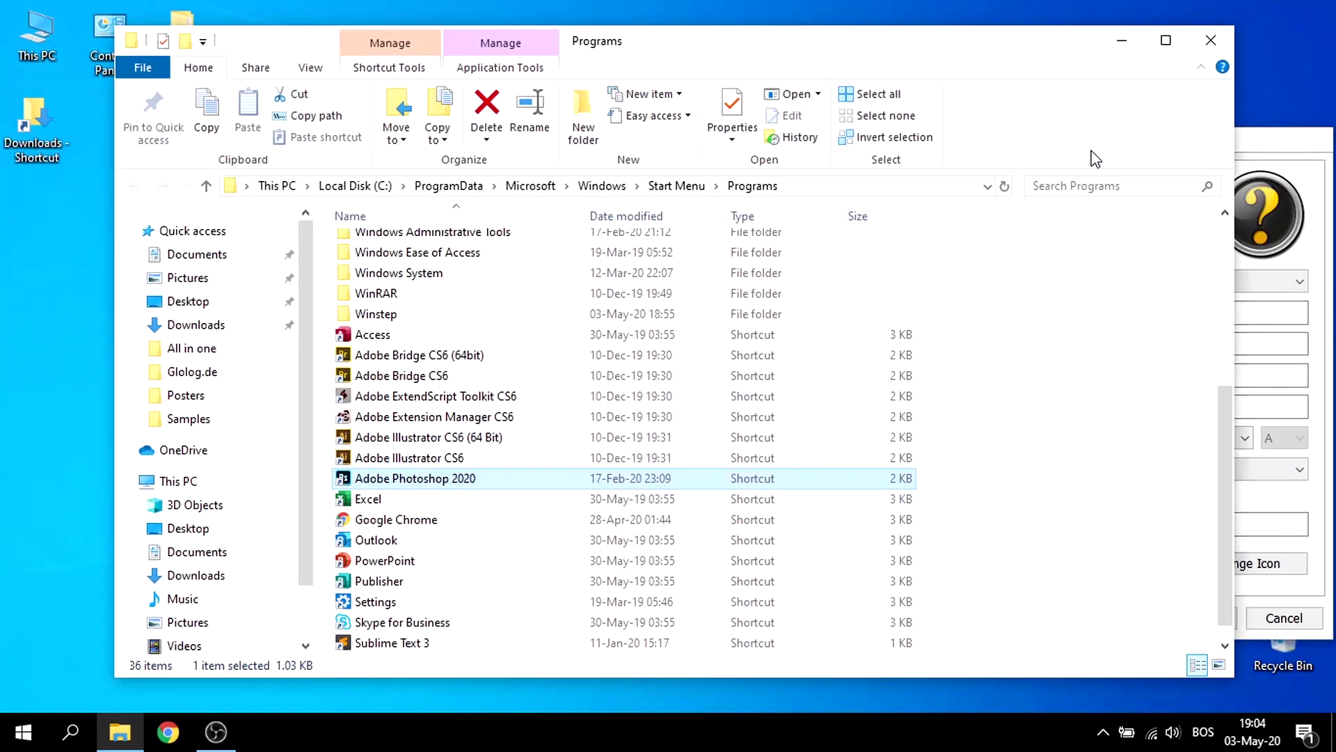
click(1223, 49)
Step: Set the Photoshop item's filename to C:\Program Files\Adobe\Adobe Photoshop 2020\photoshop.exe and accept the item with its default program icon
click(1108, 348)
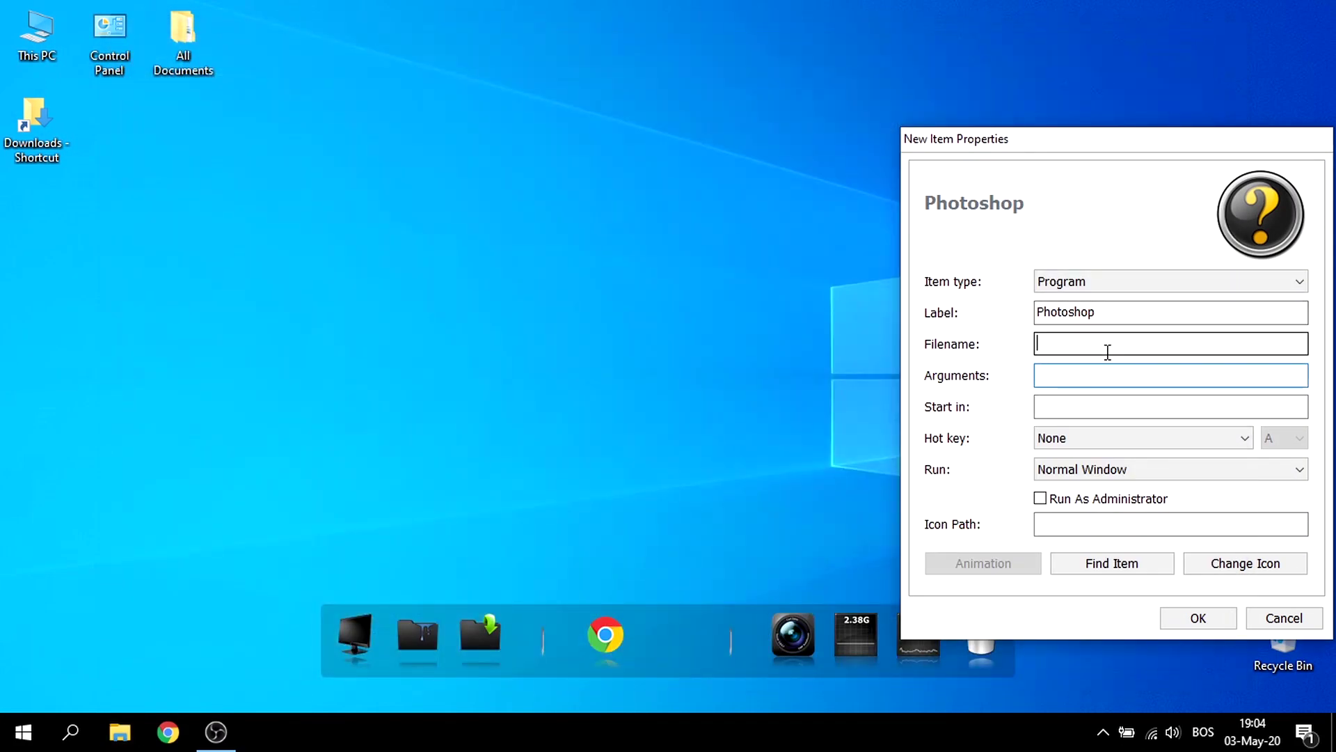
text(C:\Program Files\Adobe\Adobe Photoshop 2020\photoshop.exe)
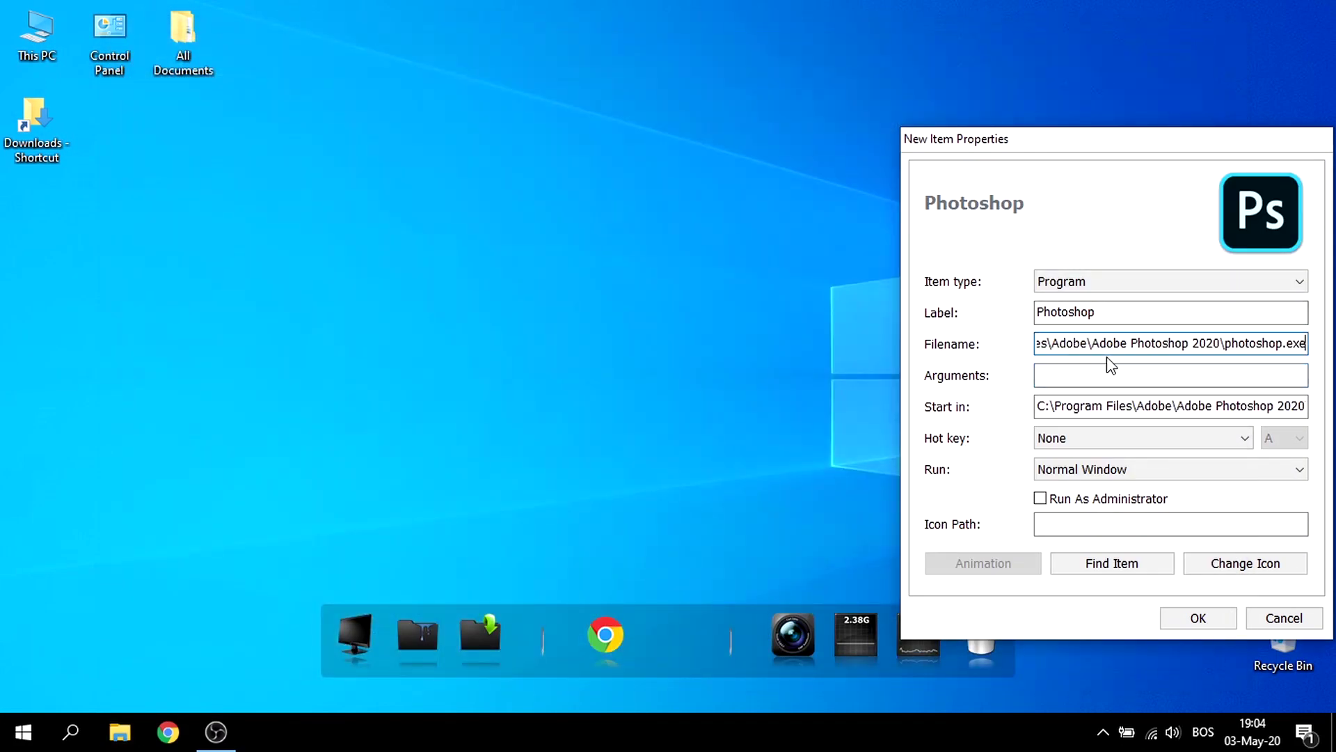
click(1218, 567)
click(1116, 634)
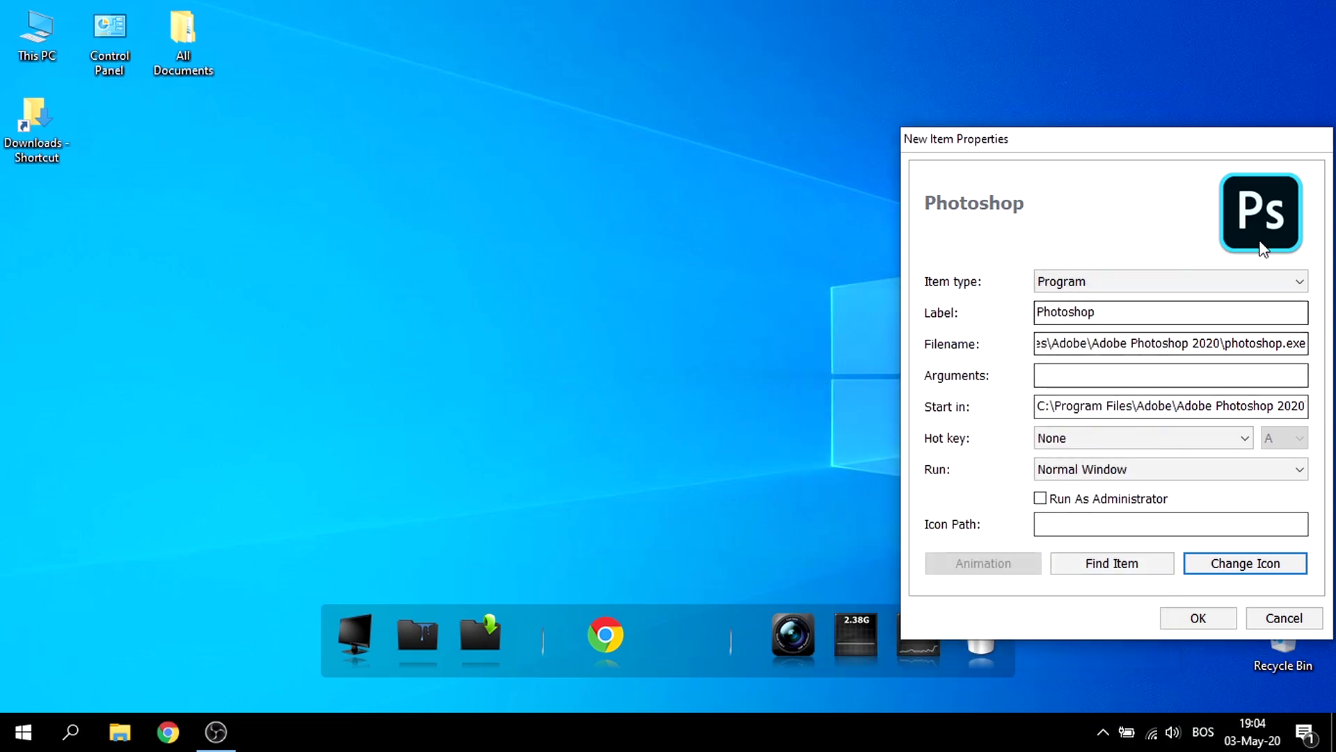
click(1196, 618)
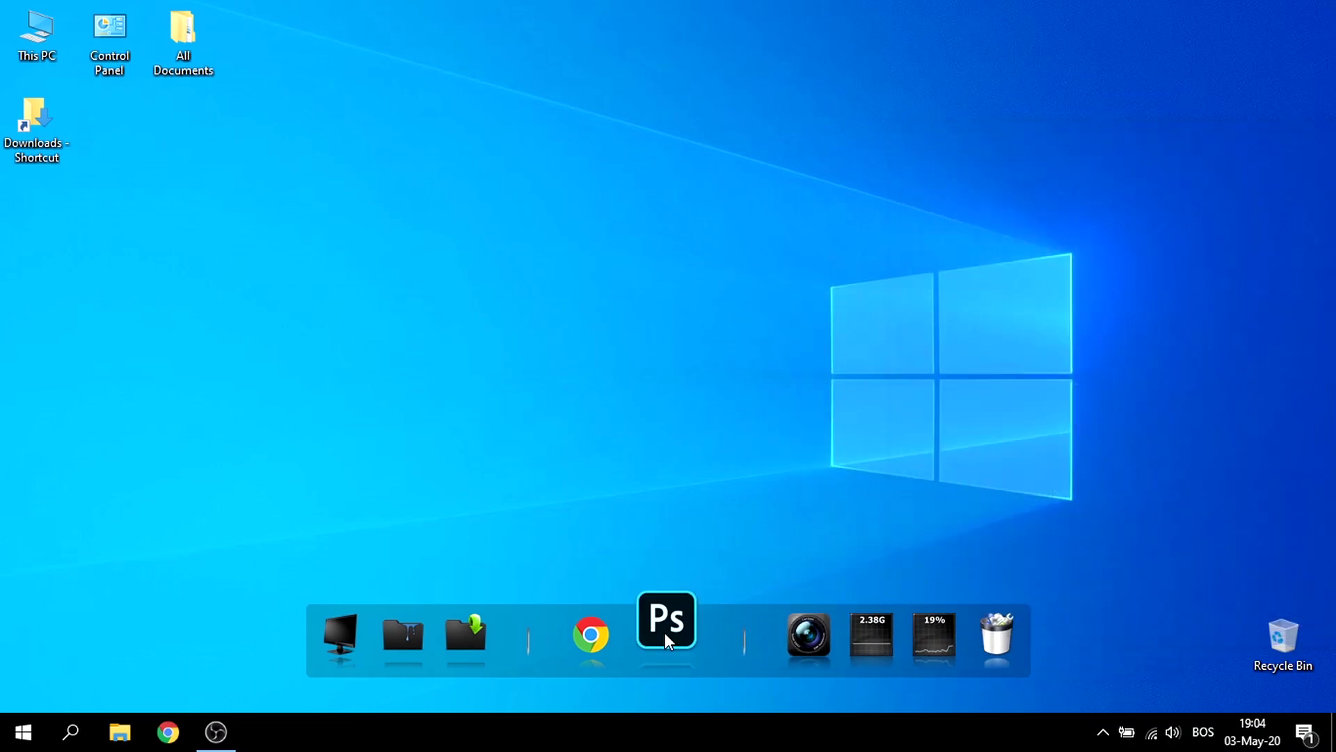
Step: Insert a new dock item of type Program and label it Illustrator
right_click(705, 636)
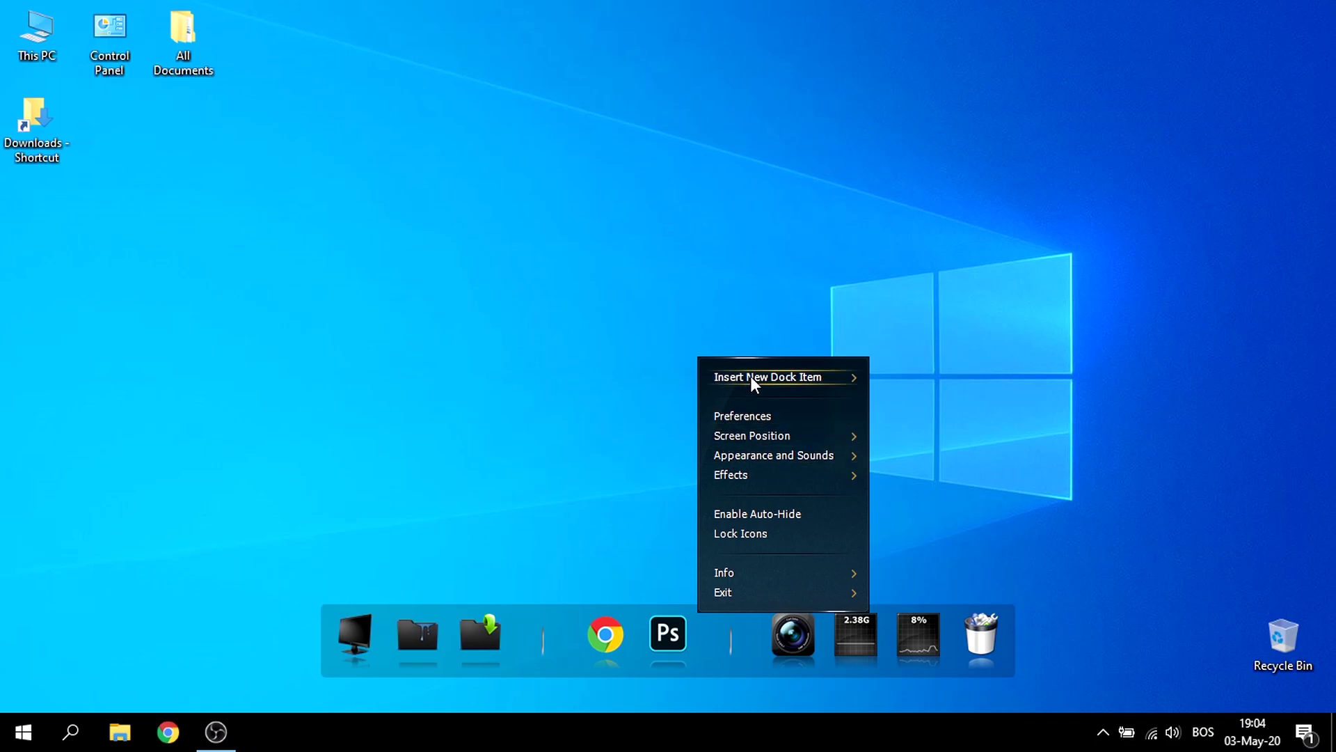
mouse_move(761, 376)
click(929, 387)
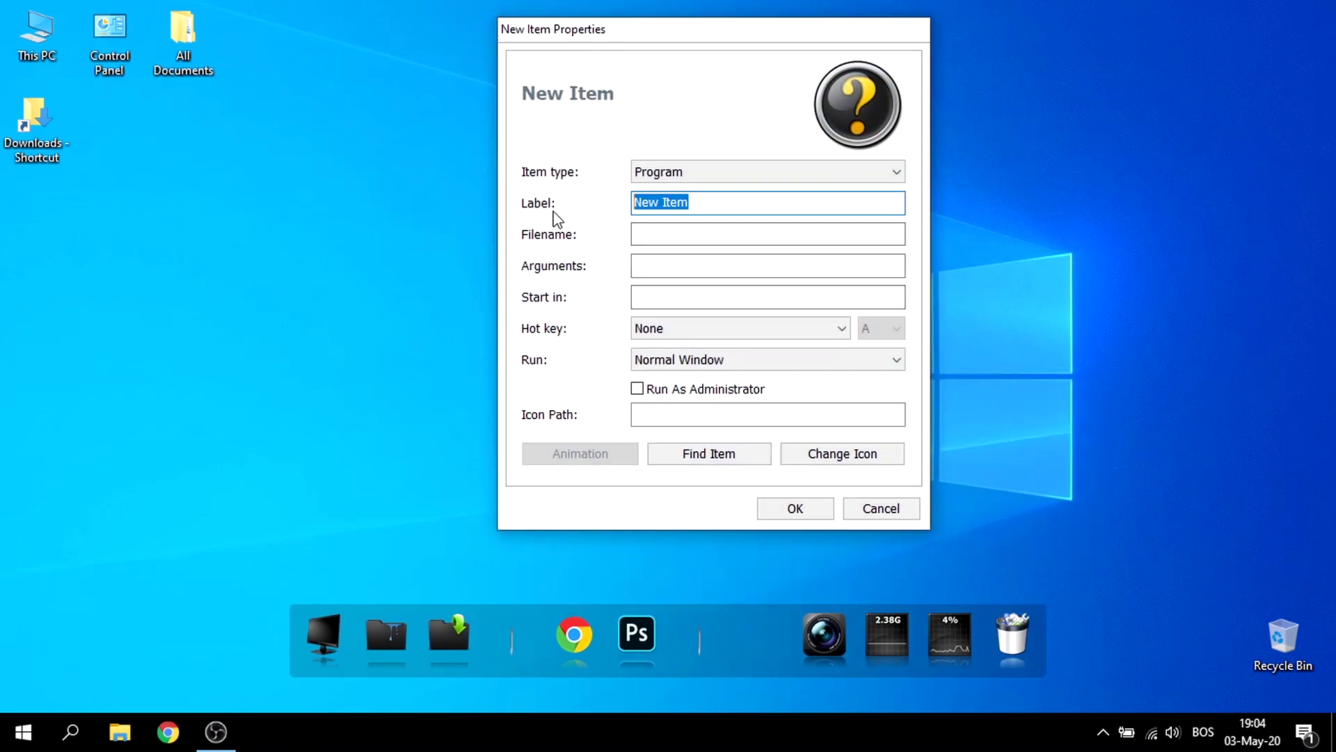
text(Illustrator)
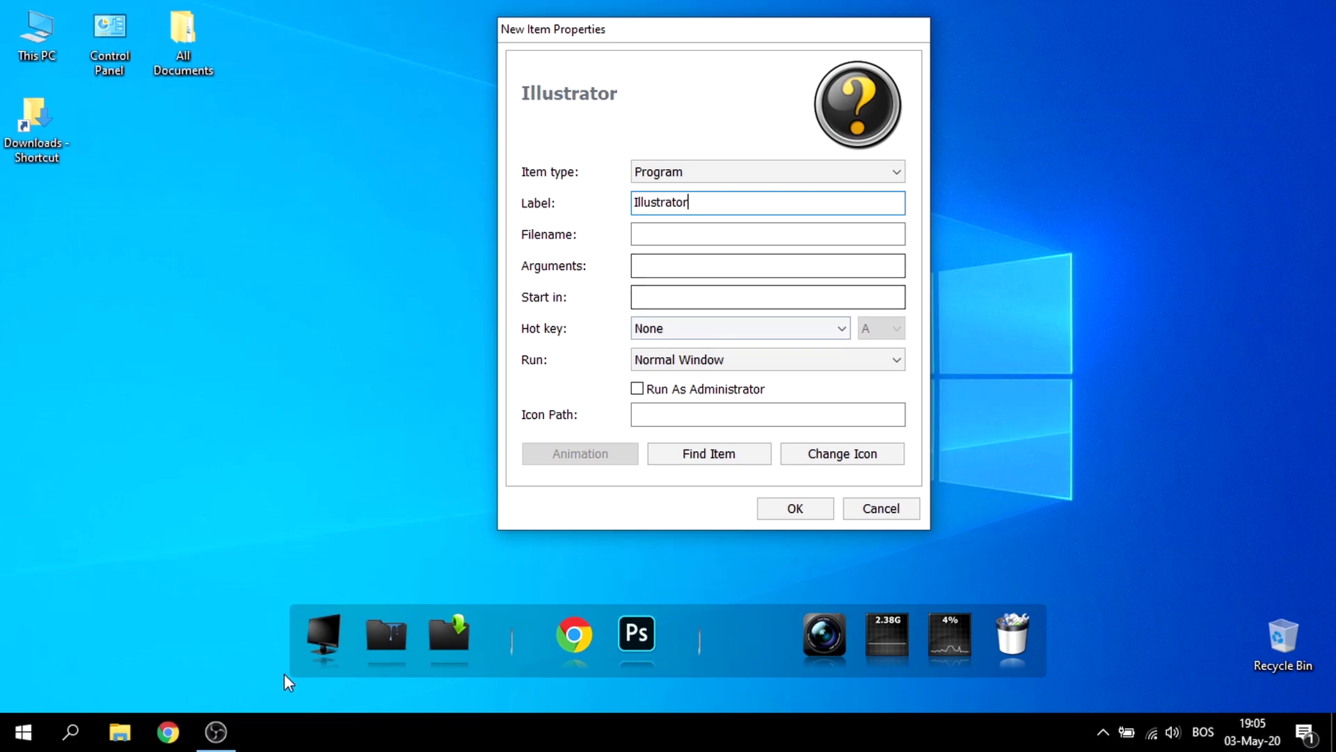
Step: Copy the target path without quotation marks from the Adobe Illustrator CS6 (64 Bit) shortcut's properties in the Programs folder, then dismiss both windows
click(120, 732)
scroll(383, 640, down, 4)
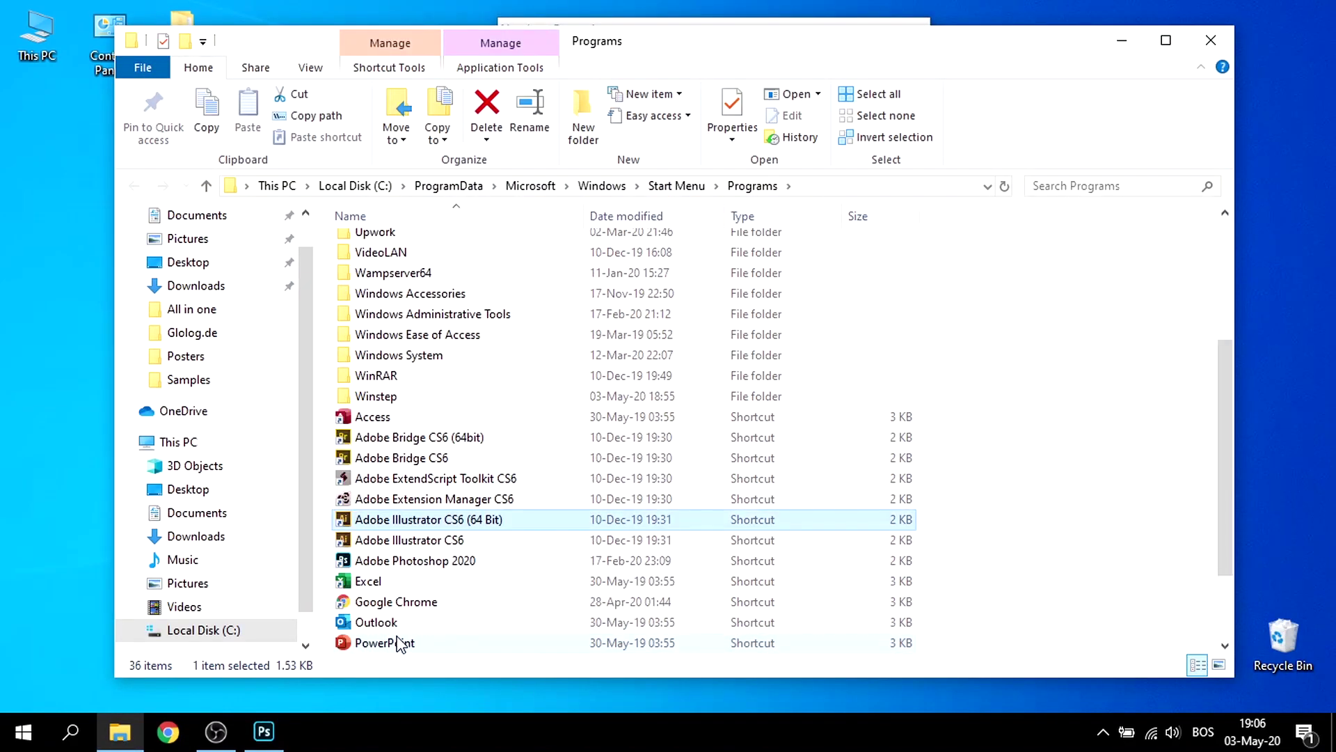
right_click(402, 459)
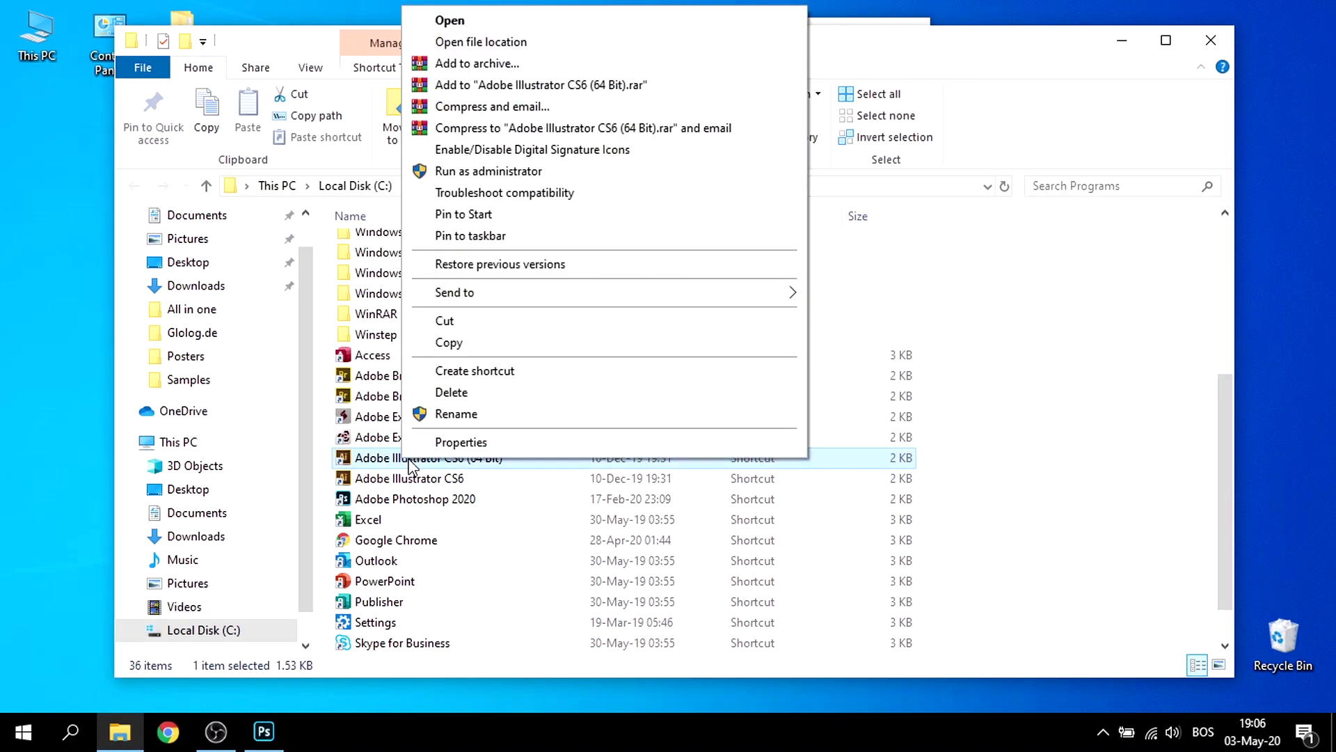
click(466, 444)
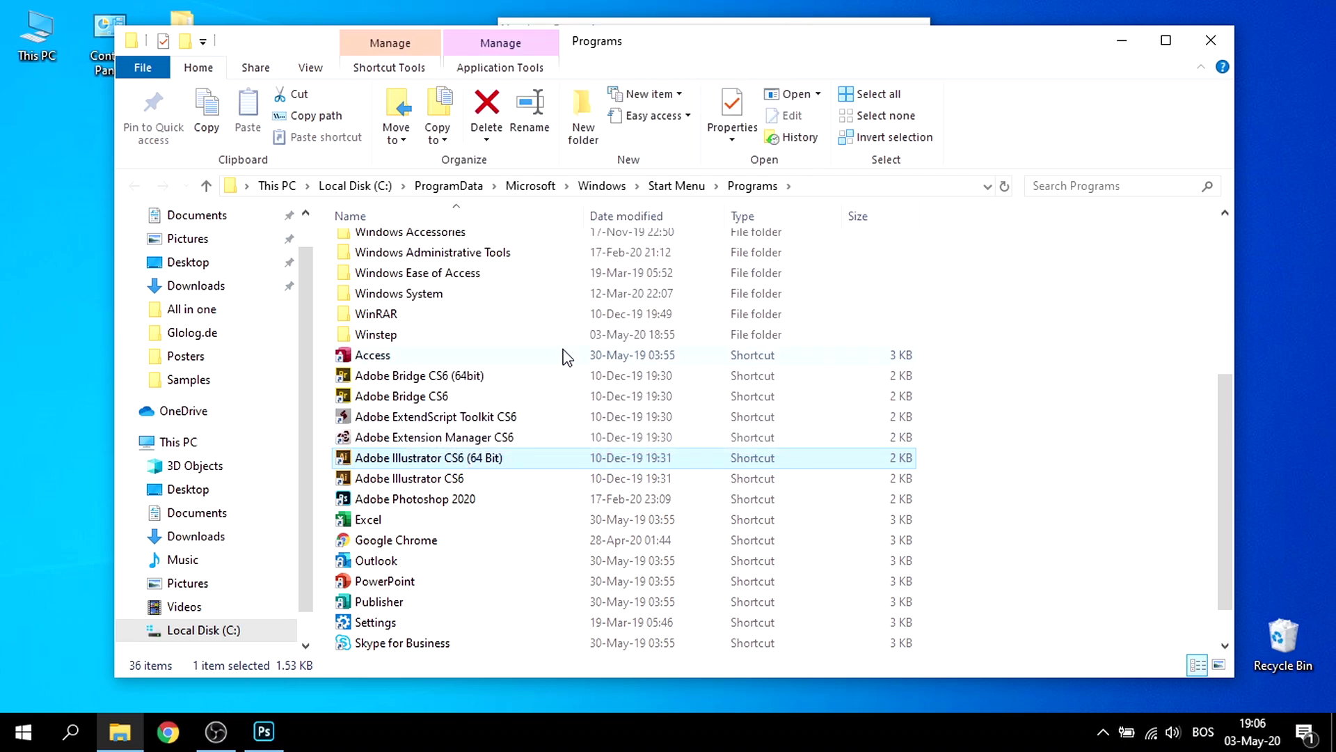
click(734, 381)
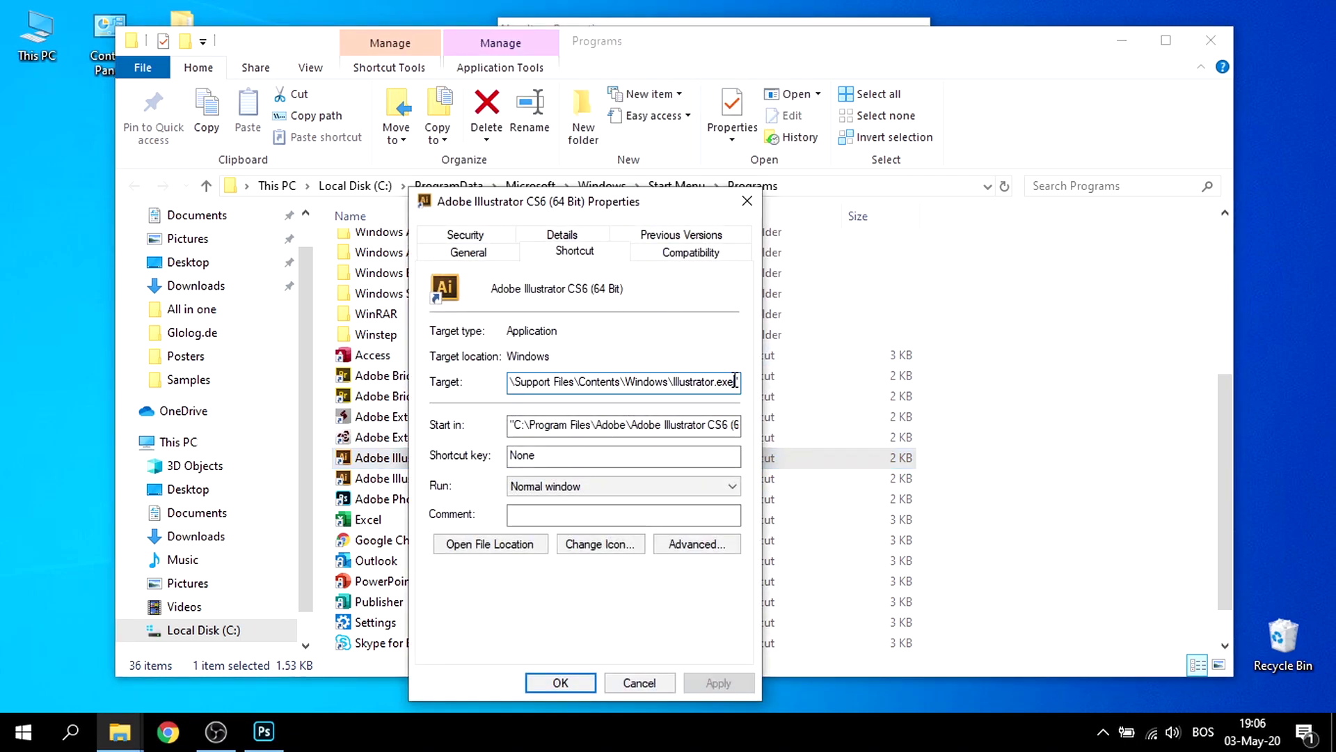
drag(721, 380, 499, 383)
key(ctrl+c)
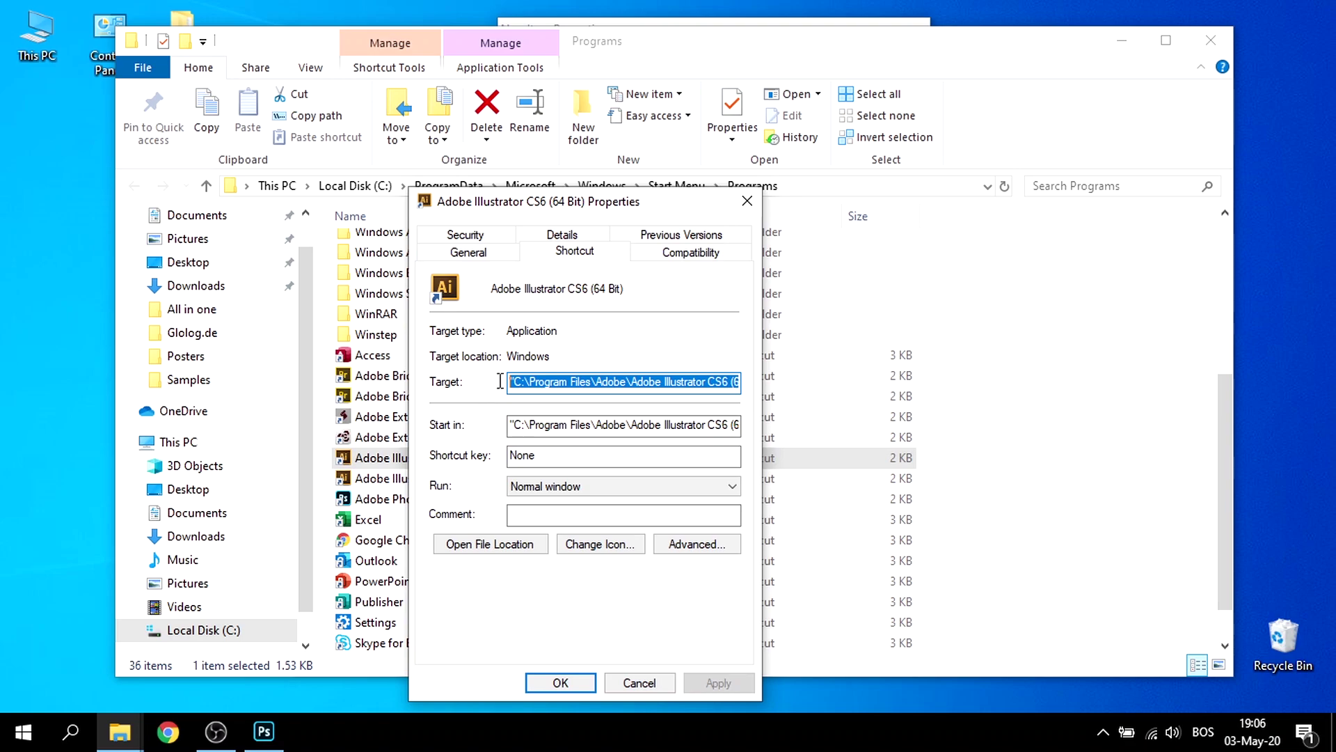
click(647, 685)
click(1134, 50)
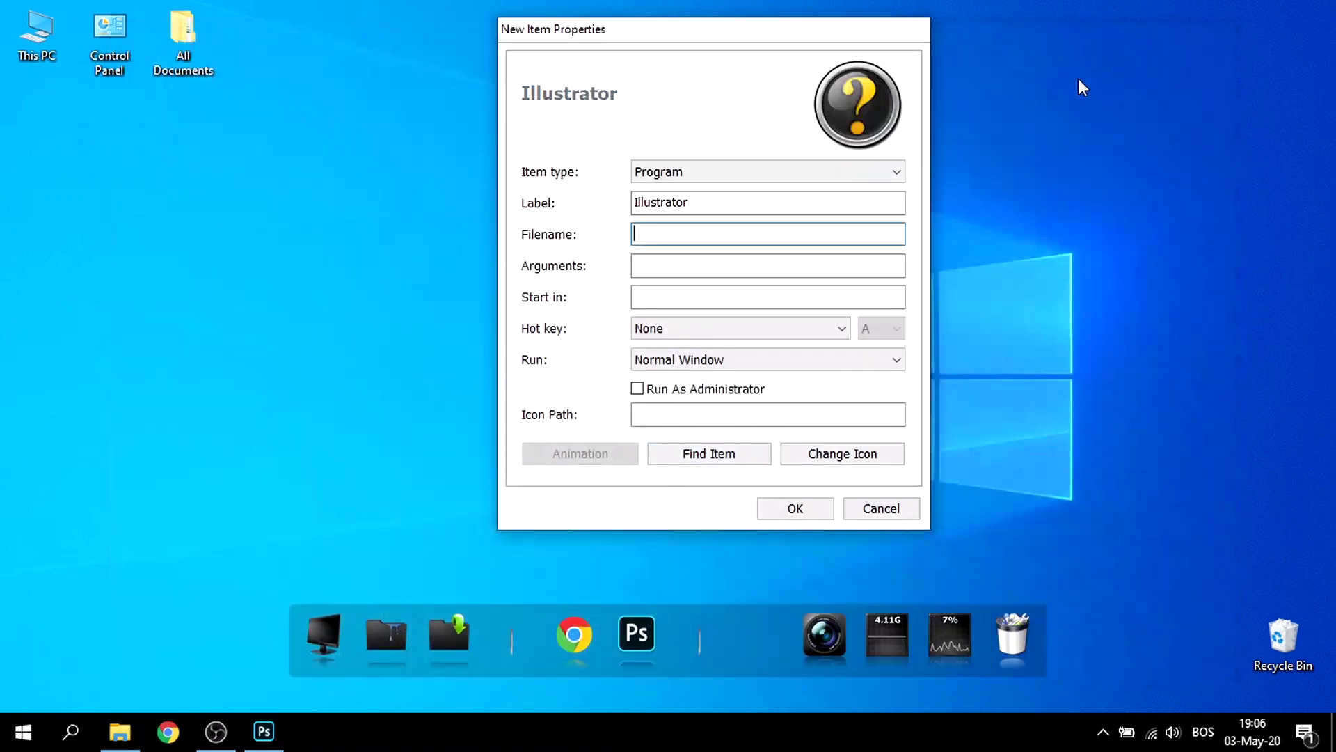
Step: Set the Illustrator item's filename to the copied Illustrator.exe path, accept the item and move it beside Photoshop in the dock
key(ctrl+v)
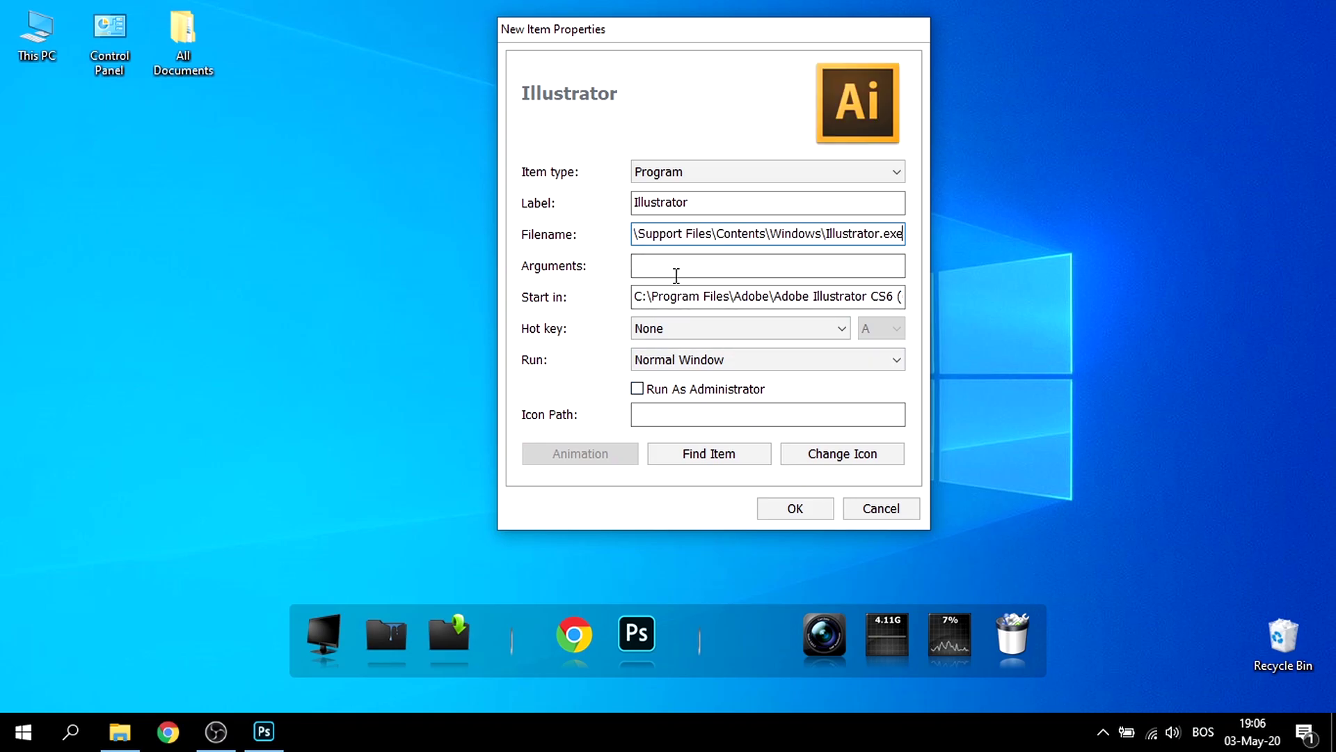
click(800, 514)
drag(764, 663, 710, 647)
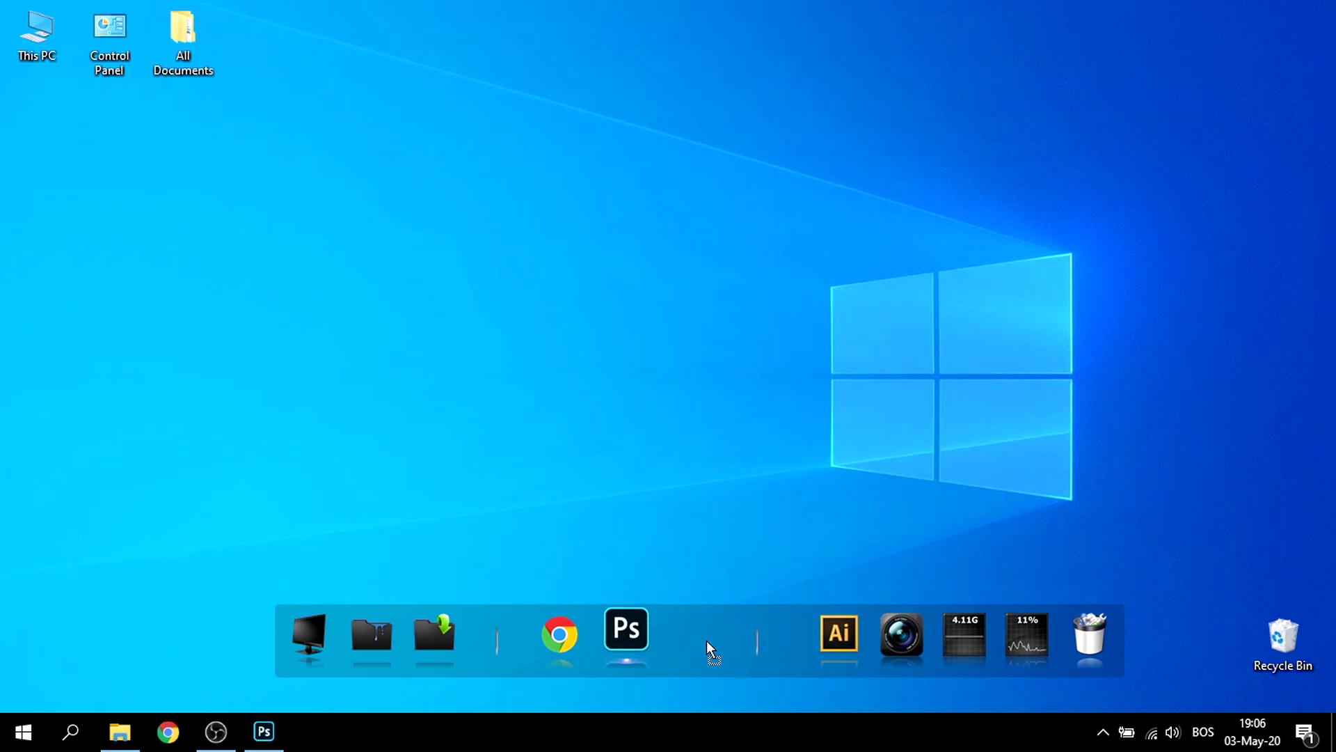
right_click(598, 306)
click(635, 359)
right_click(584, 293)
click(623, 350)
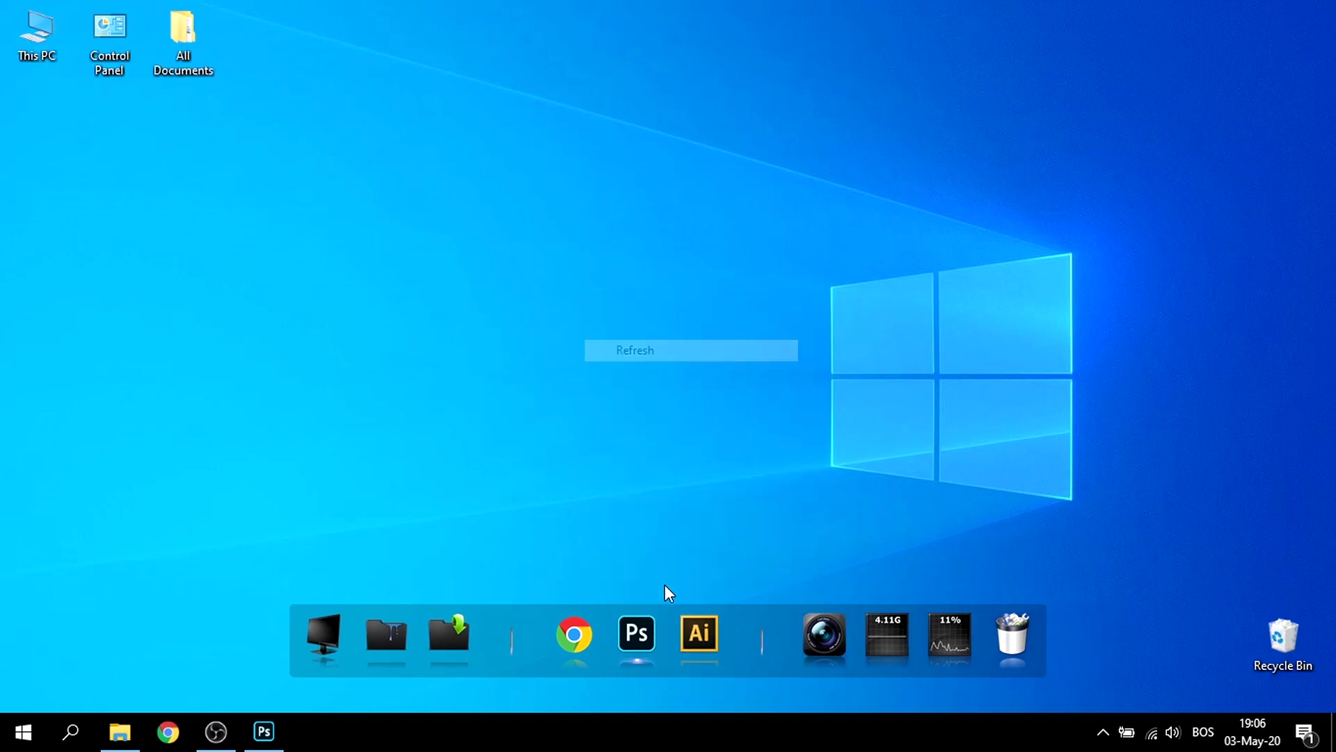
Step: Insert a new dock item of type Program and label it Word
right_click(737, 635)
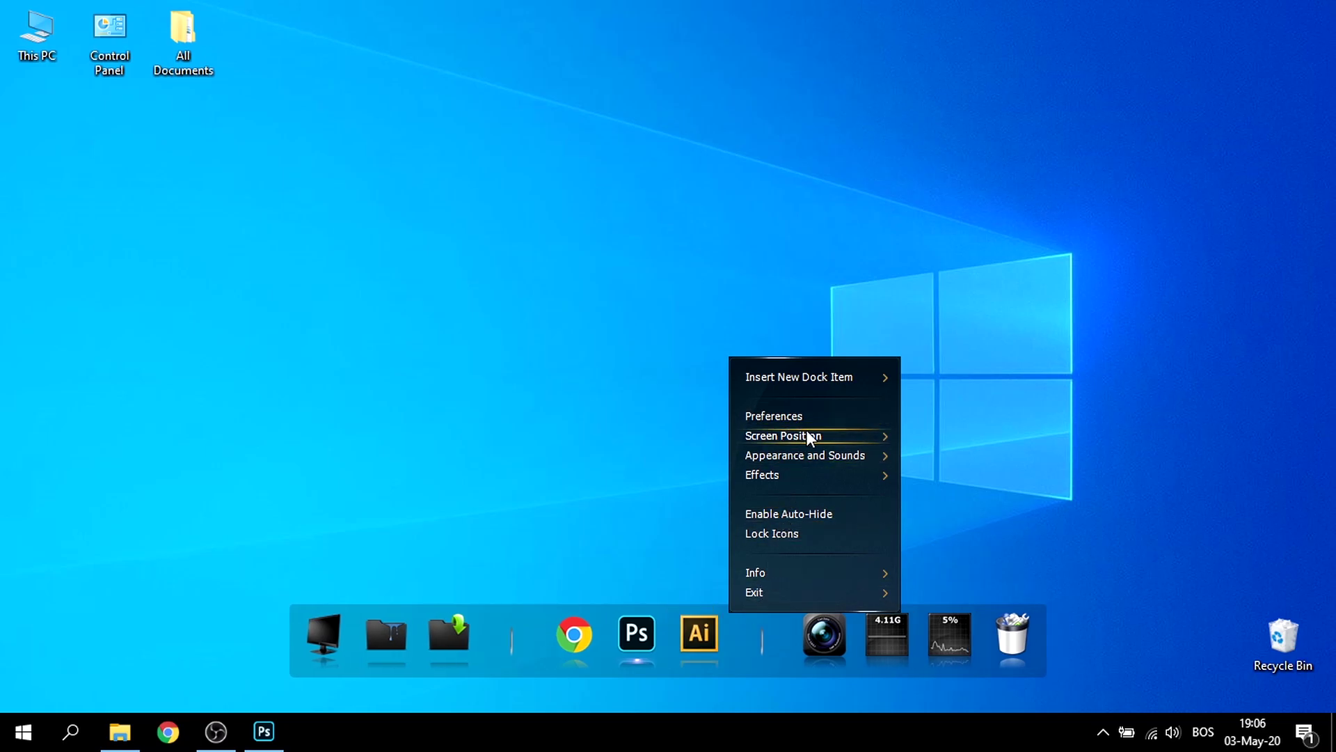
mouse_move(825, 381)
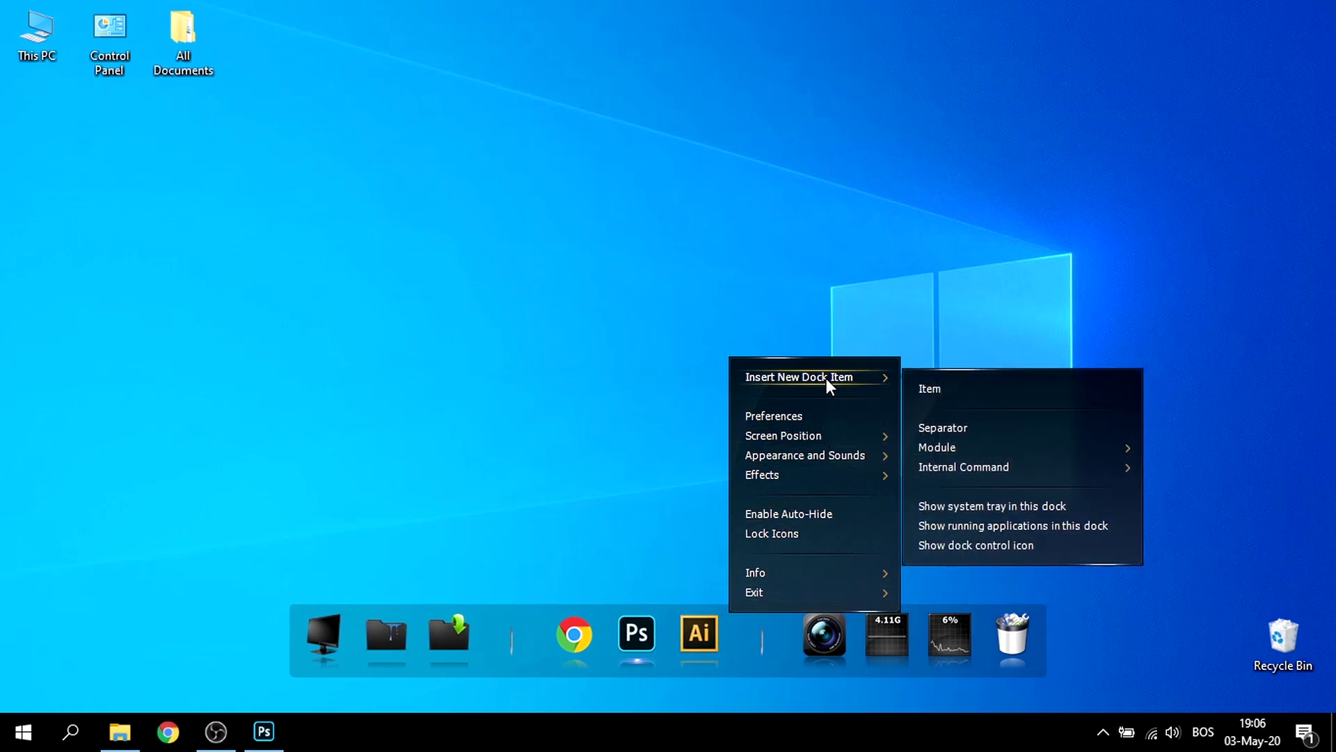
click(954, 389)
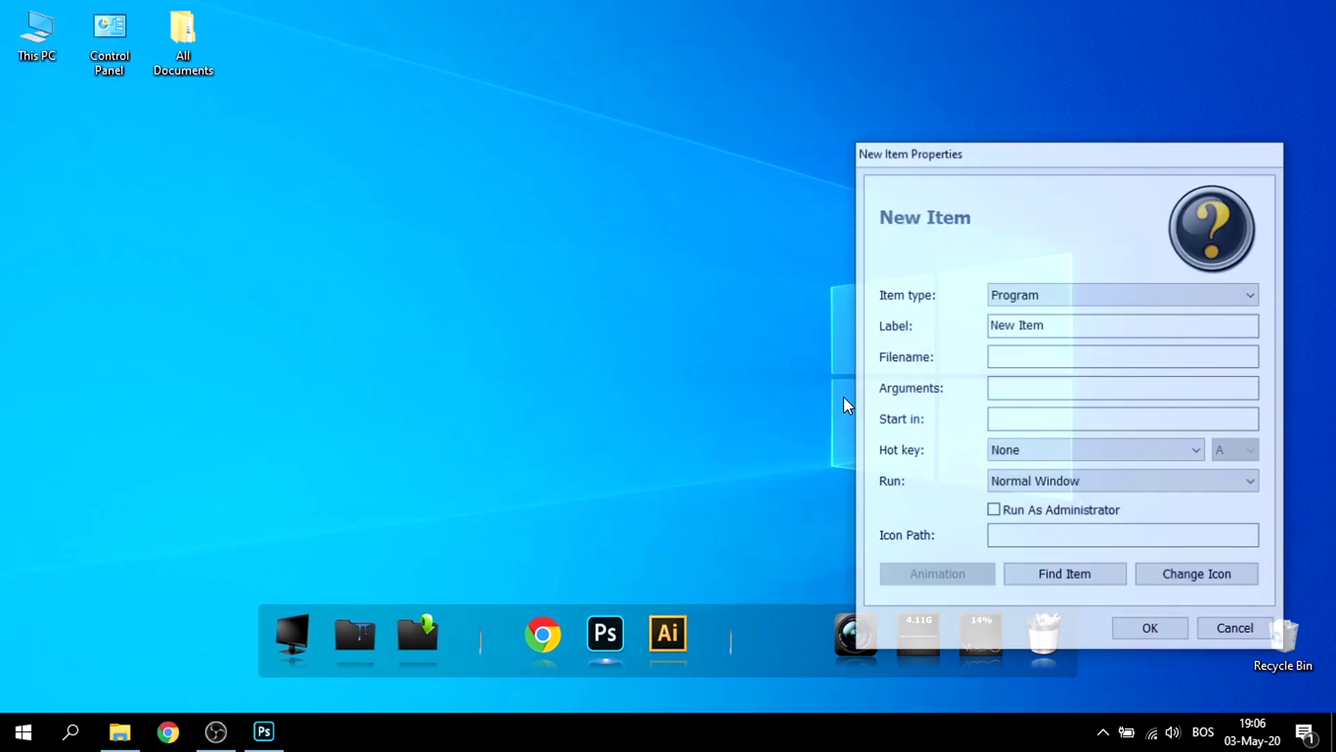
drag(1037, 321, 985, 323)
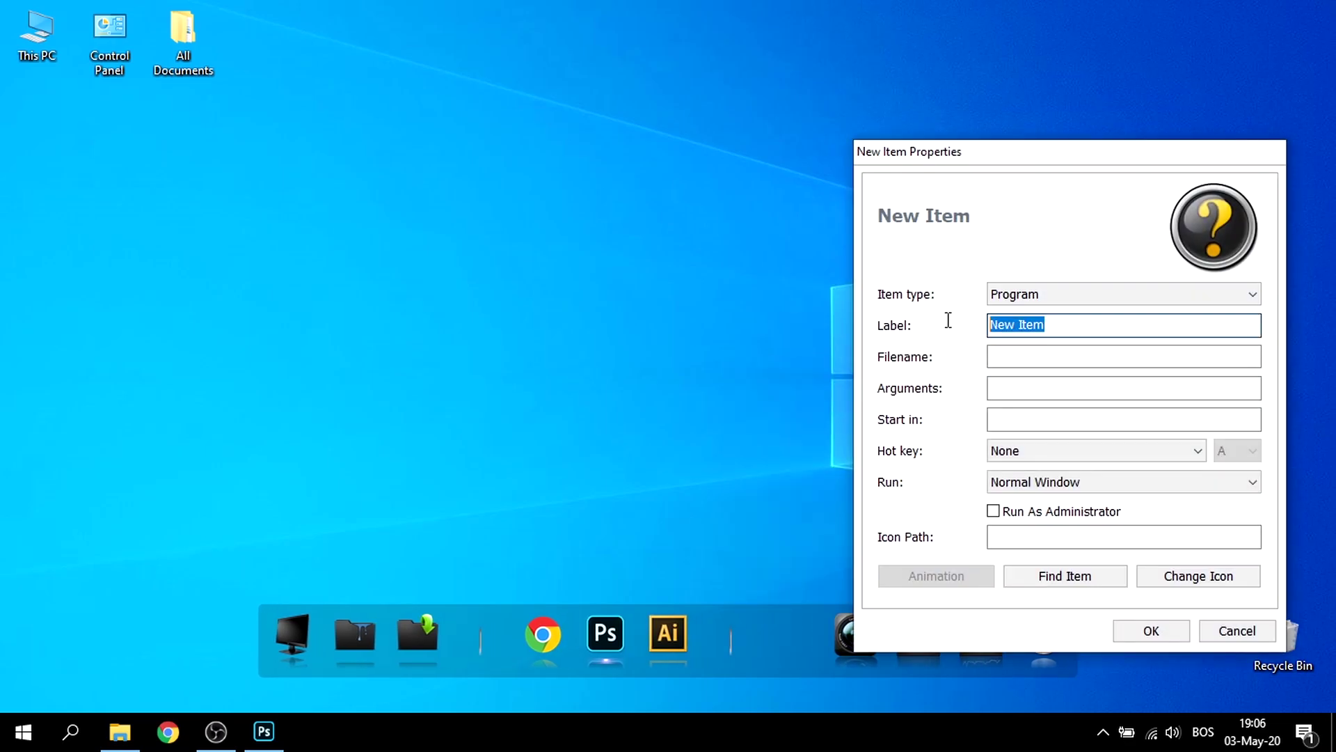
text(Word)
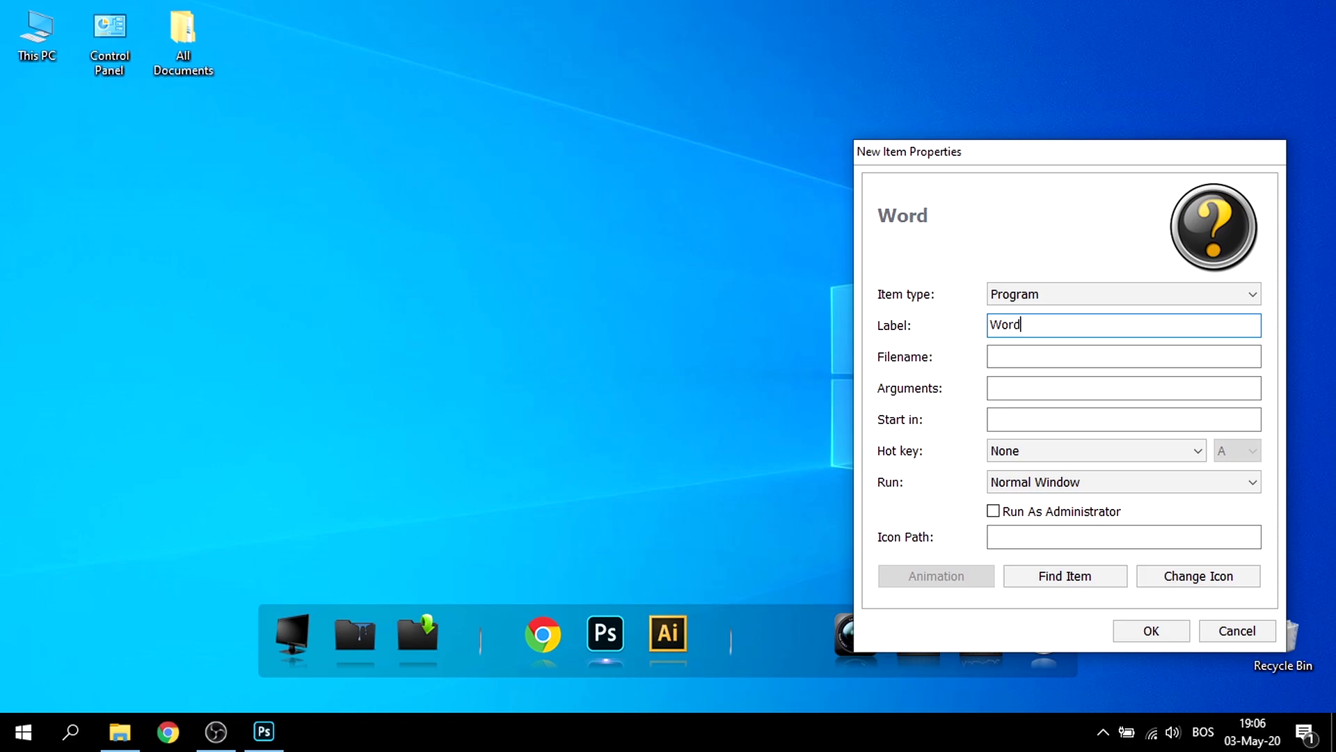
click(1009, 354)
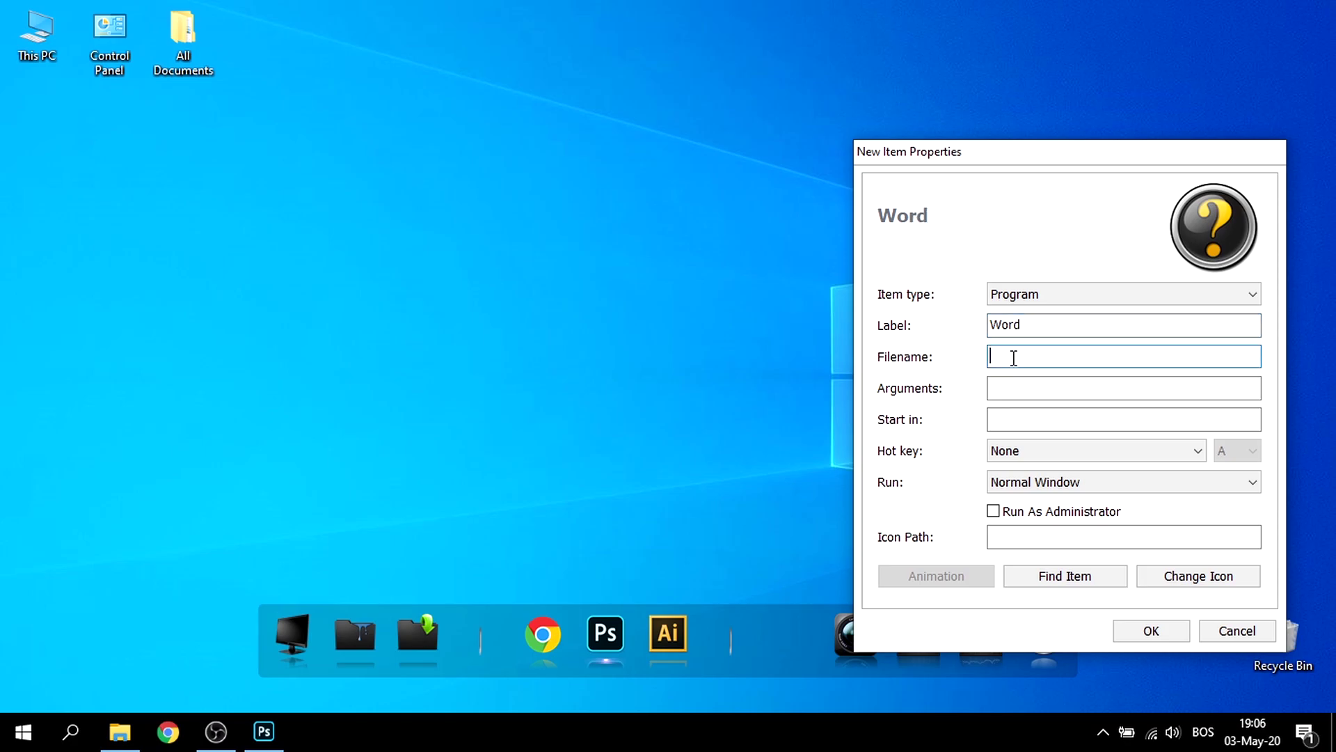
Step: Copy the target path without quotation marks from the Word shortcut's properties in the Programs folder, then dismiss both windows
click(395, 631)
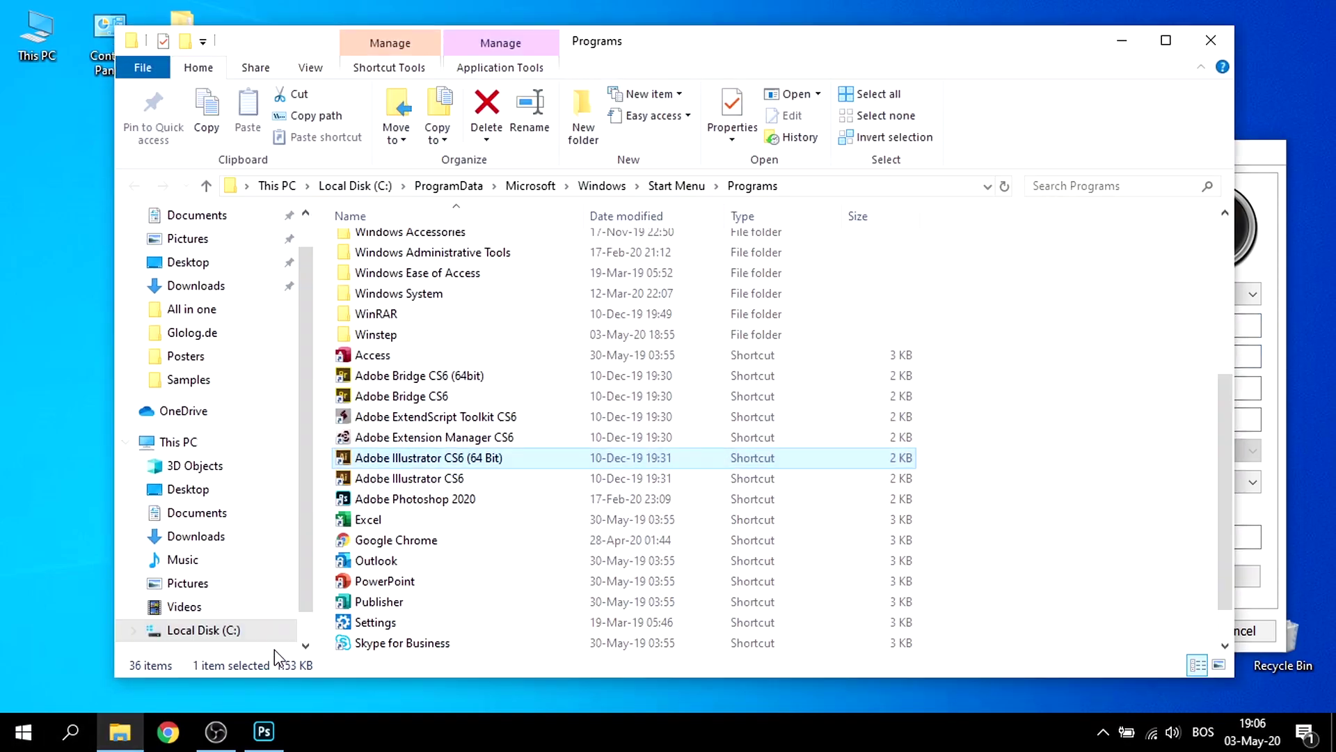
click(386, 520)
scroll(417, 529, down, 1)
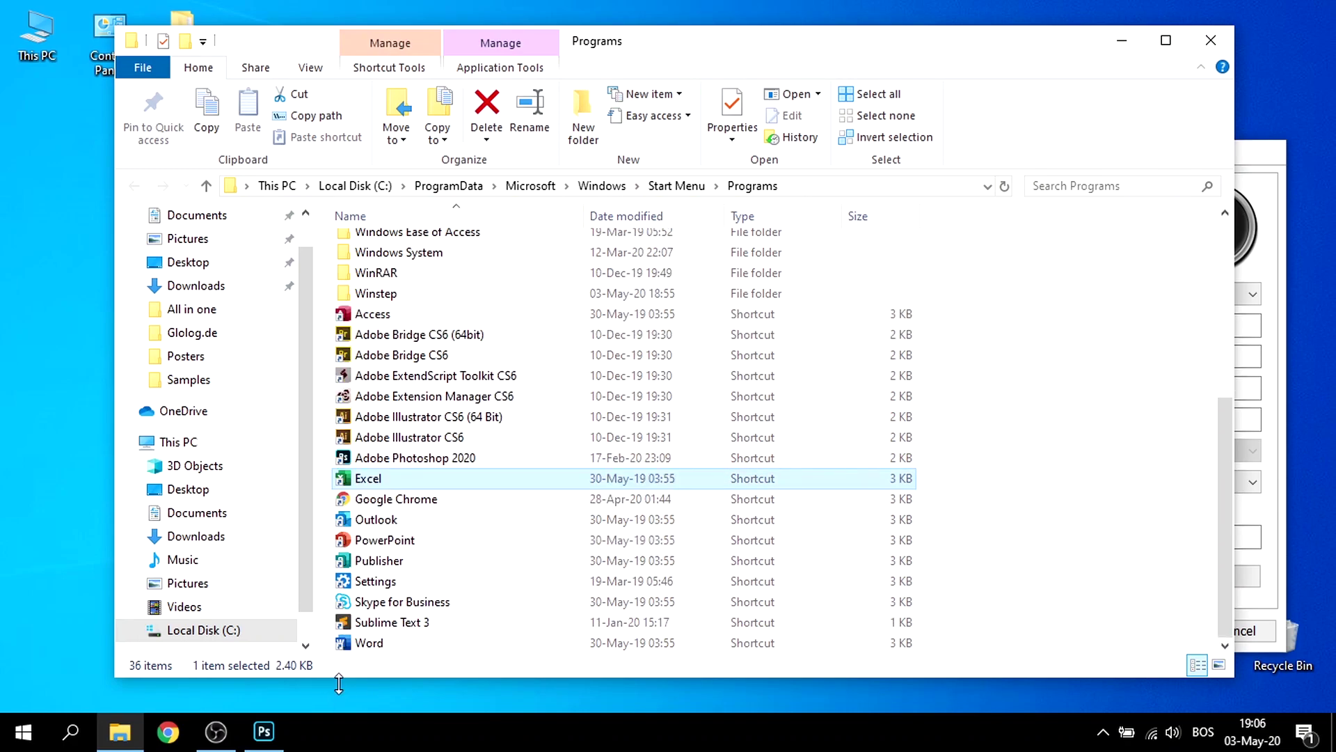
click(378, 645)
right_click(378, 647)
click(400, 632)
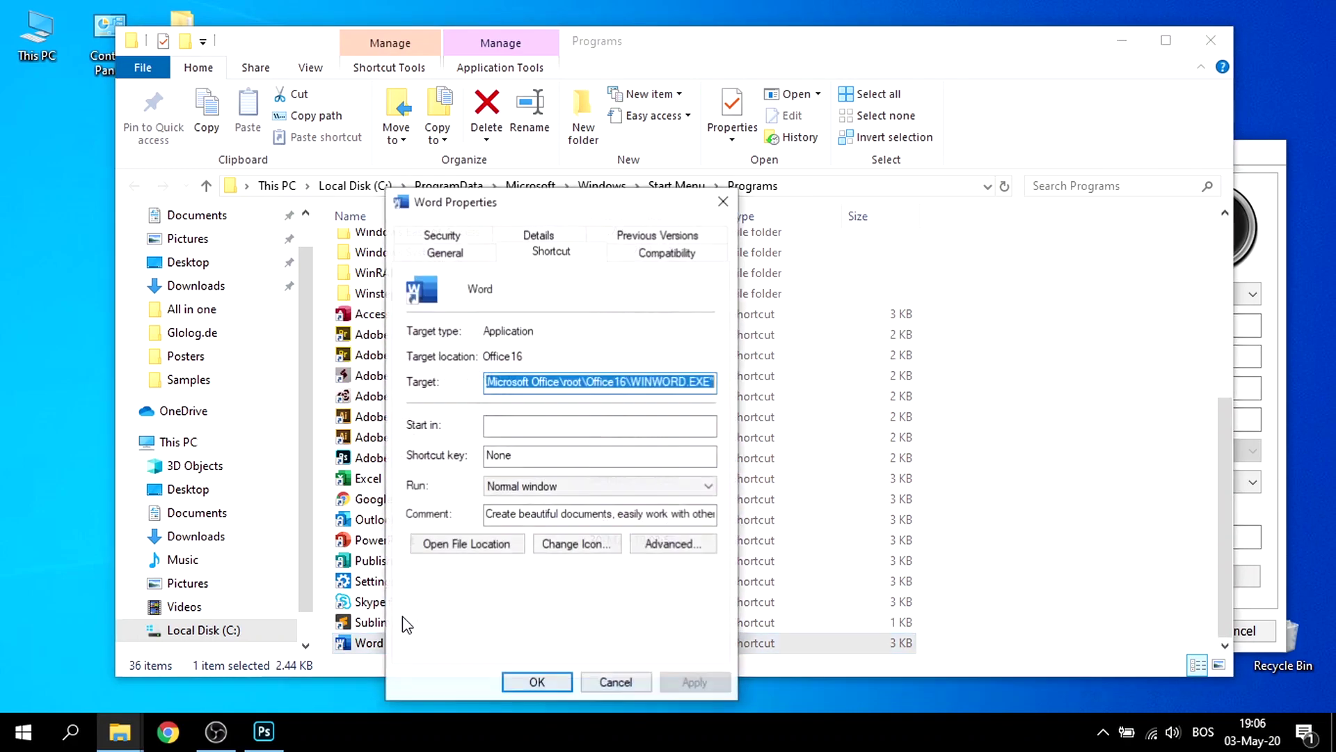
click(714, 380)
drag(714, 381, 459, 378)
key(ctrl+c)
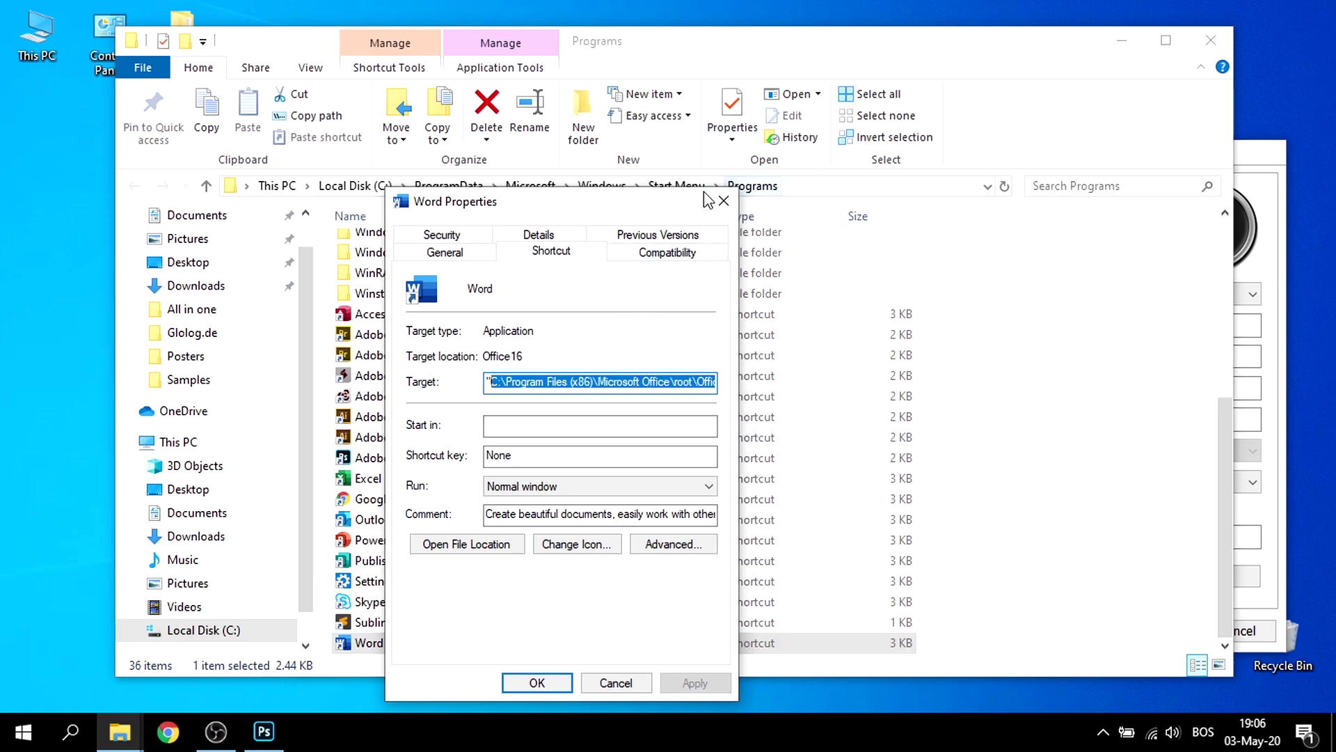
click(724, 201)
click(1121, 41)
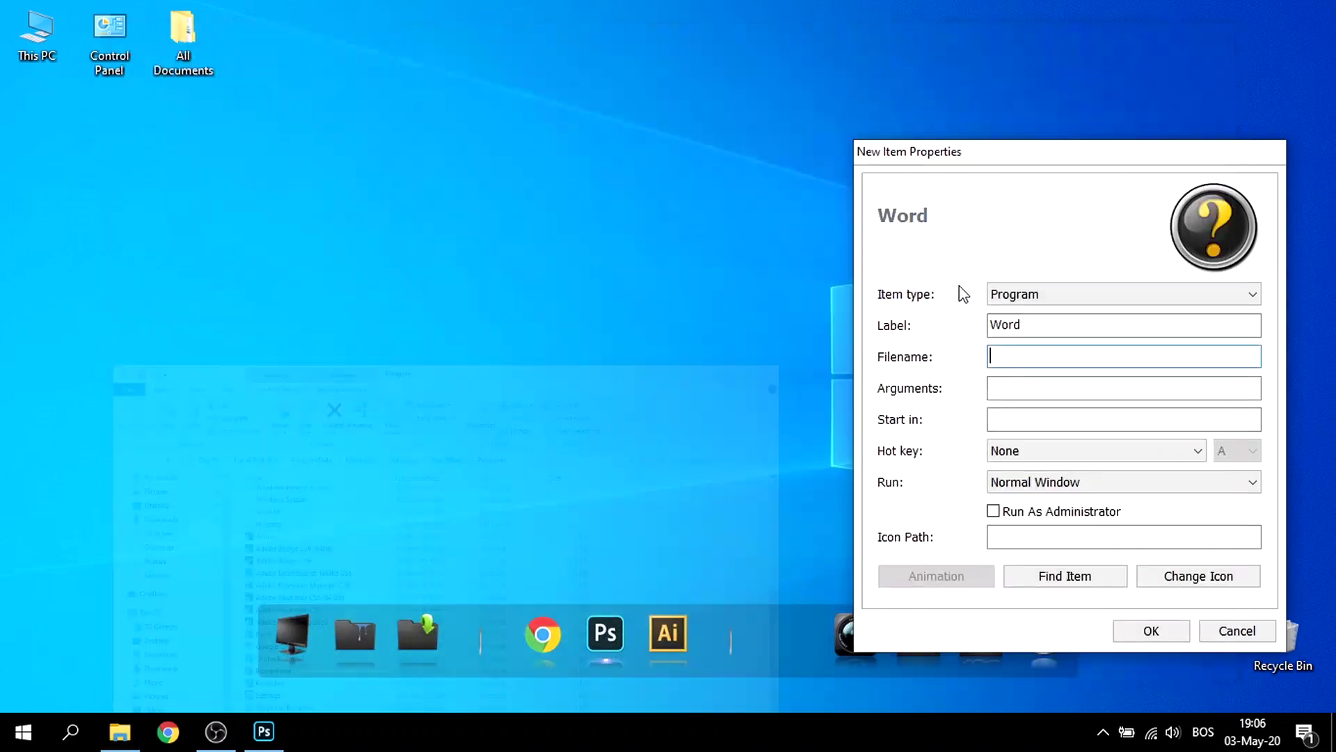
Step: Set the Word item's filename to C:\Program Files (x86)\Microsoft Office\root\Office16\WINWORD.EXE, accept it and move it beside Illustrator in the dock
click(1028, 355)
key(ctrl+v)
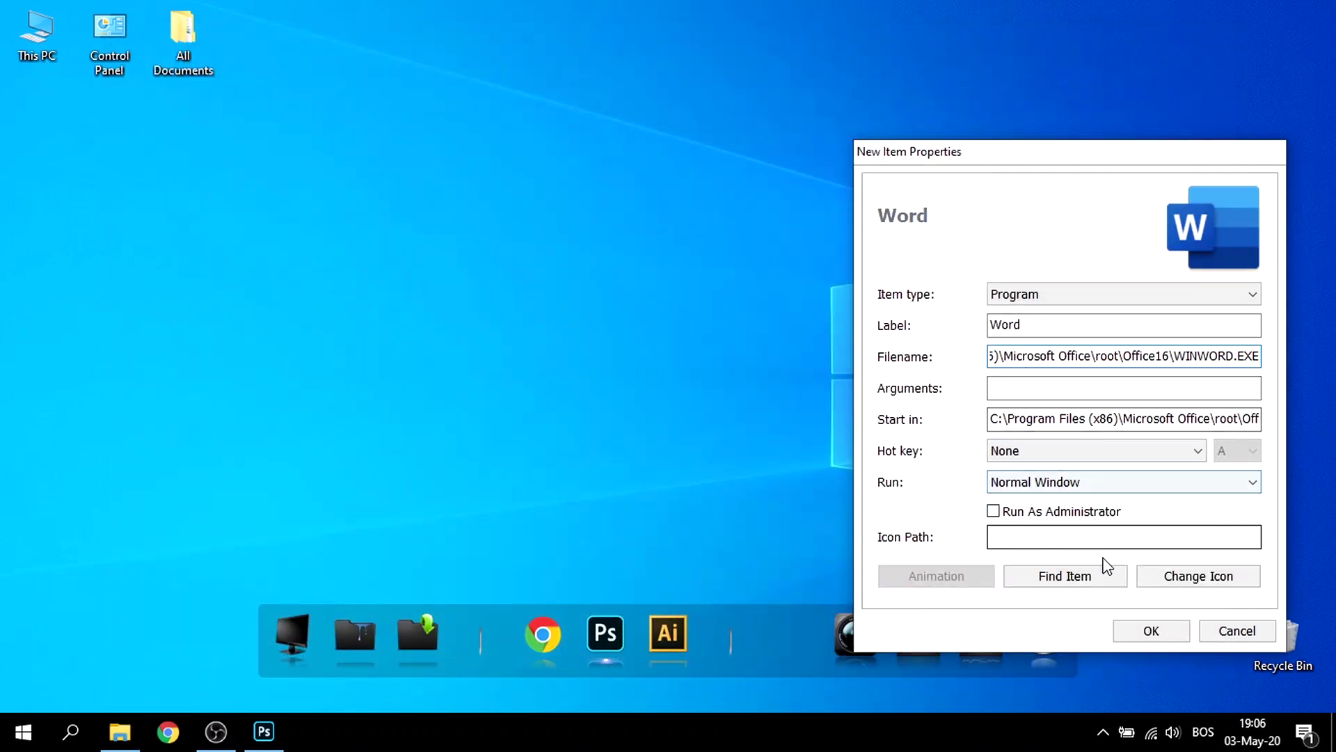
click(1145, 630)
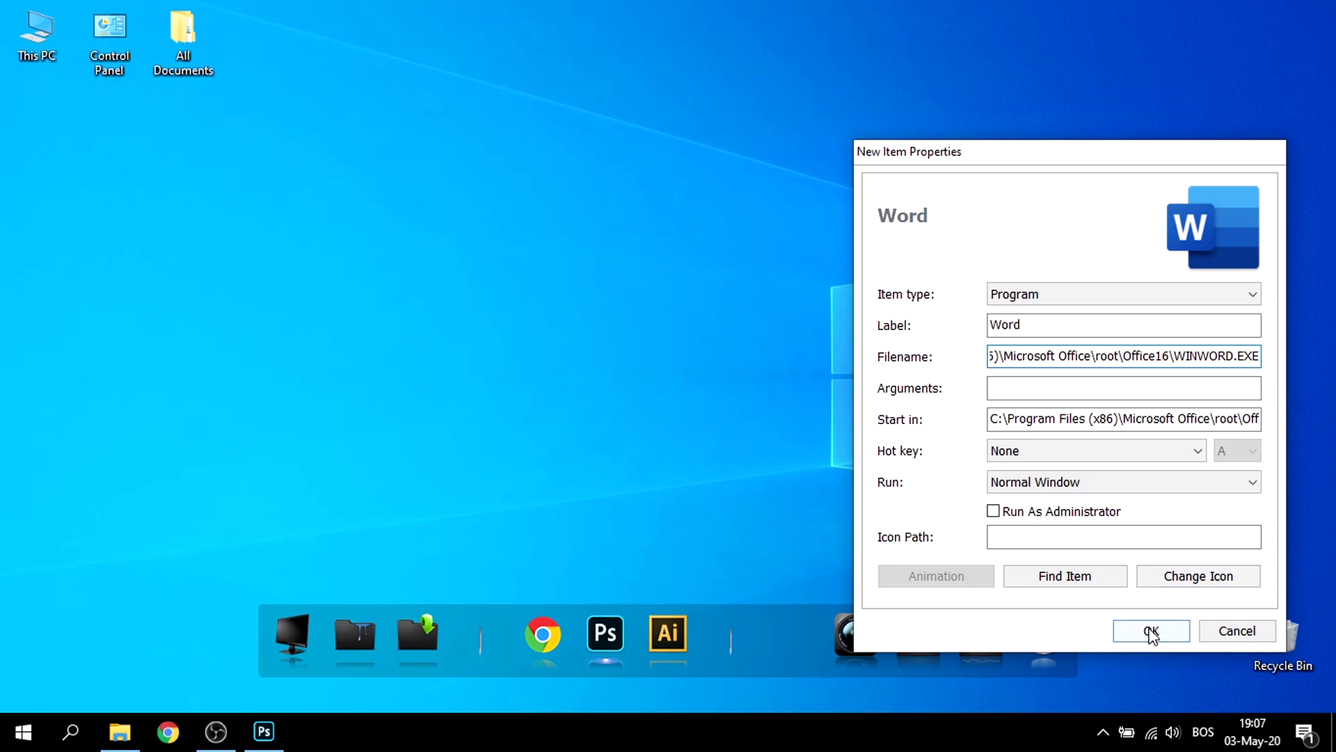
drag(777, 632, 724, 661)
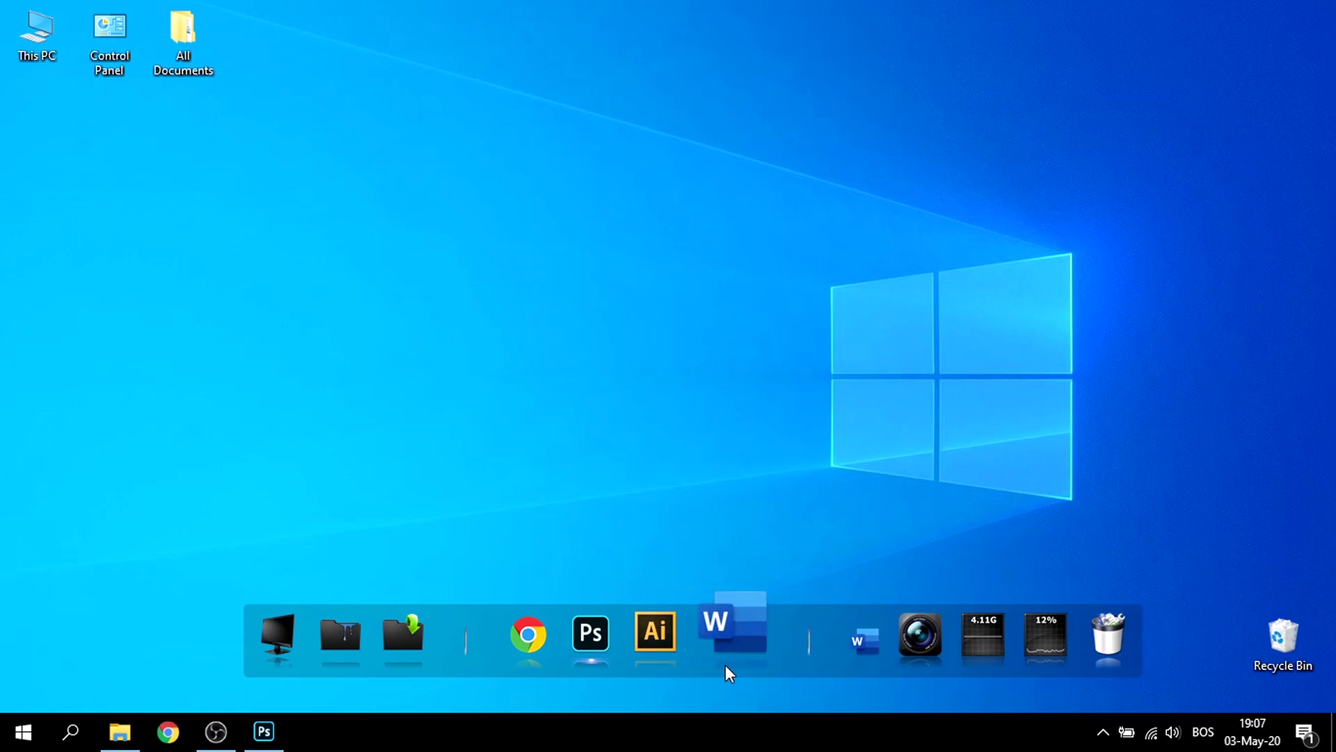
Step: Insert a new dock item of type Program and label it Excel
right_click(766, 640)
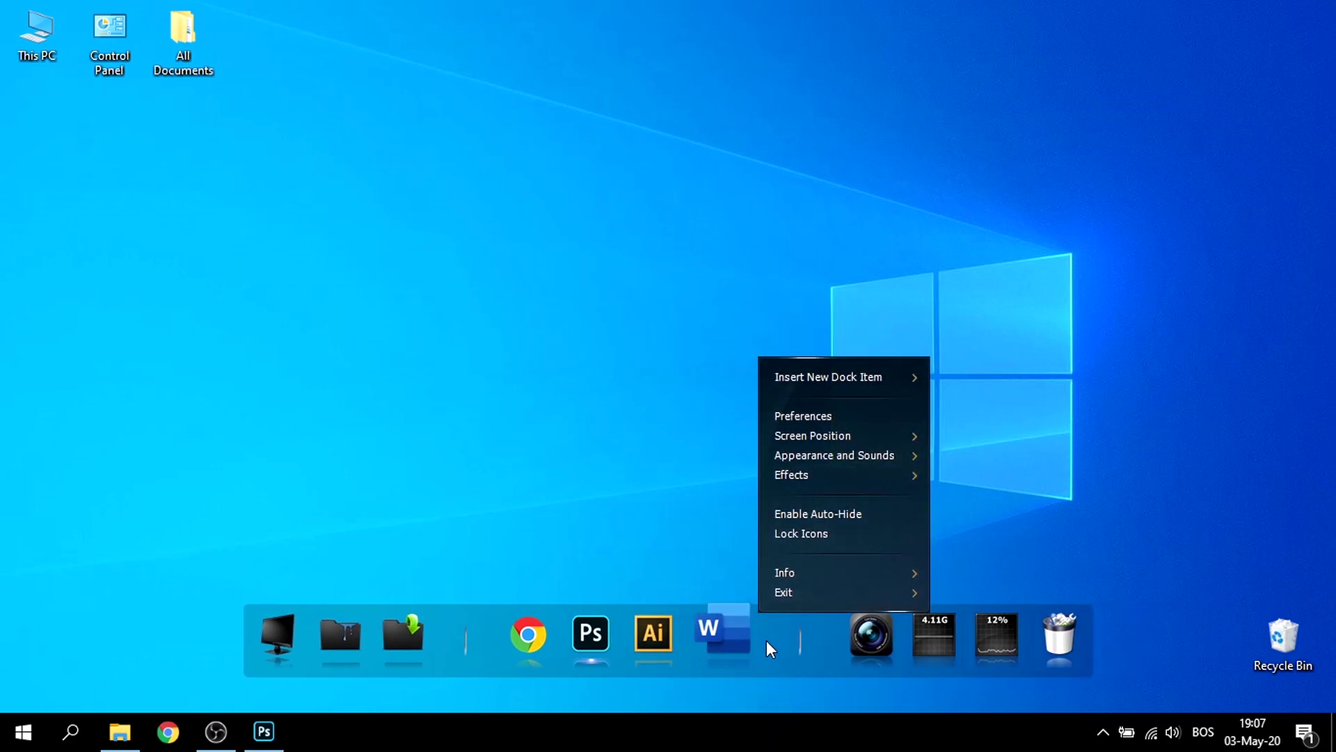
mouse_move(810, 381)
click(991, 390)
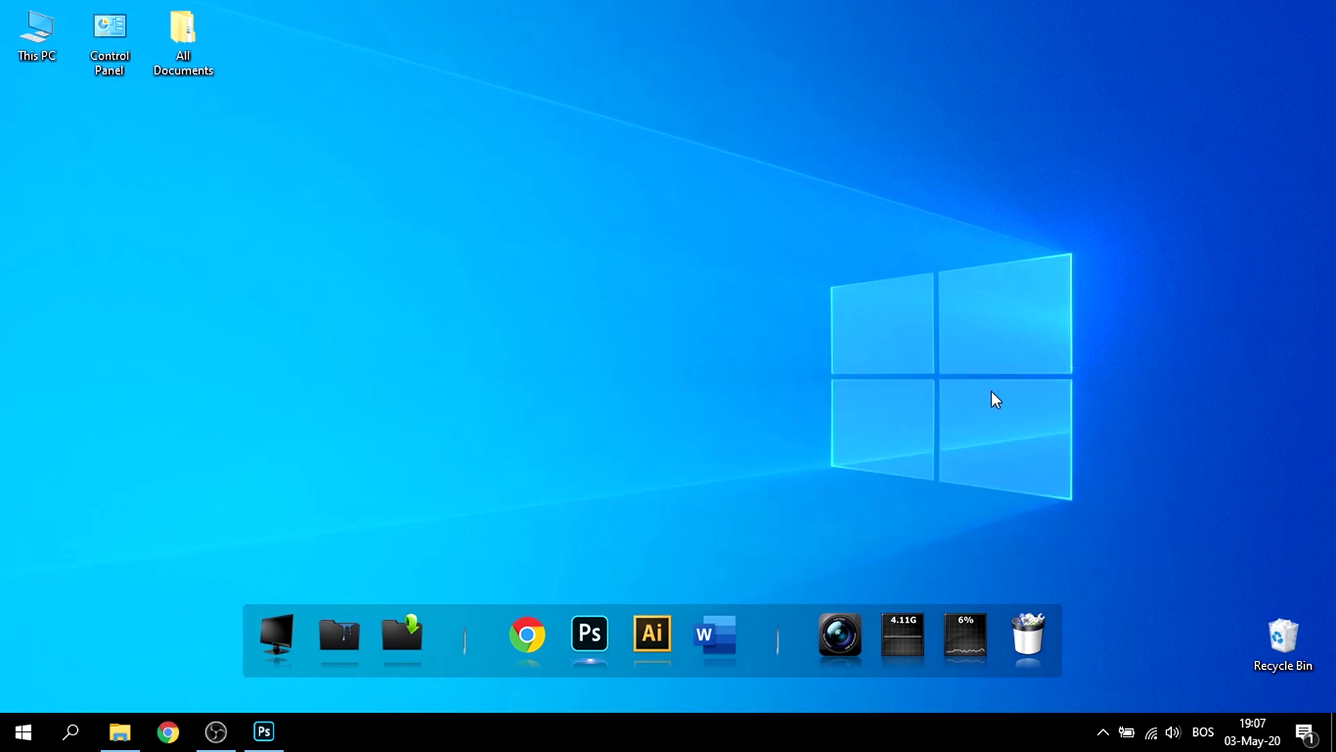
drag(630, 337, 525, 340)
text(Excel)
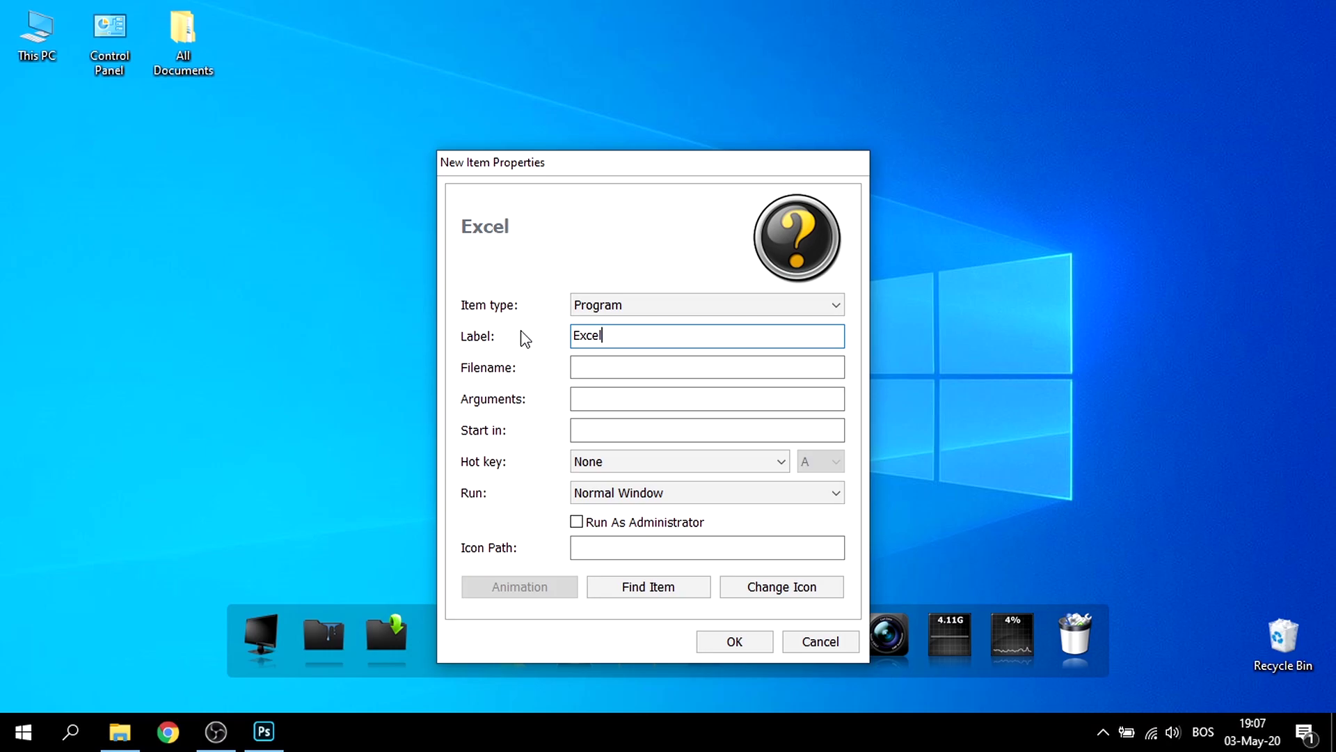
click(606, 369)
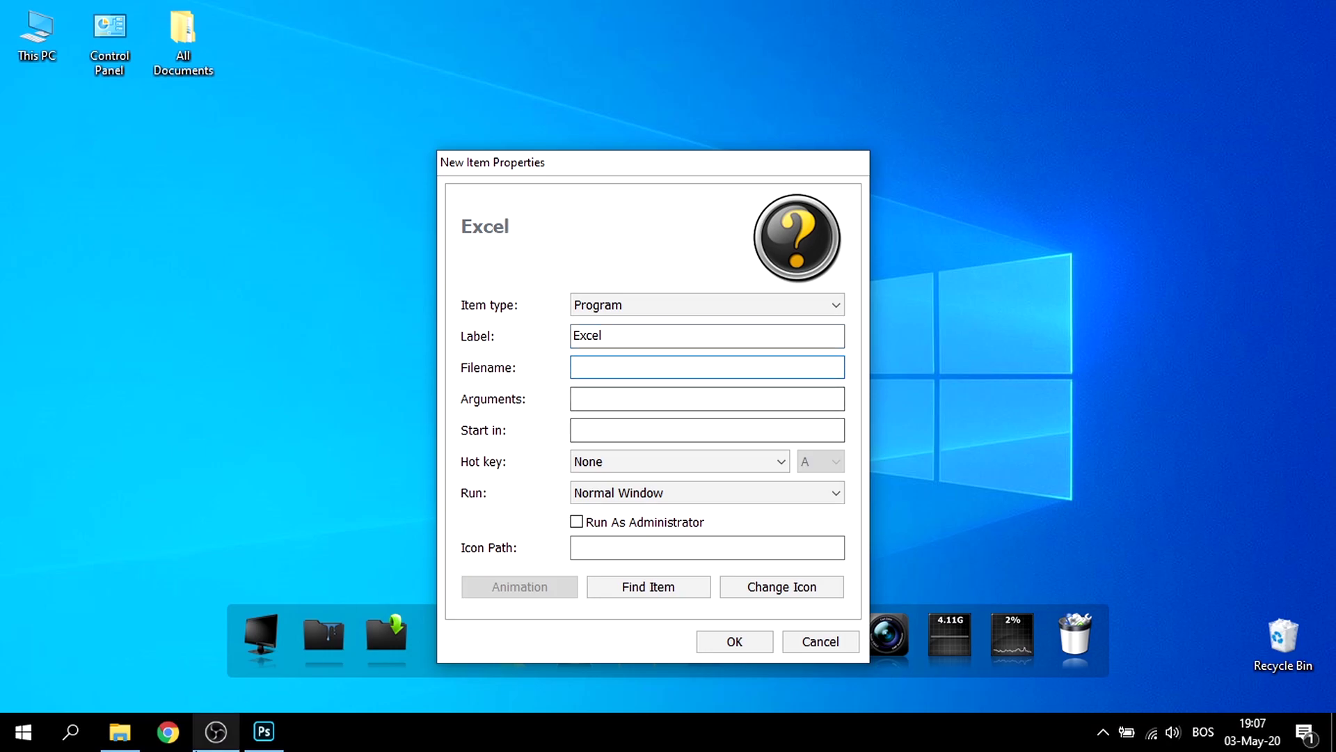
Step: Copy the target path without quotation marks from the Excel shortcut's properties in the Programs folder, then dismiss both windows
click(119, 731)
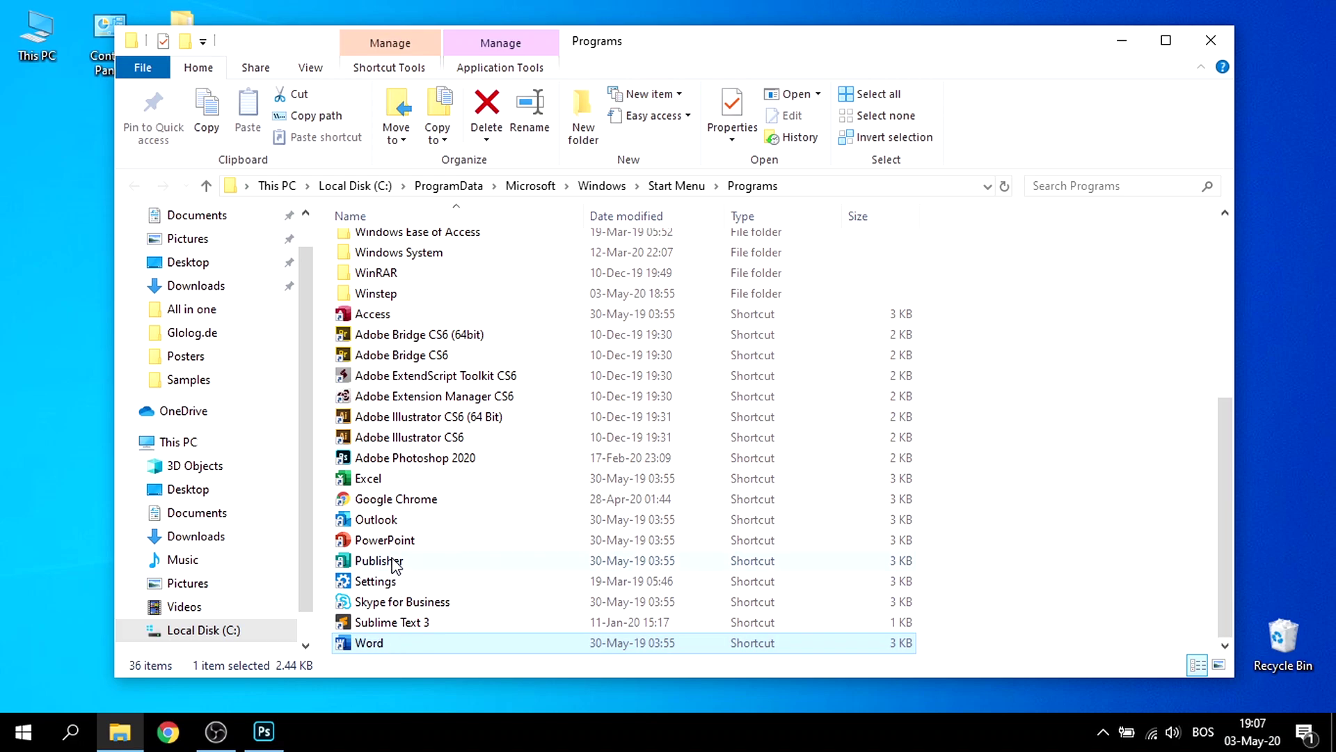
right_click(387, 485)
right_click(372, 479)
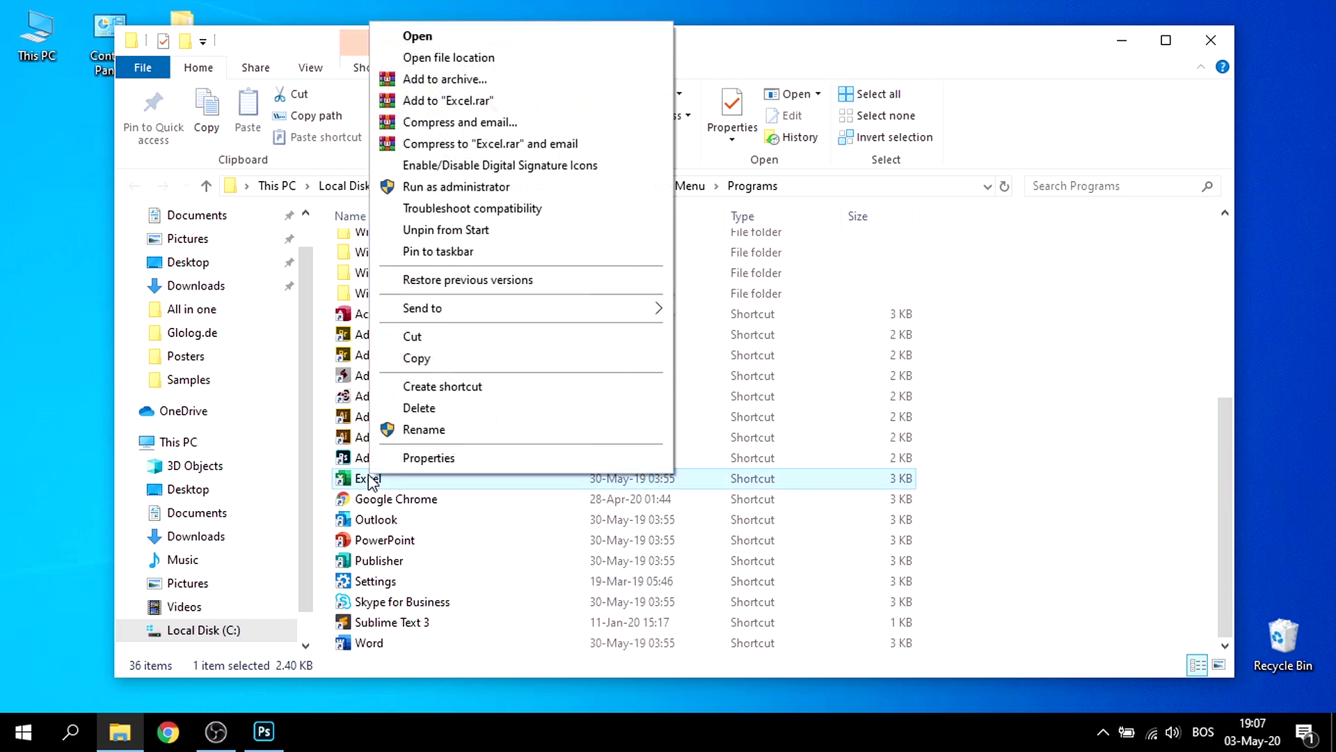
click(414, 456)
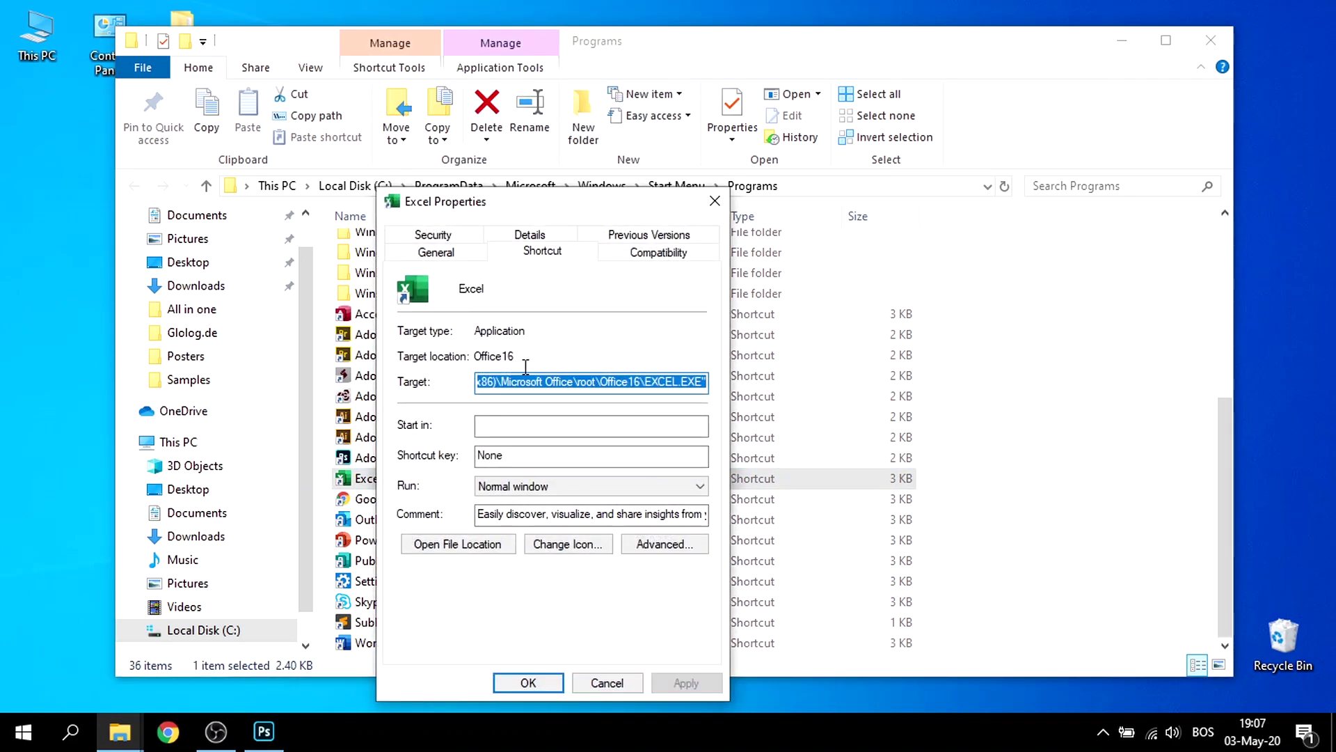
drag(702, 383, 468, 383)
key(ctrl+c)
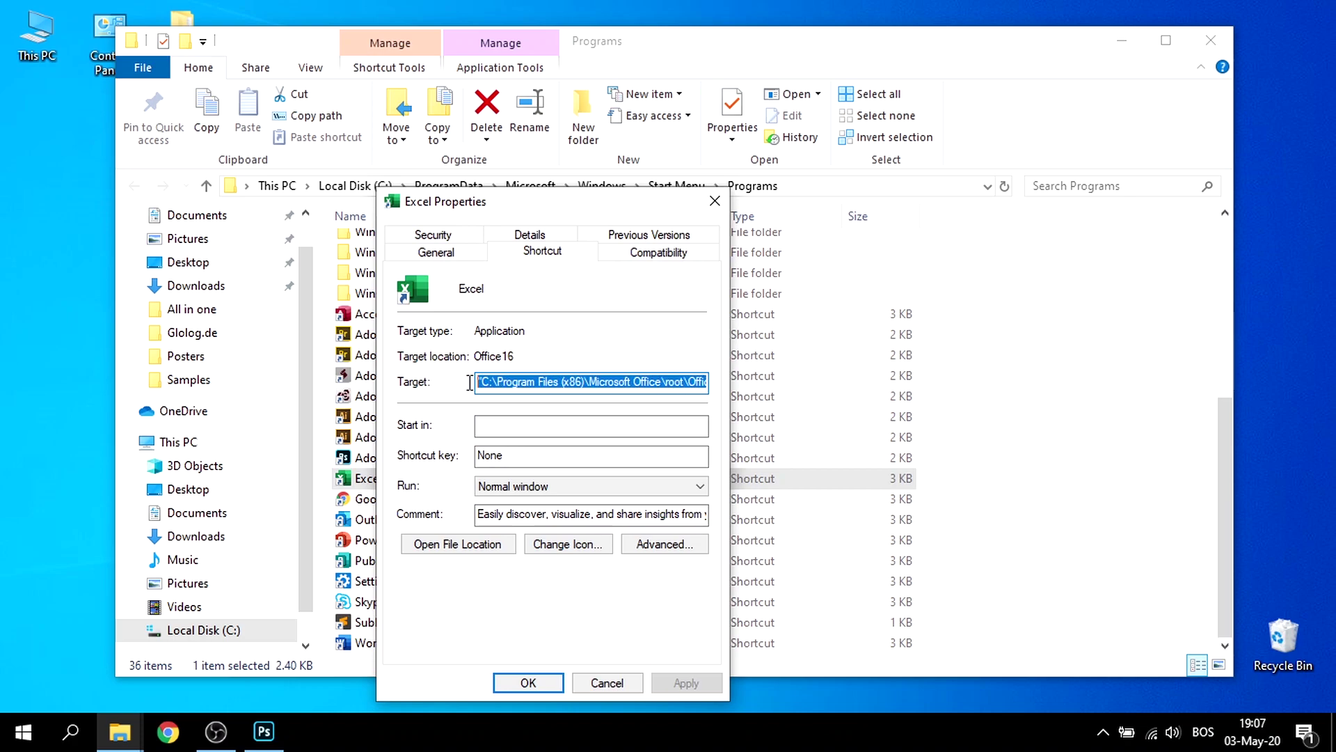
click(714, 201)
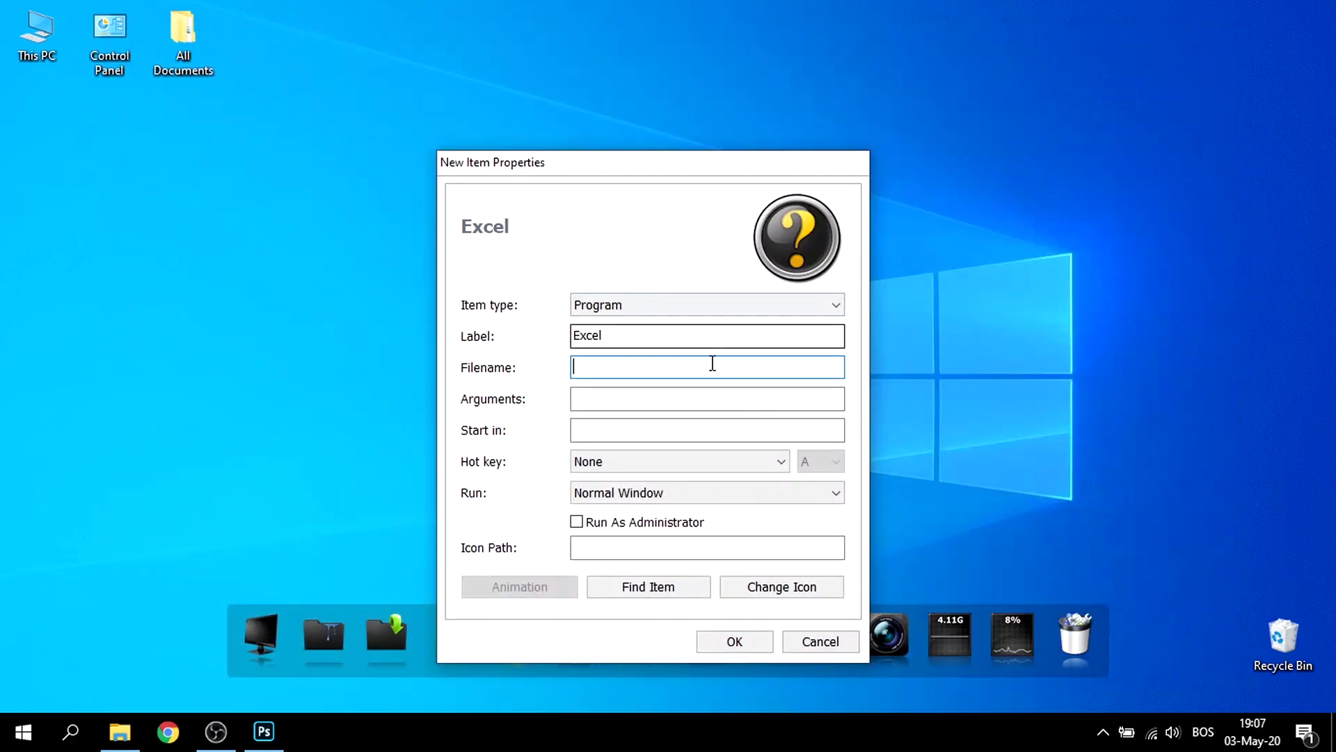
Step: Set the Excel item's filename to C:\Program Files (x86)\Microsoft Office\root\Office16\EXCEL.EXE, accept it and move it beside Word in the dock
key(ctrl+v)
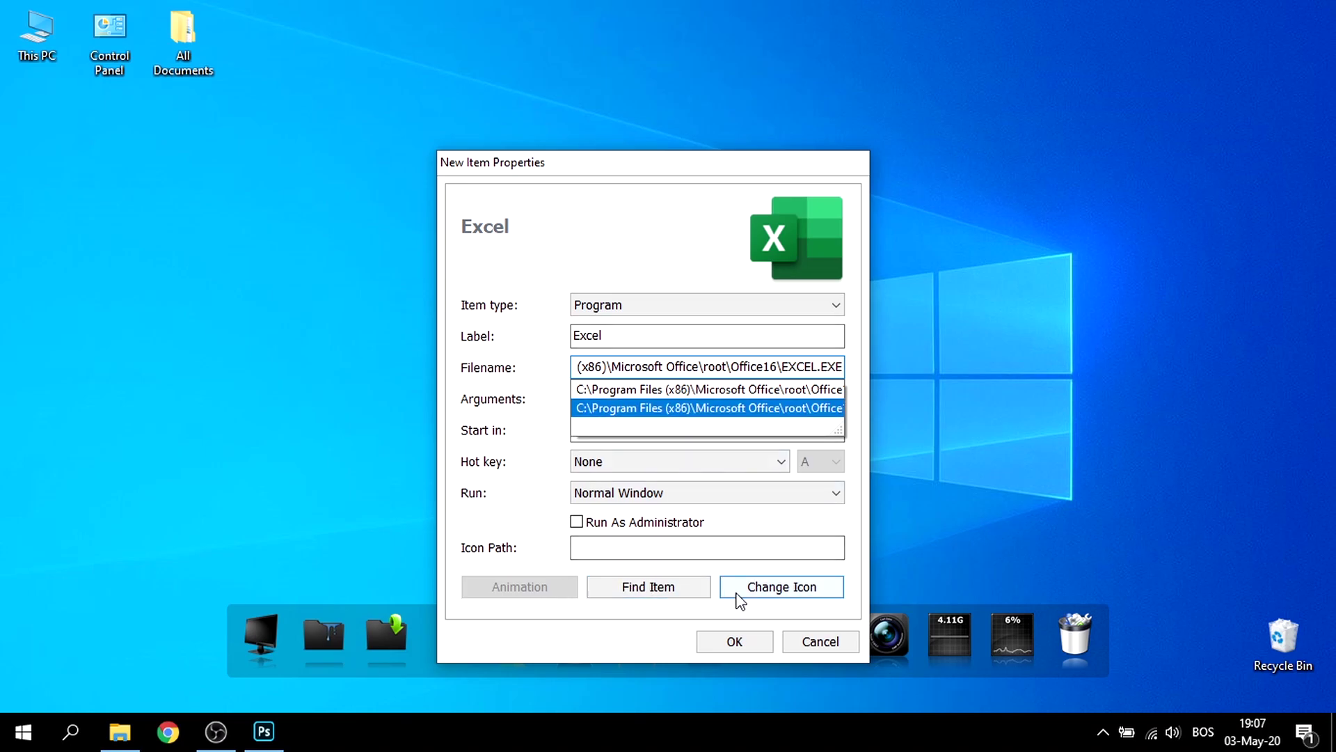
click(730, 639)
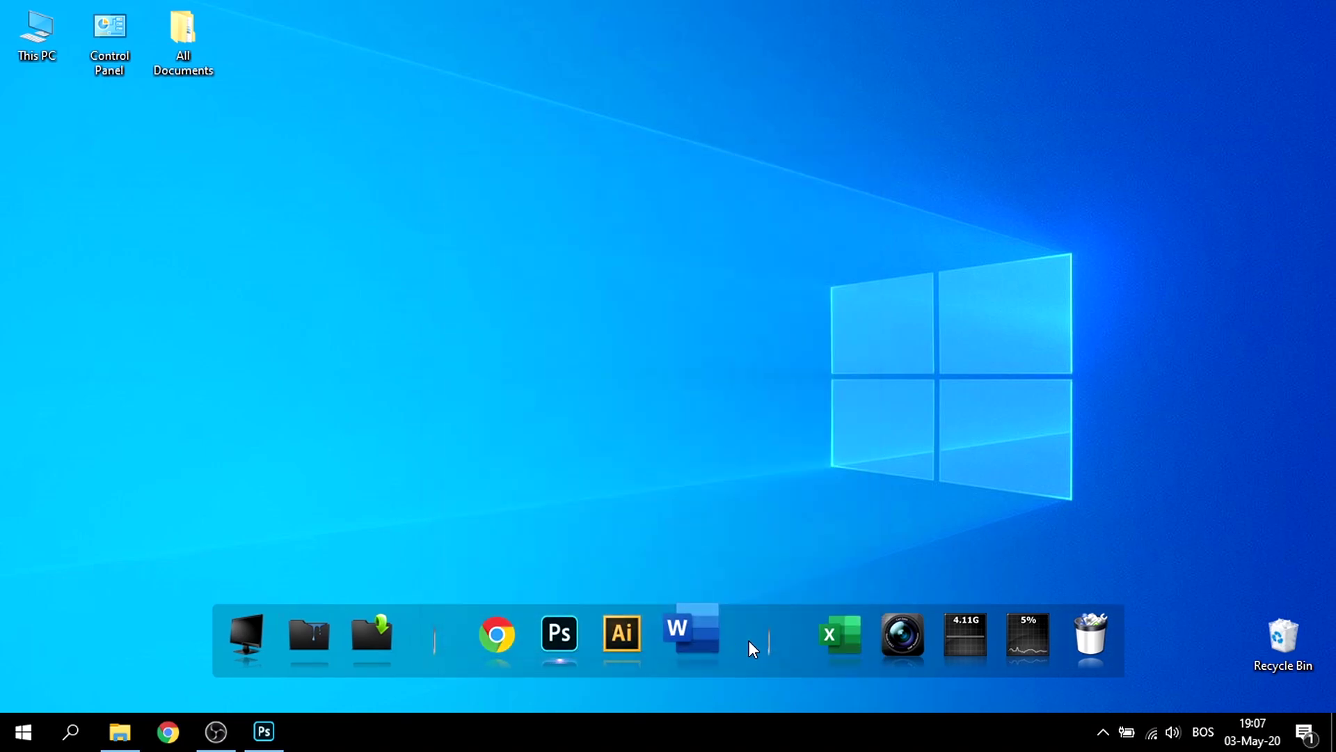
drag(842, 649, 737, 644)
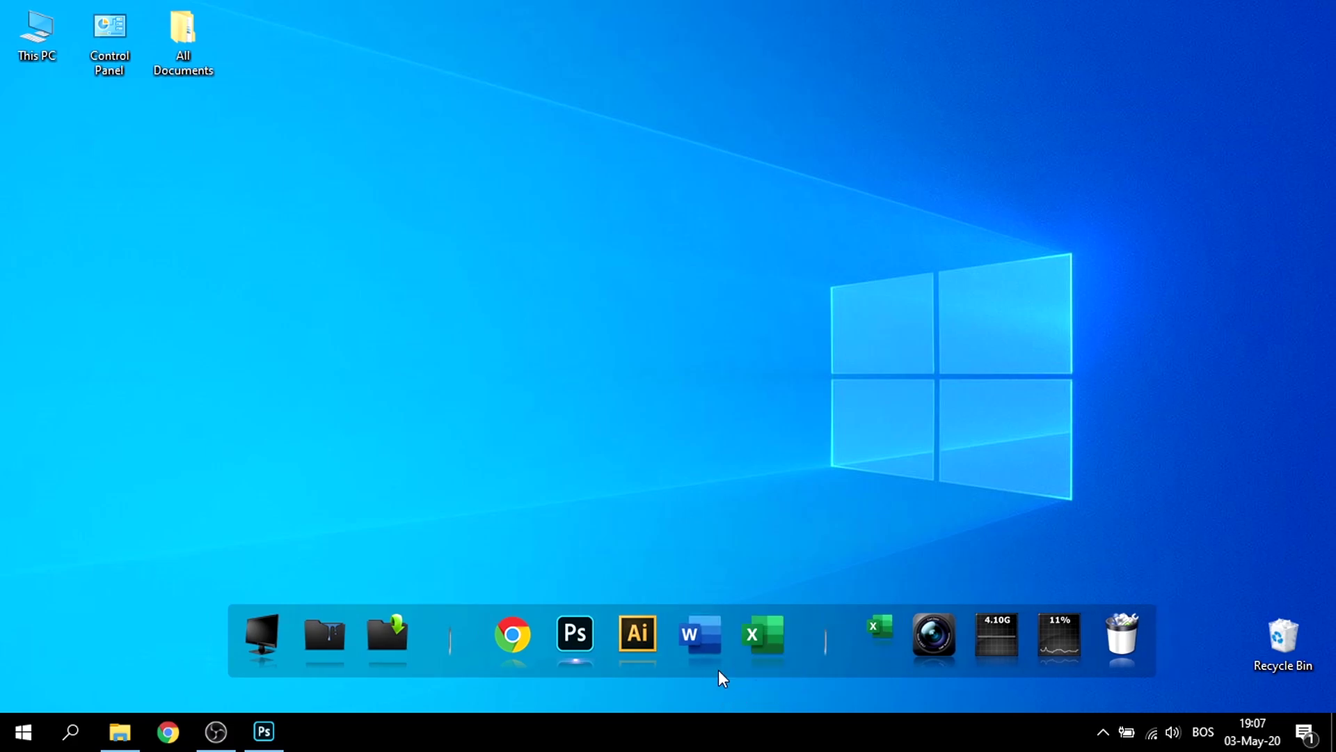
right_click(547, 247)
click(587, 304)
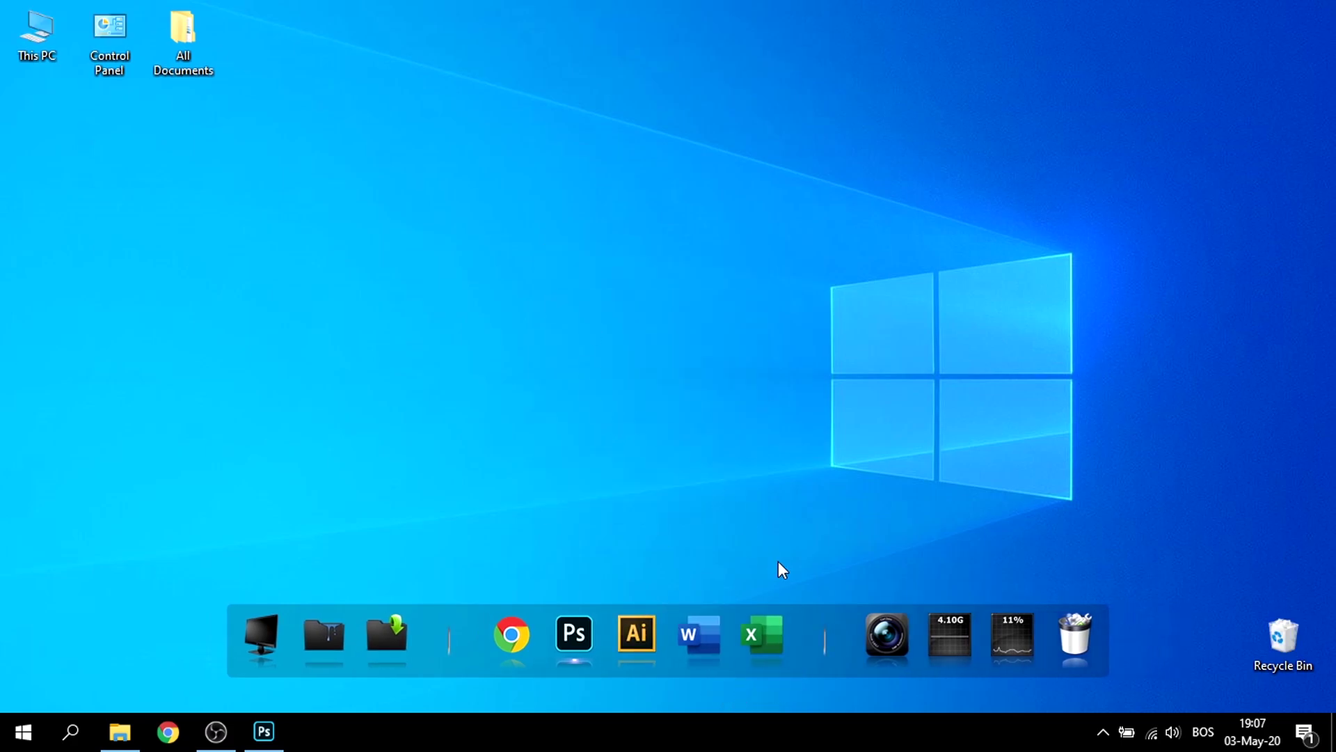
Step: Insert a new dock item in the empty space between Excel and the separator
right_click(815, 623)
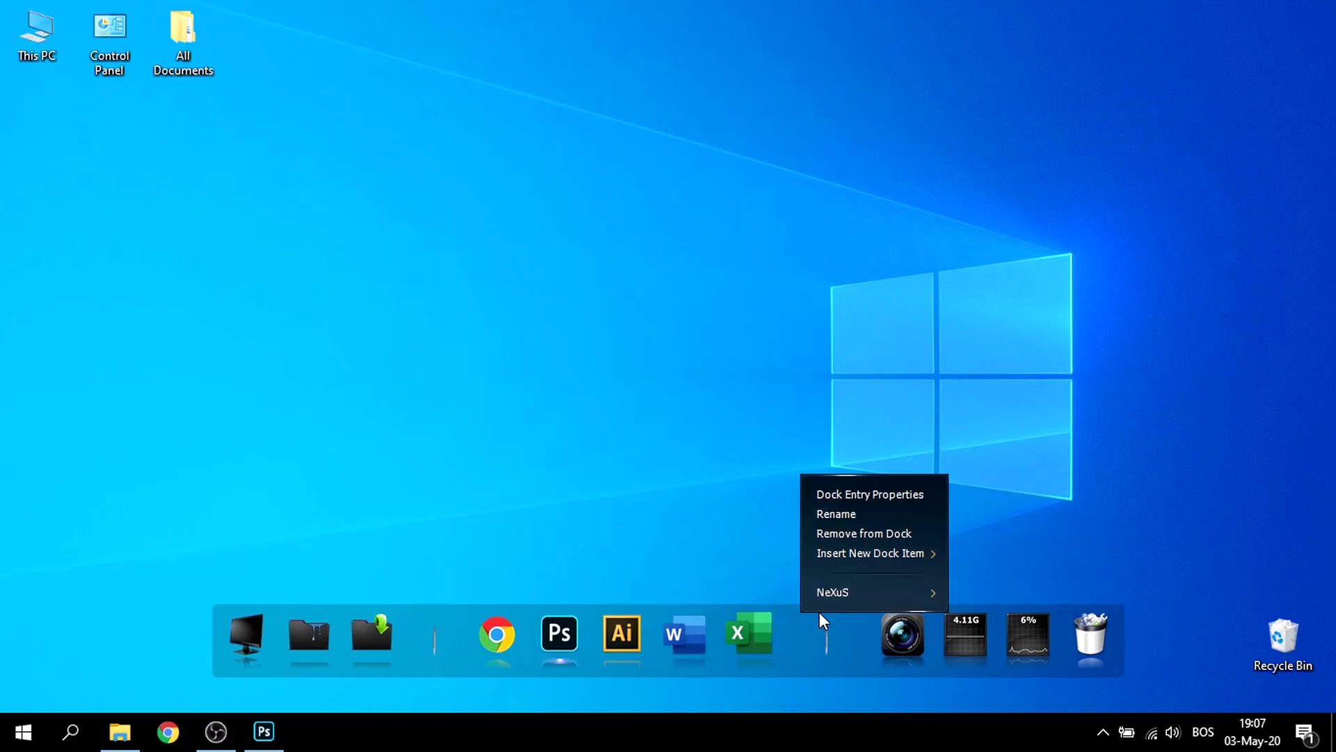
right_click(846, 644)
right_click(803, 665)
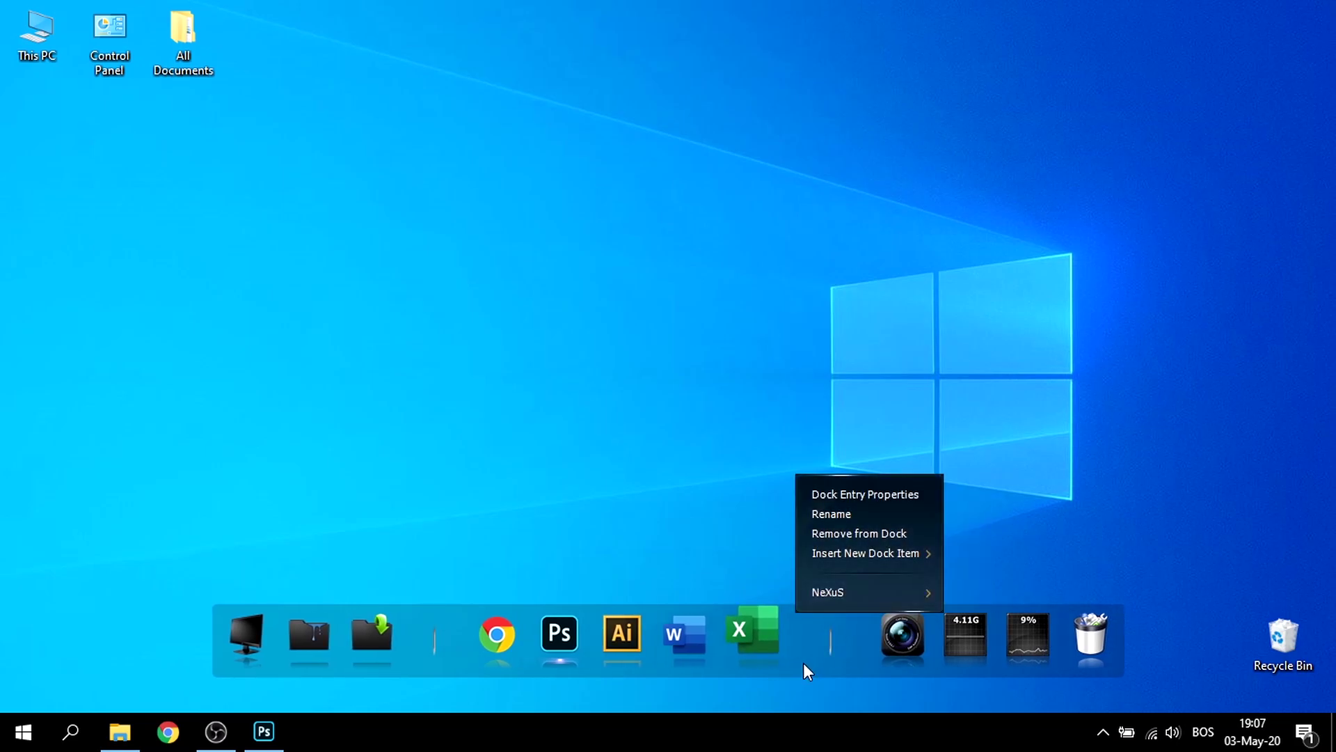
right_click(775, 665)
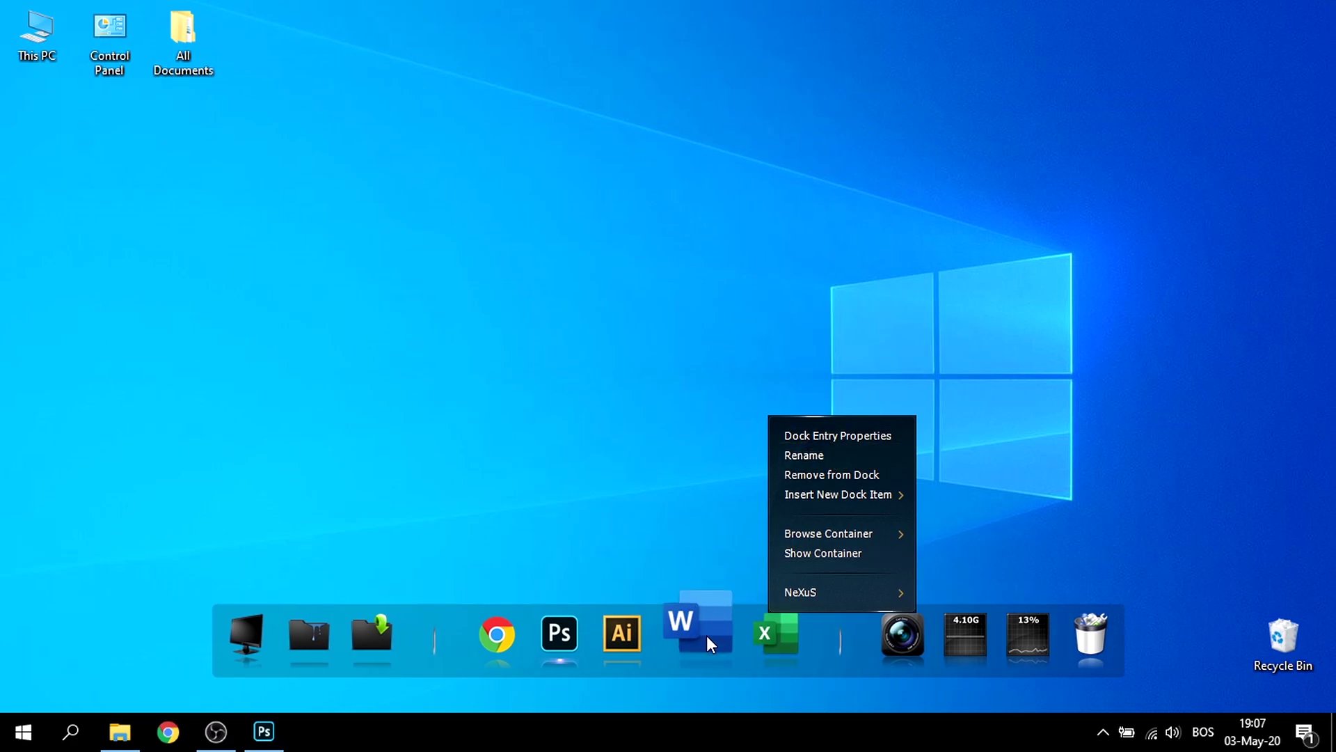
right_click(739, 630)
right_click(735, 641)
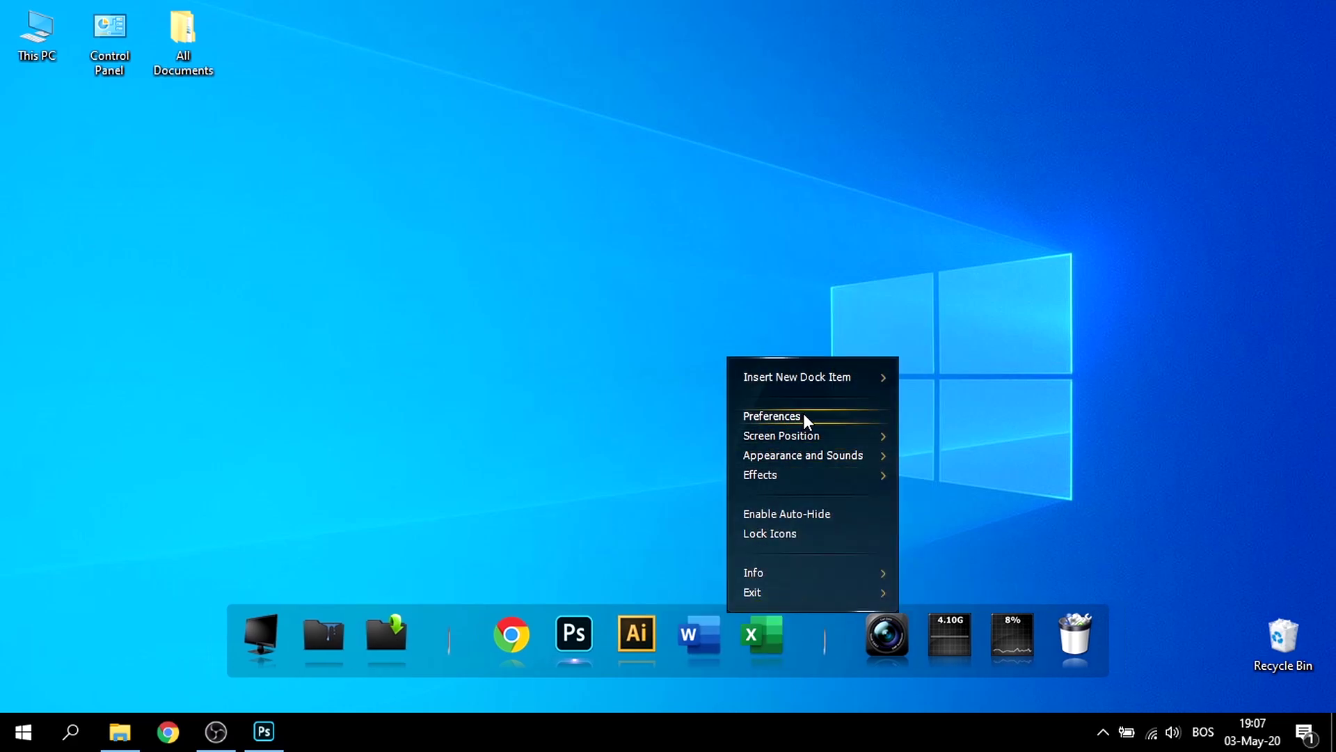
mouse_move(828, 387)
click(934, 384)
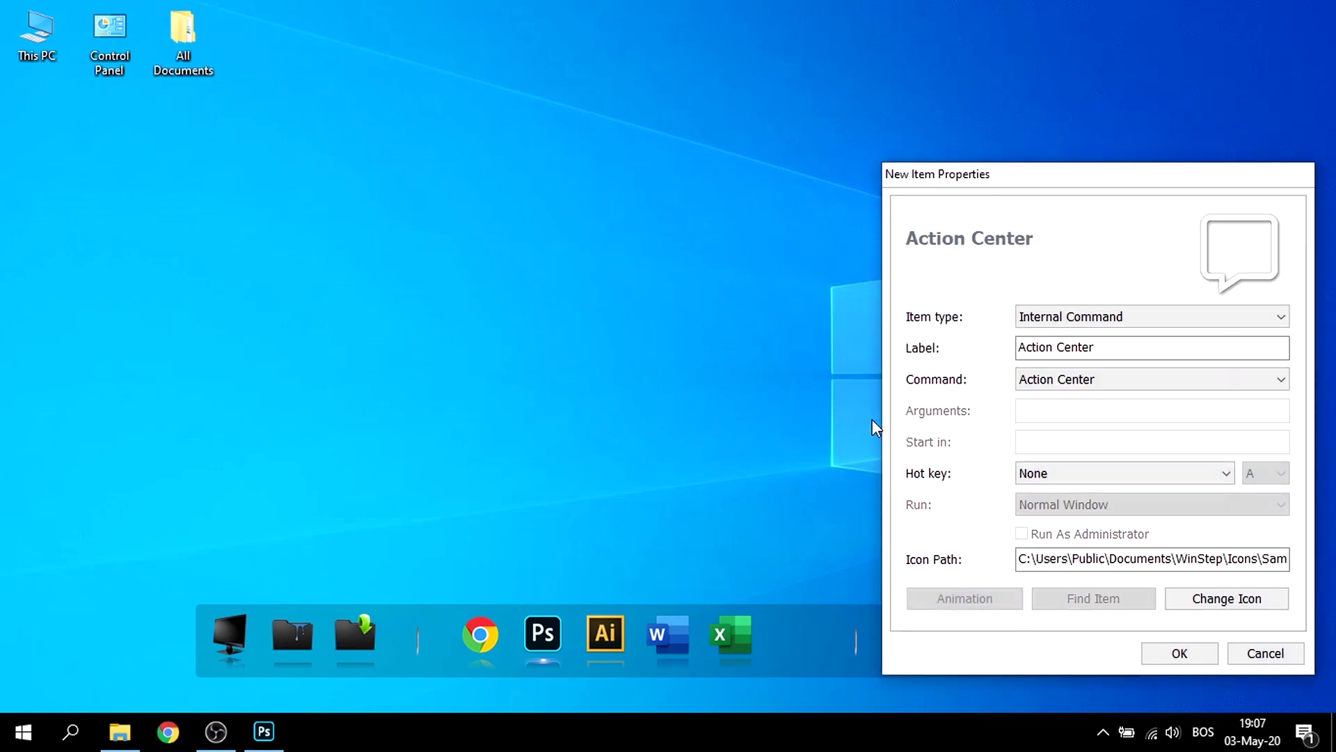
Step: Set the new dock item's type to Program and label it Viber
click(1041, 318)
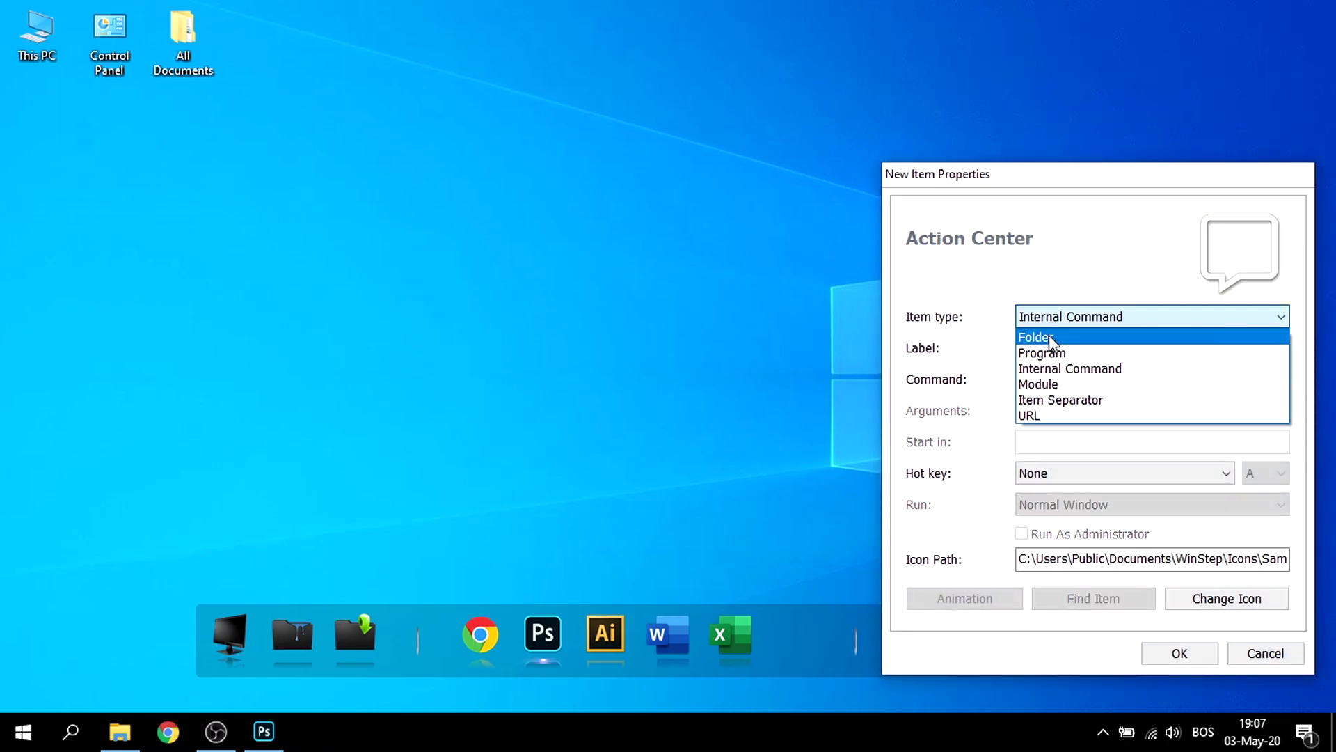
click(1037, 338)
click(1061, 320)
click(1047, 353)
click(1053, 350)
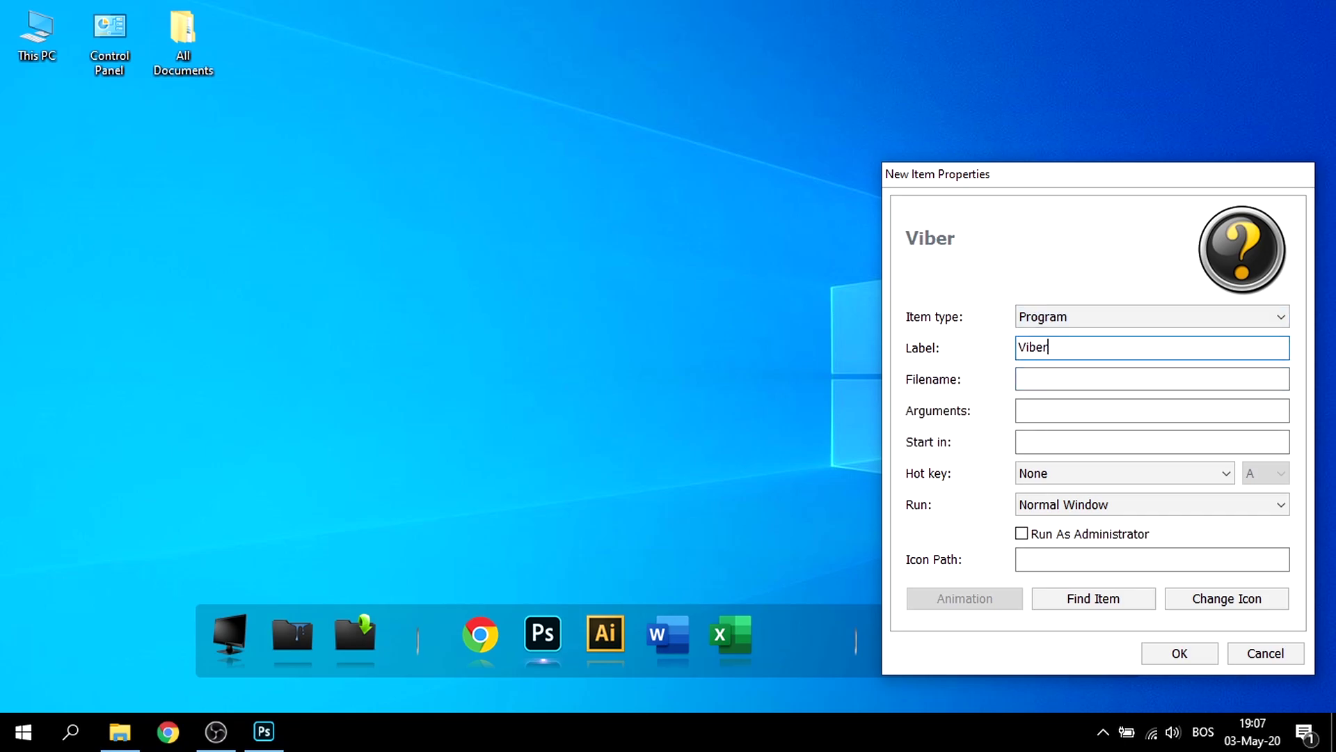
click(1062, 387)
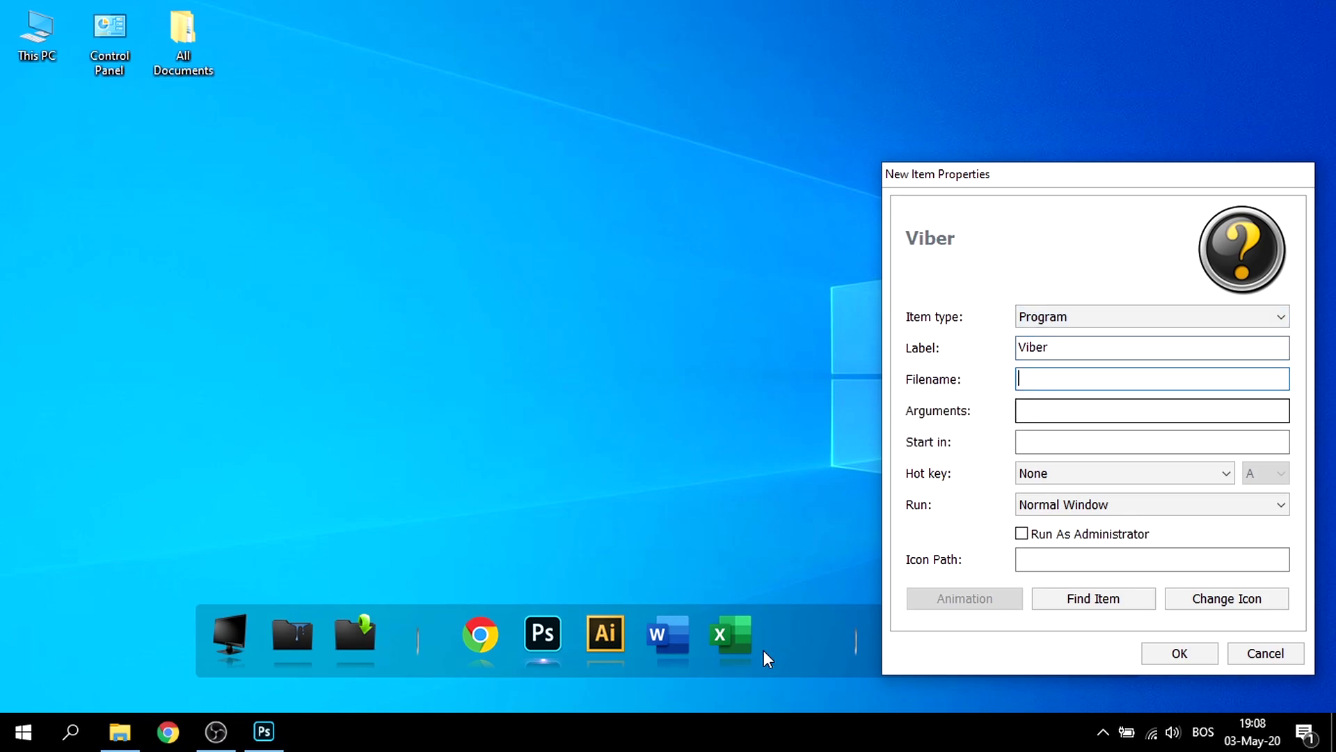
Step: Search Windows for Viber, open its file location and copy the target path from the shortcut's properties
click(85, 739)
text(vibr)
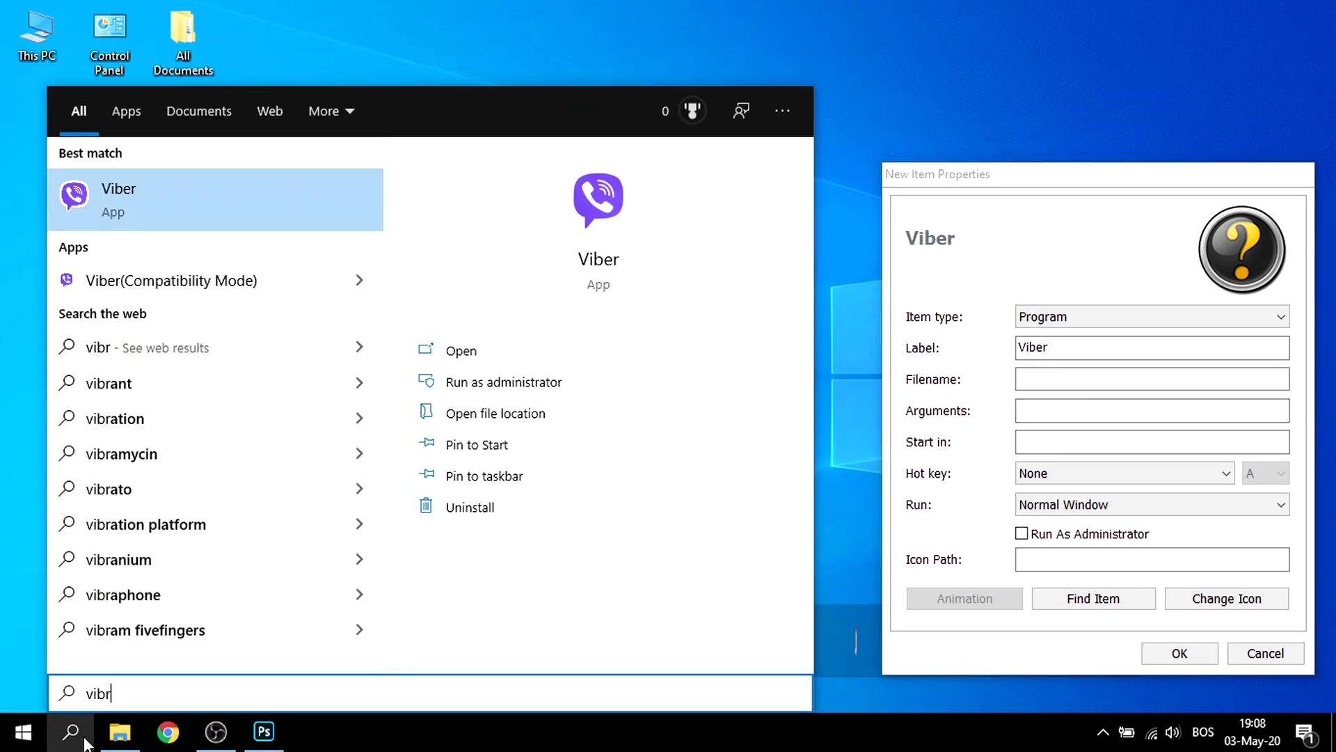
right_click(147, 204)
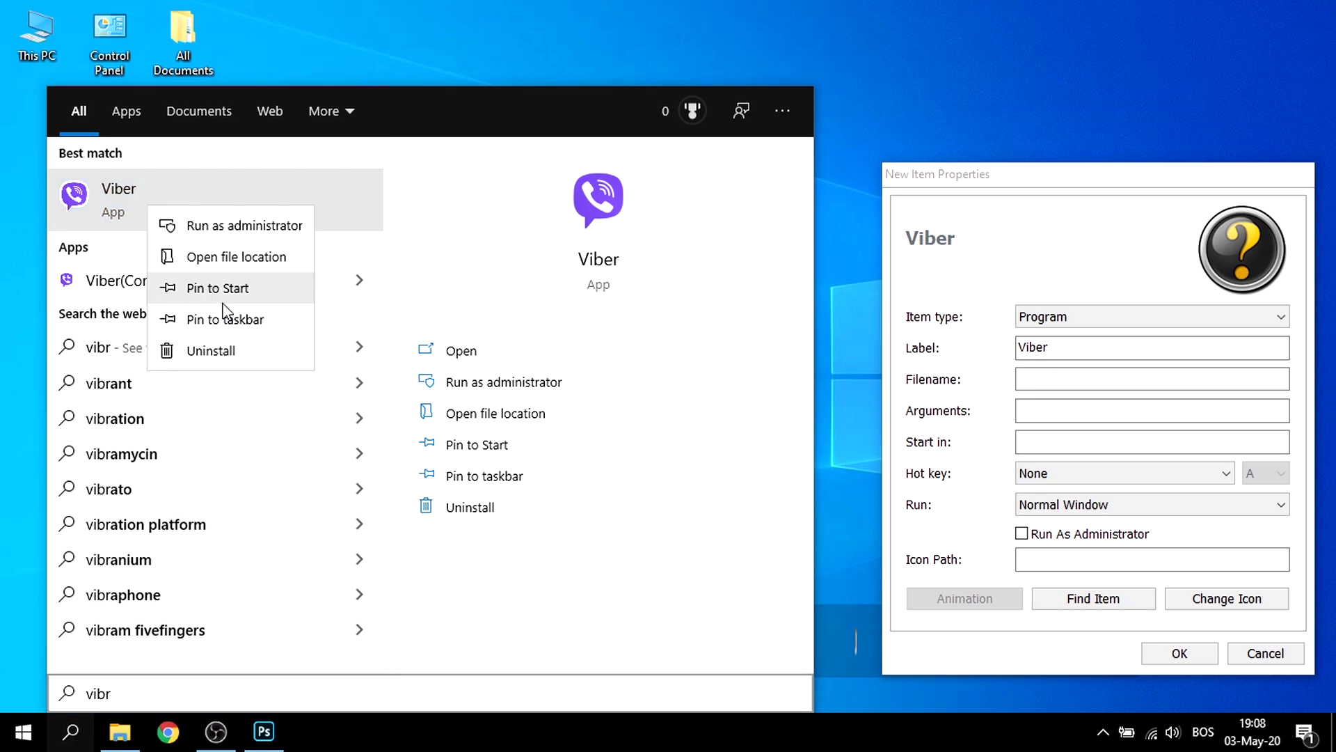
click(235, 258)
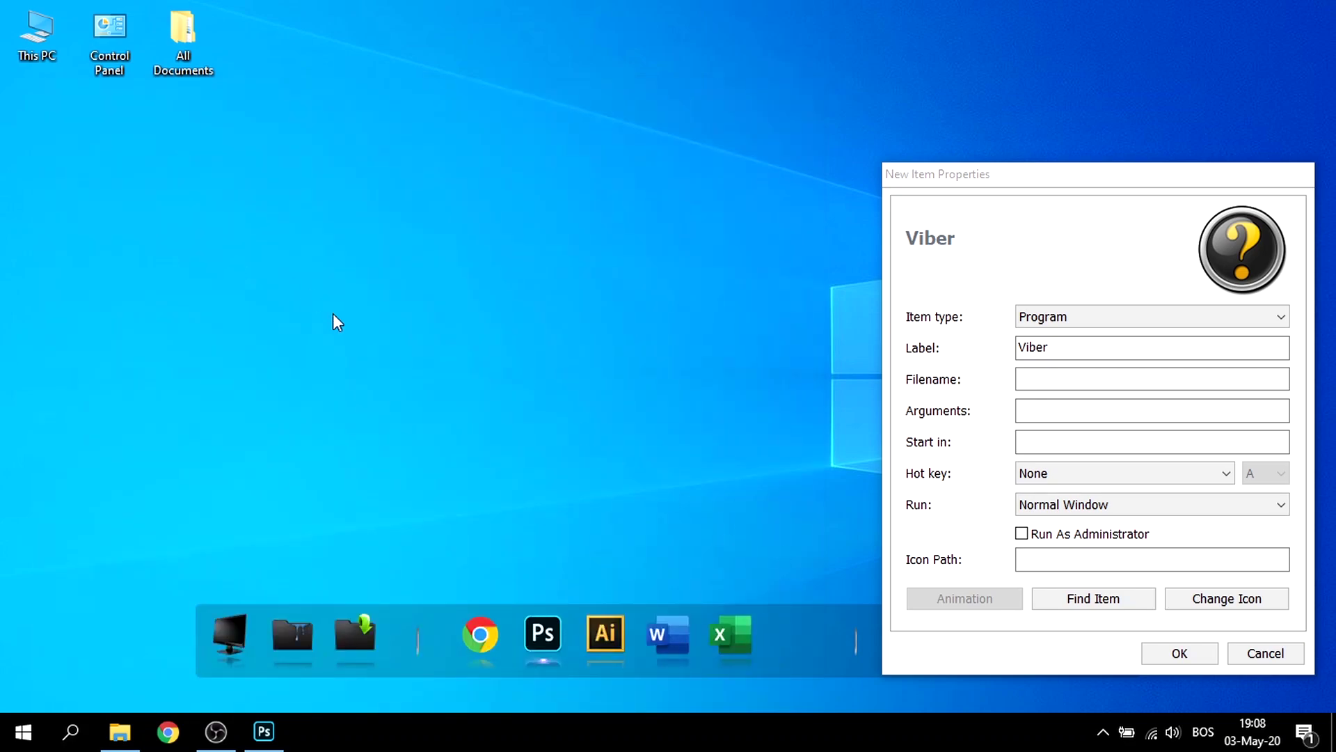
right_click(431, 244)
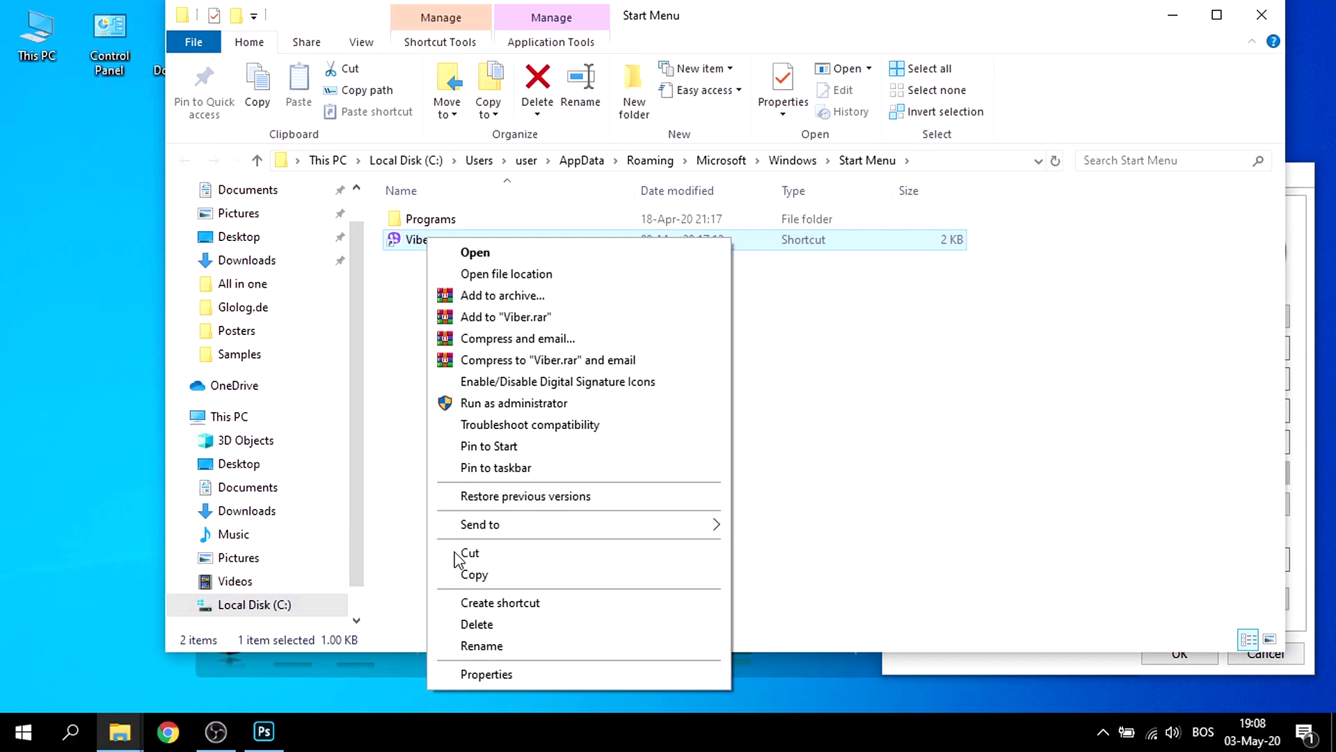
click(510, 673)
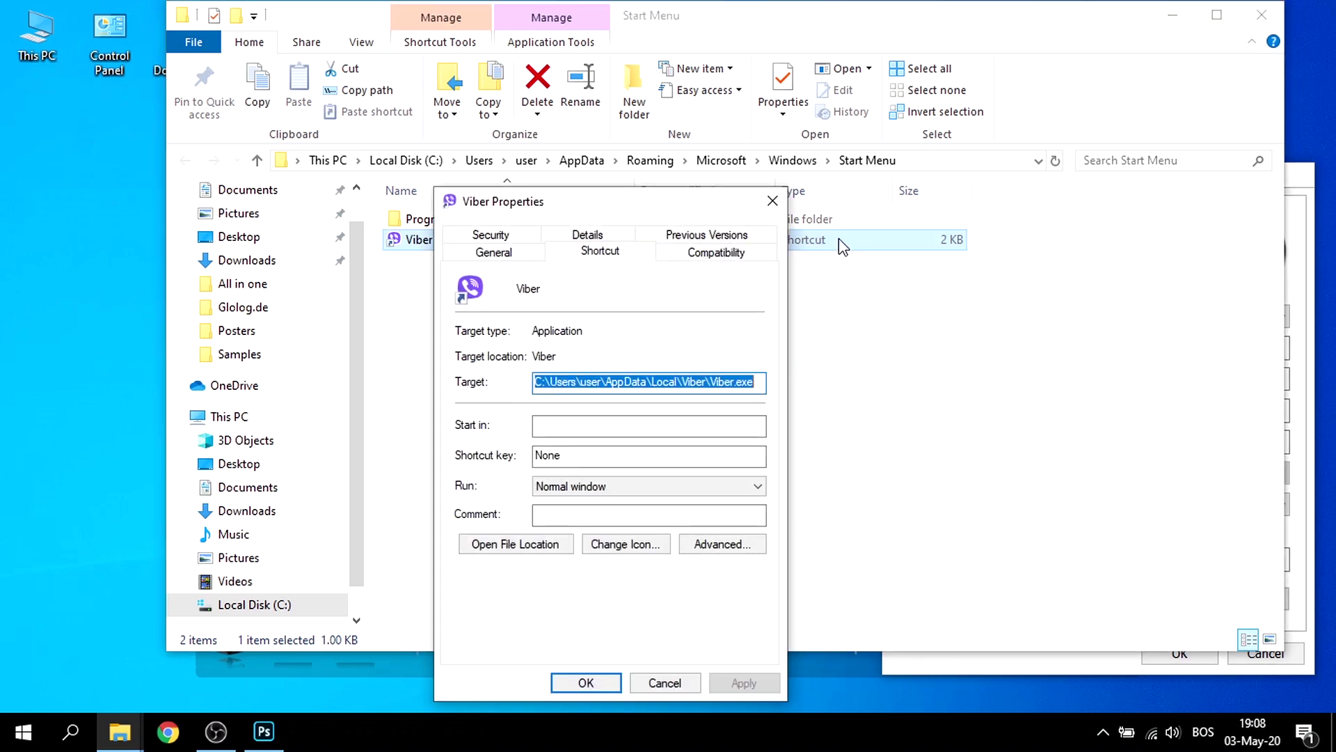
Step: Dismiss both Viber windows, set the dock item's filename to C:\Users\user\AppData\Local\Viber\Viber.exe and accept it
click(772, 201)
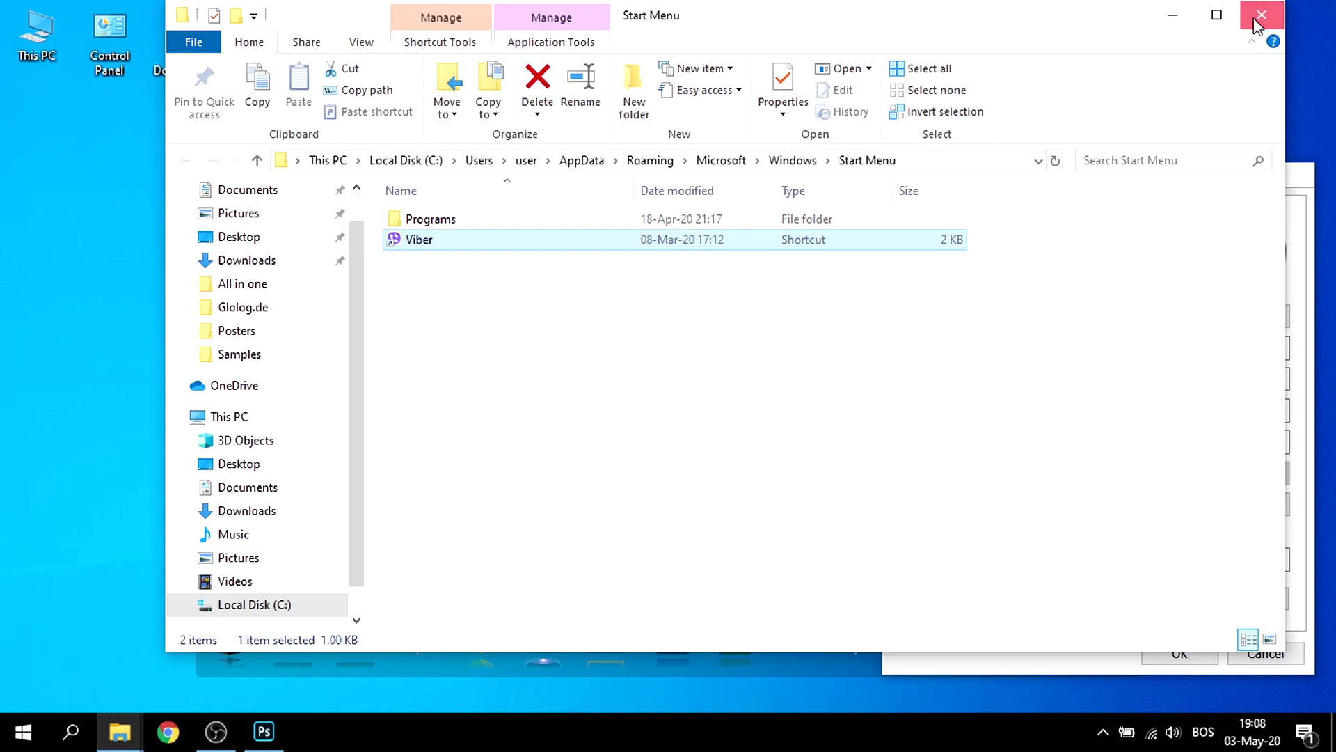
click(1261, 15)
text(C:\Users\user\AppData\Local\Viber\Viber.exe)
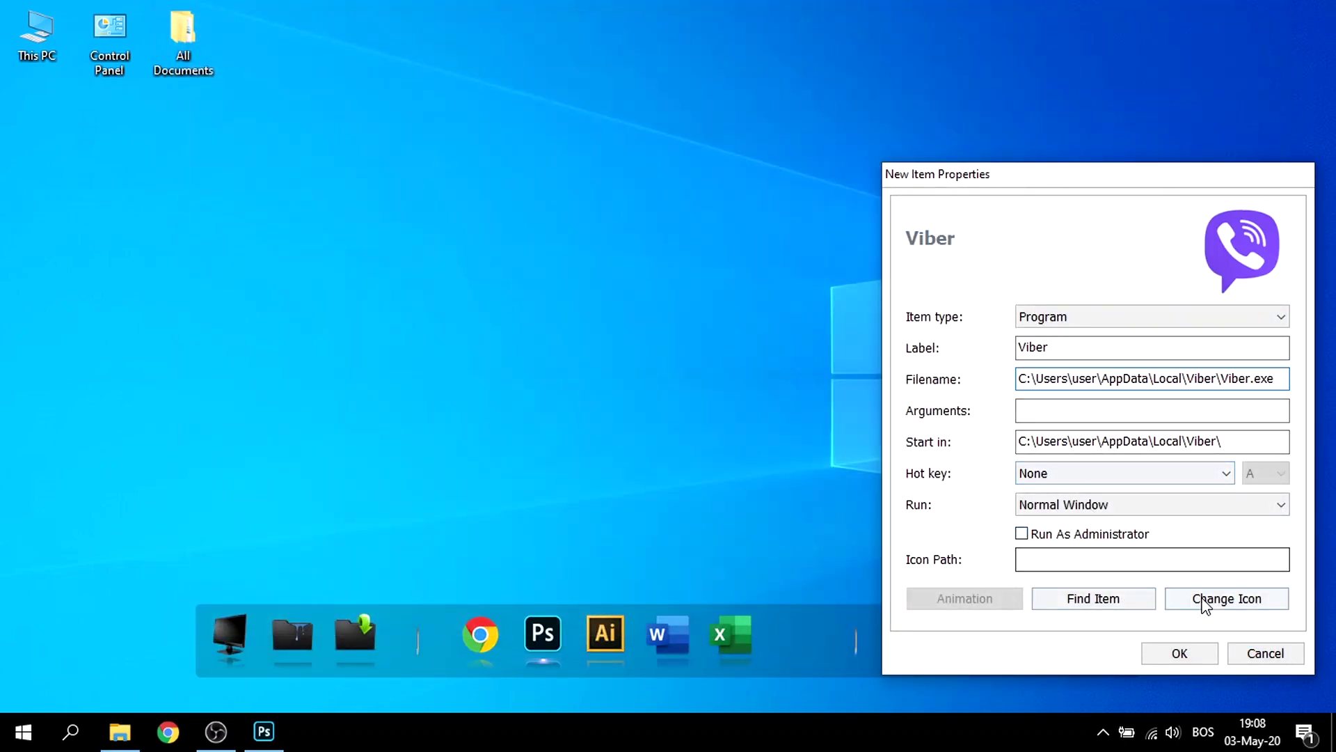
click(1180, 650)
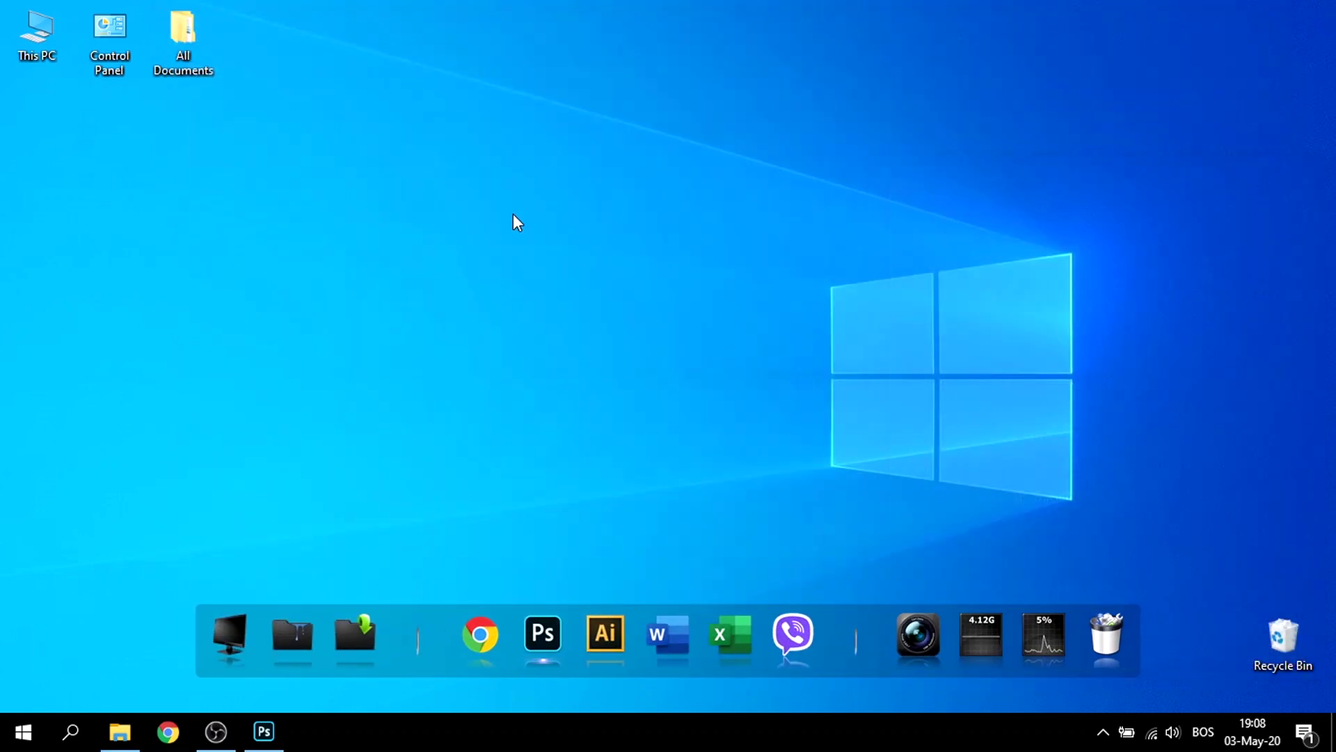
right_click(516, 221)
click(554, 272)
right_click(556, 243)
click(587, 301)
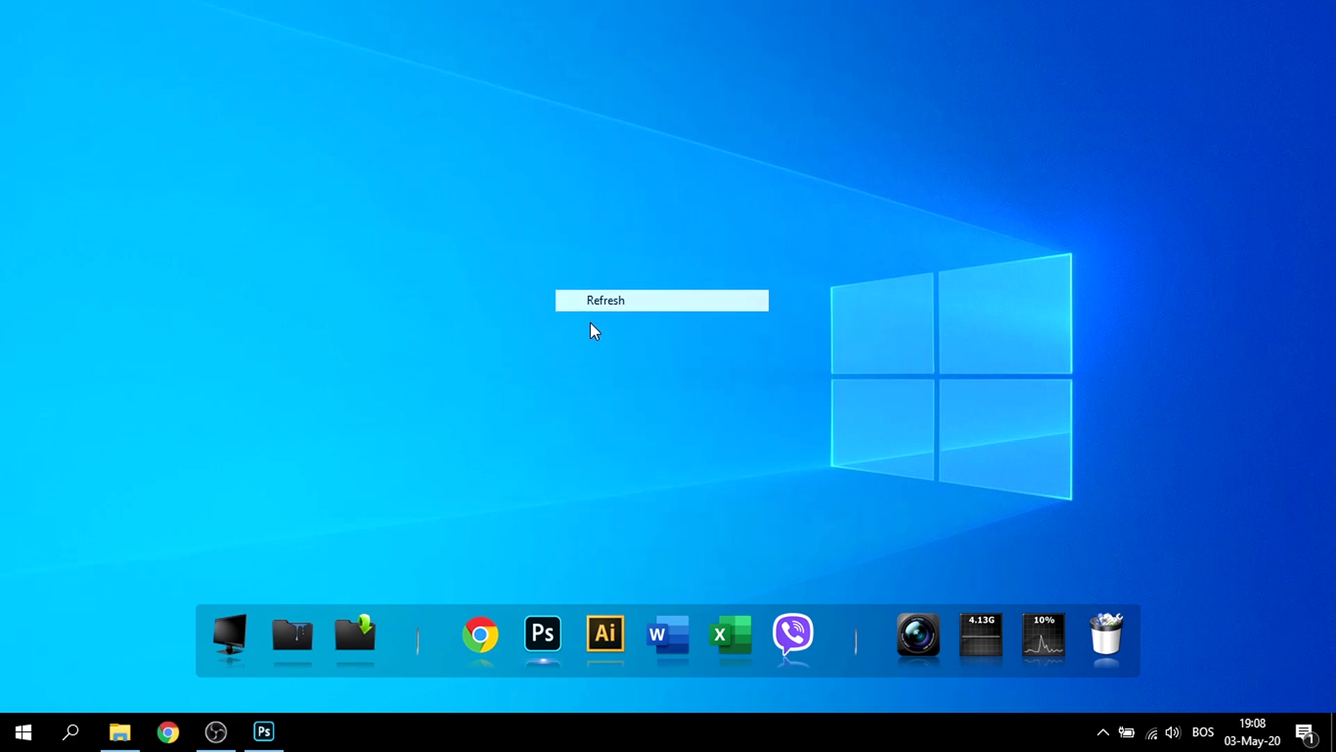
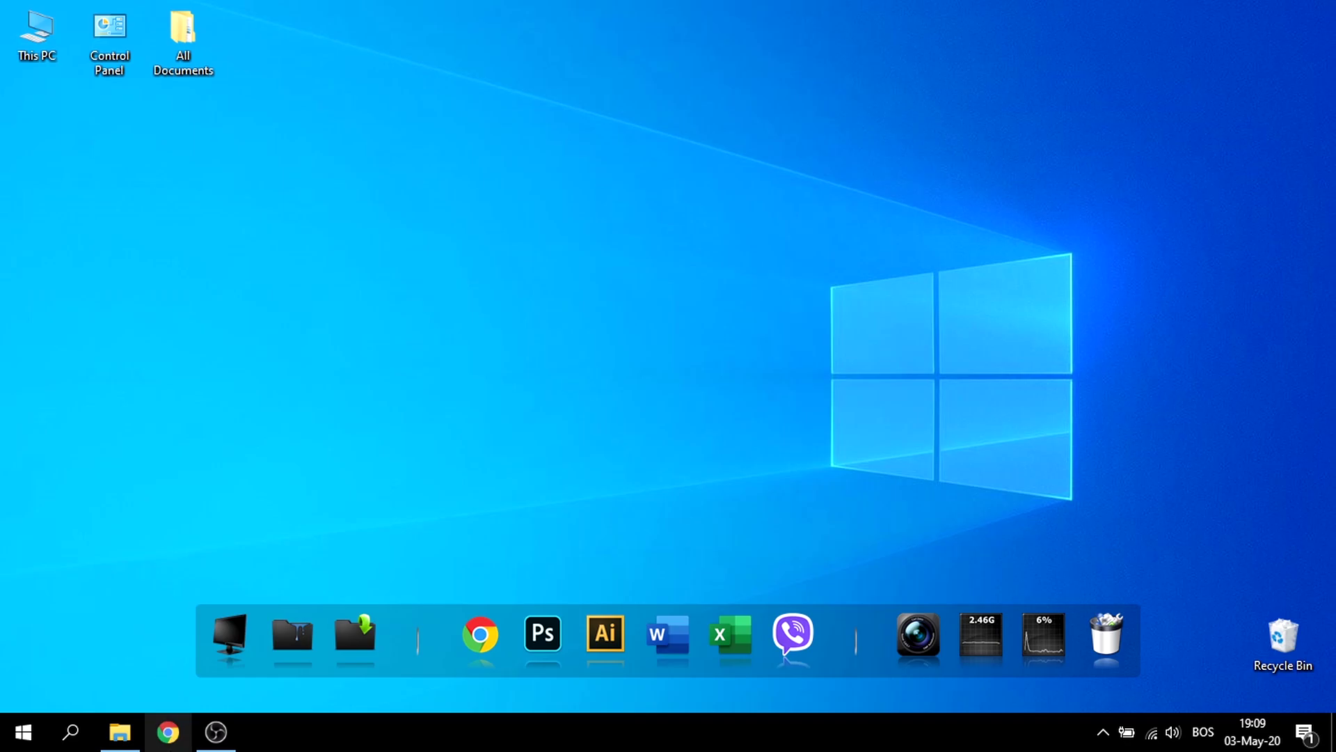
Step: Switch to Google Chrome and search the web for "hd wallpaper 16 9"
click(169, 738)
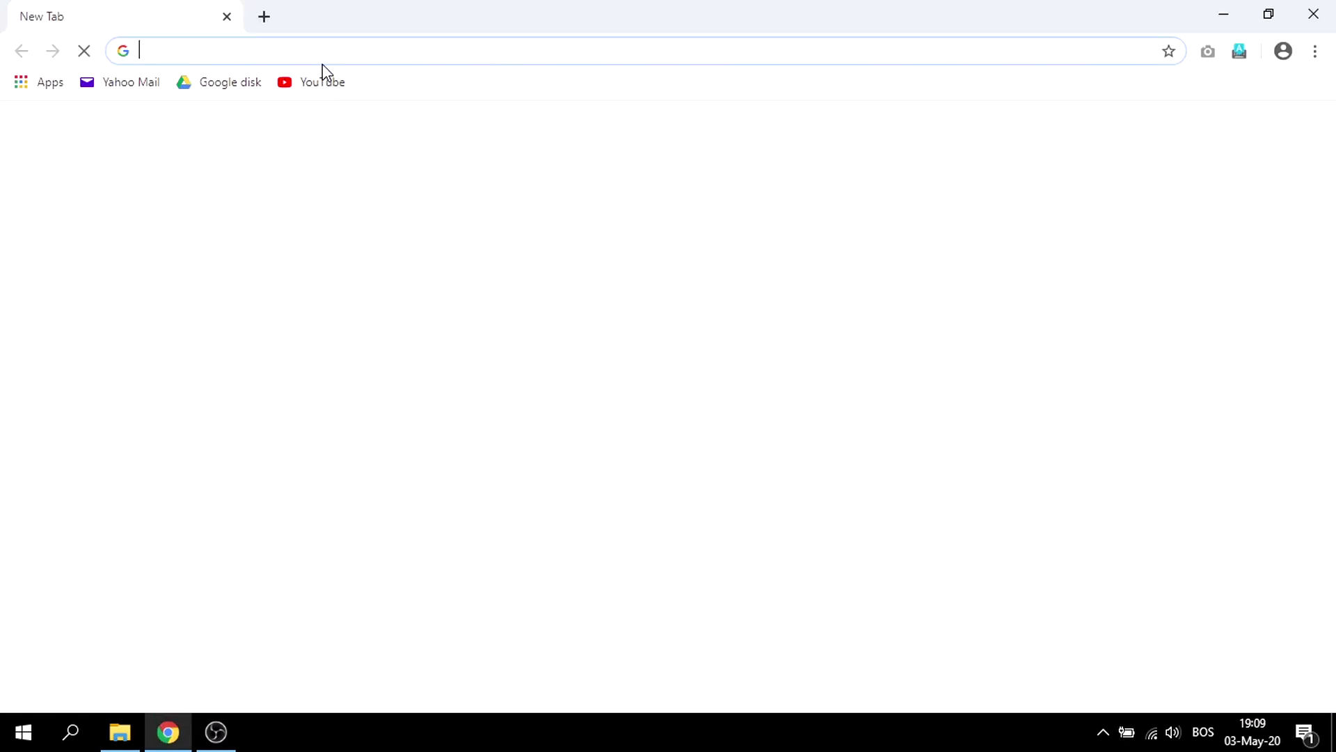
text(hd wa)
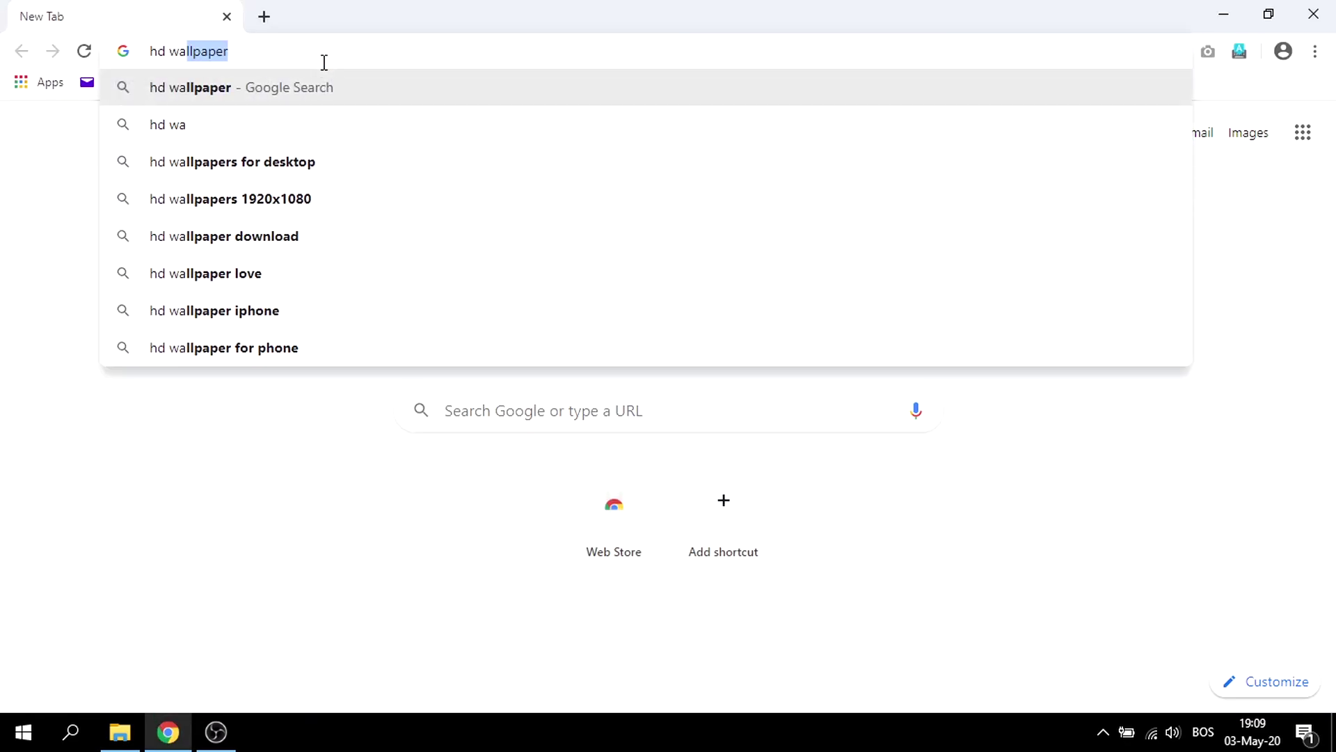
key(Right)
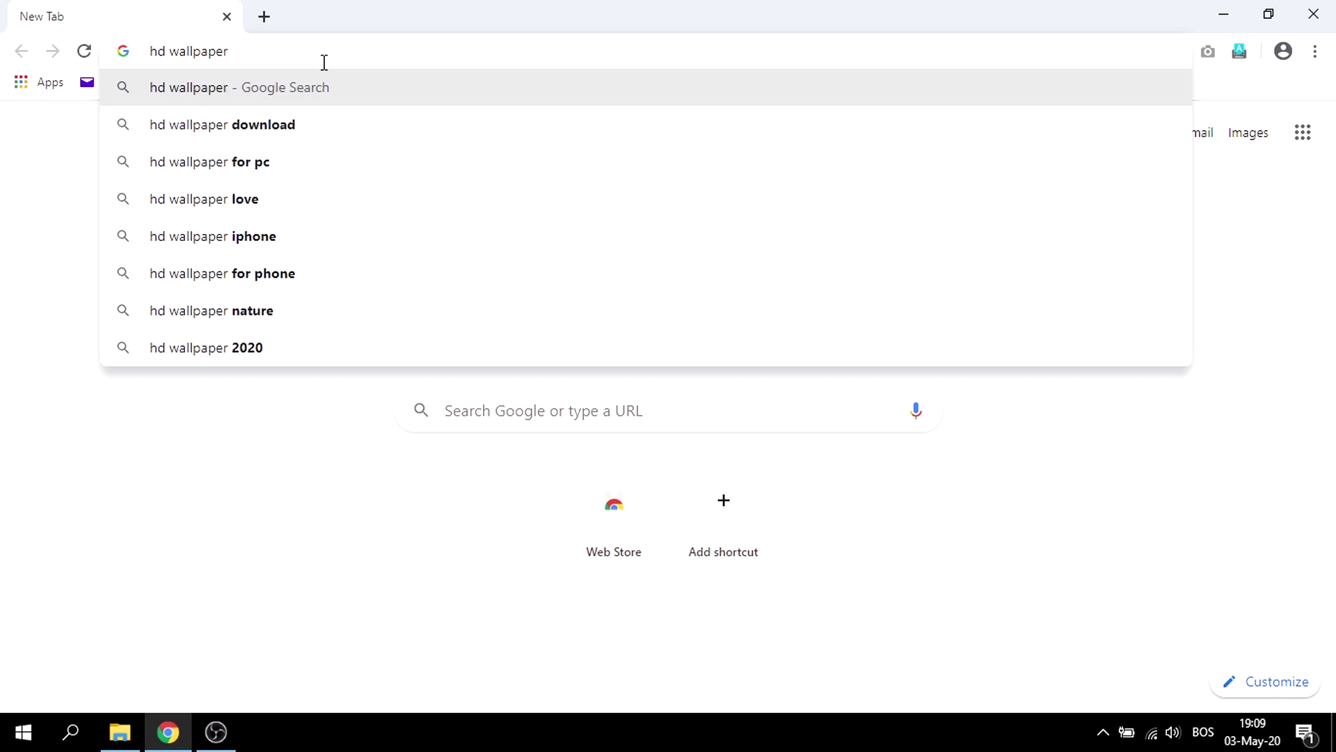
text(16)
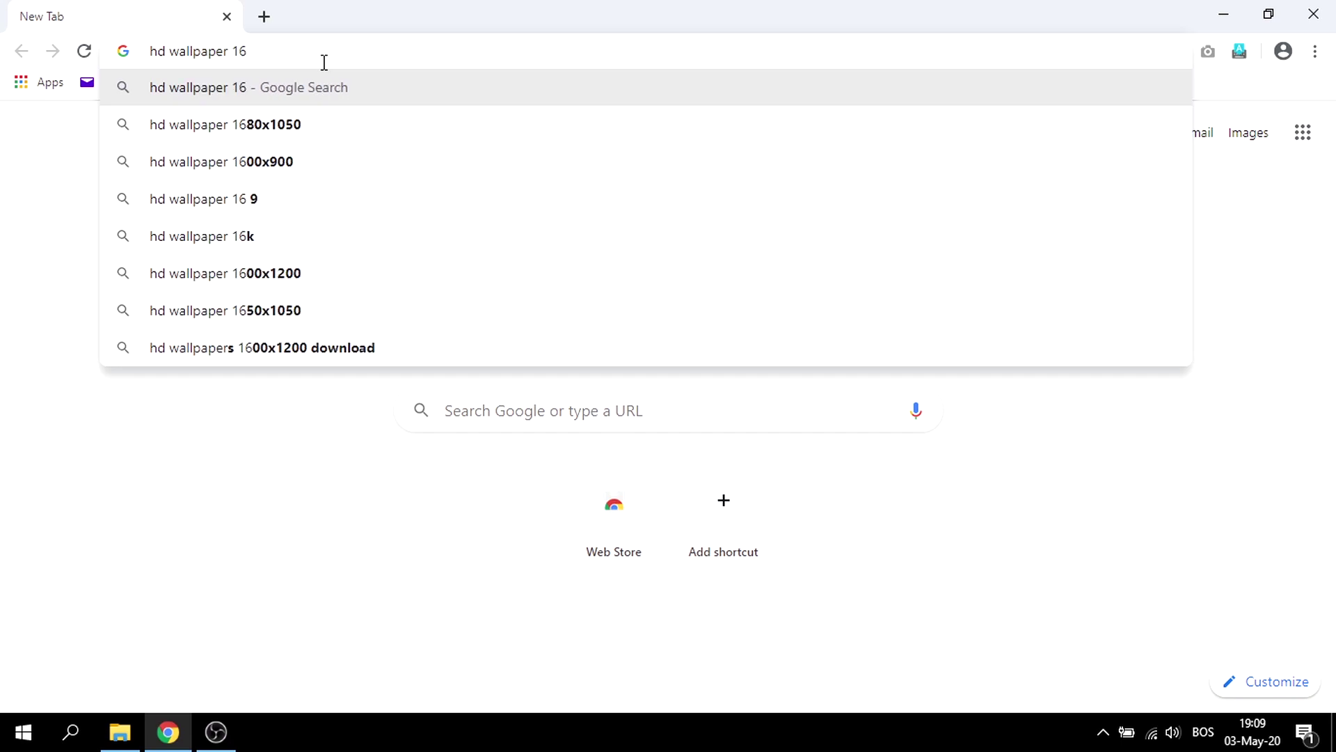
key(Down)
key(Down)
key(Down)
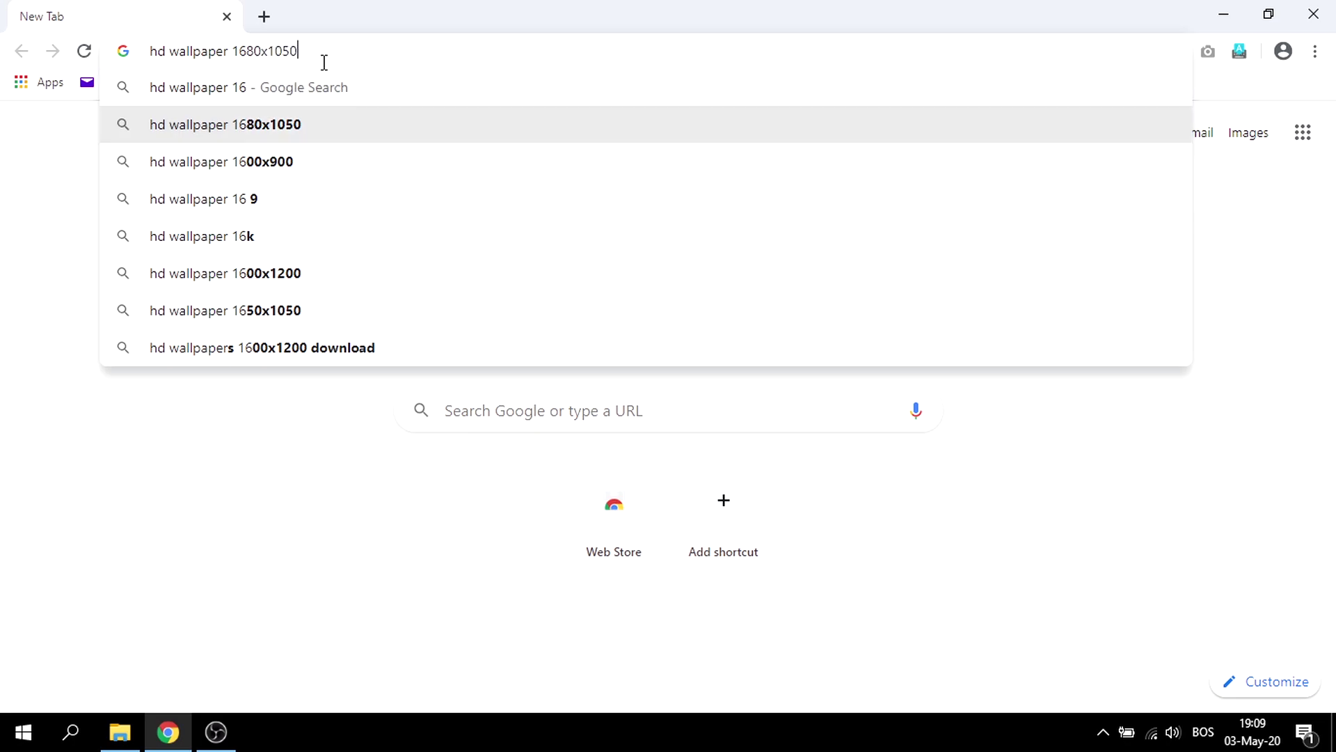
key(Return)
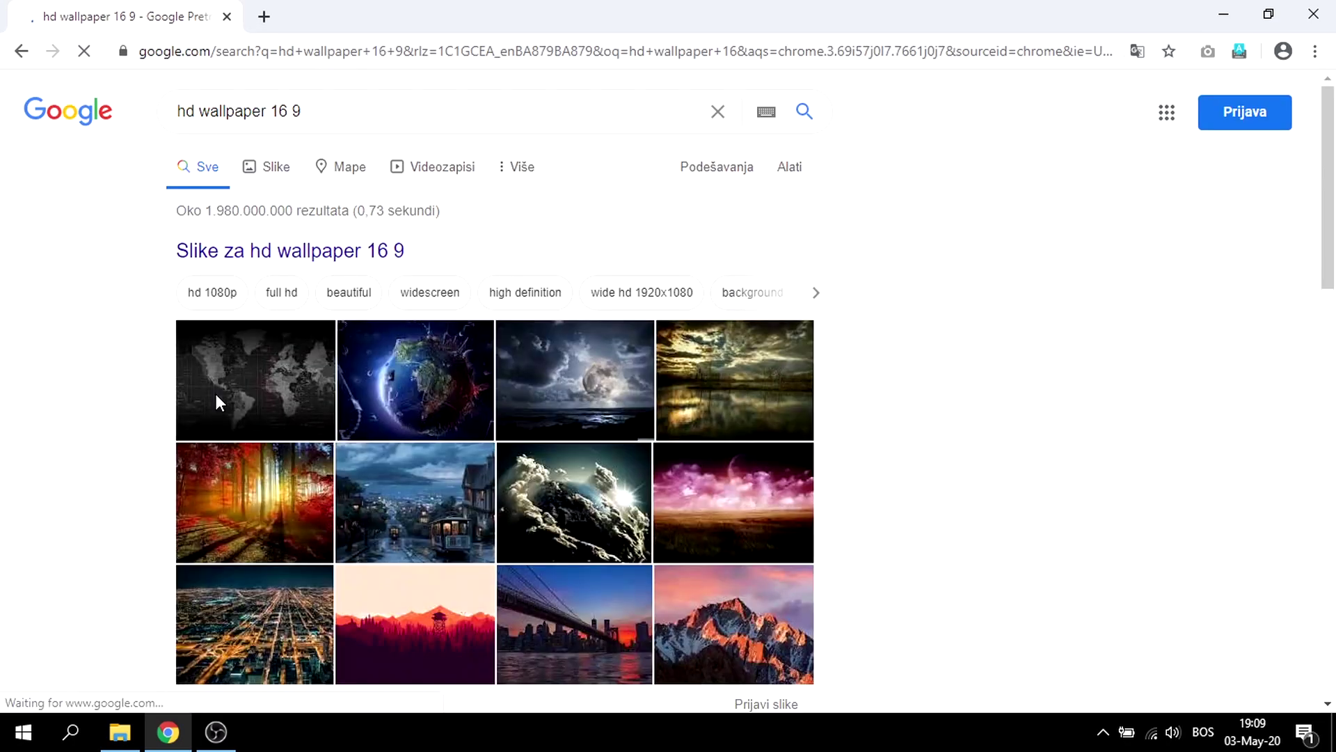
Step: Open the HD 16:9 2560x1440 Wallpapers Wide result, browse its wallpapers and return to the search results
scroll(285, 362, down, 6)
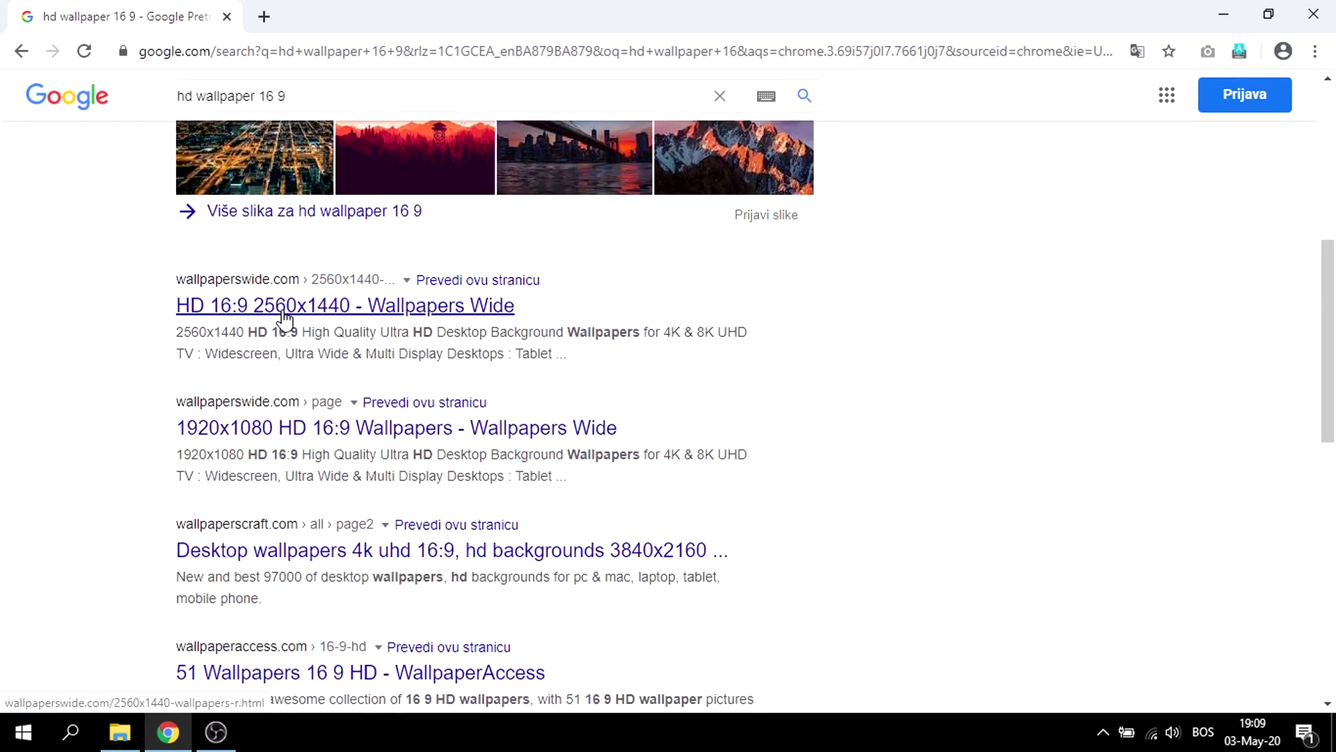
click(285, 306)
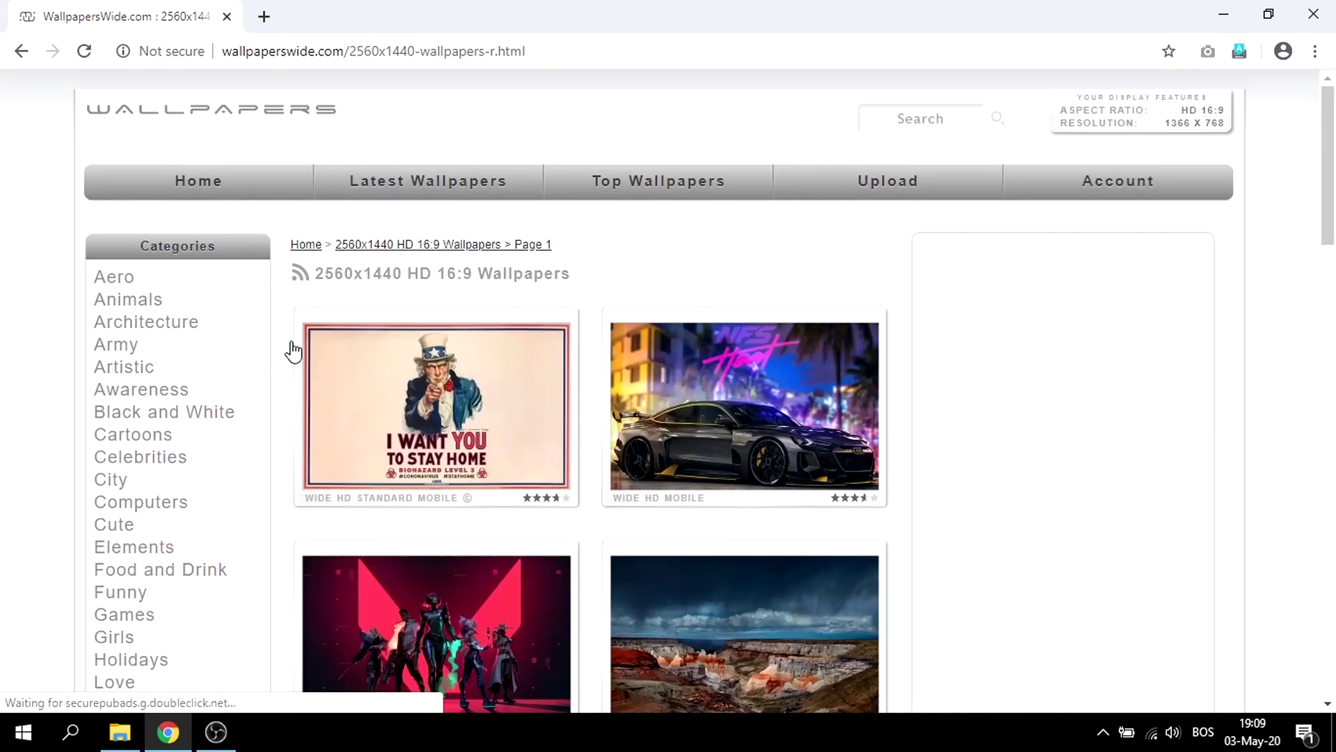
scroll(286, 341, down, 10)
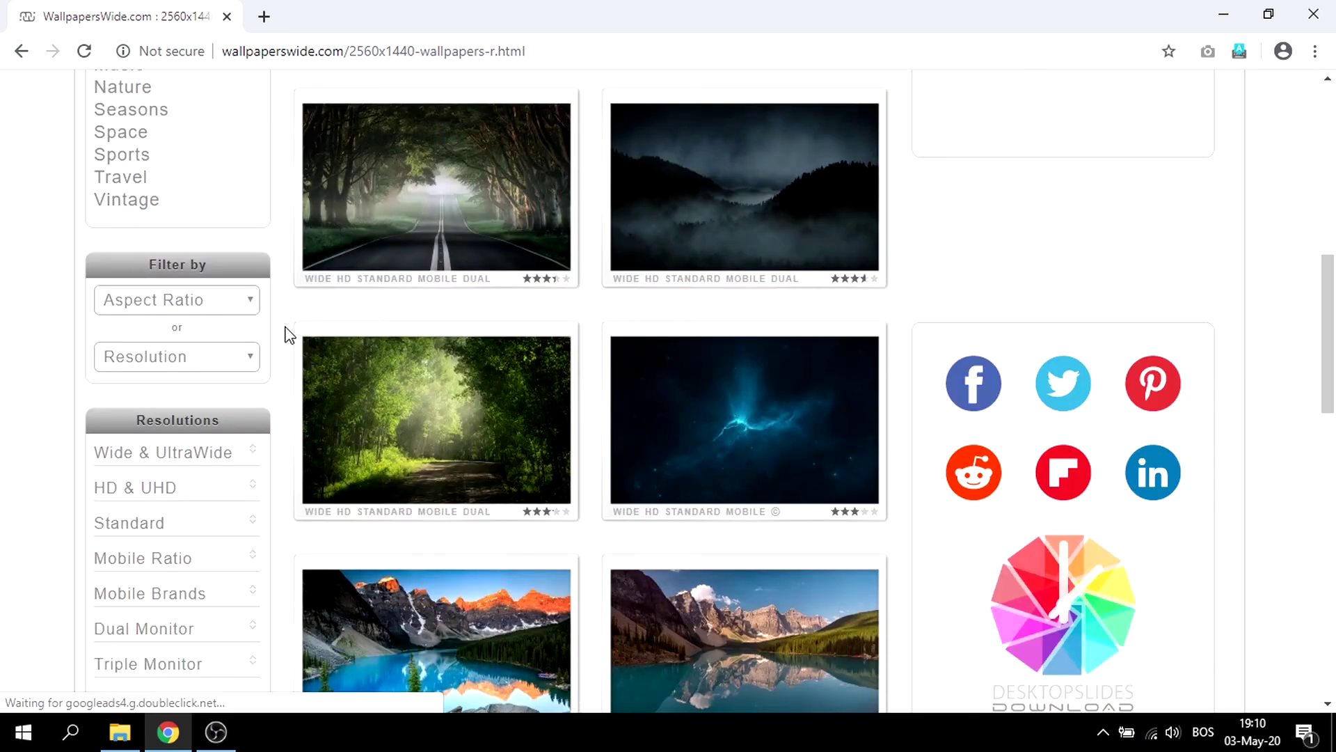
scroll(106, 270, down, 4)
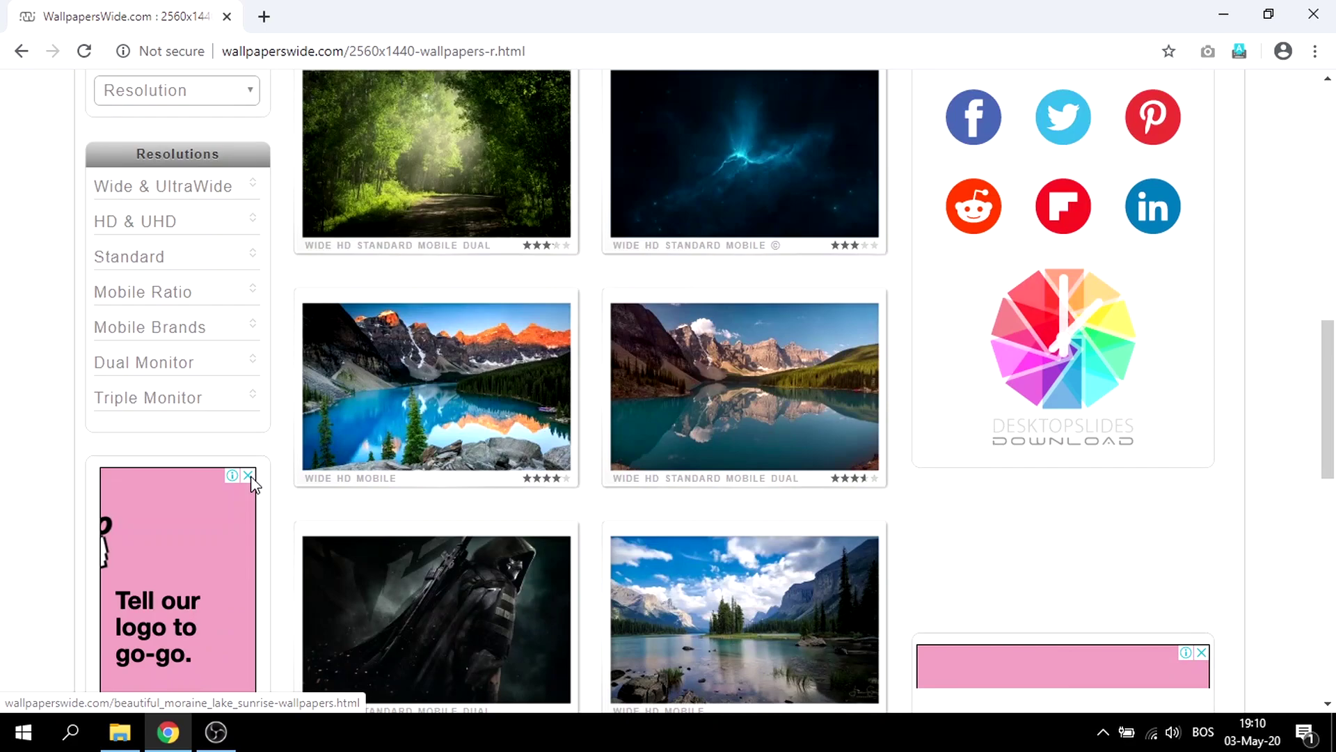
scroll(984, 442, left, 5)
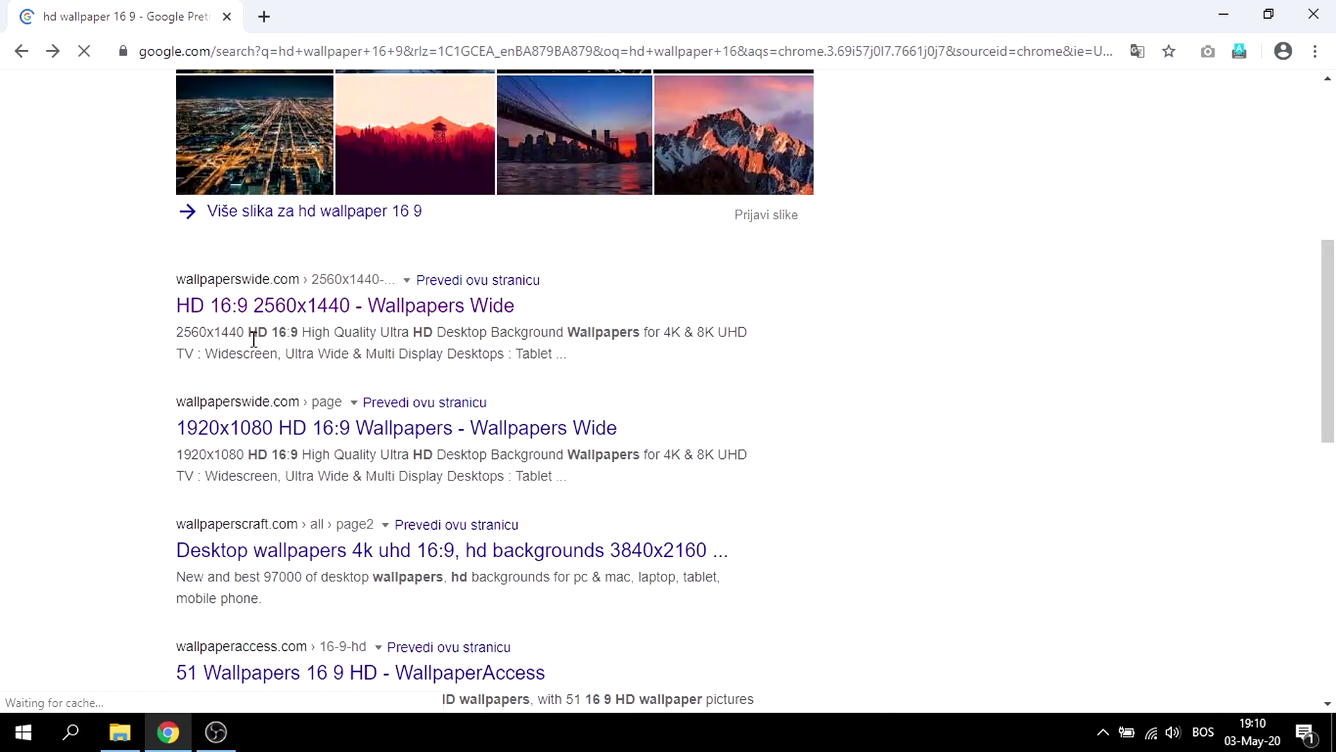
Step: Open the wallpaperscraft.com result for 4k uhd 16:9 desktop wallpapers and look through its gallery
scroll(278, 487, down, 3)
click(267, 353)
scroll(587, 415, down, 7)
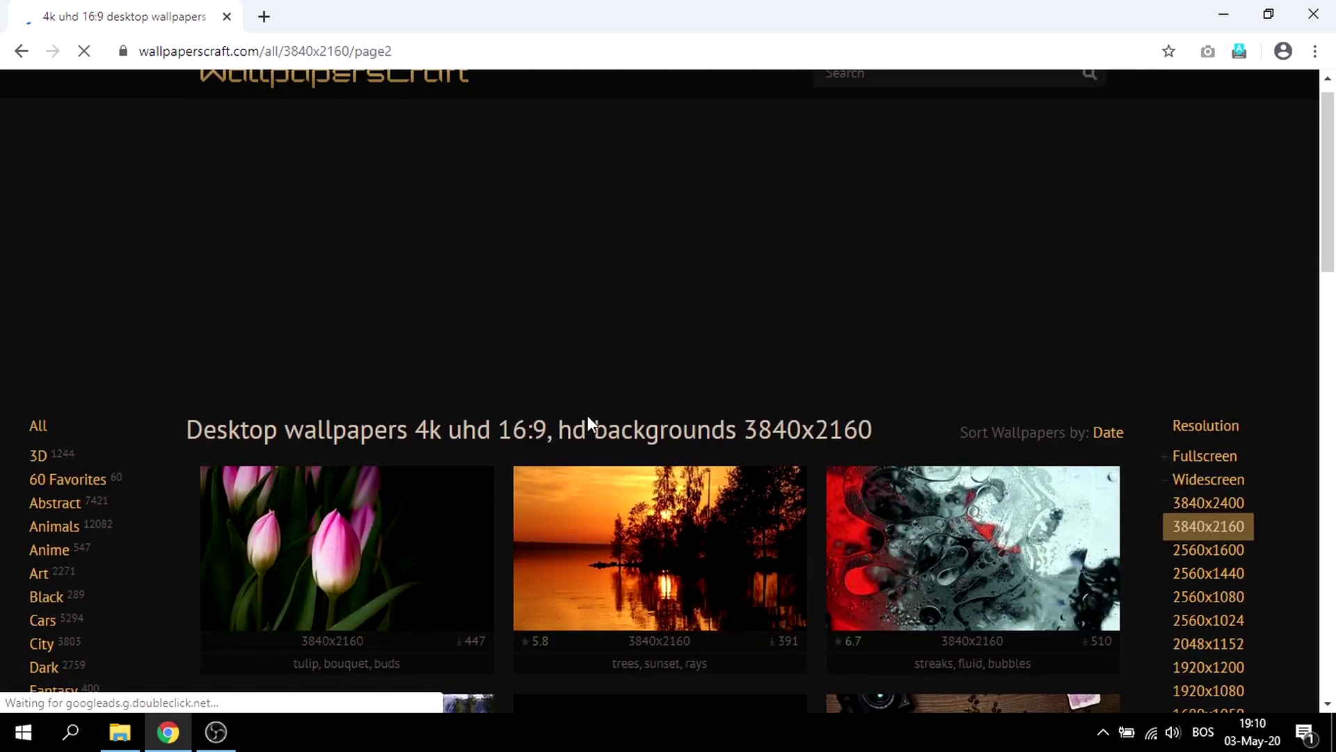
scroll(641, 411, down, 3)
scroll(615, 413, down, 7)
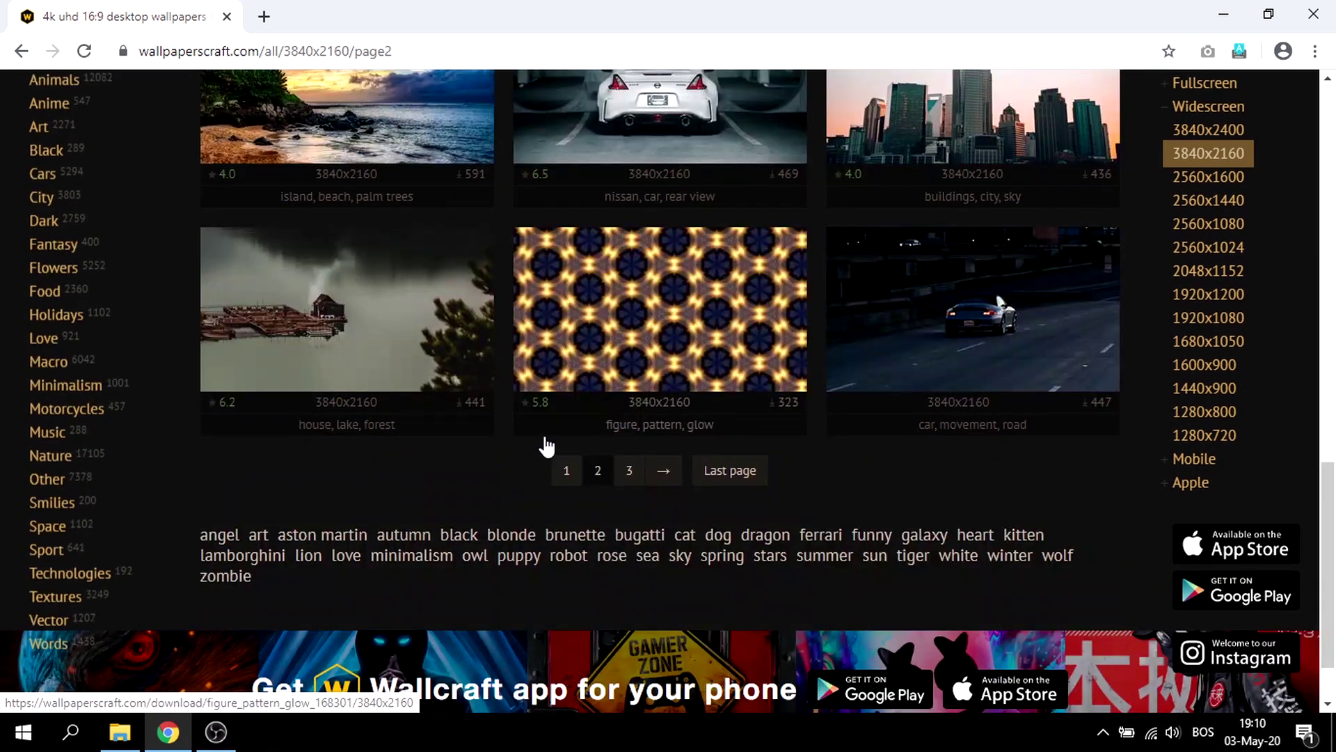
scroll(545, 446, up, 6)
scroll(583, 405, down, 1)
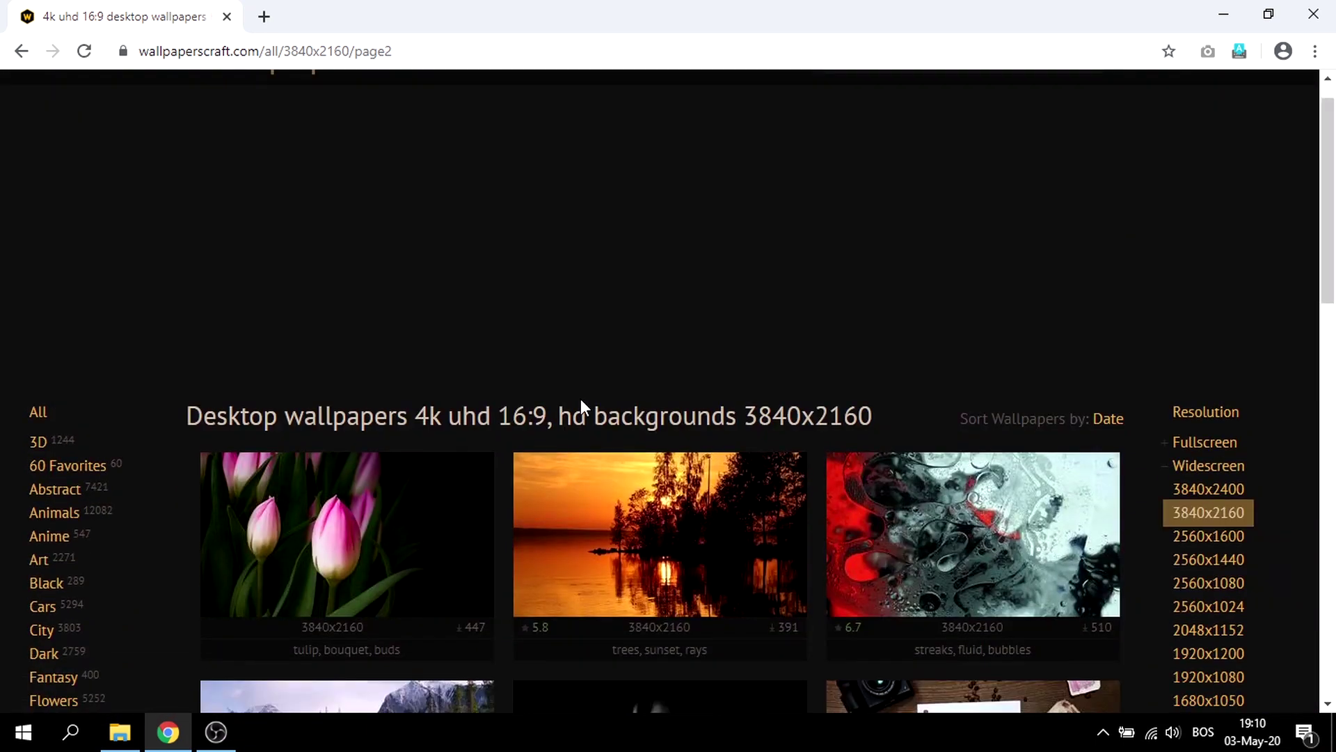
scroll(581, 398, down, 2)
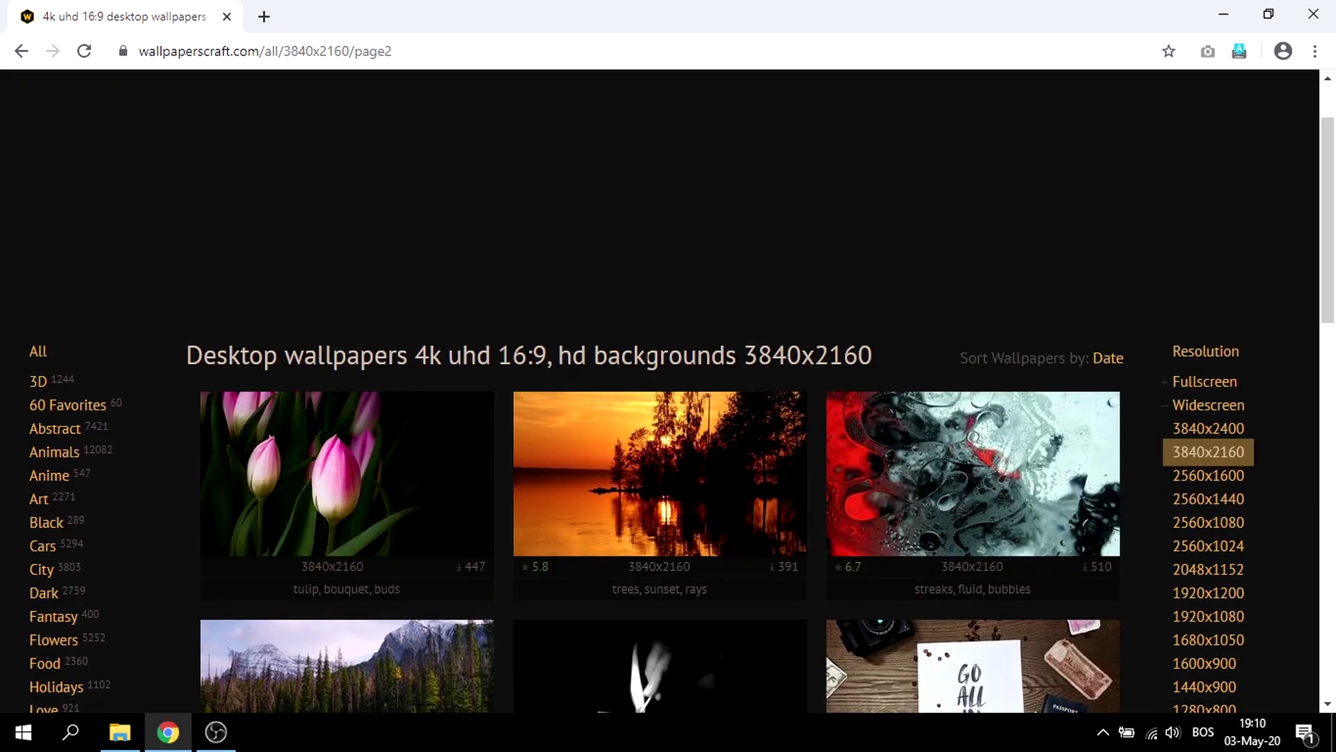
scroll(403, 382, down, 3)
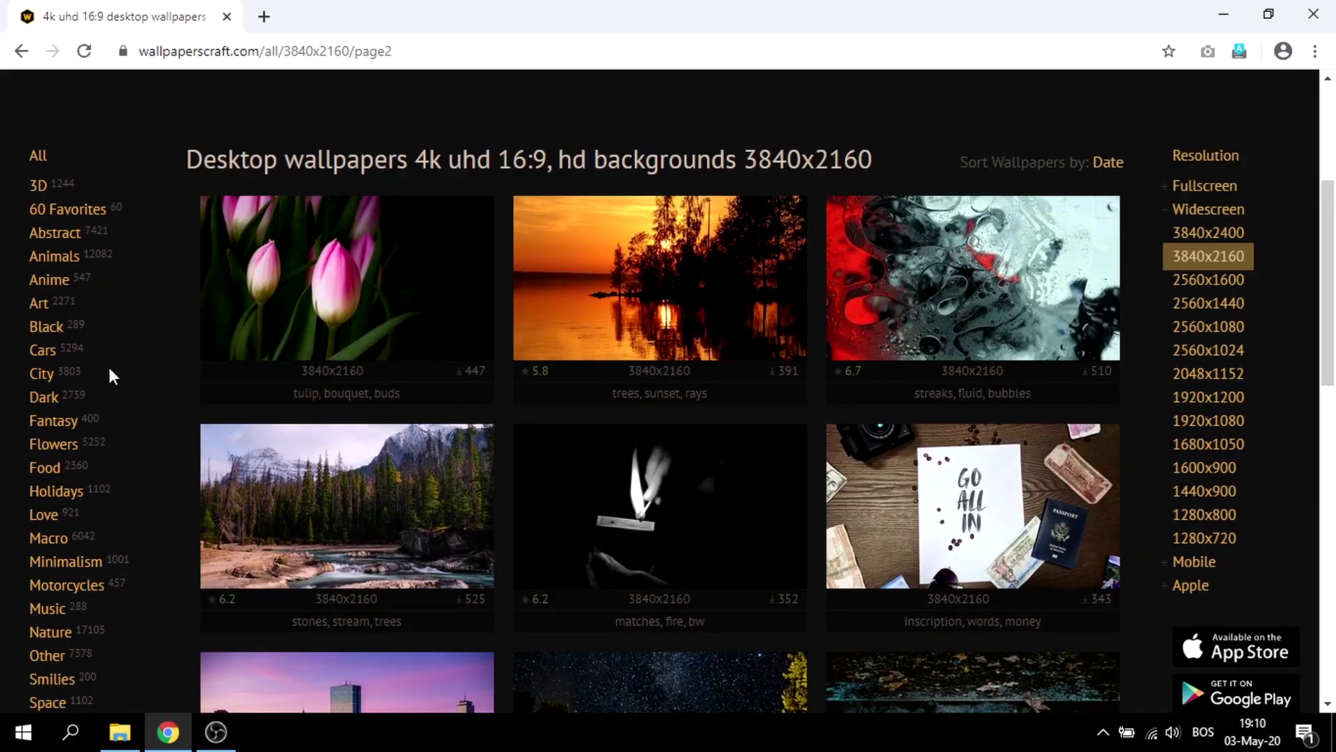
Step: Open the Nature category of 3840x2160 wallpapers and look through its first three pages
scroll(69, 418, down, 7)
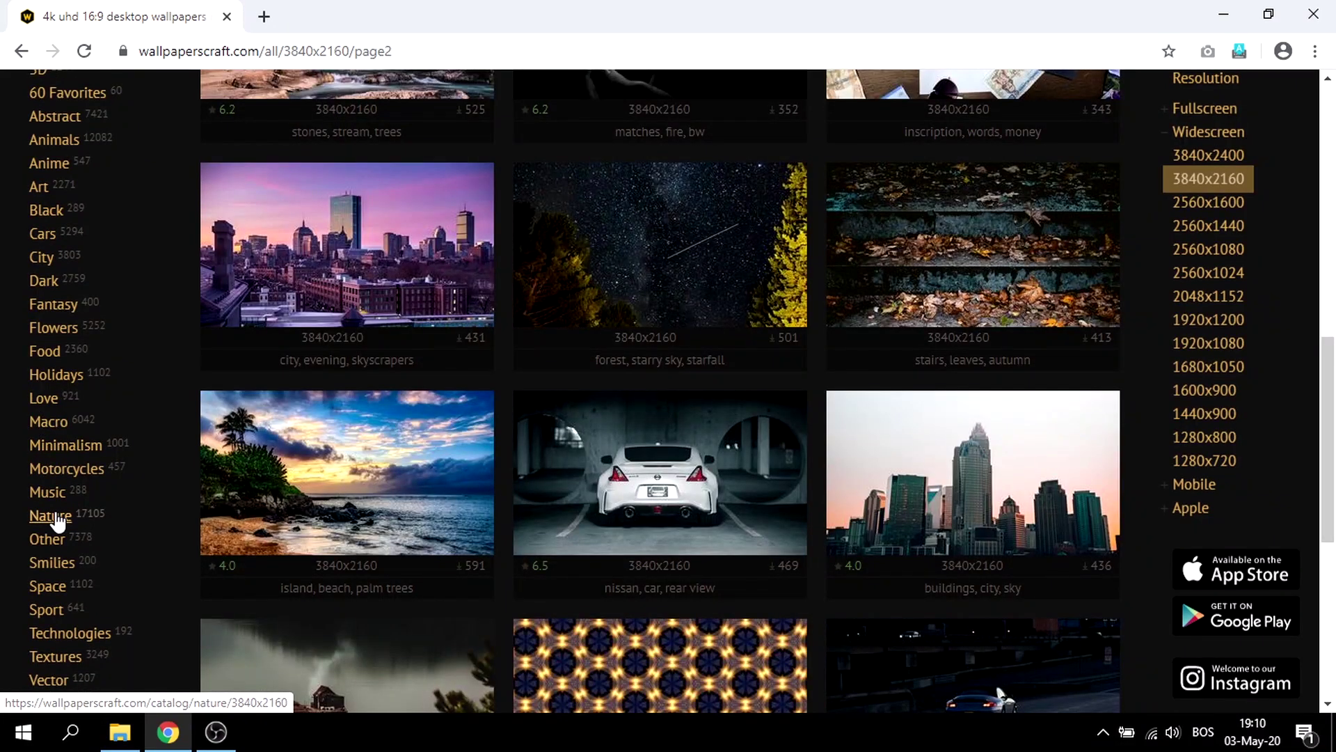
click(53, 517)
scroll(516, 439, down, 5)
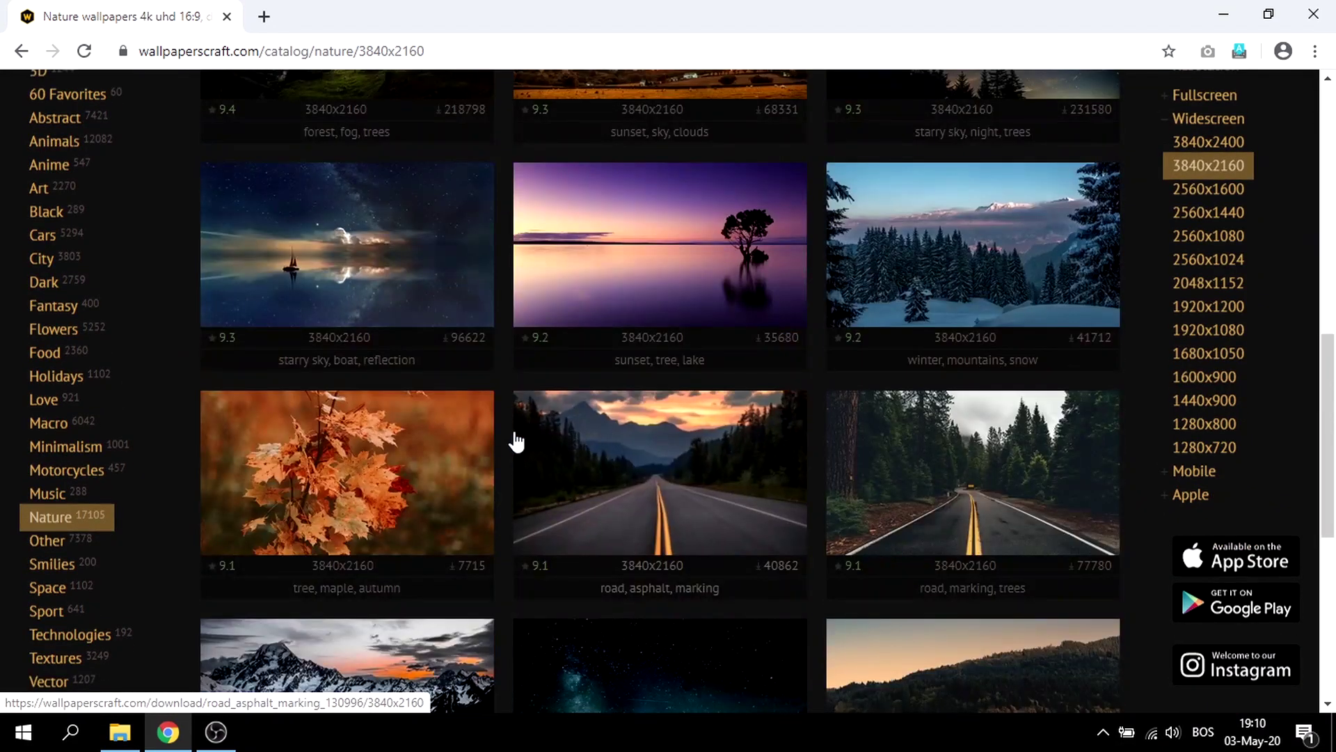
scroll(516, 441, down, 6)
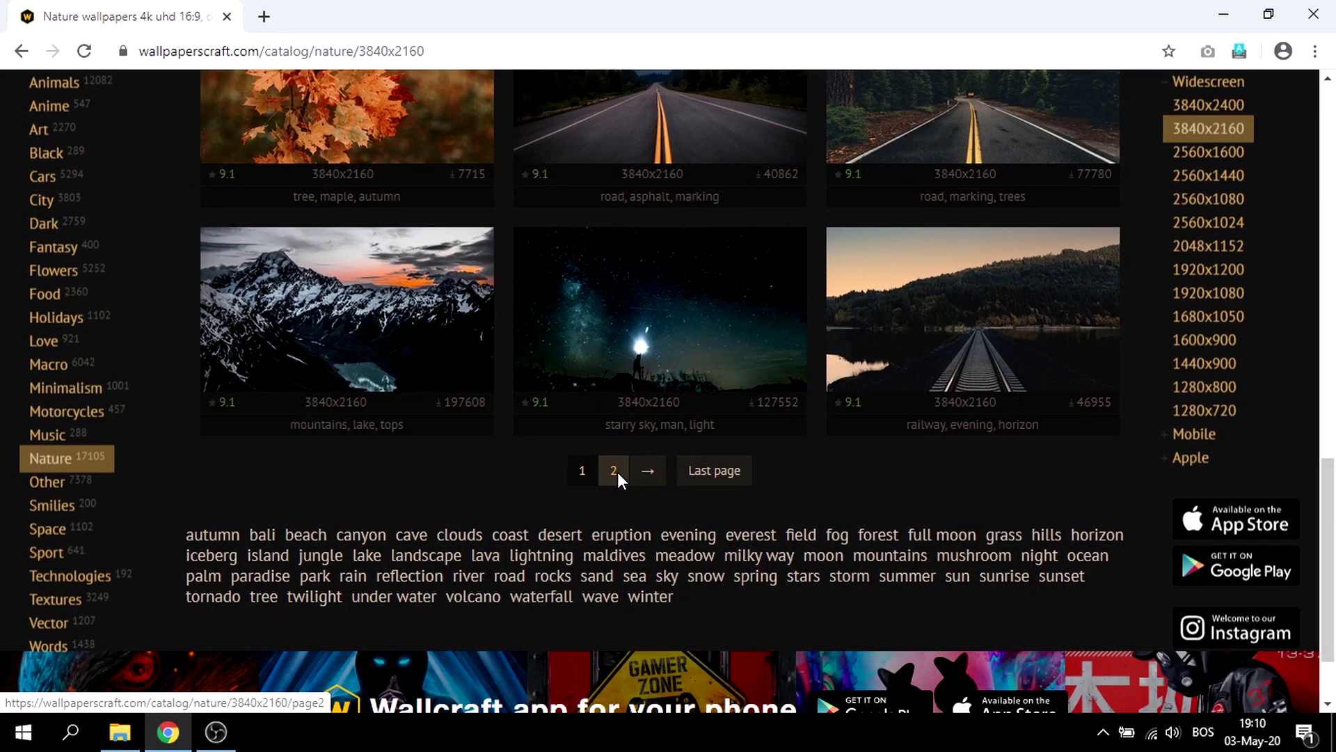
click(616, 472)
scroll(620, 481, down, 5)
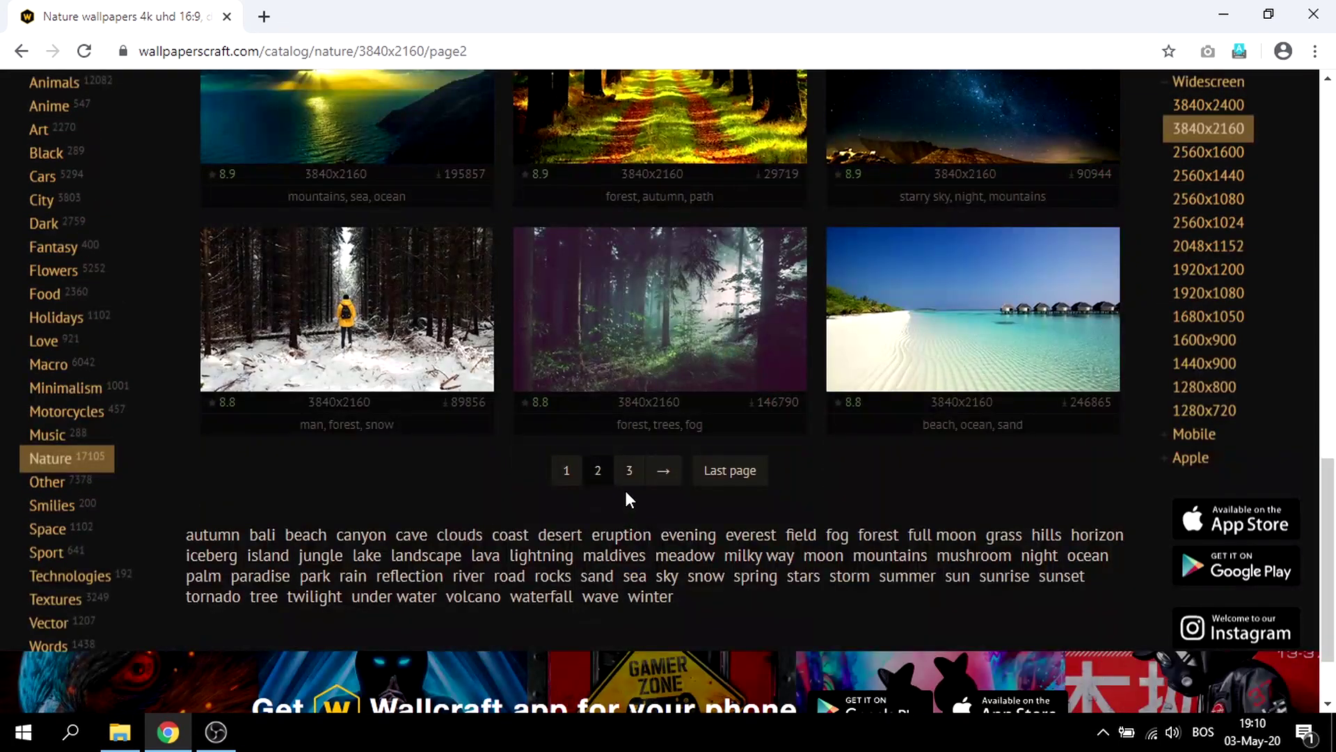
click(629, 477)
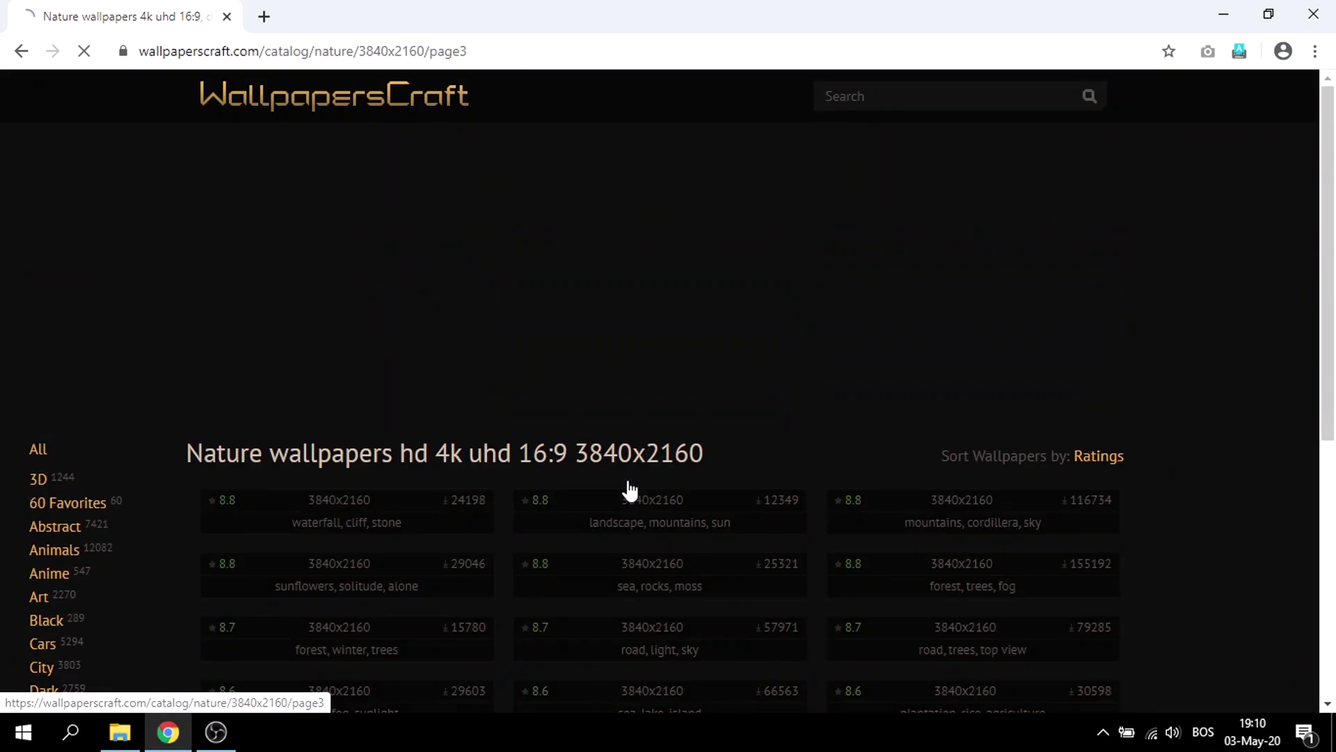
scroll(629, 491, down, 6)
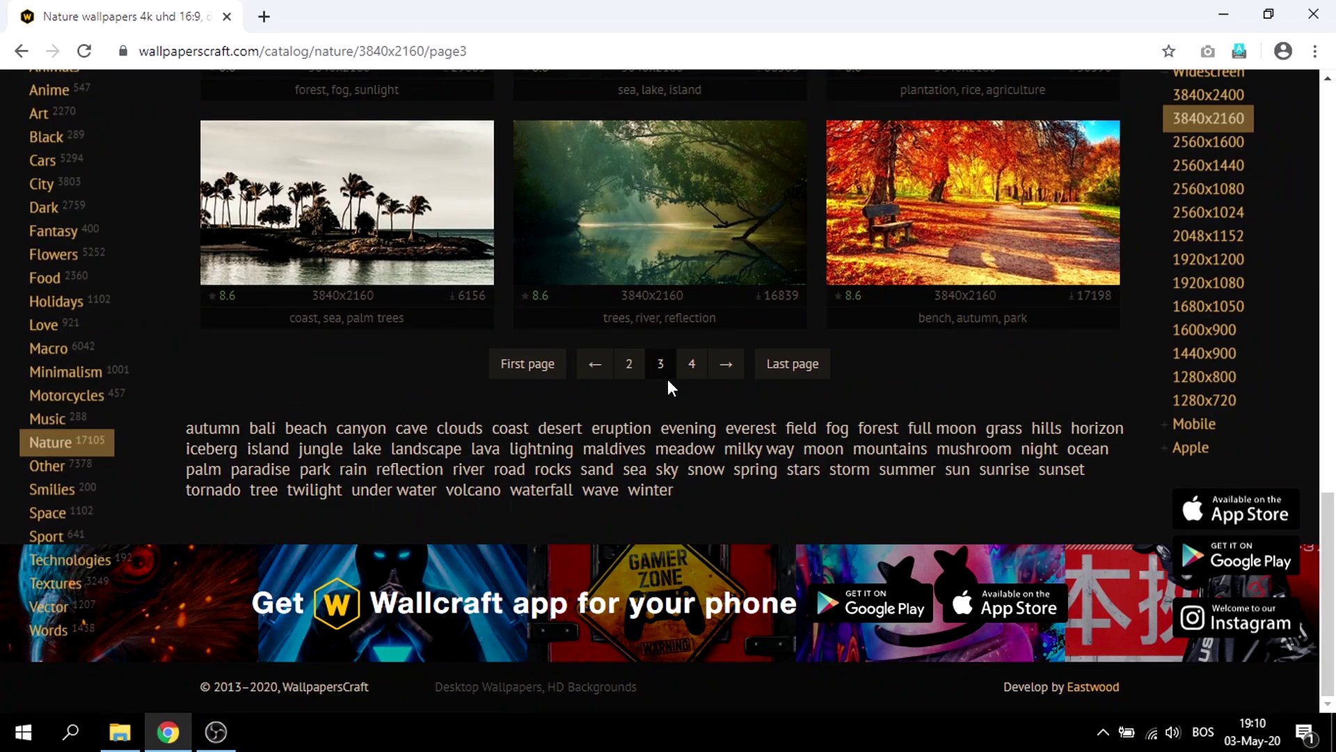
Step: Continue browsing the Nature wallpapers from page 4 through page 10
click(692, 363)
scroll(696, 403, down, 4)
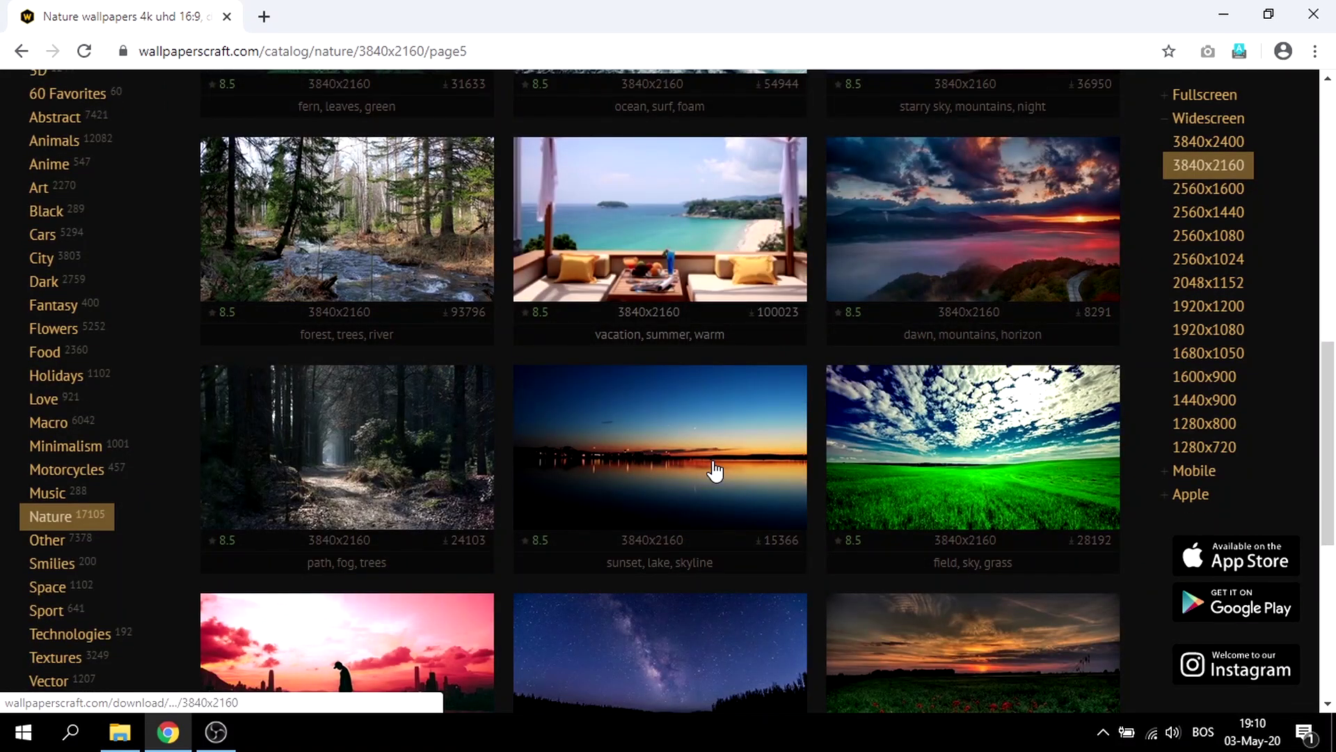
scroll(715, 471, down, 4)
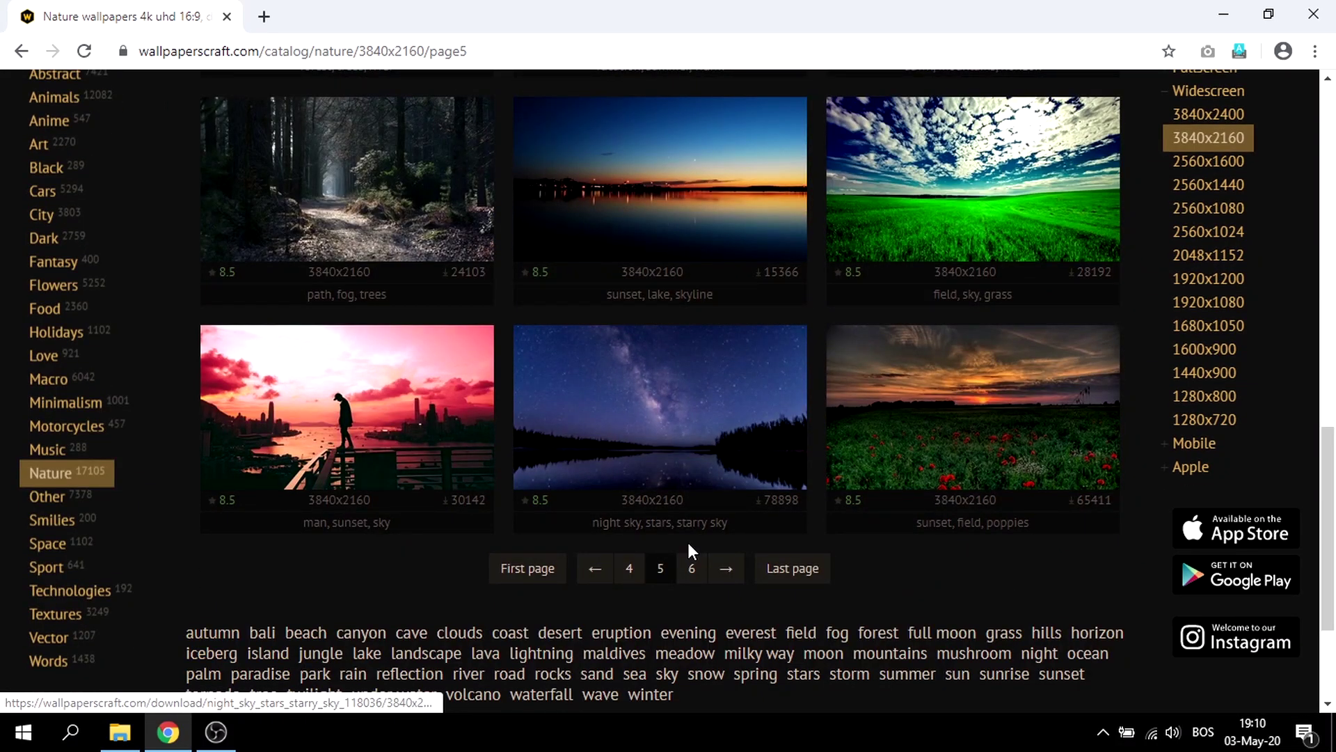
click(691, 560)
scroll(700, 473, down, 10)
click(702, 478)
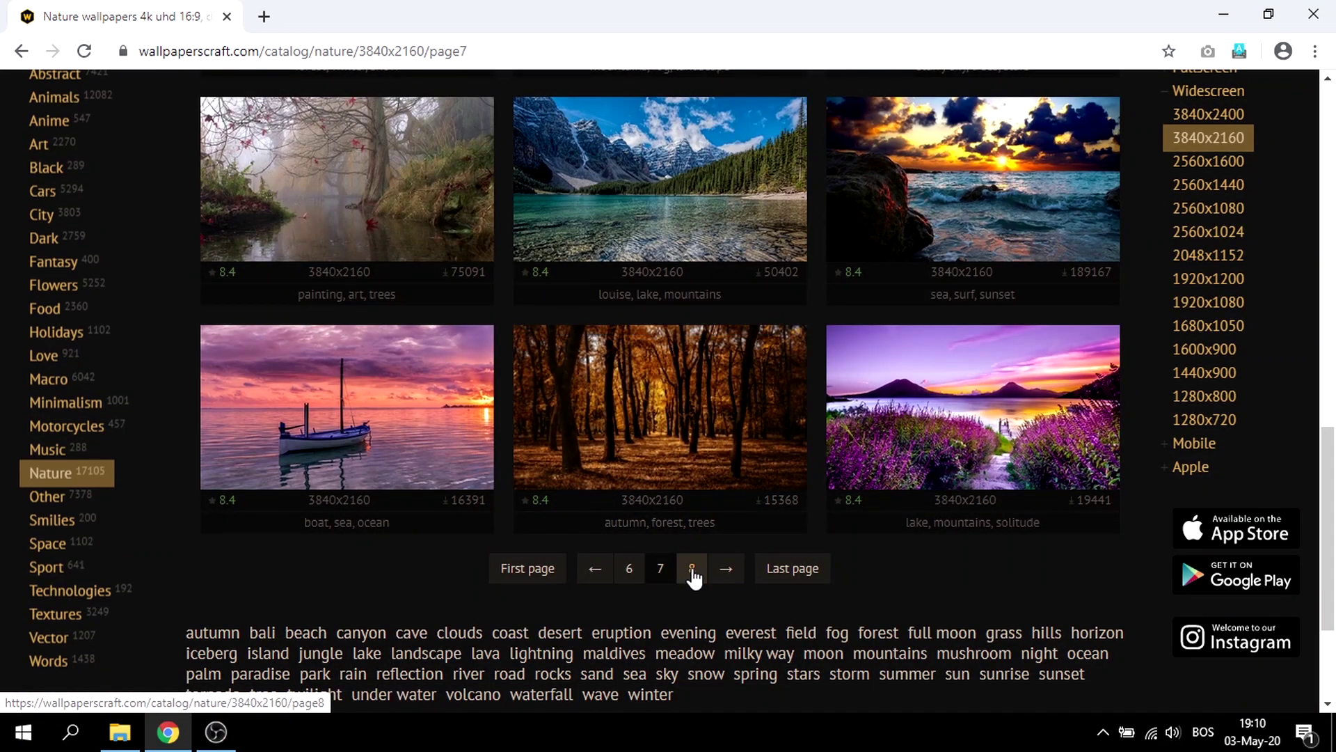
click(692, 569)
scroll(692, 569, down, 3)
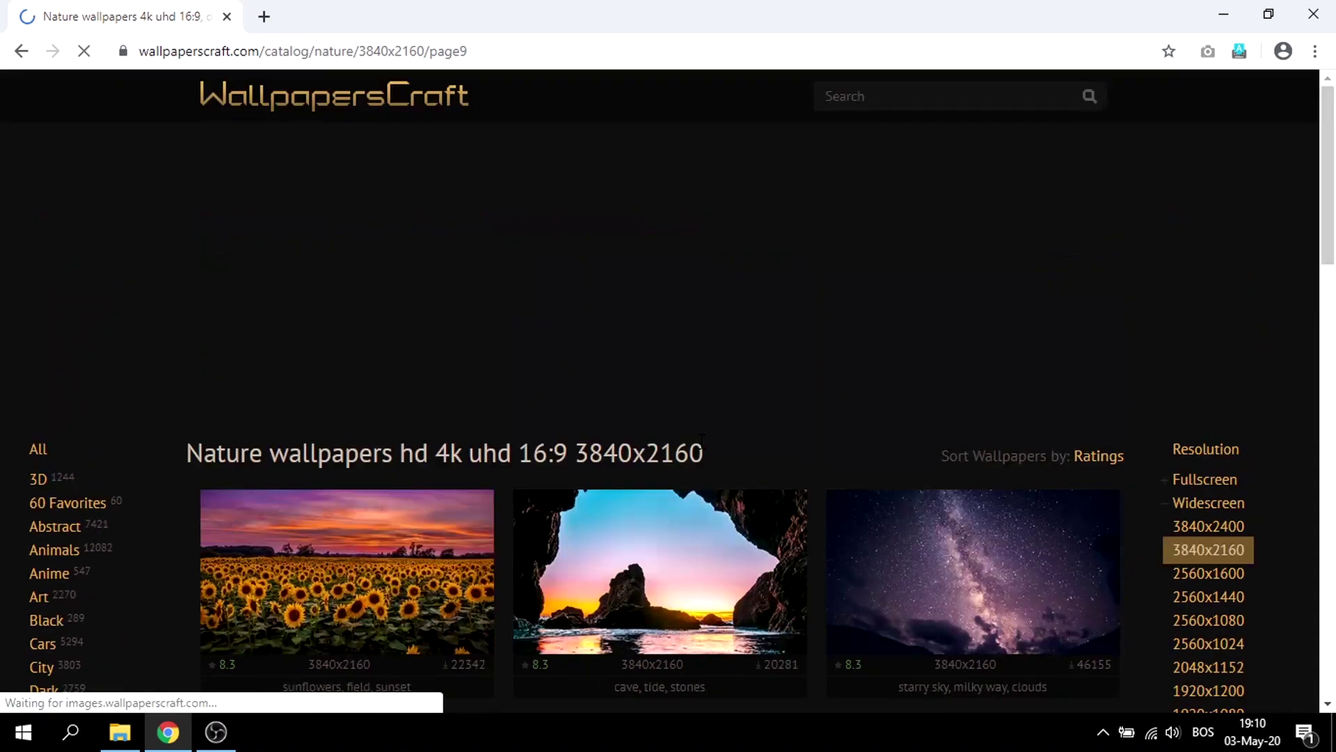
scroll(700, 440, down, 7)
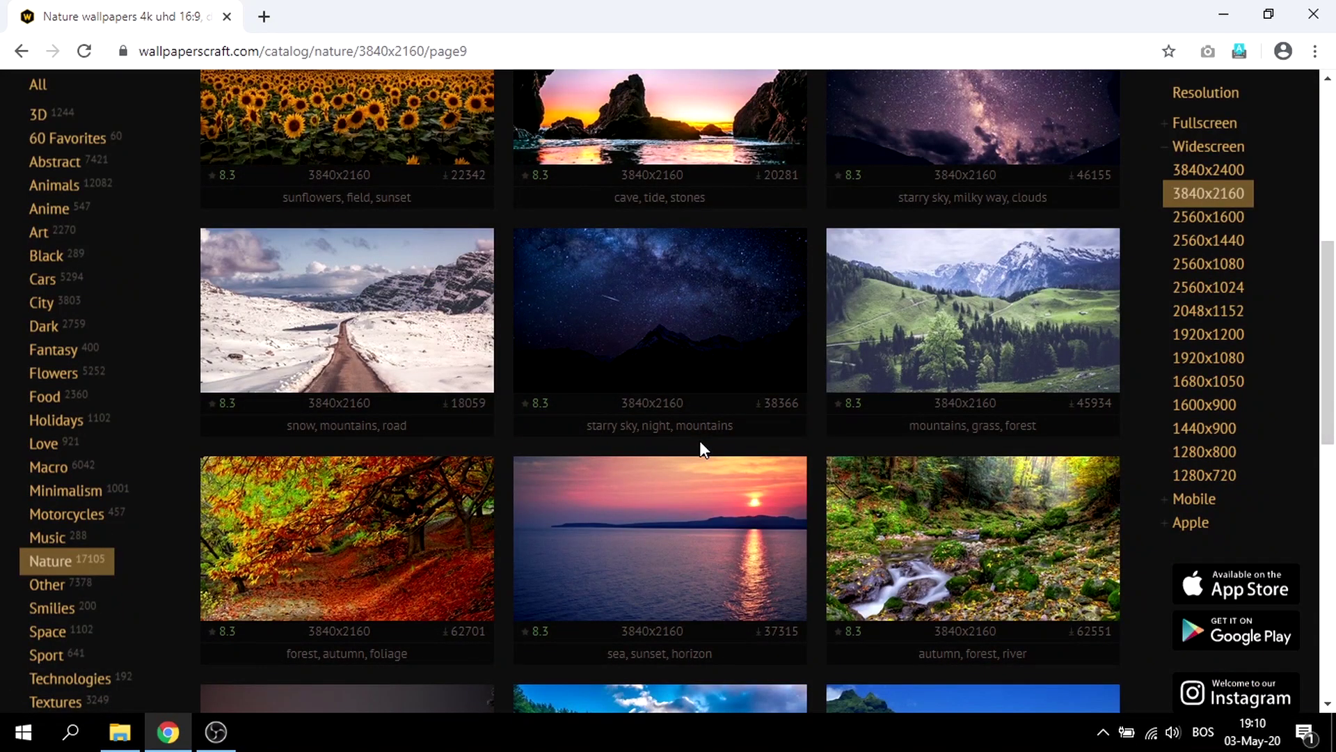
scroll(700, 440, down, 10)
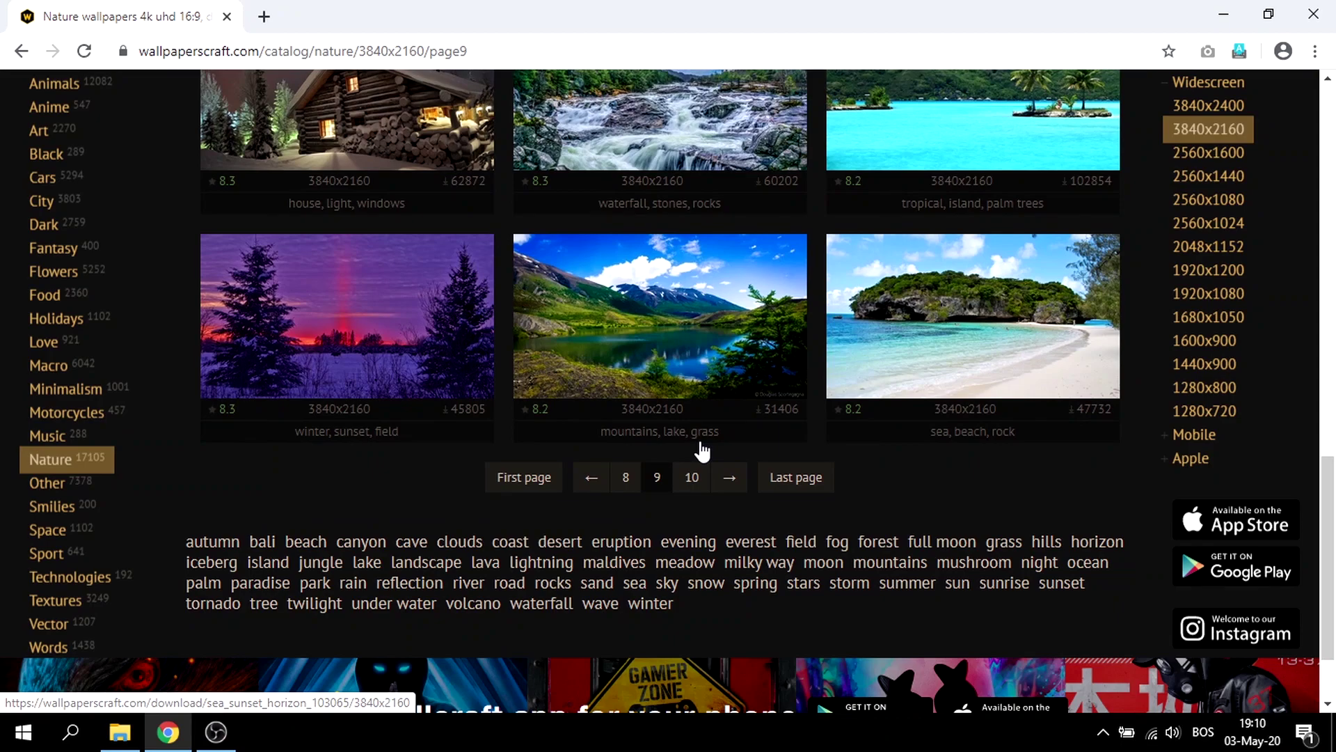
click(691, 477)
scroll(775, 417, down, 8)
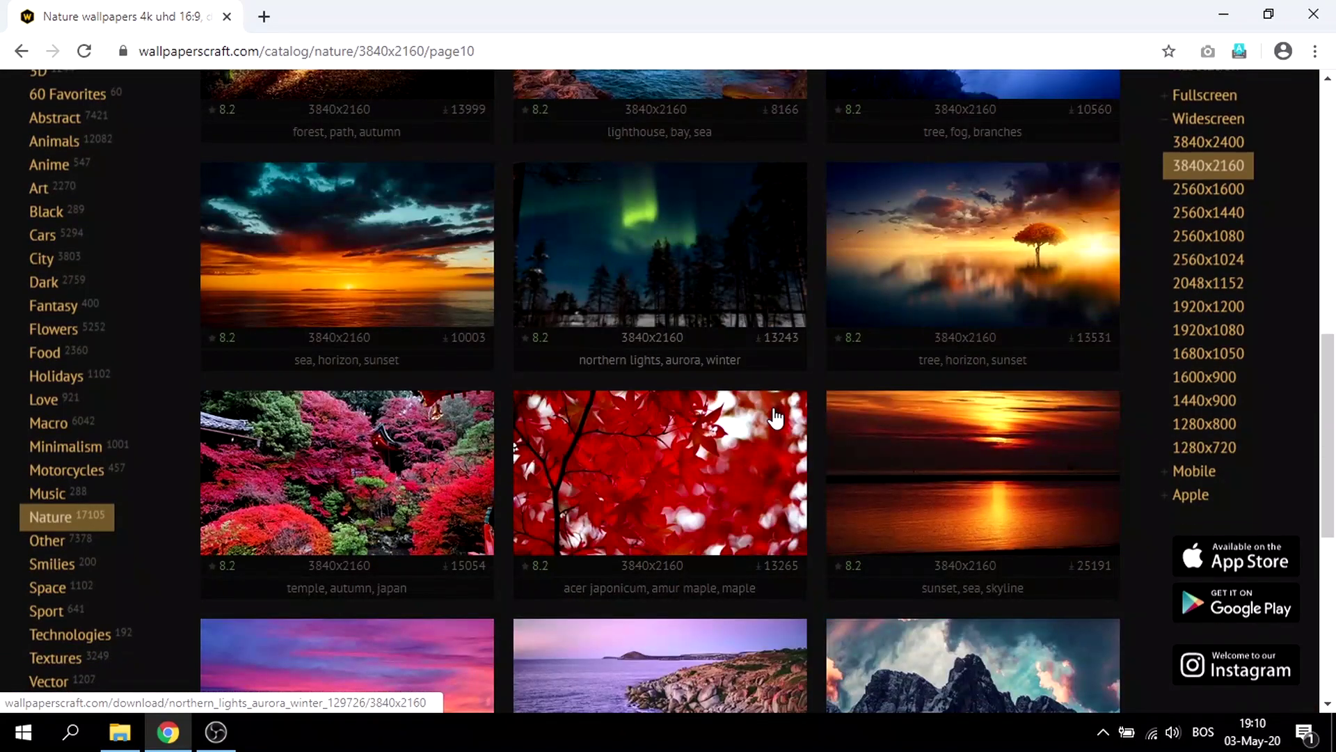
Step: Open the "tree, horizon, sunset" wallpaper and load its full 3840x2160 download image
click(850, 357)
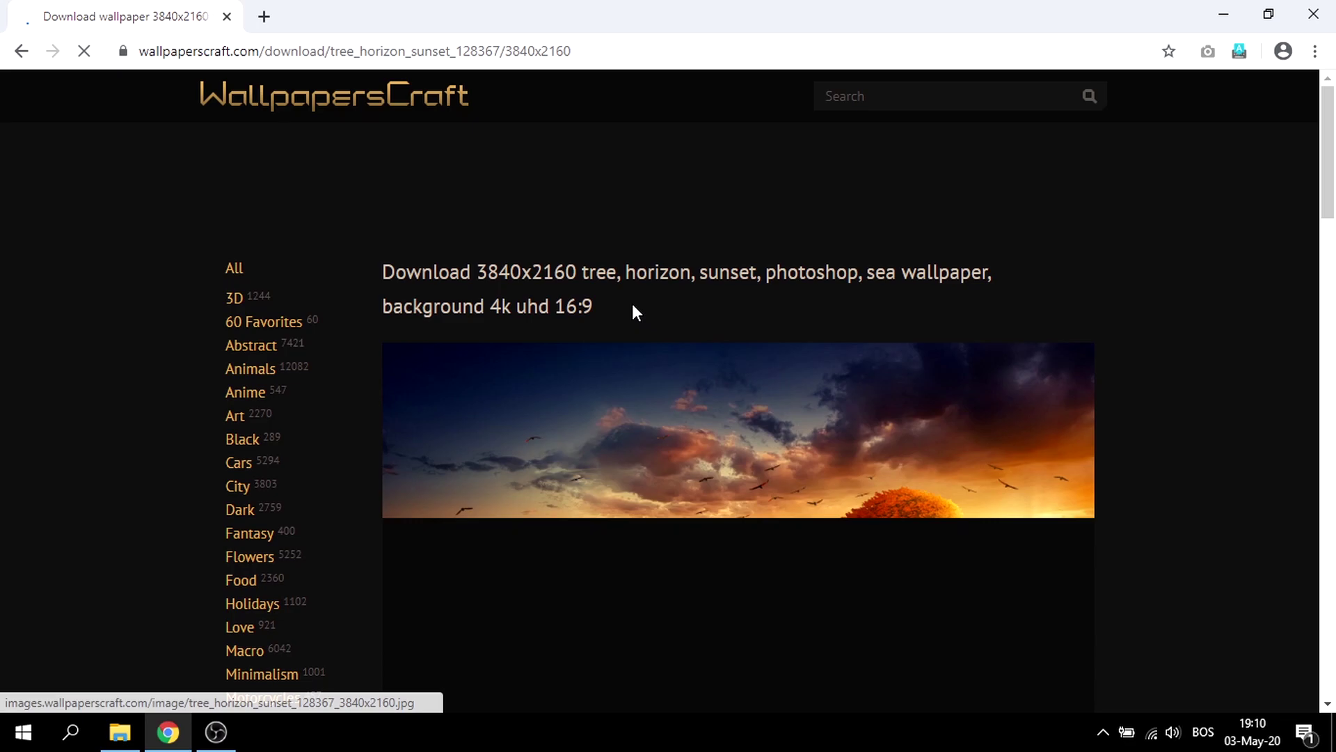
scroll(632, 304, down, 3)
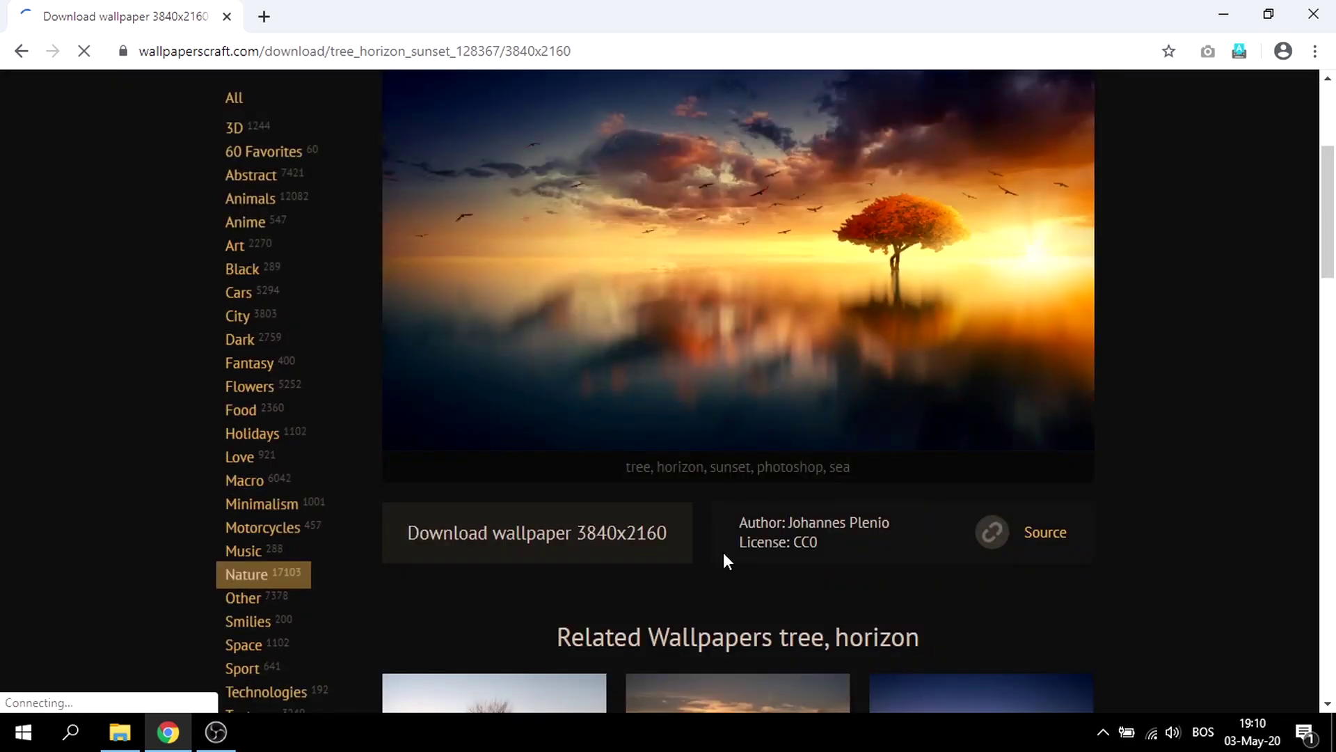
click(594, 529)
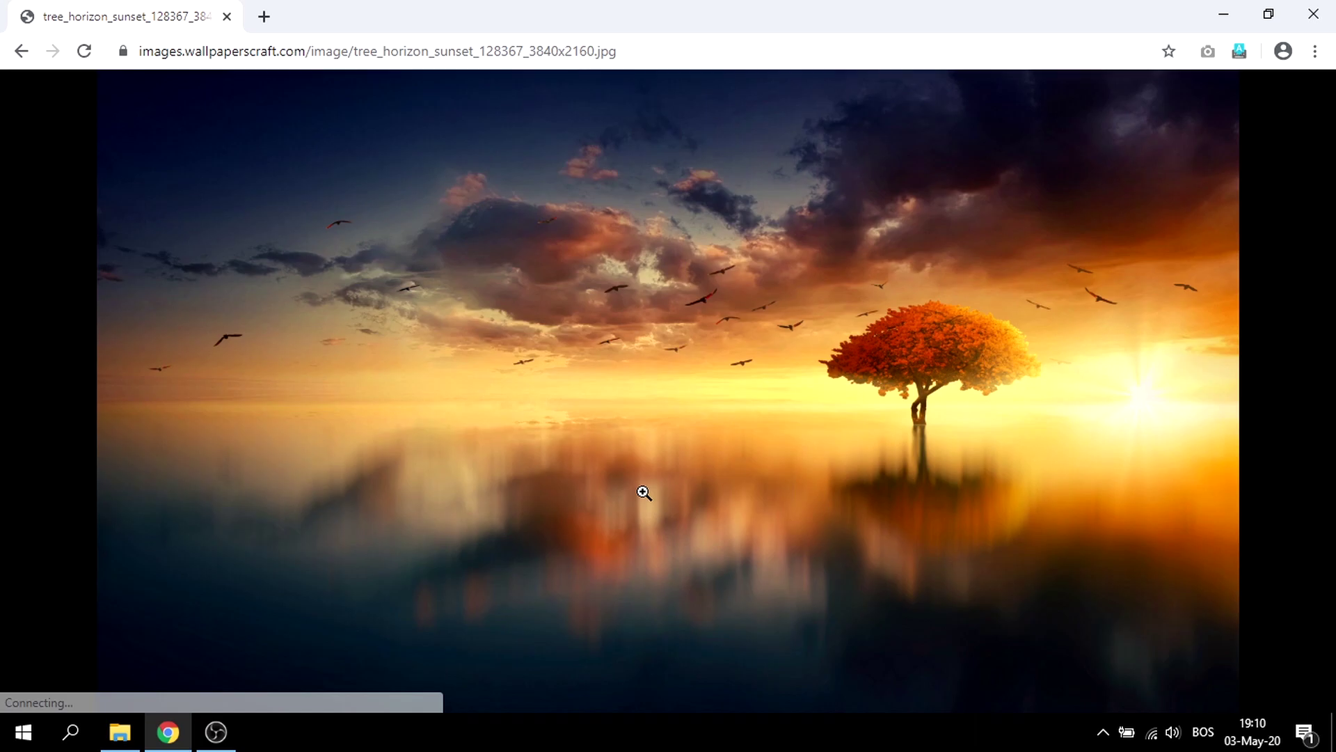
click(643, 492)
key(ctrl+s)
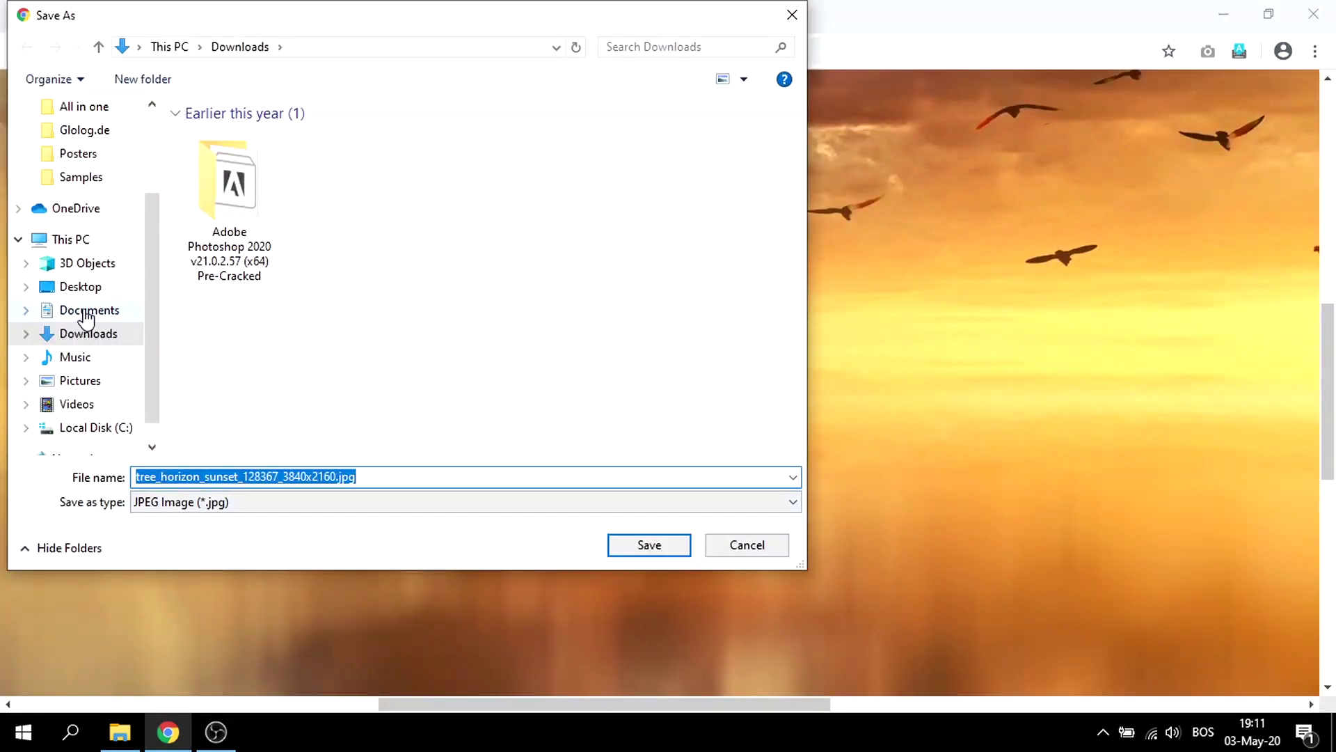
click(80, 380)
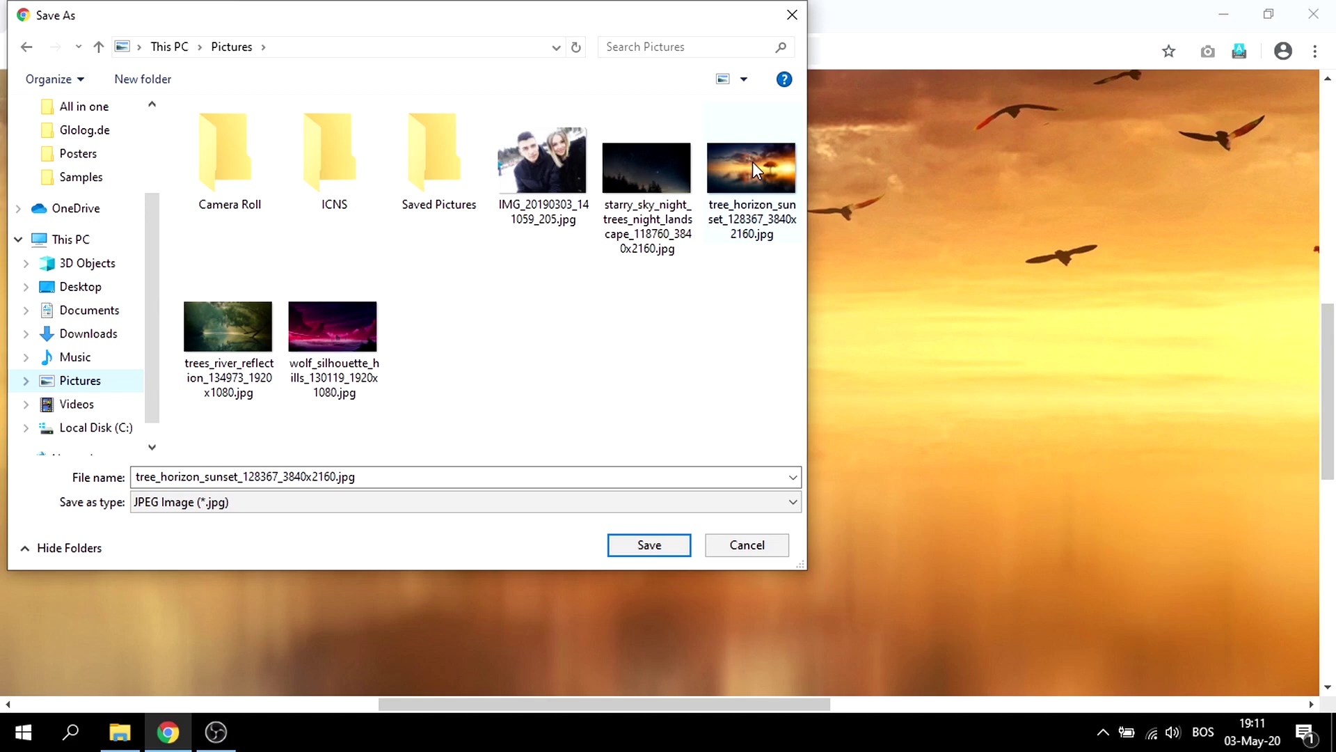
key(Escape)
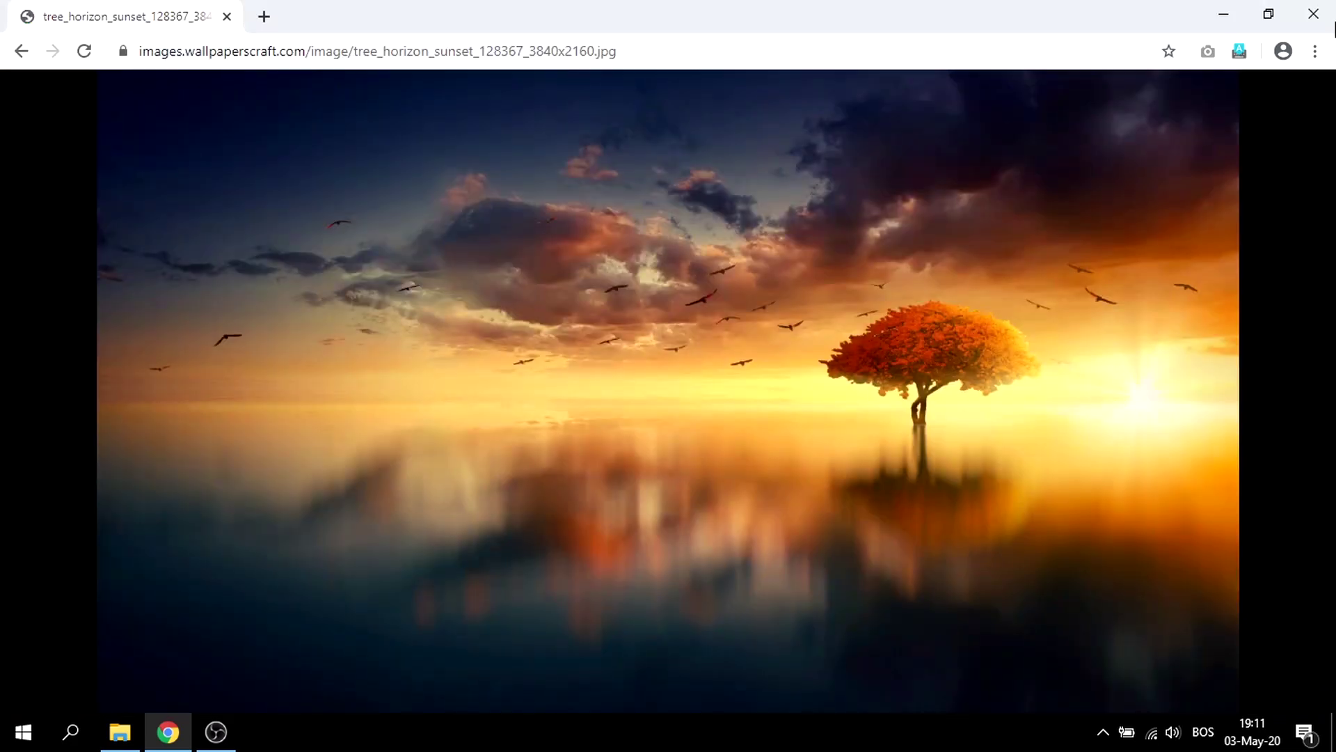
Step: Close the browser and refresh the desktop
click(1307, 28)
right_click(645, 212)
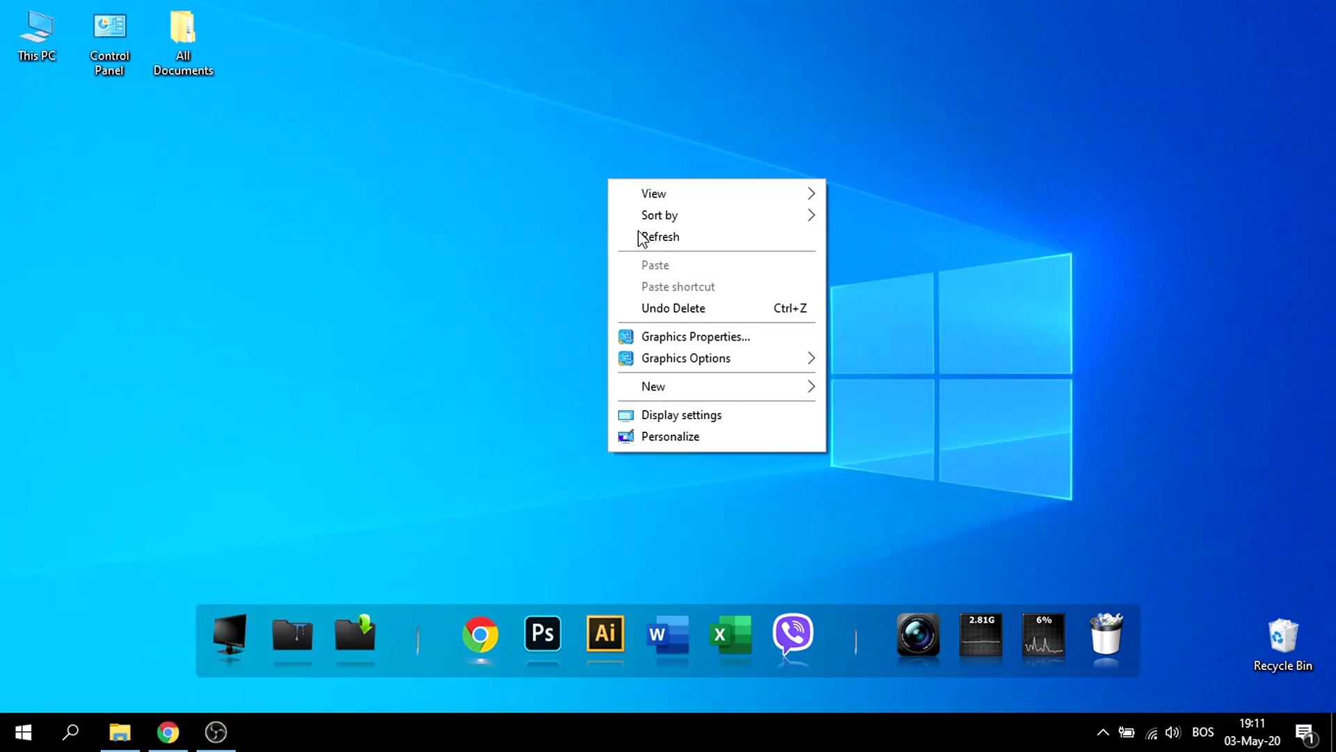
right_click(652, 244)
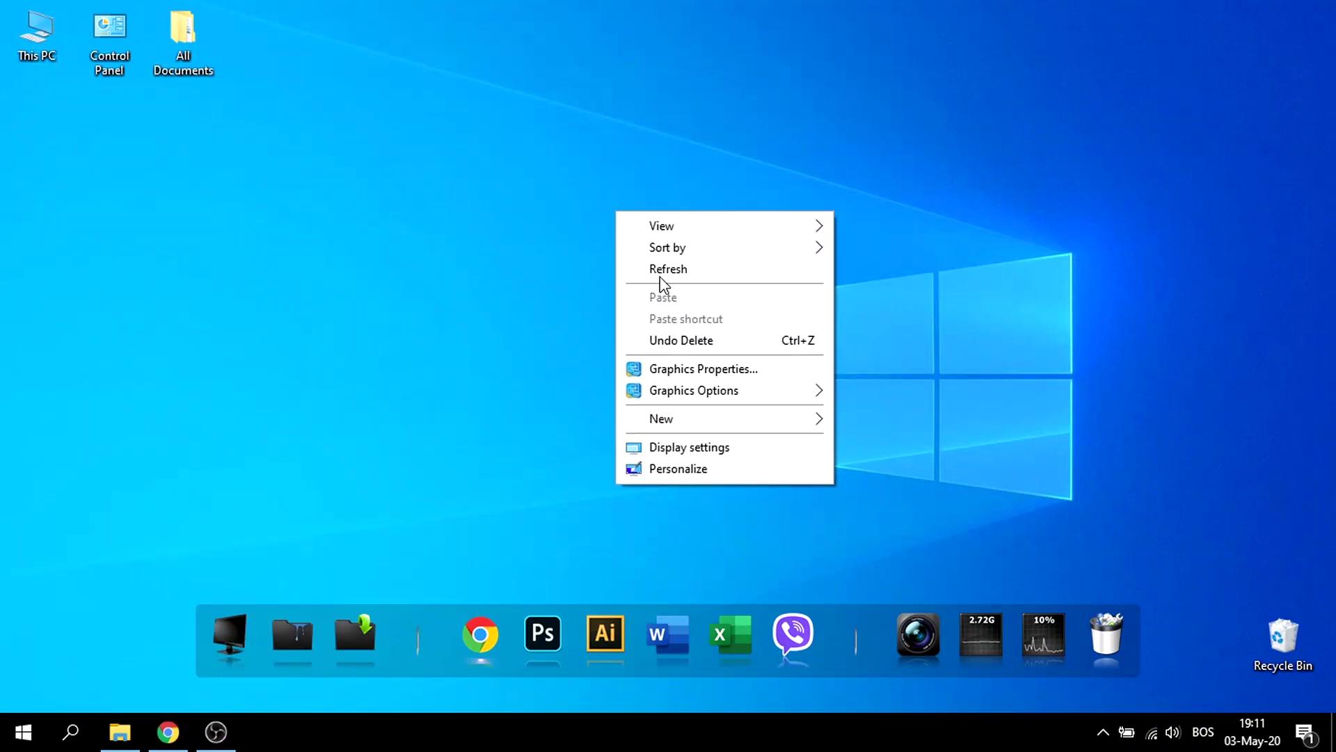
click(660, 276)
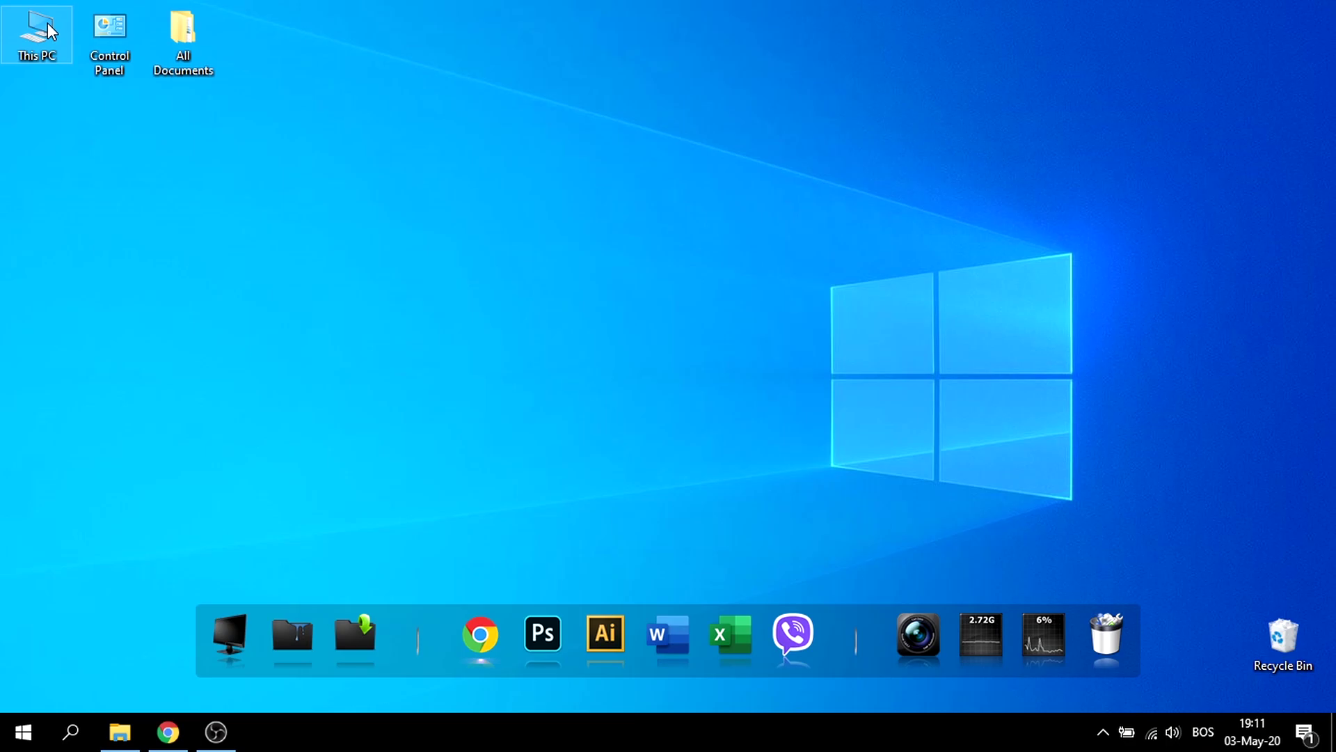
Step: Set tree_horizon_sunset_128367_3840x2160.jpg from the Pictures folder as the desktop background and close the folder window
double_click(49, 29)
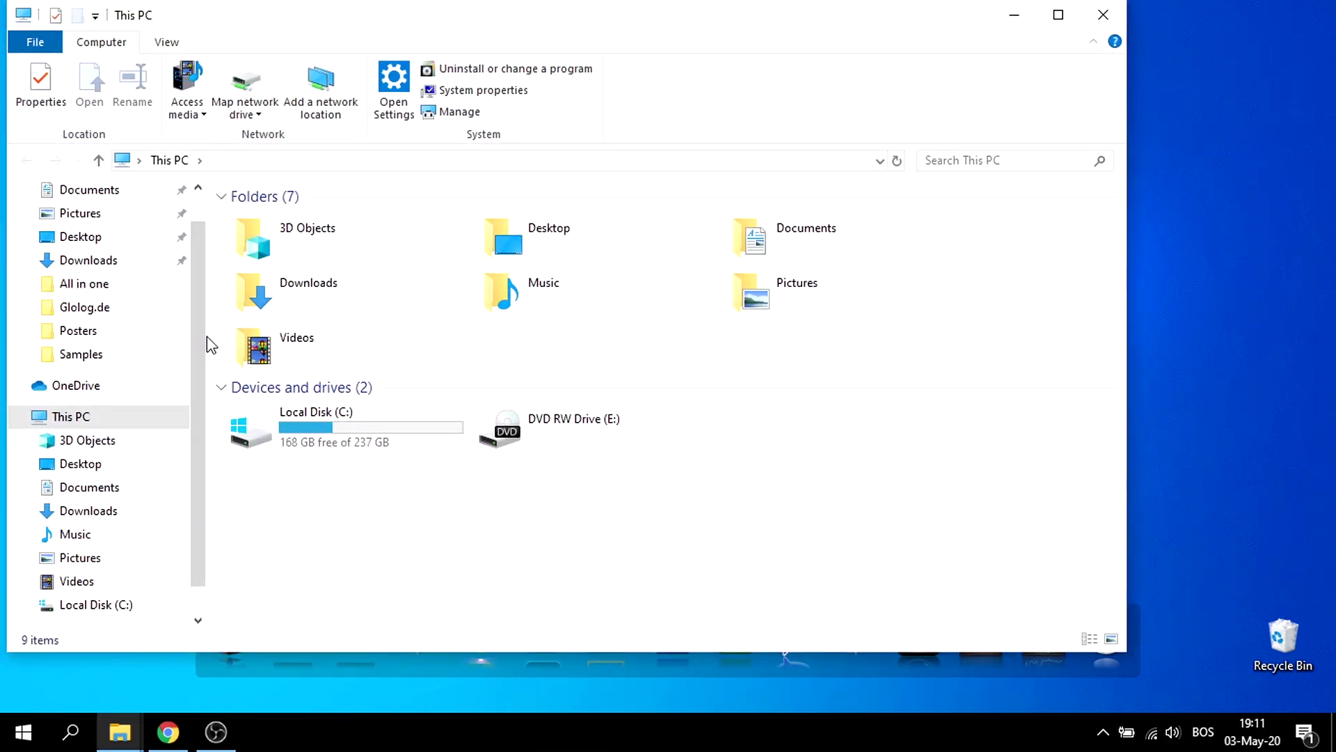
scroll(105, 459, down, 1)
click(80, 510)
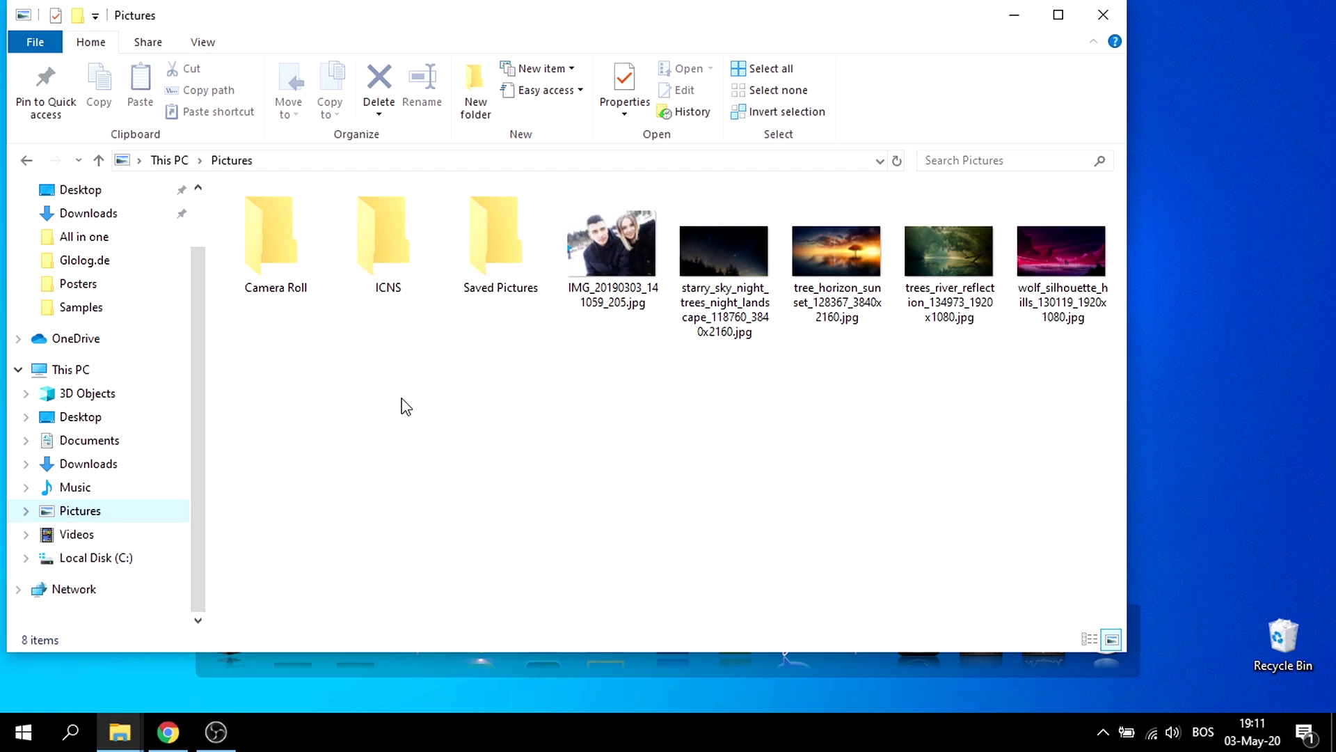
right_click(854, 250)
click(927, 217)
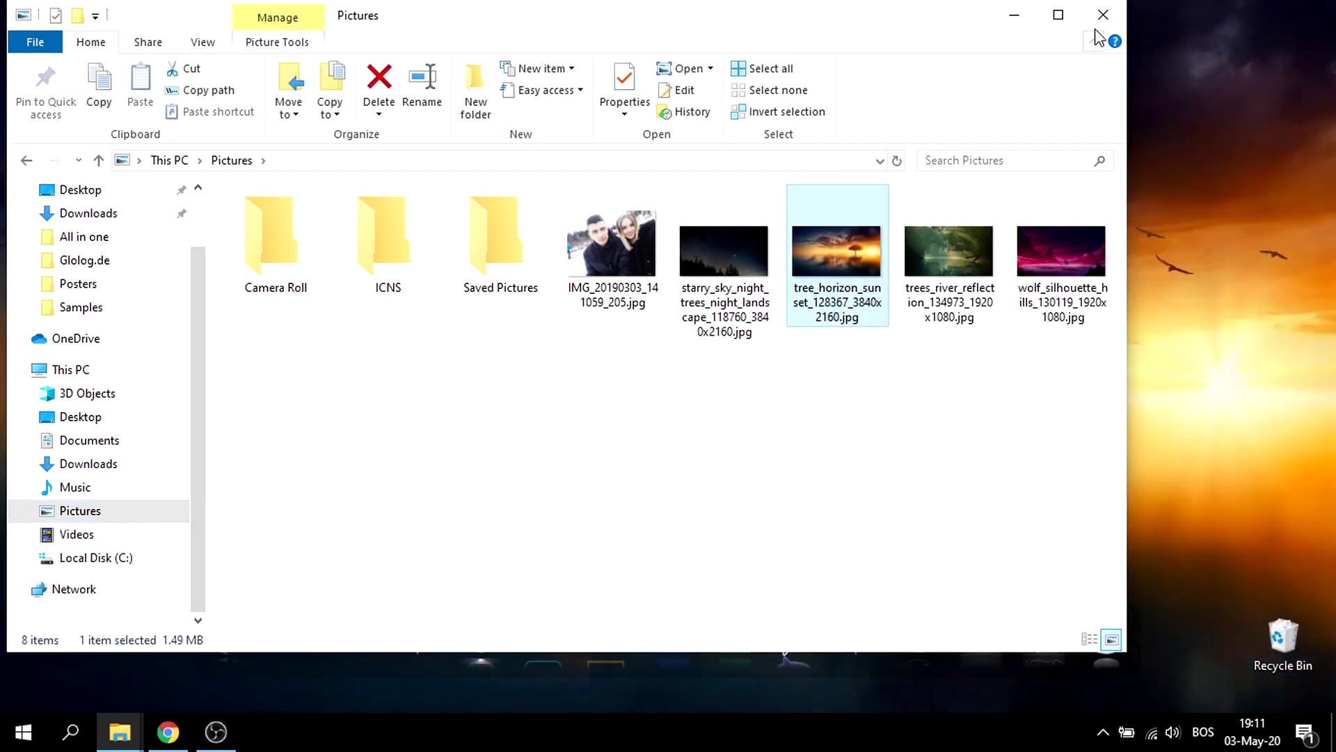
click(1102, 16)
Step: Turn on automatic hiding of the taskbar in desktop mode in the Windows personalization settings and close Settings
right_click(460, 114)
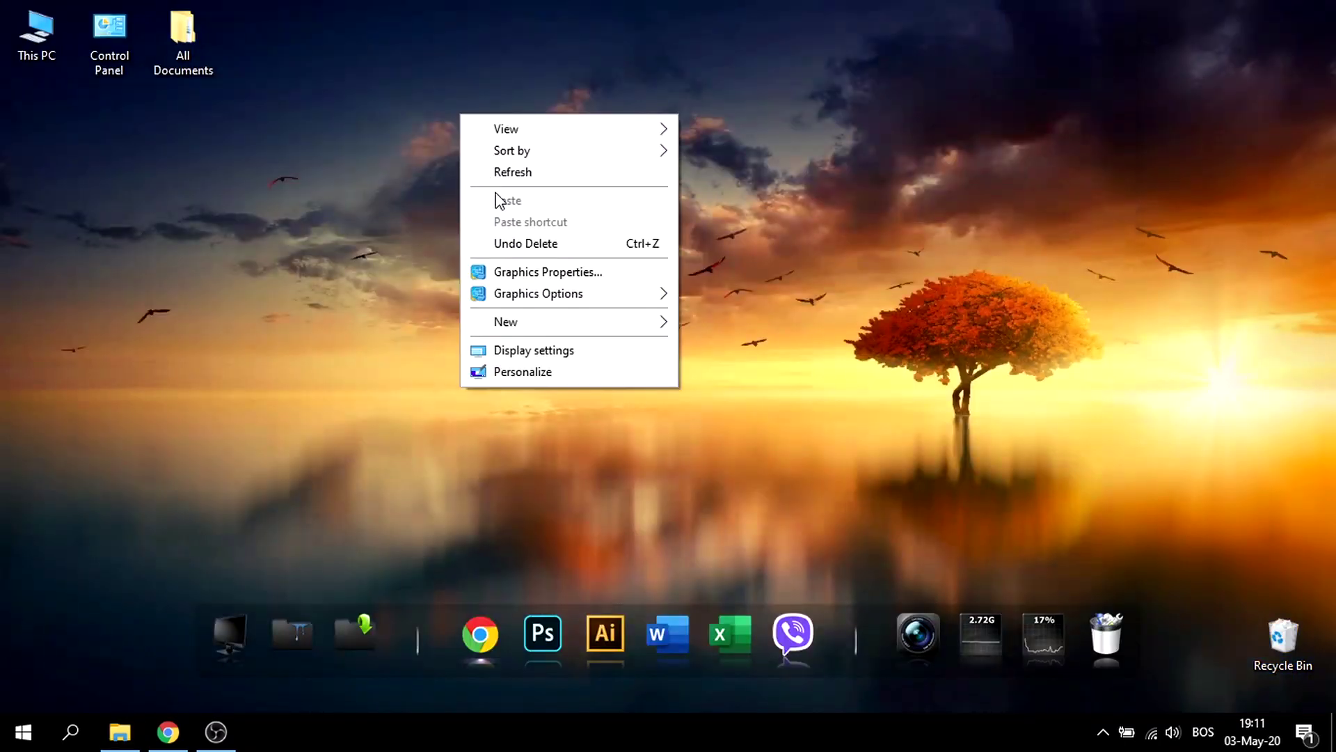
key(Escape)
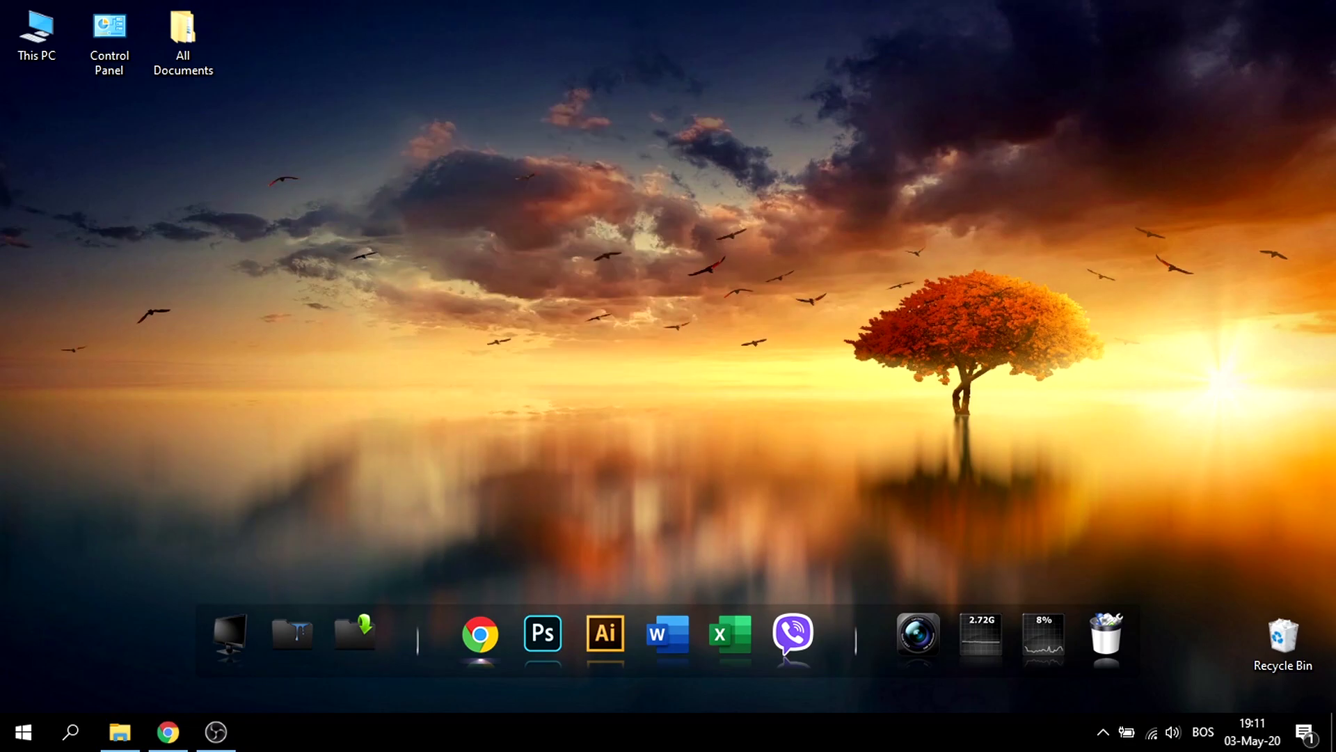
key(super+i)
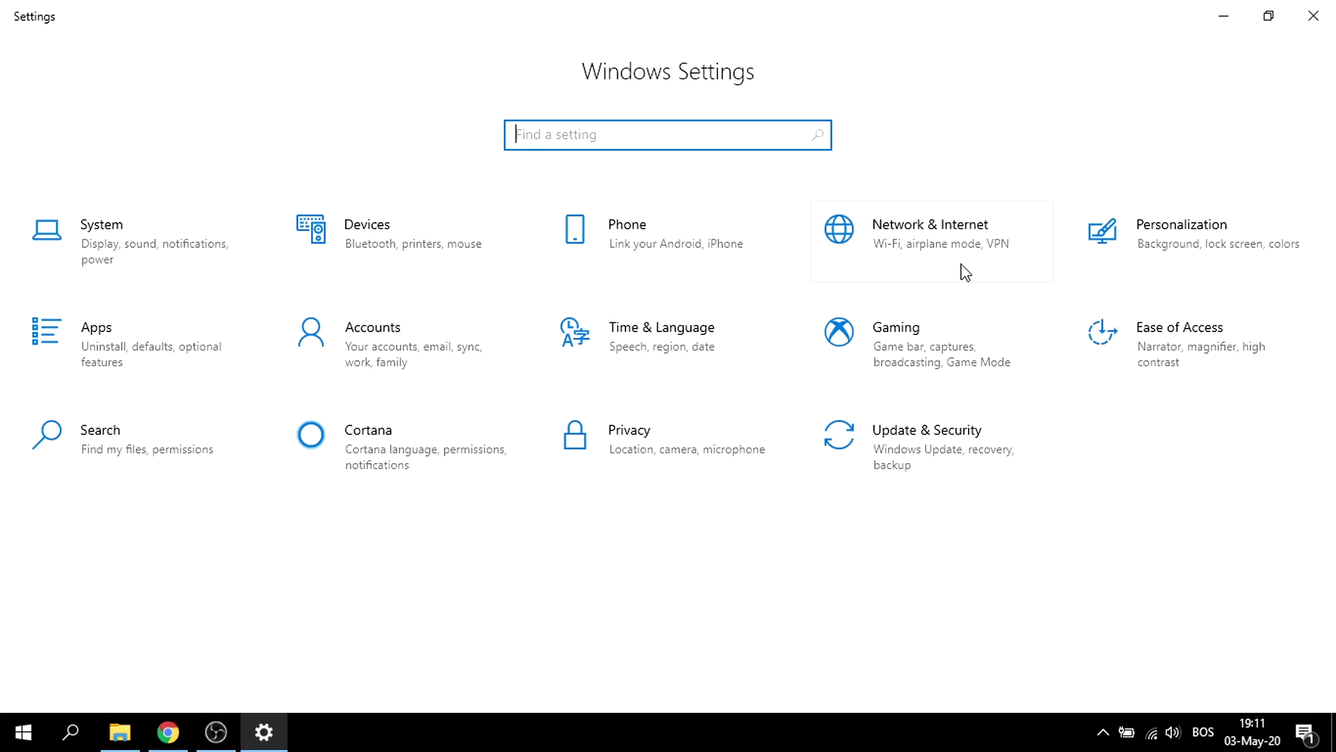
click(1144, 237)
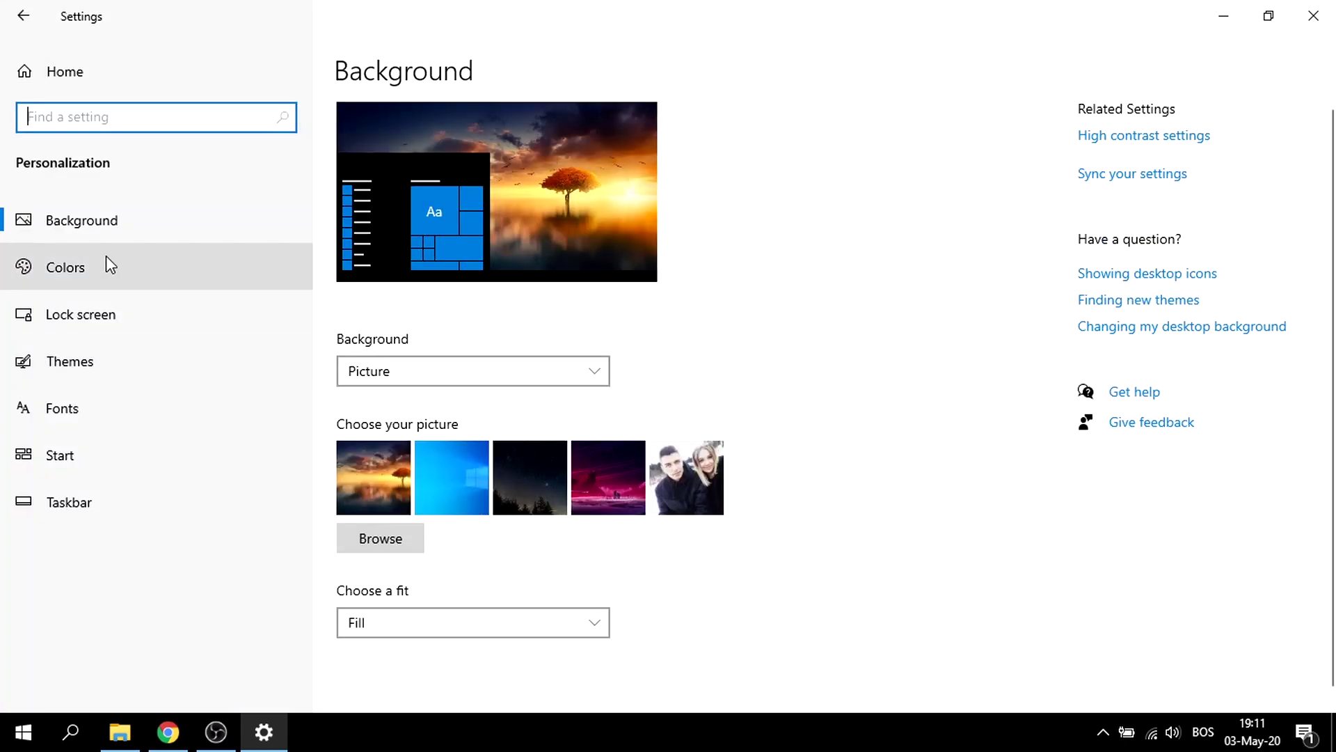
click(69, 506)
click(358, 208)
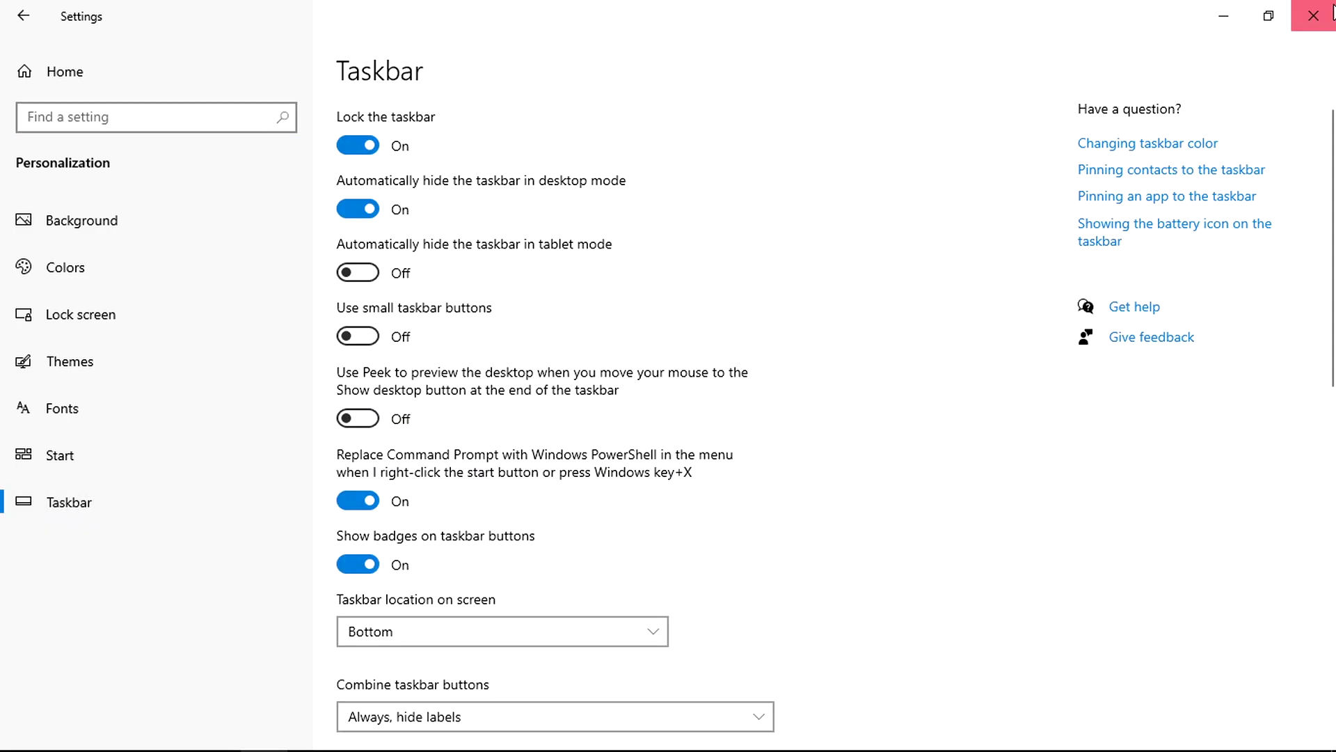
click(1314, 15)
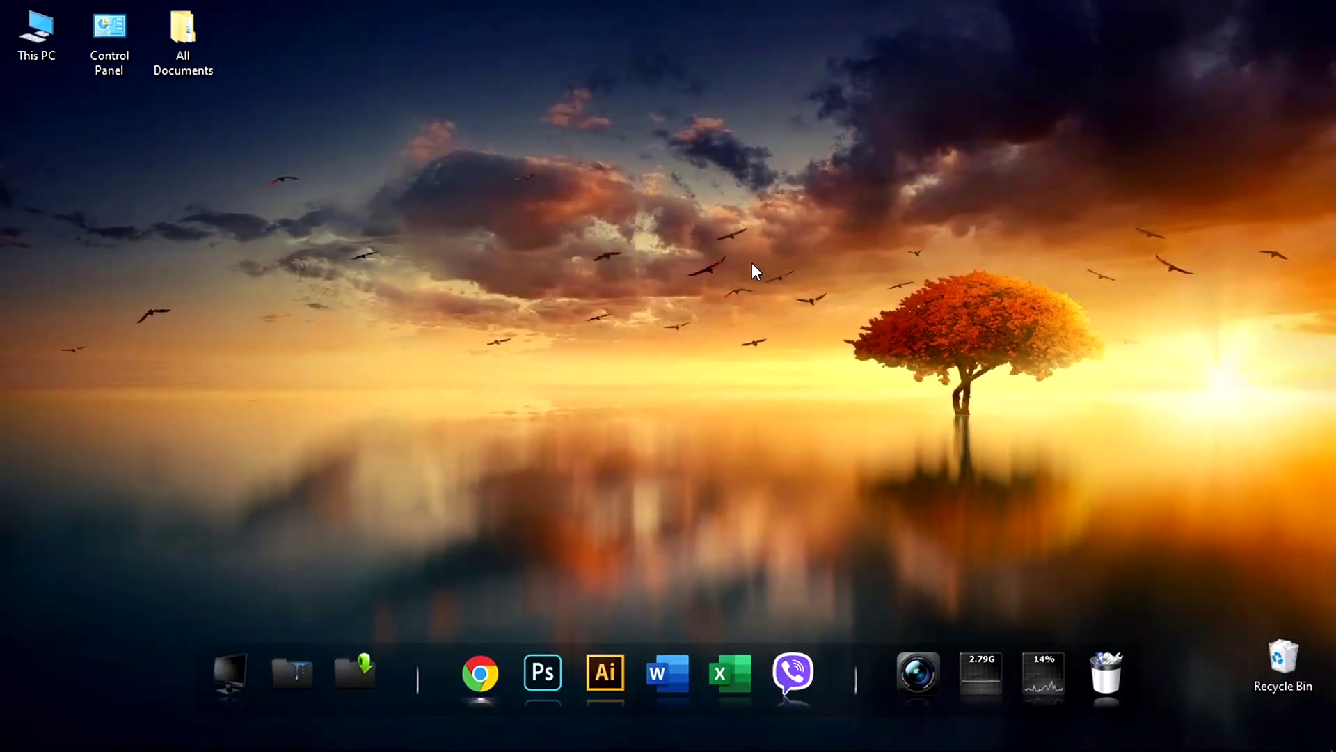
Step: Hide all the desktop icons
right_click(279, 175)
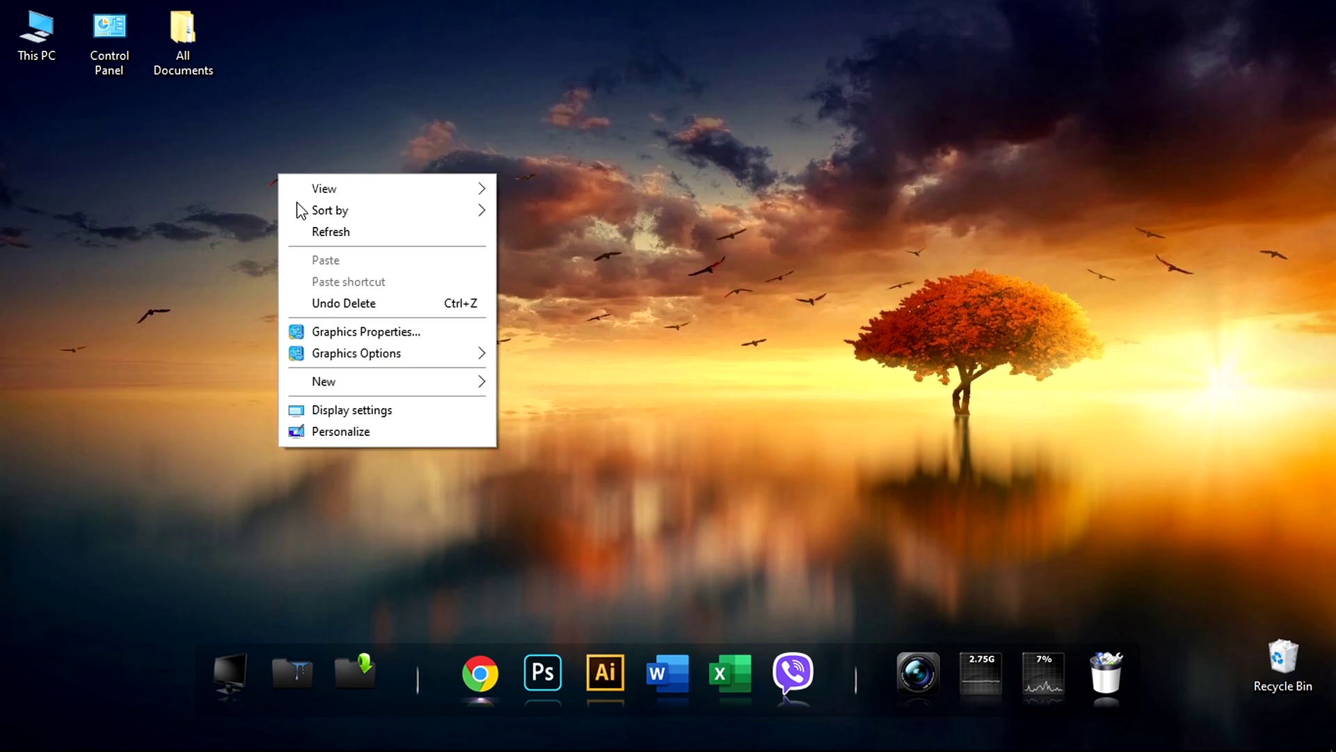
mouse_move(324, 189)
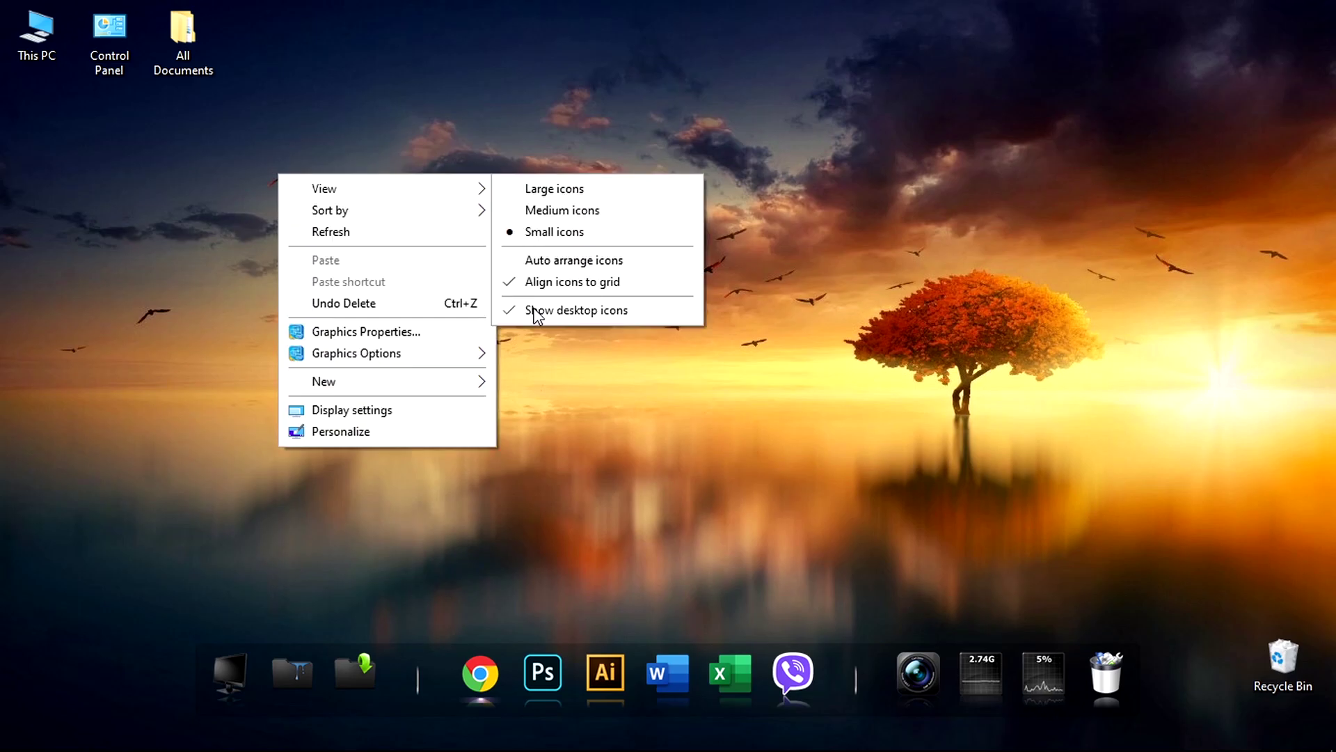
click(571, 307)
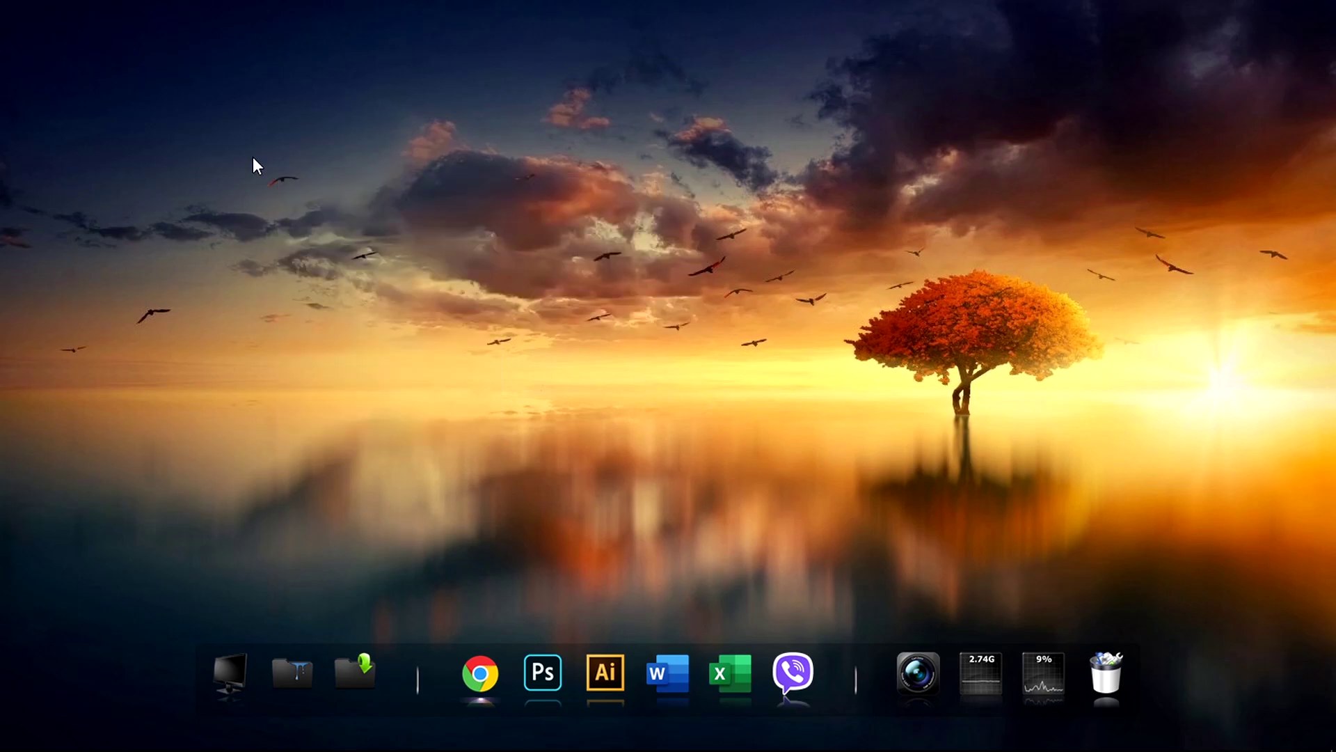